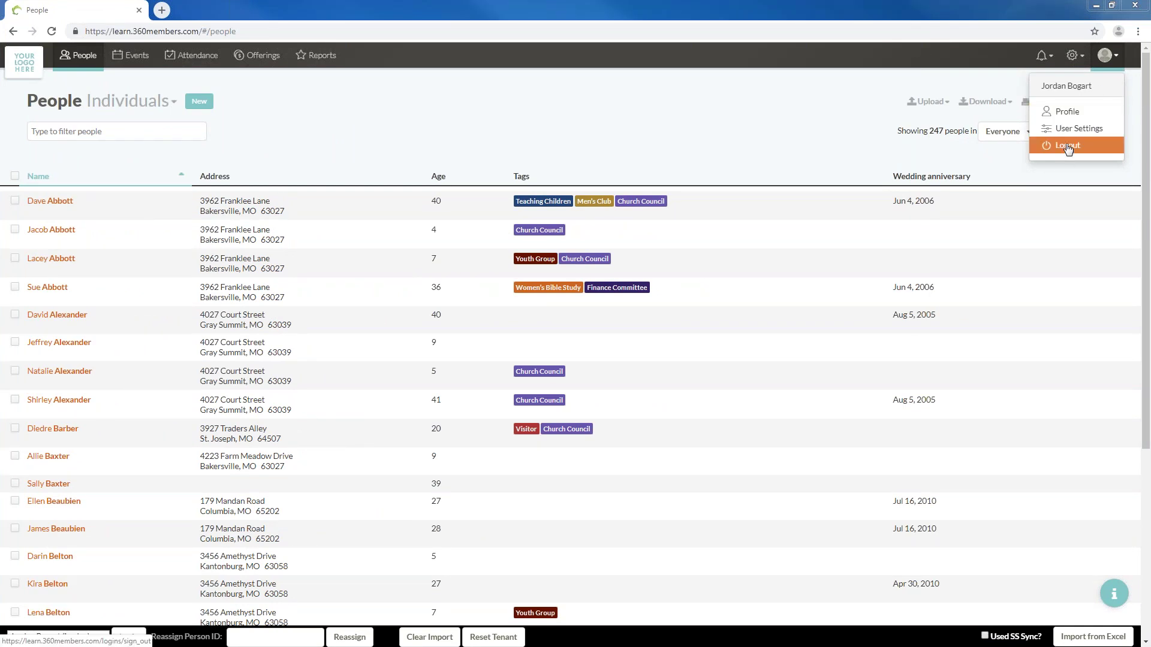
Log out of the account and highlight the 'learn' part of the login page address
left_click(1067, 146)
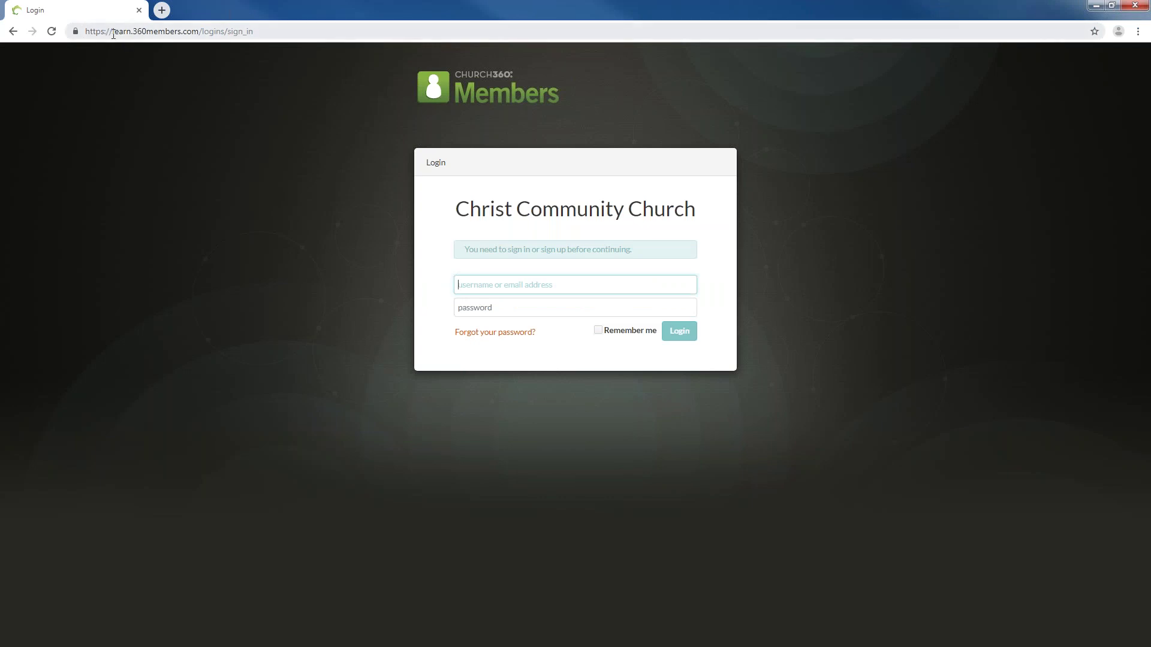
left_click_drag(113, 33, 132, 35)
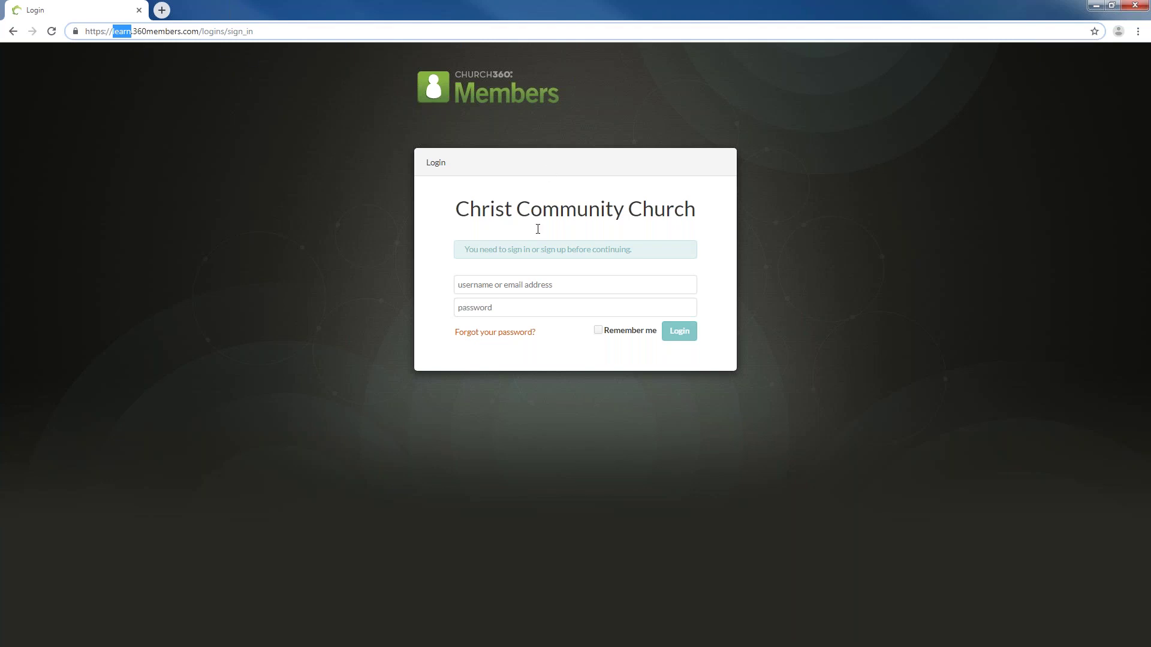
left_click(310, 281)
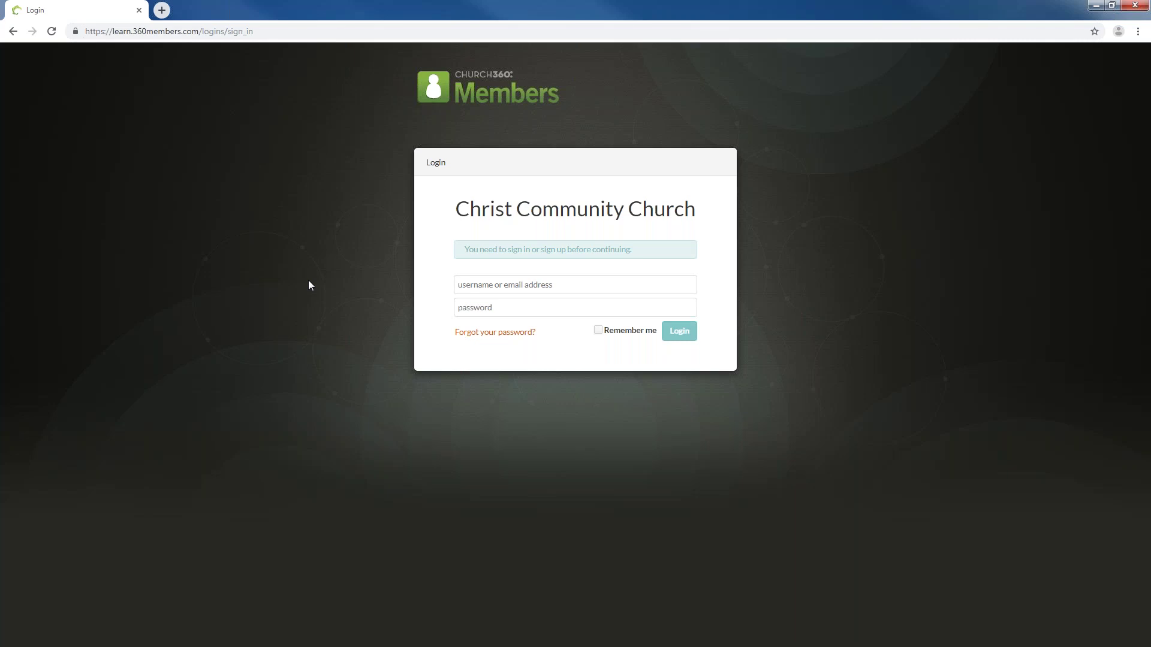
Sign back in as an administrator from the developer user dropdown
left_click(487, 284)
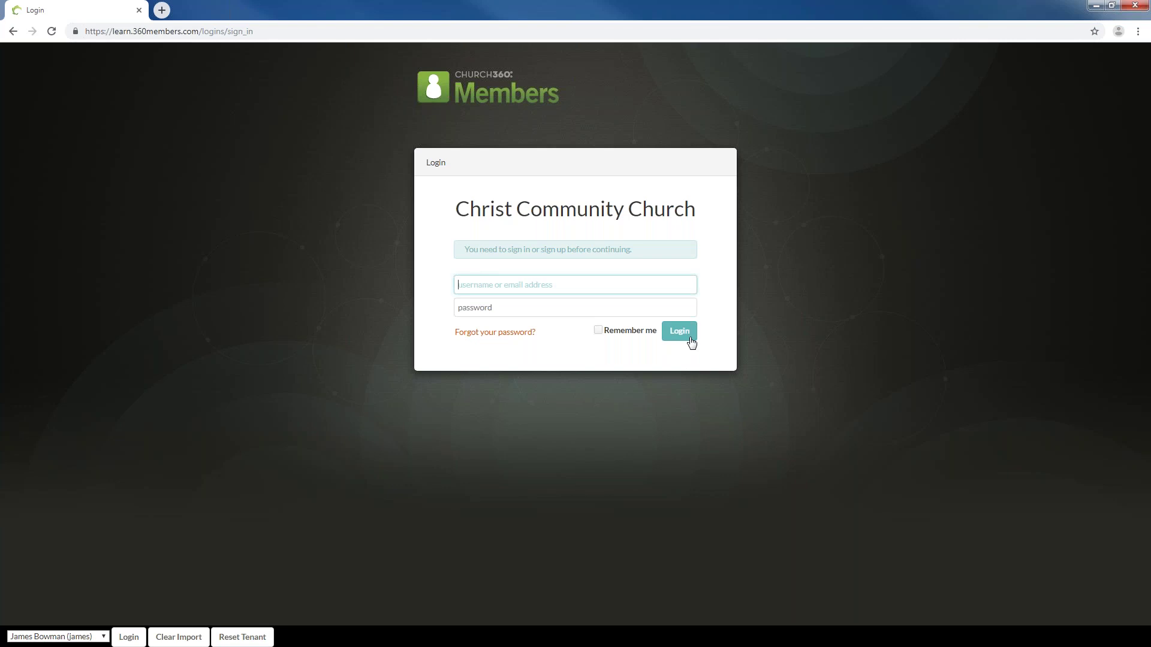
left_click(84, 637)
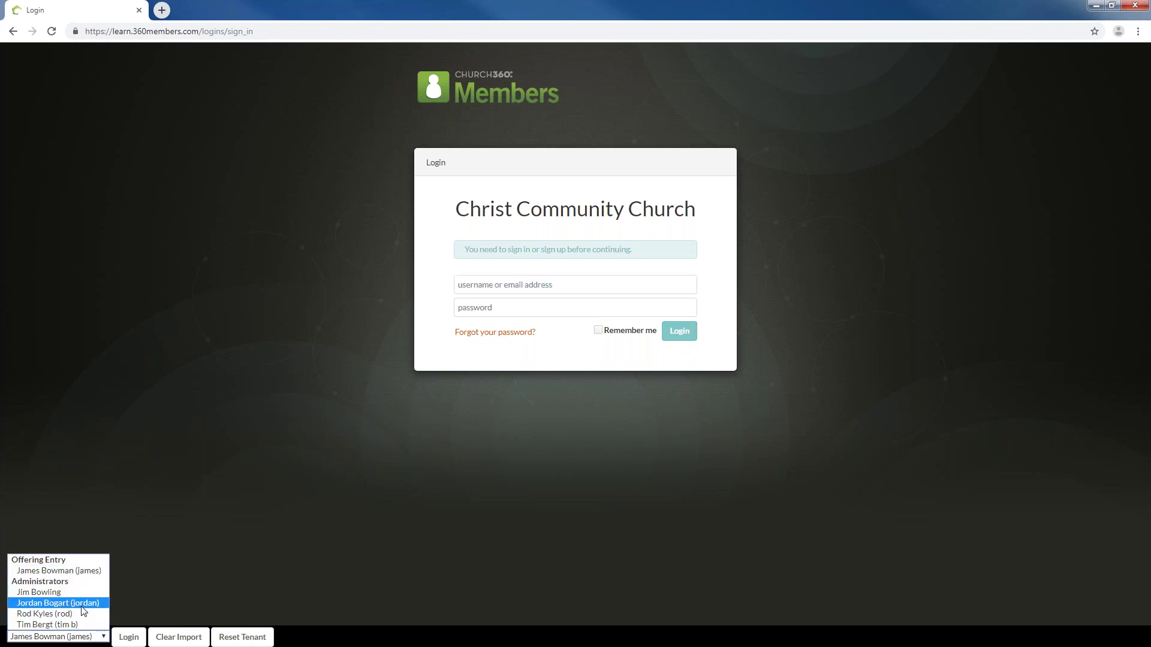
left_click(82, 605)
left_click(128, 636)
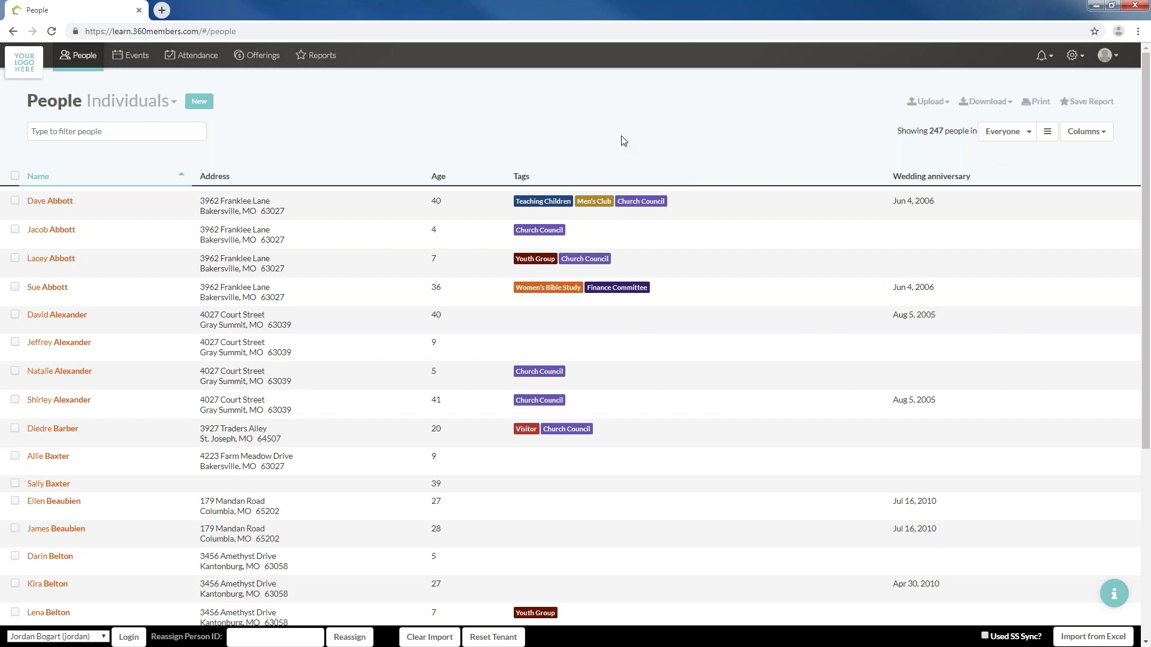
Check the boxes of five consecutive people in the People list
scroll(566, 353, "down", 4)
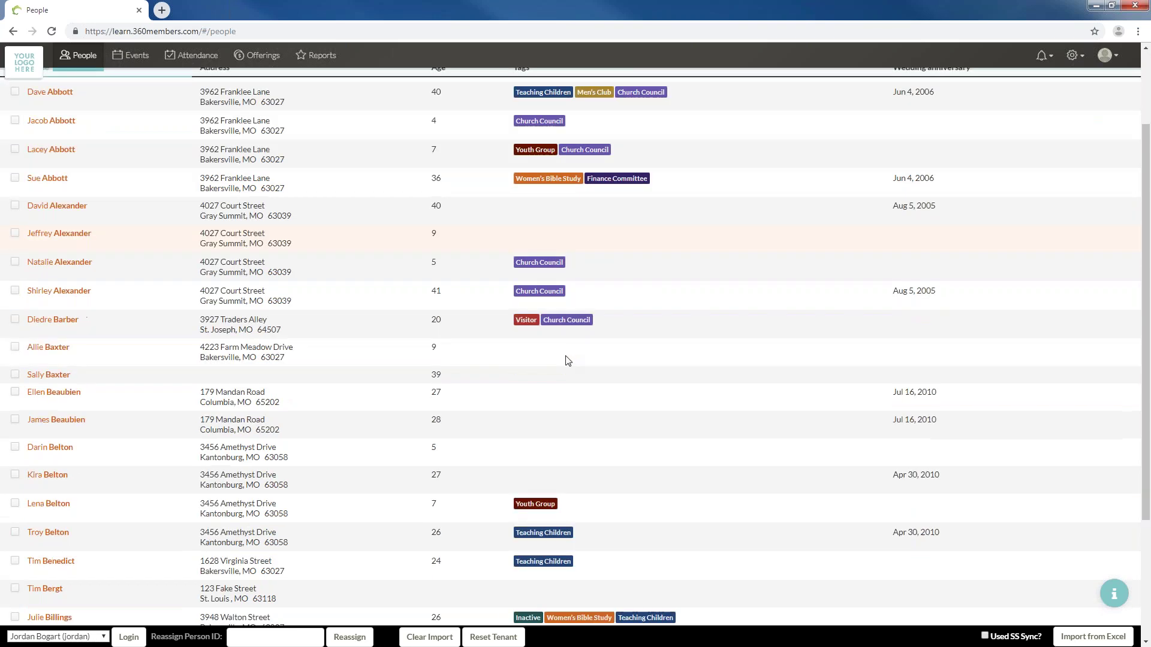
scroll(567, 356, "down", 6)
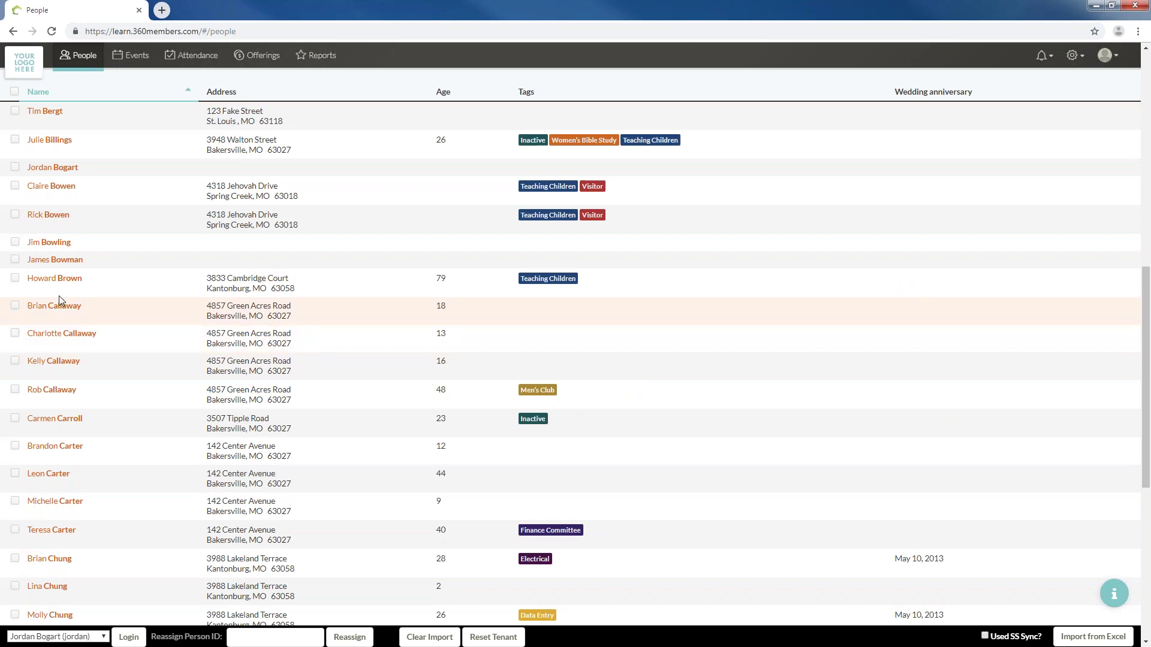
scroll(54, 299, "up", 7)
scroll(51, 304, "up", 3)
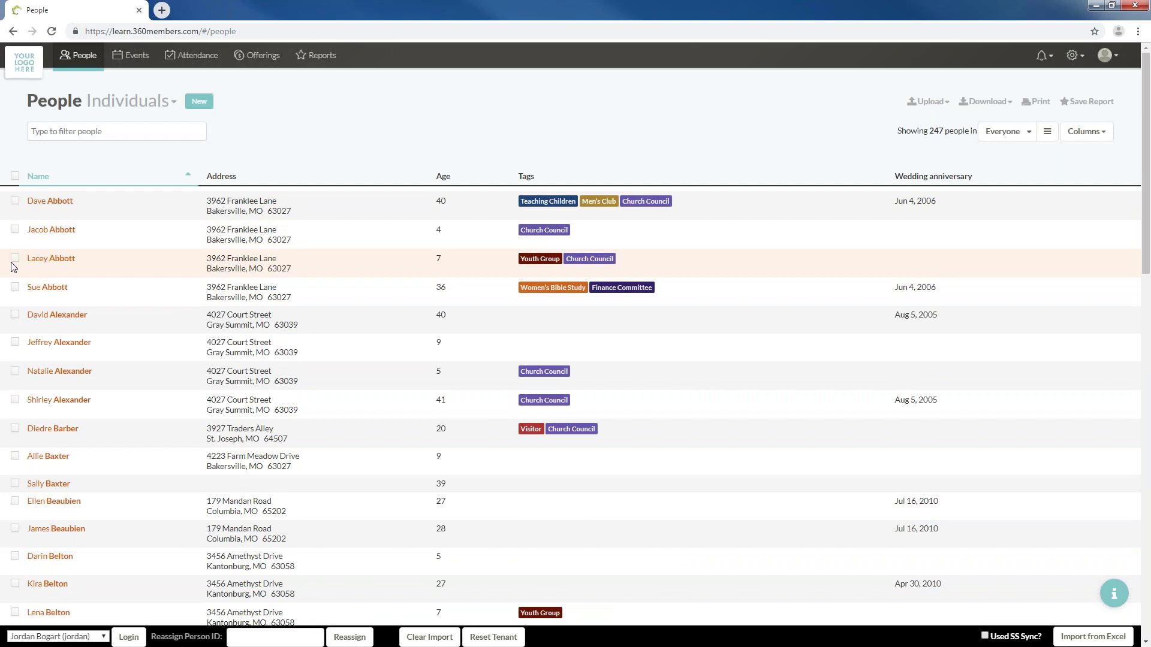
left_click(15, 457)
left_click(15, 484)
left_click(15, 501)
left_click(15, 529)
left_click(15, 556)
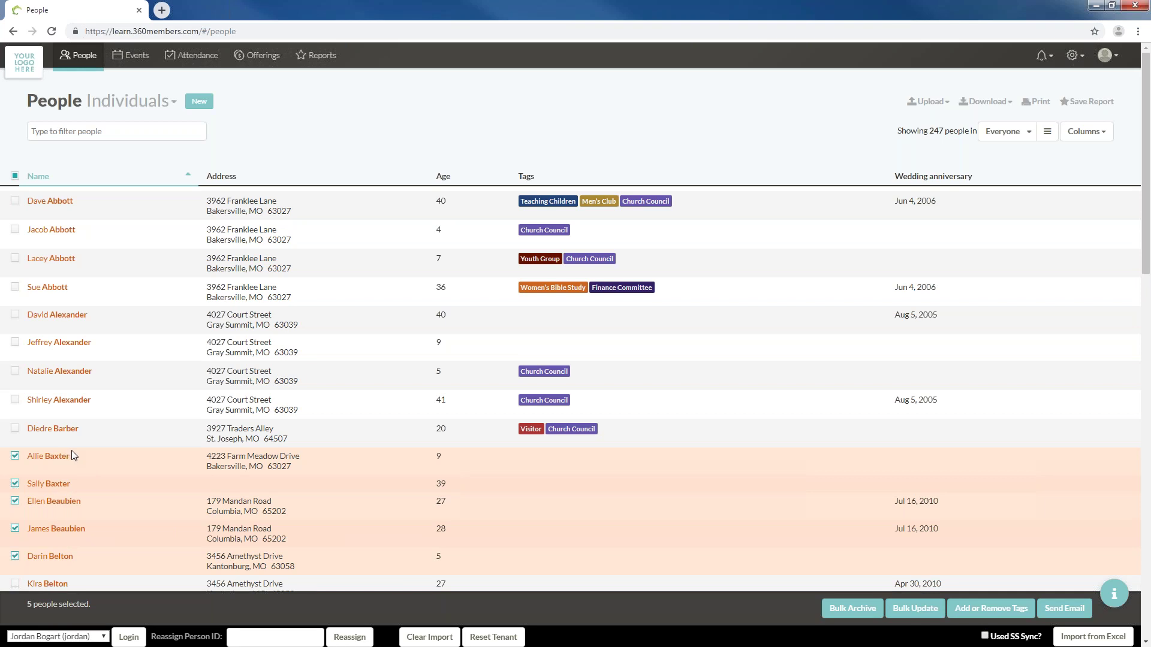
Apply the Visitor tag to the five selected people
left_click(993, 609)
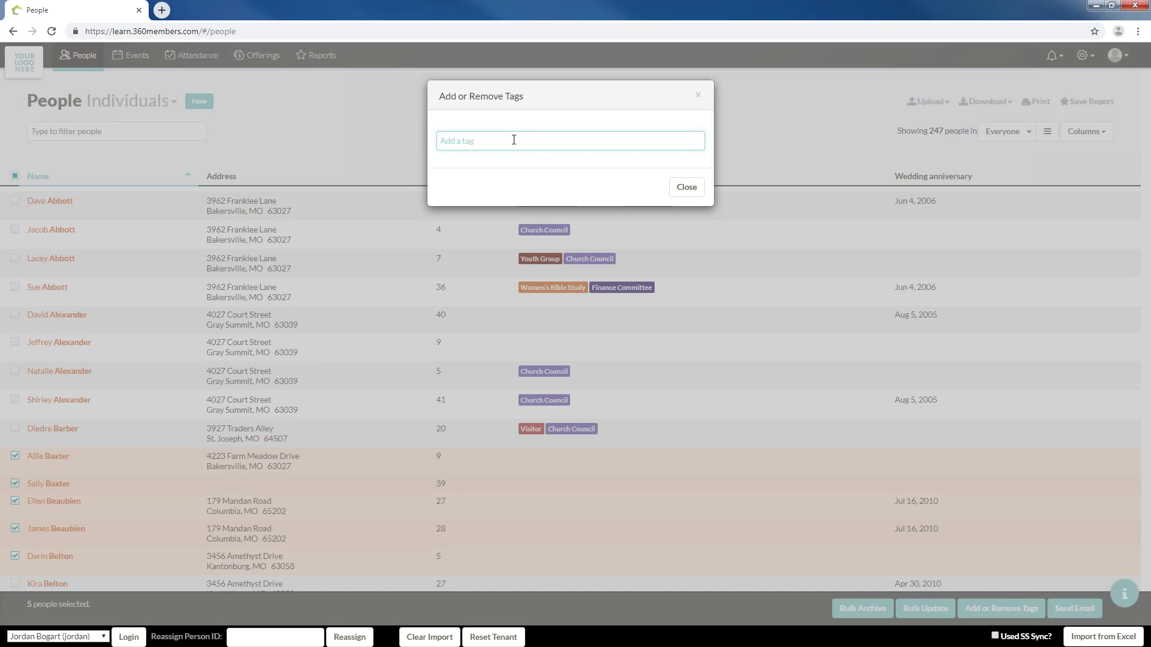
type("Visitor")
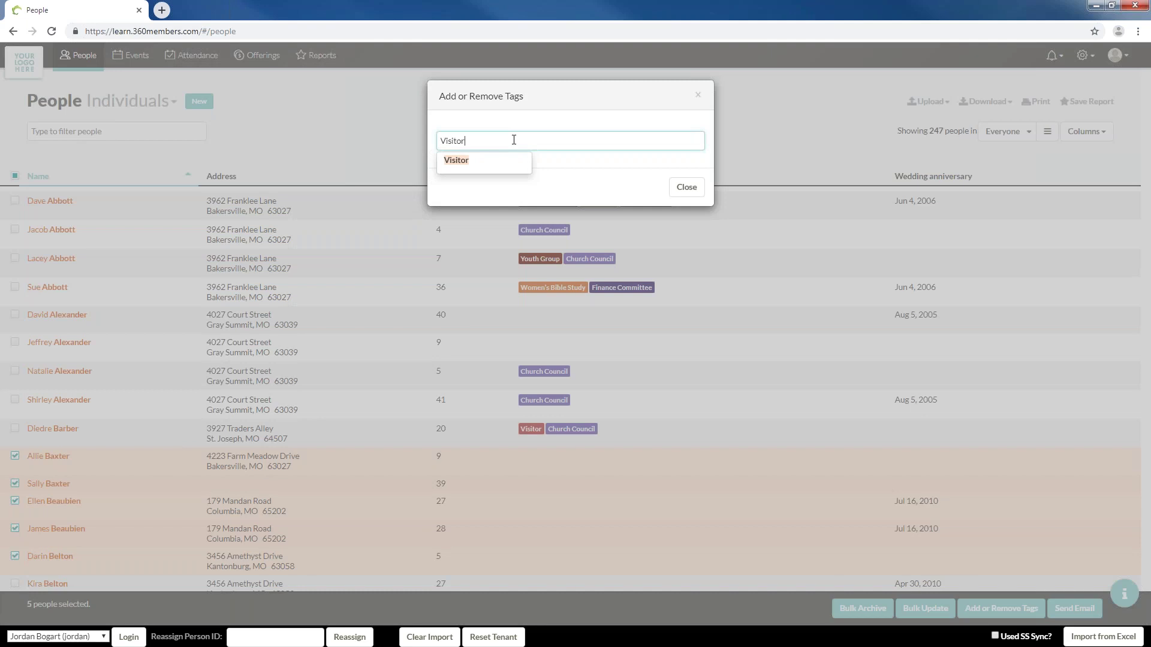
left_click(482, 178)
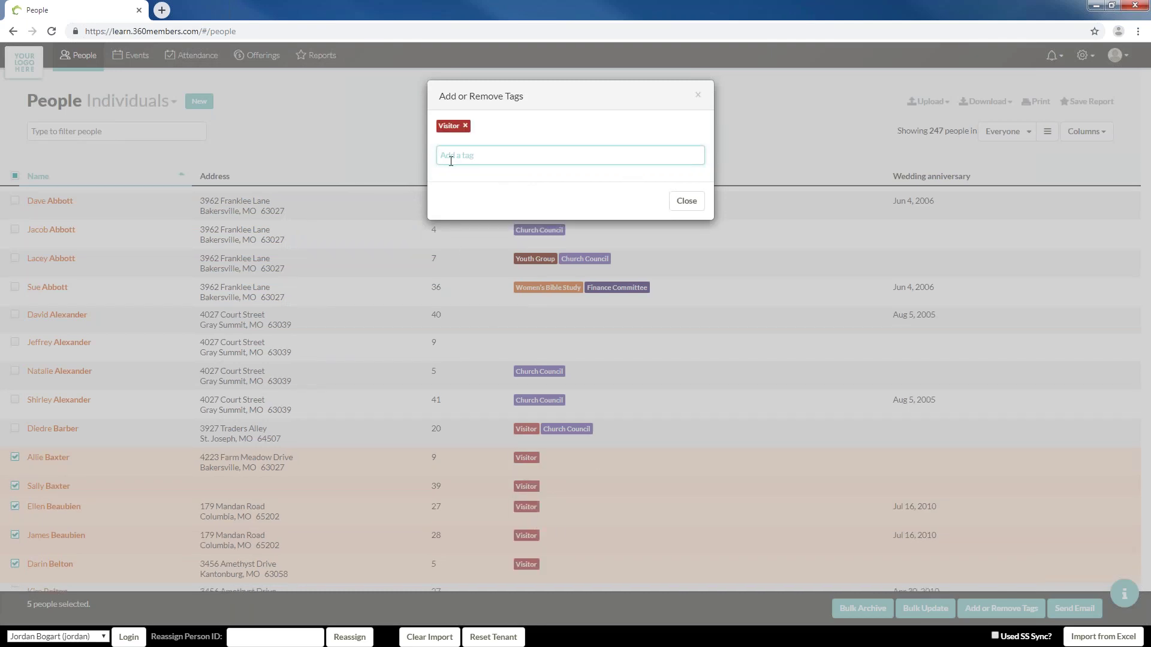
left_click(689, 205)
Uncheck all five newly tagged people
left_click(15, 458)
left_click(15, 487)
left_click(15, 506)
left_click(15, 536)
left_click(15, 564)
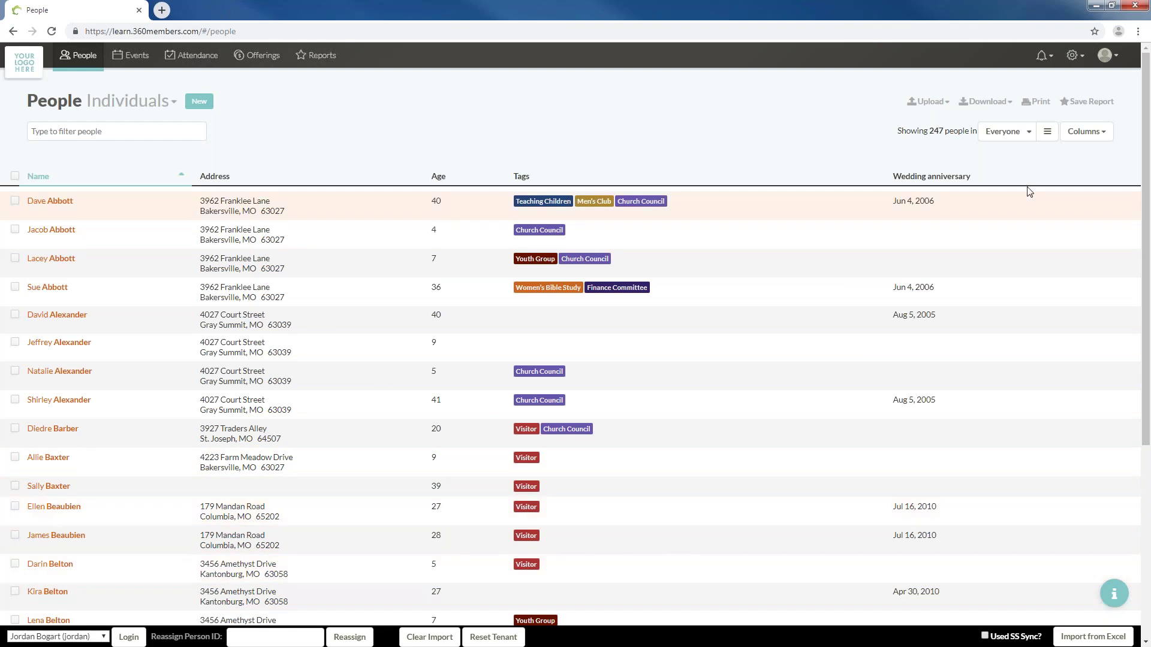
Filter the People list to the Visitor list by searching 'visit'
left_click(1013, 138)
scroll(1008, 188, "down", 1)
scroll(1010, 166, "up", 1)
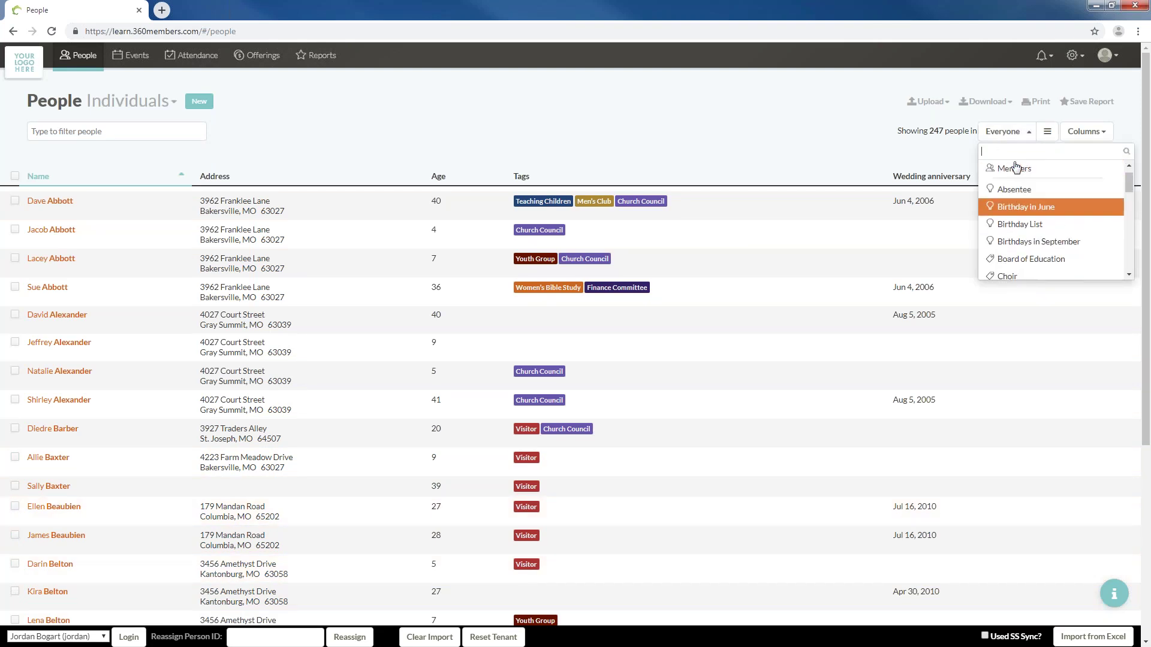
type("visit")
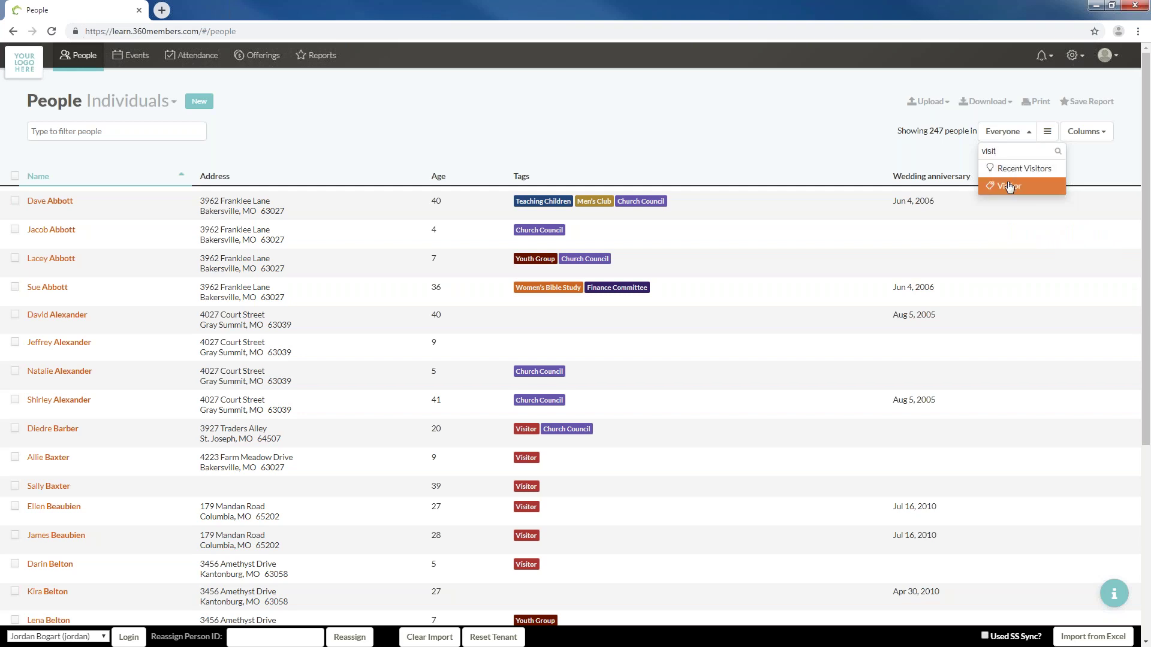
left_click(1012, 185)
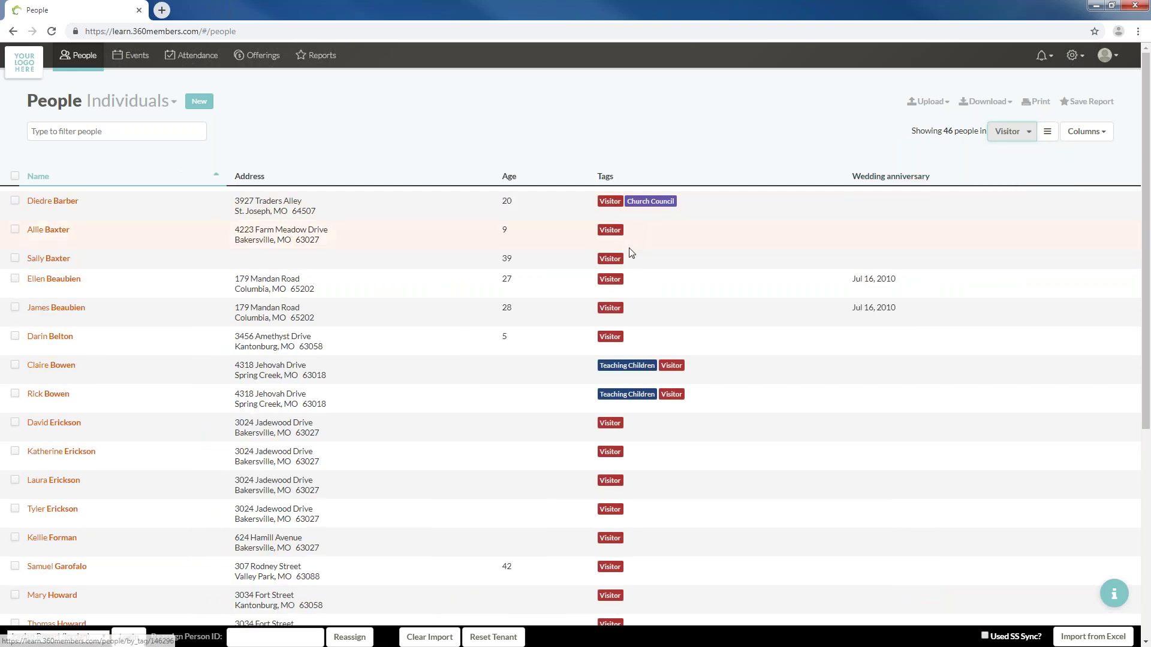
Select all 46 Visitors and view the tags dialog without making changes
scroll(638, 309, "down", 1)
scroll(644, 380, "down", 15)
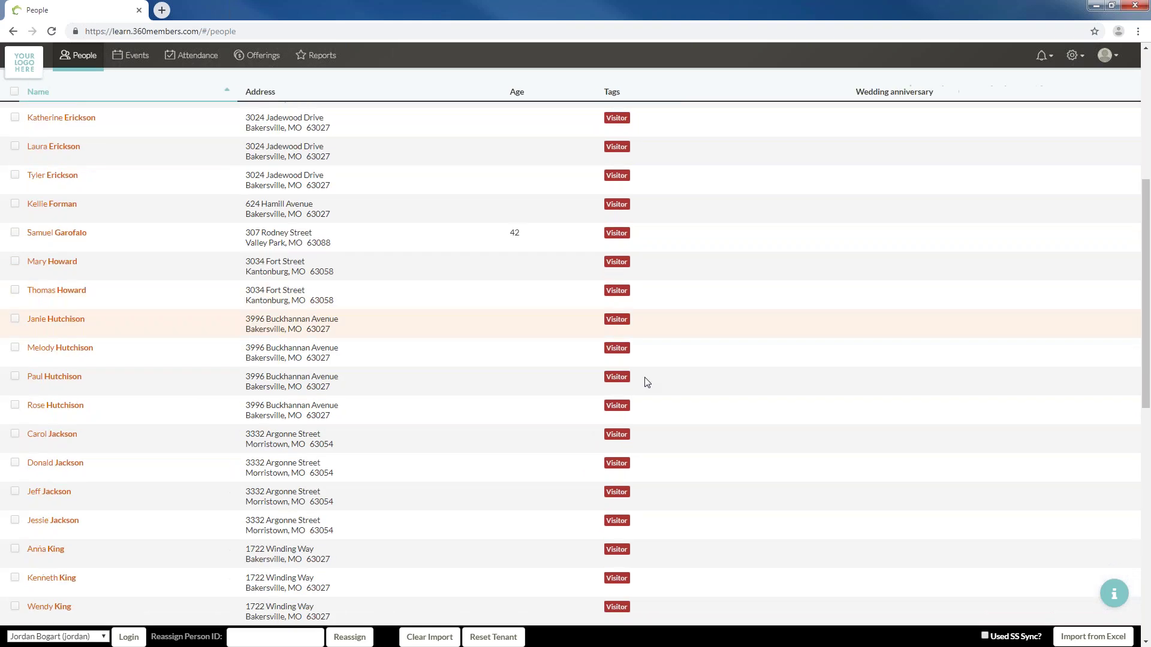
scroll(643, 421, "up", 15)
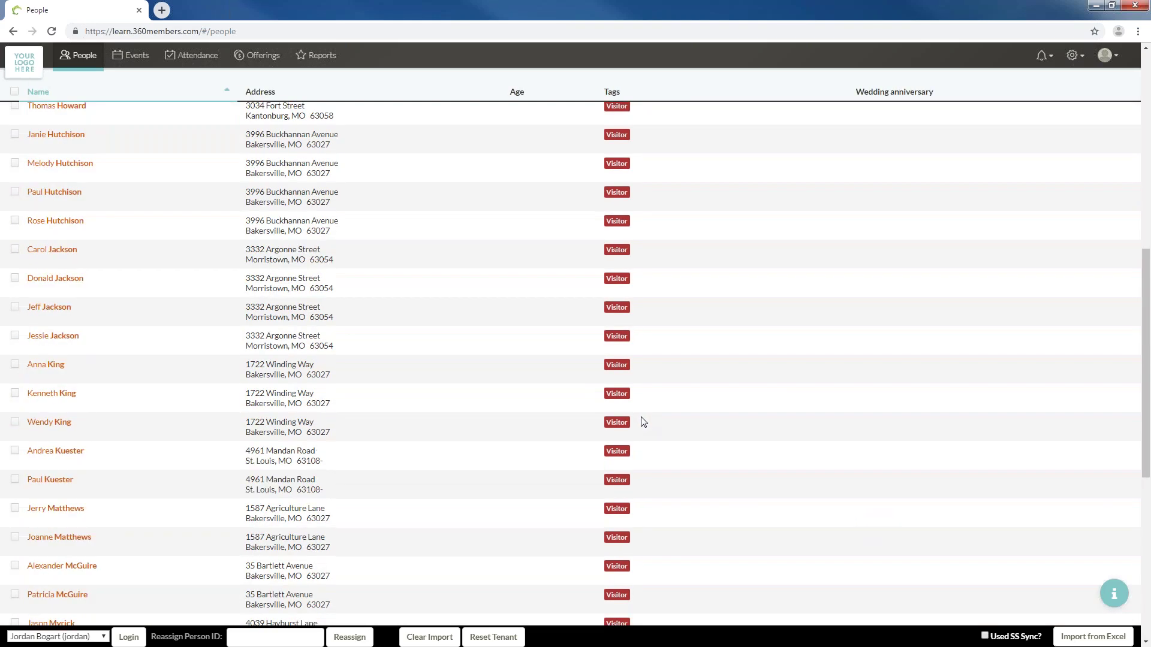
left_click(15, 176)
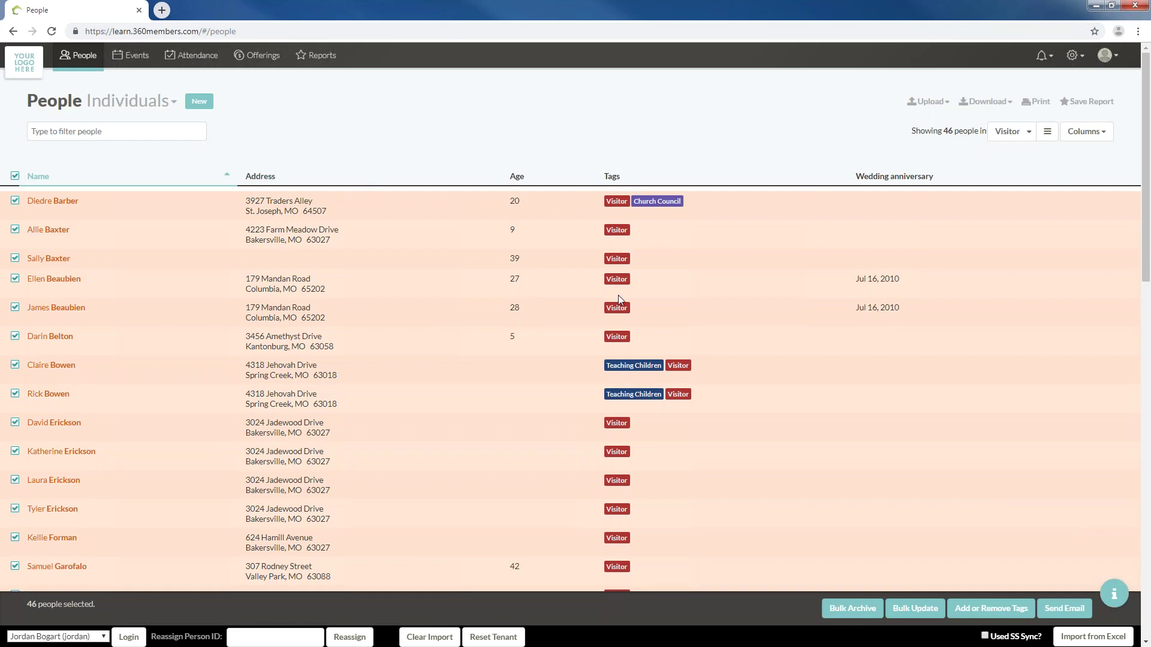
left_click(995, 608)
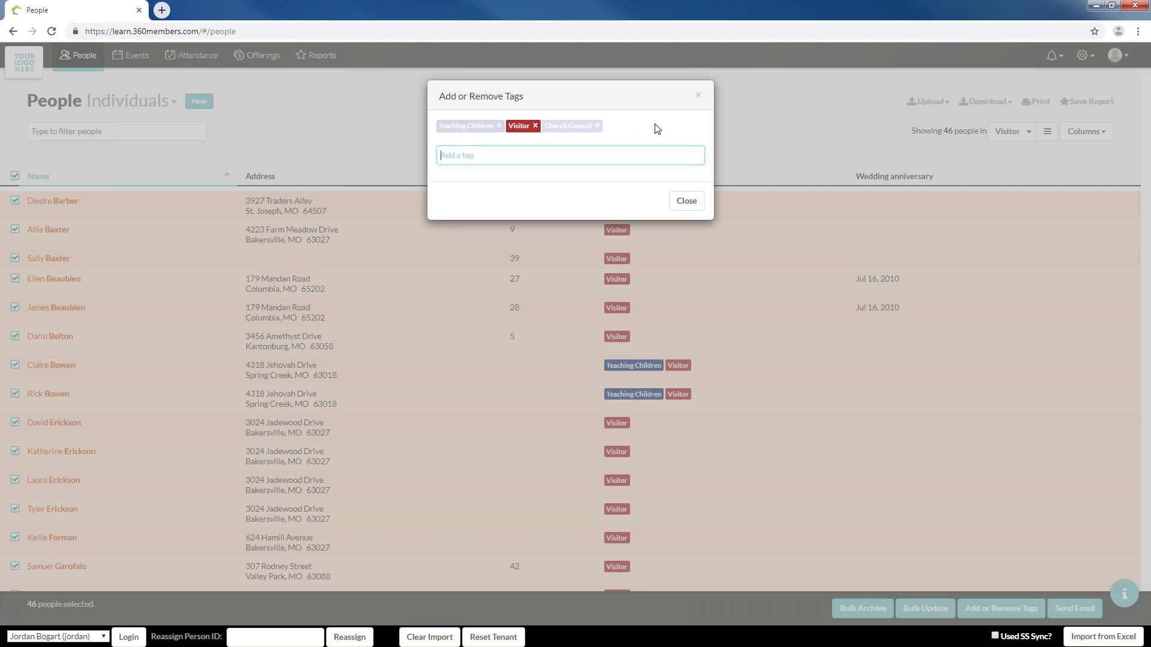
left_click(698, 97)
left_click(1019, 133)
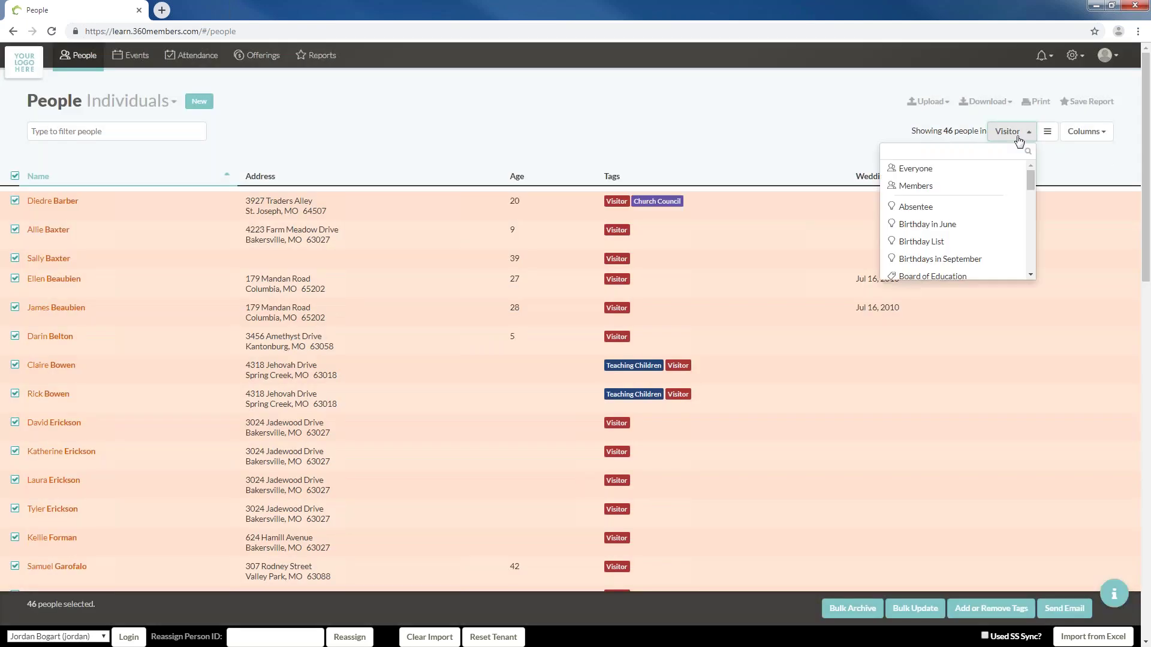
Switch back to Everyone and sort names in reverse alphabetical order
left_click(985, 174)
left_click(27, 176)
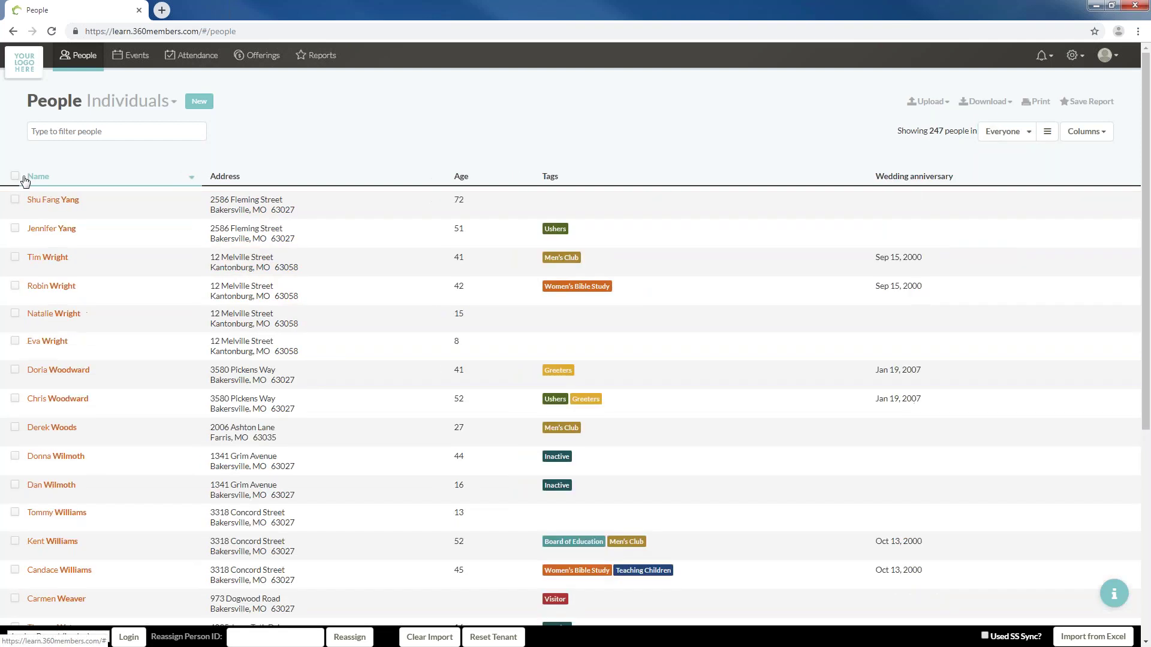
scroll(147, 432, "down", 4)
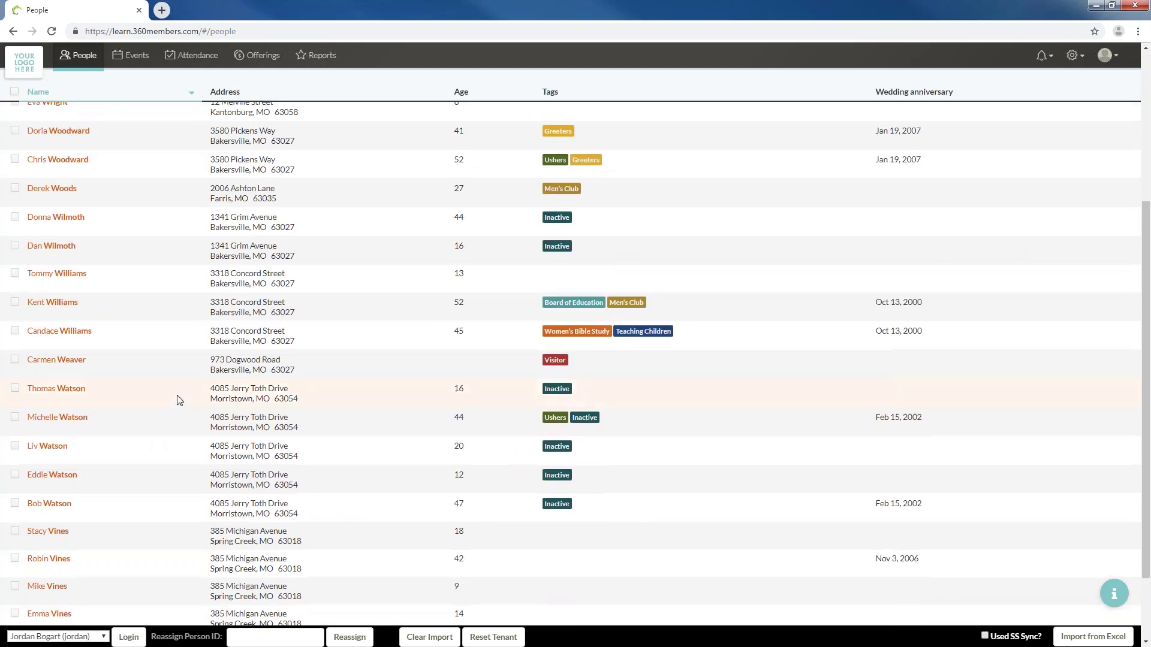
scroll(175, 398, "up", 4)
scroll(177, 396, "down", 15)
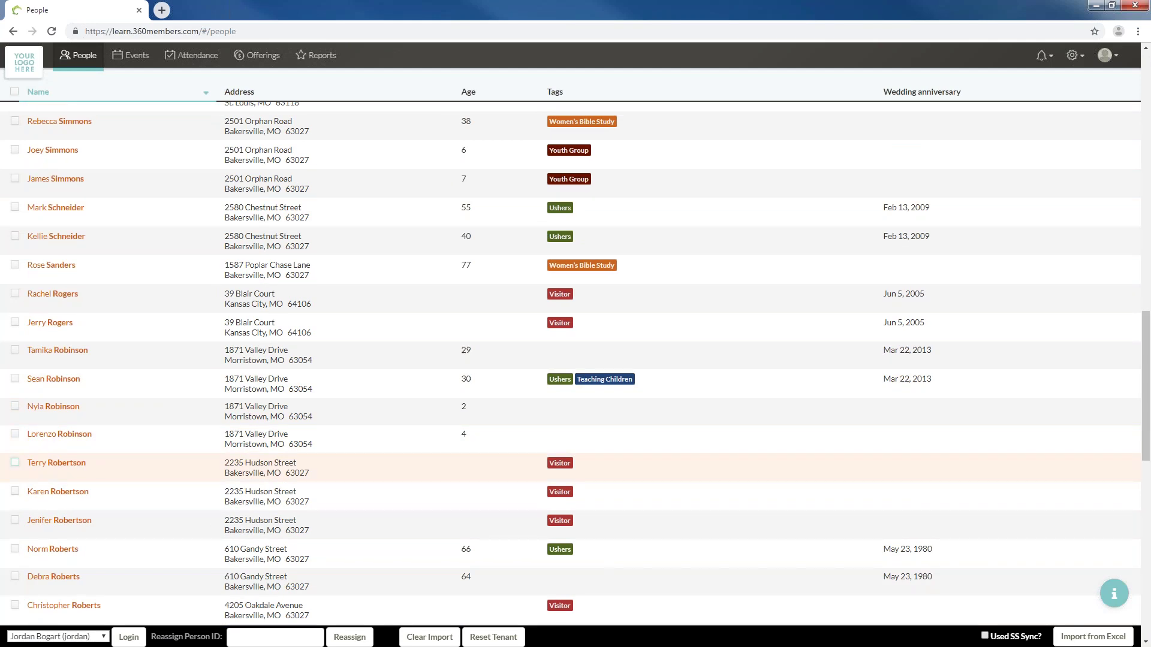
Select three family members, view the tags dialog unchanged, then deselect them
left_click(15, 462)
left_click(15, 491)
left_click(15, 520)
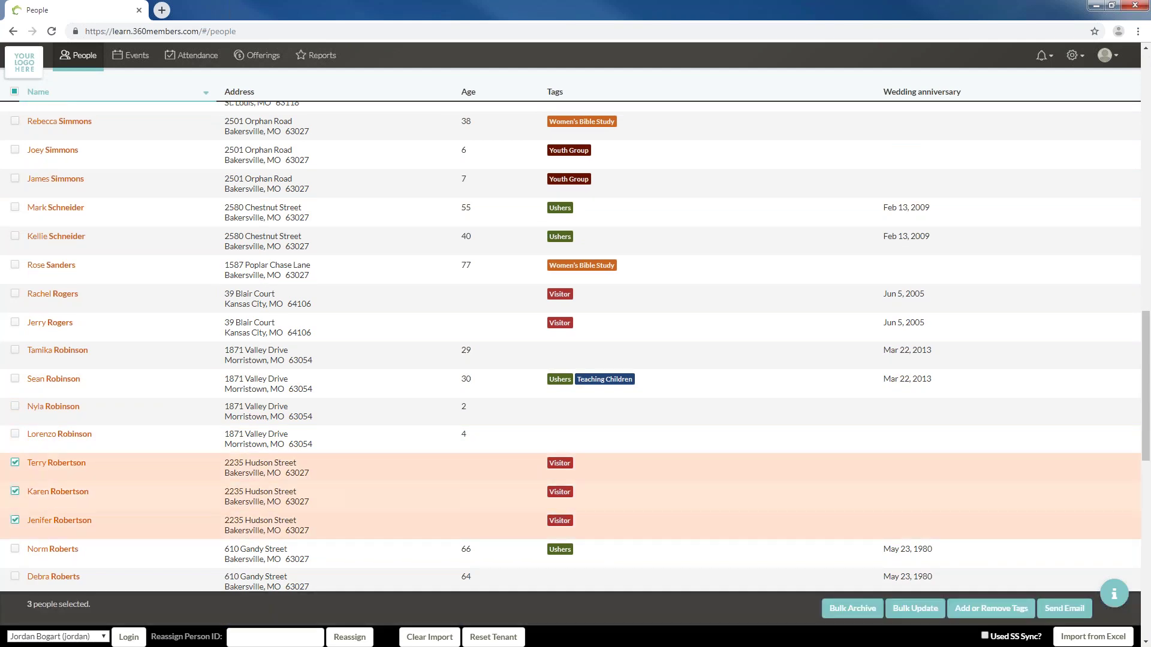
left_click(1012, 609)
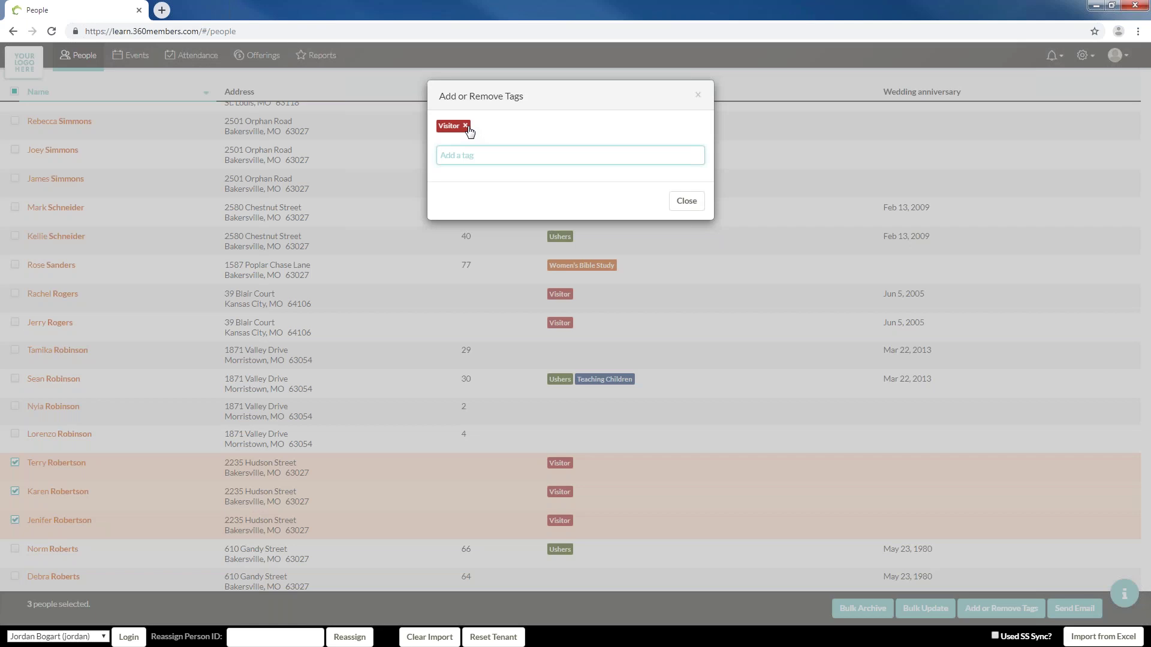
left_click(699, 97)
left_click(699, 97)
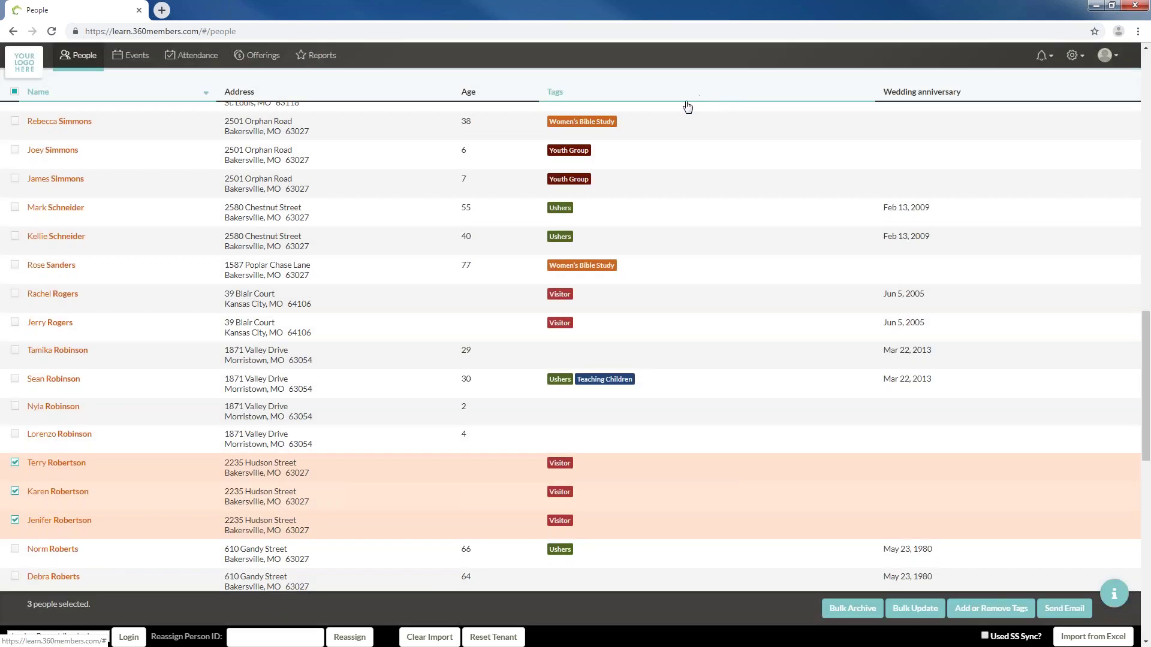
left_click(14, 465)
left_click(14, 492)
left_click(15, 520)
scroll(214, 442, "up", 20)
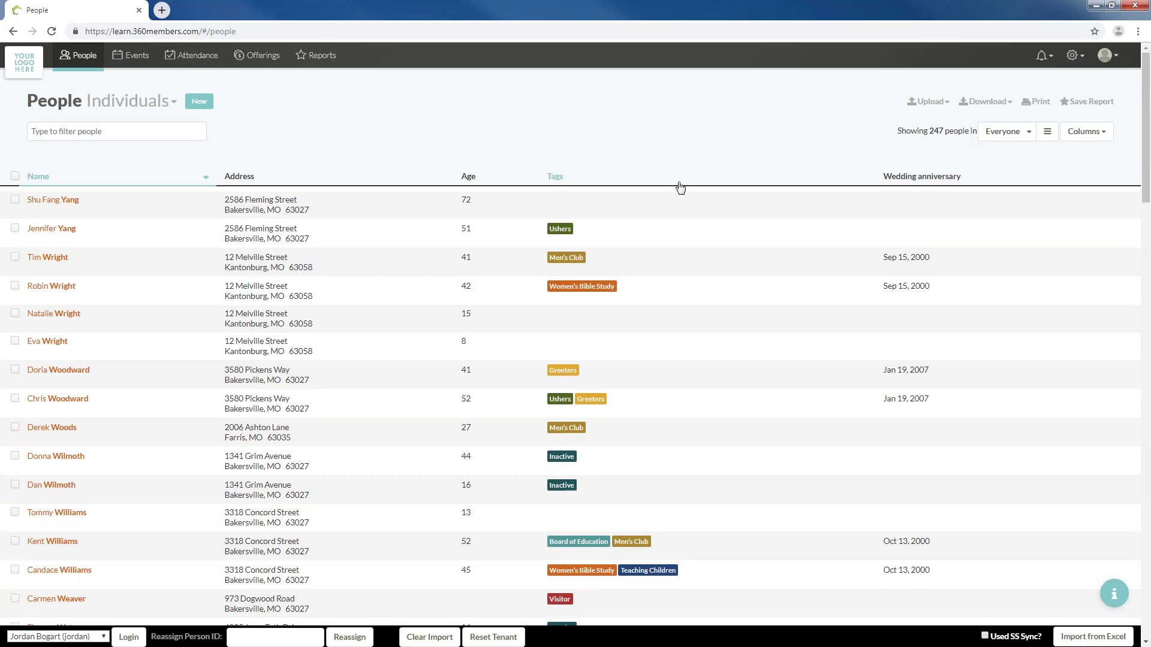
On the Smart Groups page, remove the existing Recent Visitors group
left_click(1073, 55)
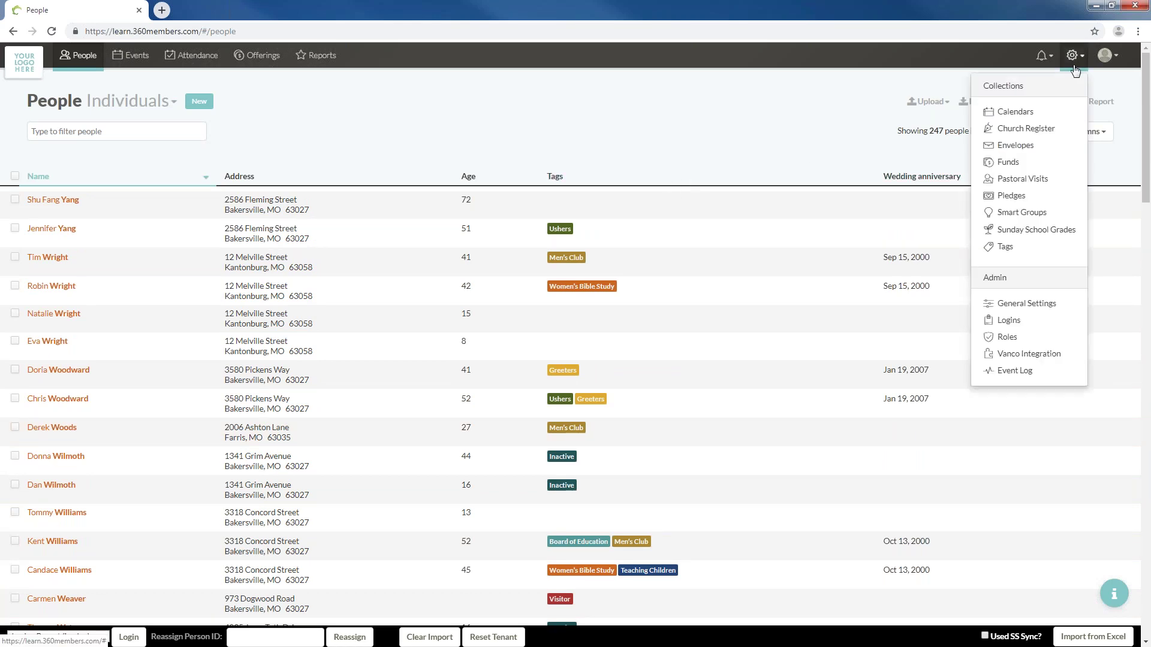
left_click(1021, 212)
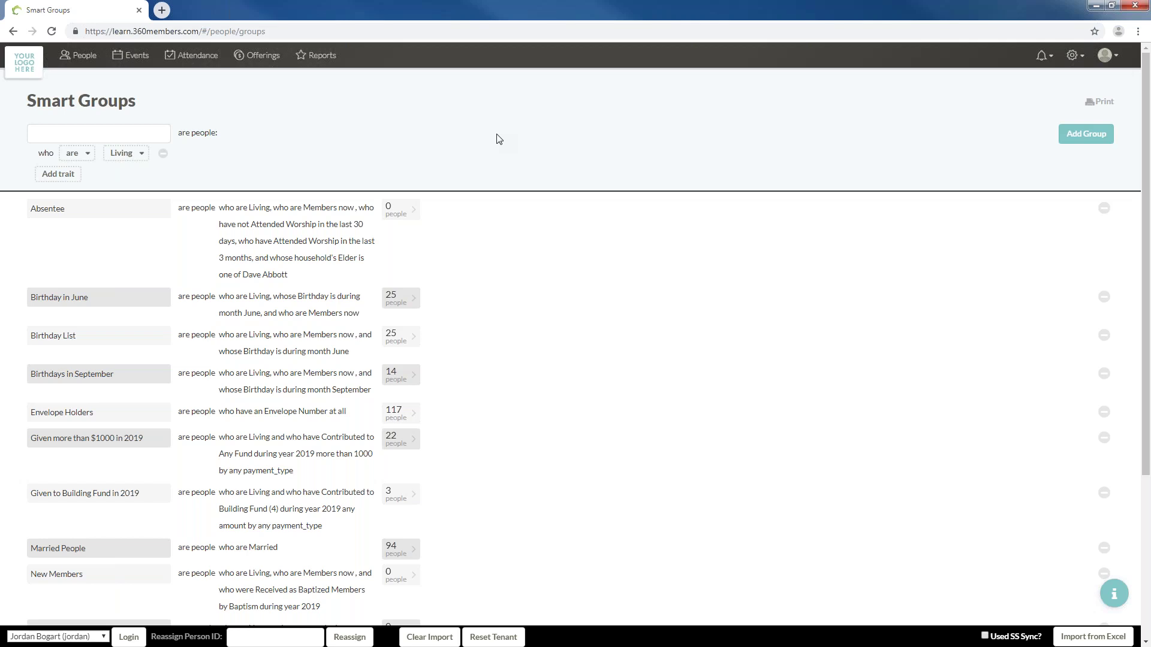
left_click(128, 135)
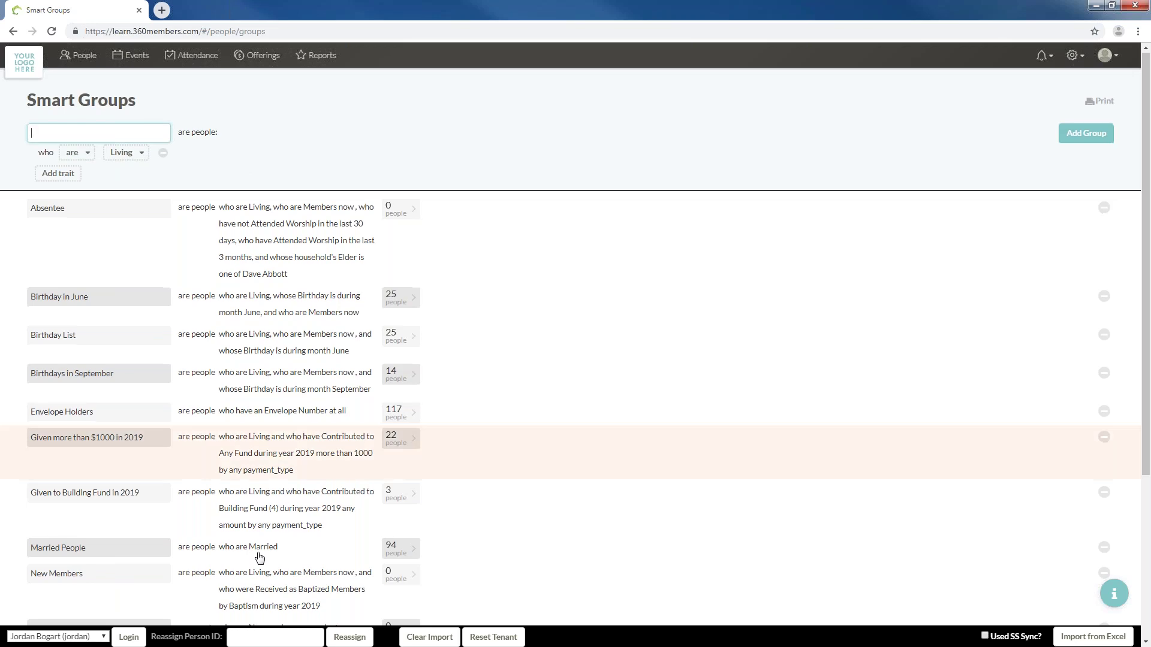
scroll(188, 495, "down", 4)
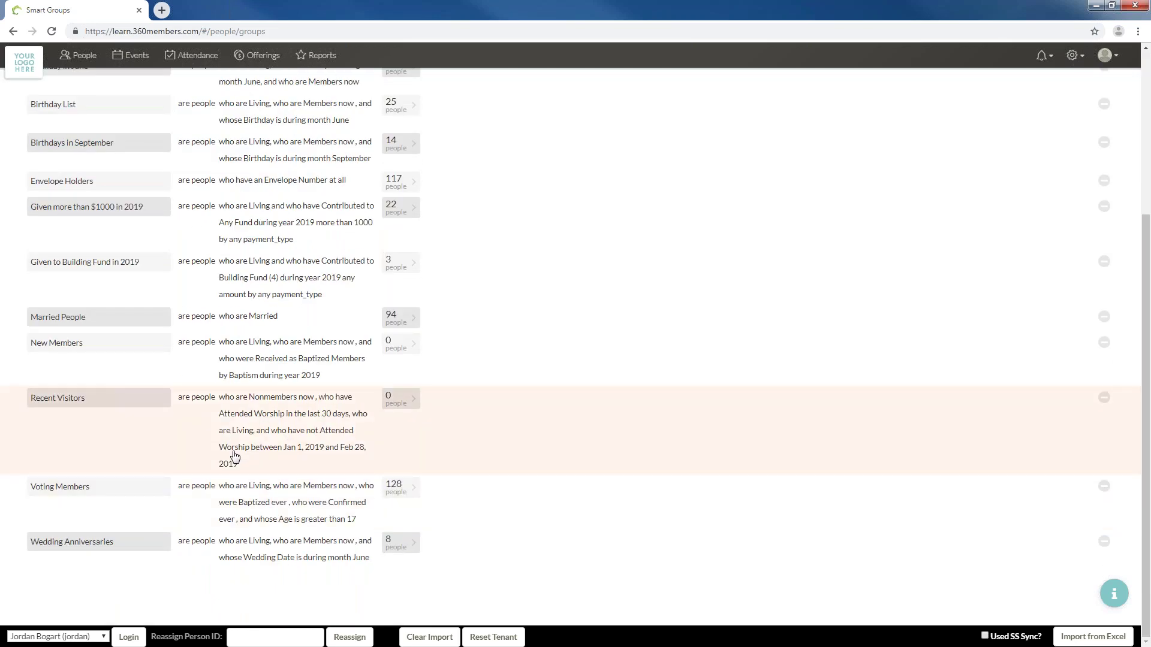
left_click(1104, 399)
left_click(1074, 398)
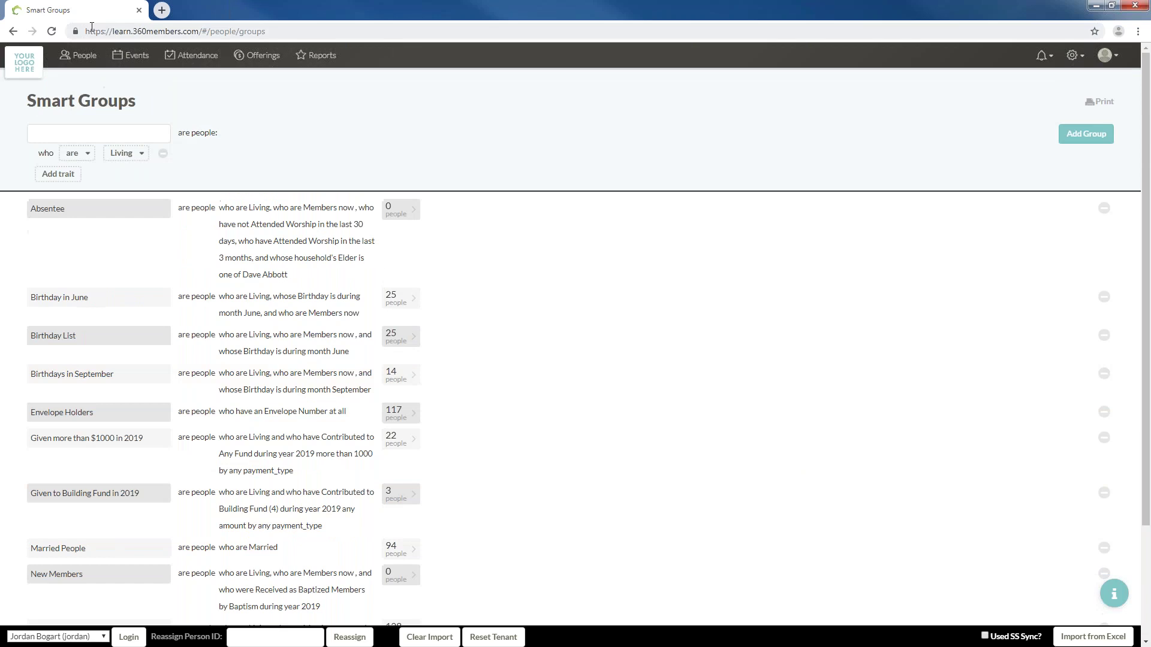
Name the new smart group 'Recent Visitors'
left_click(110, 126)
type("Recent visit")
key("BackSpace")
key("BackSpace")
type("Visitors")
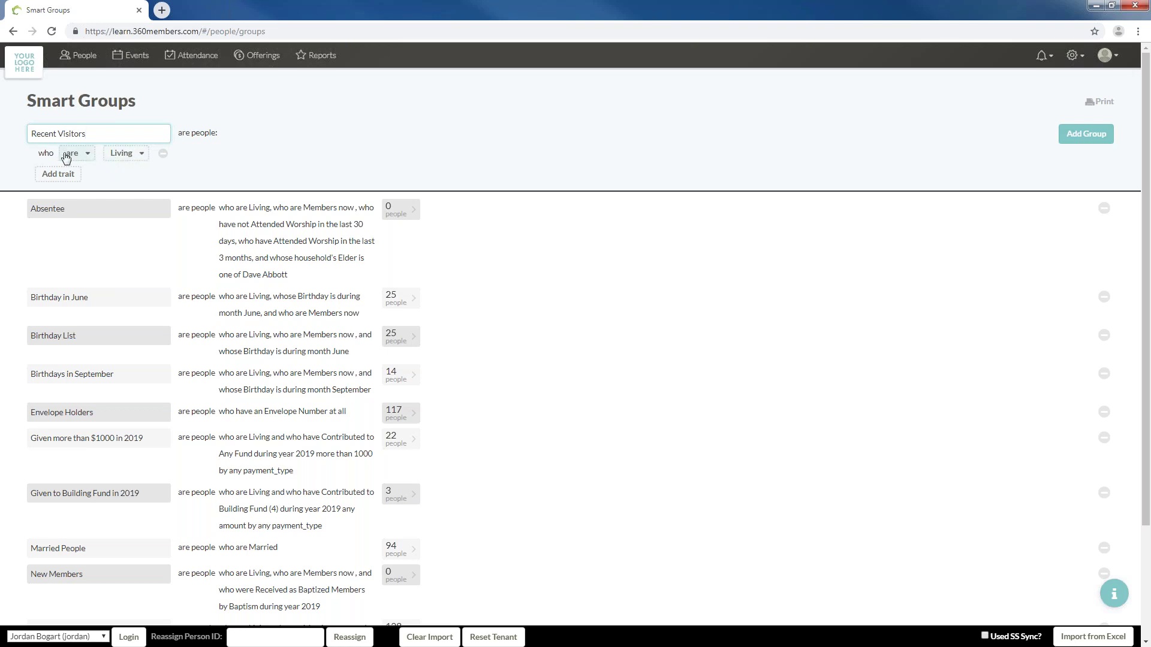
Add a criterion requiring the Visitor tag
left_click(74, 174)
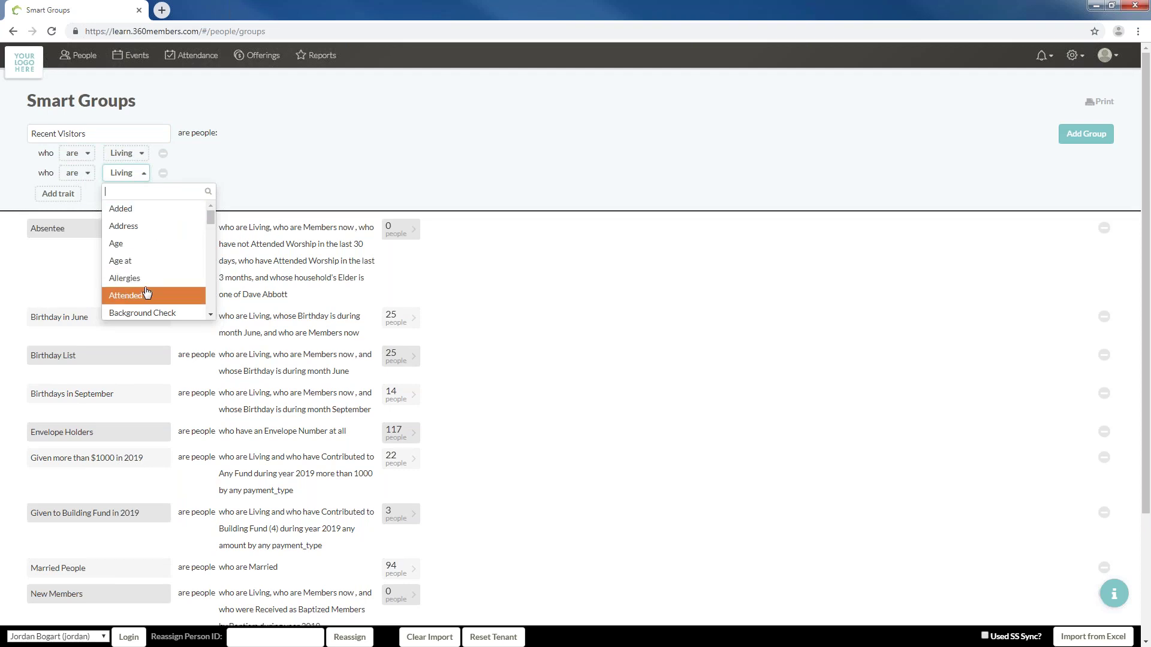
scroll(148, 264, "down", 6)
scroll(151, 279, "down", 10)
scroll(141, 168, "up", 10)
scroll(142, 164, "down", 4)
left_click(133, 200)
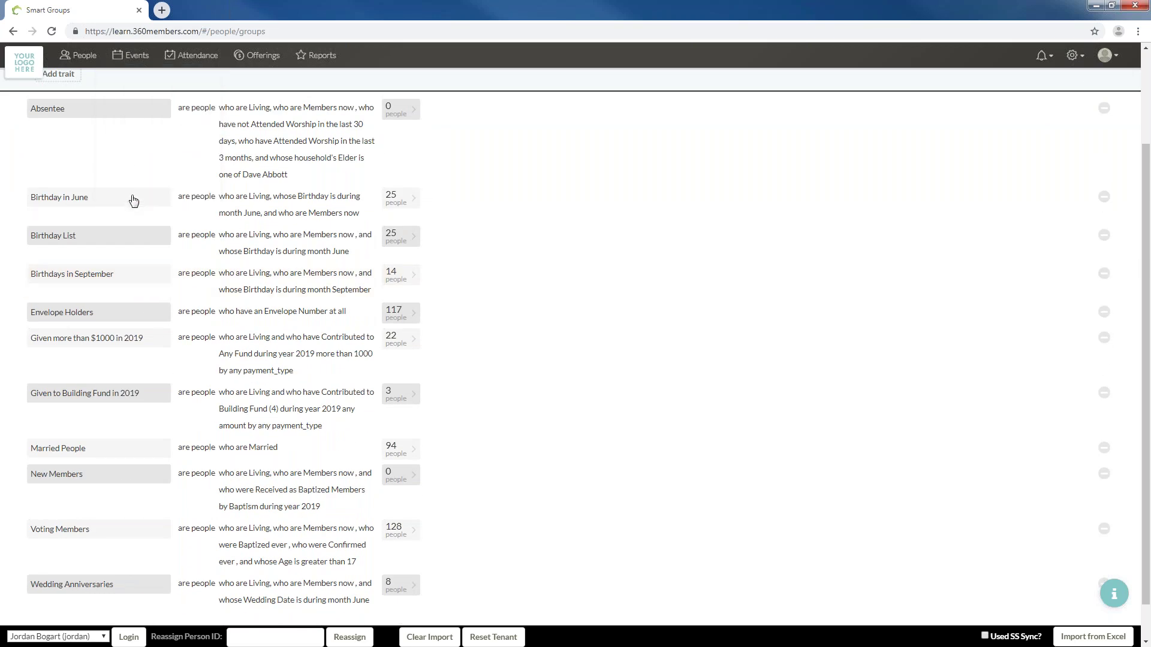
scroll(270, 120, "up", 2)
left_click(244, 172)
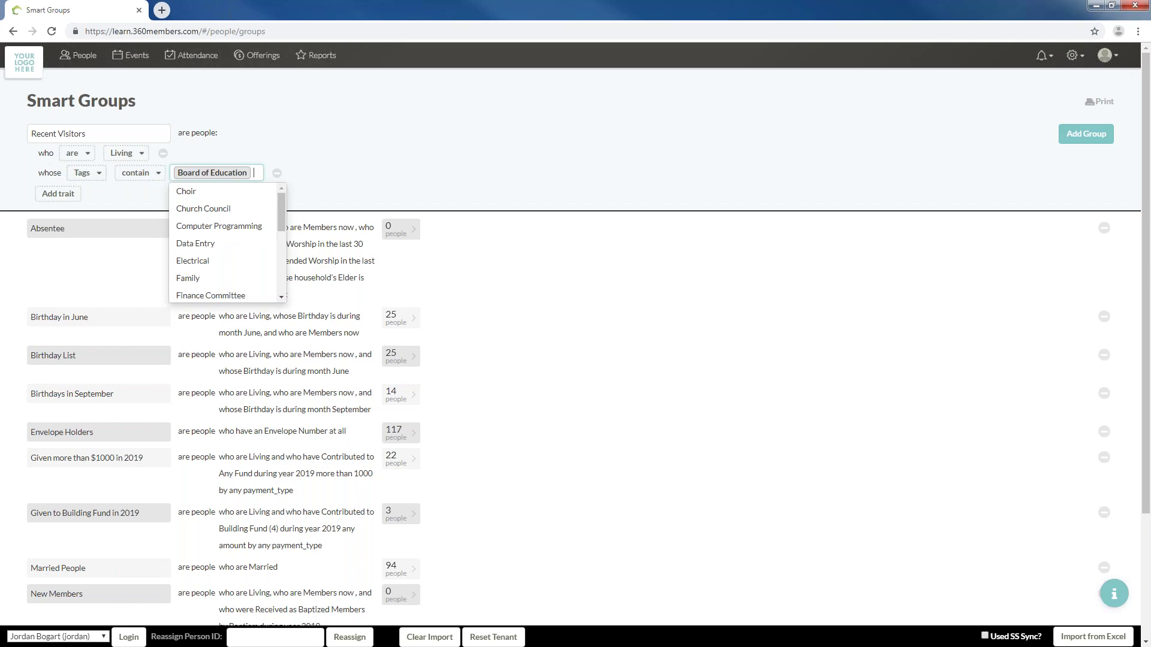
key("BackSpace")
type("vi")
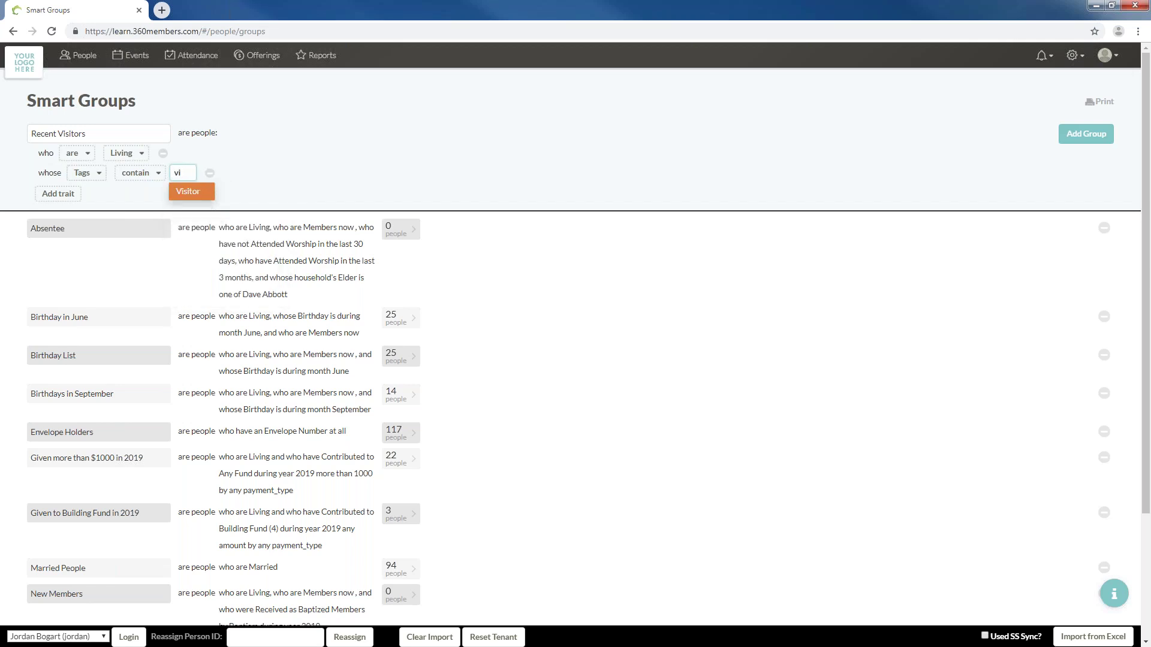
left_click(192, 192)
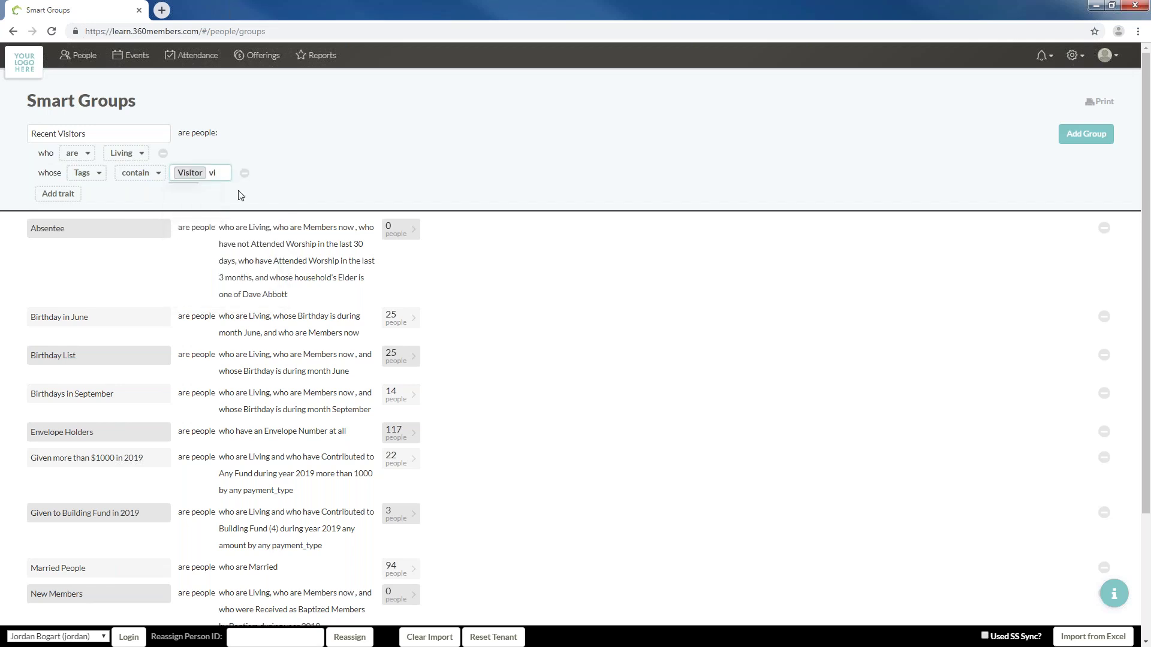
Add an attended-Worship-in-the-last-90-days criterion and save the group
left_click(49, 195)
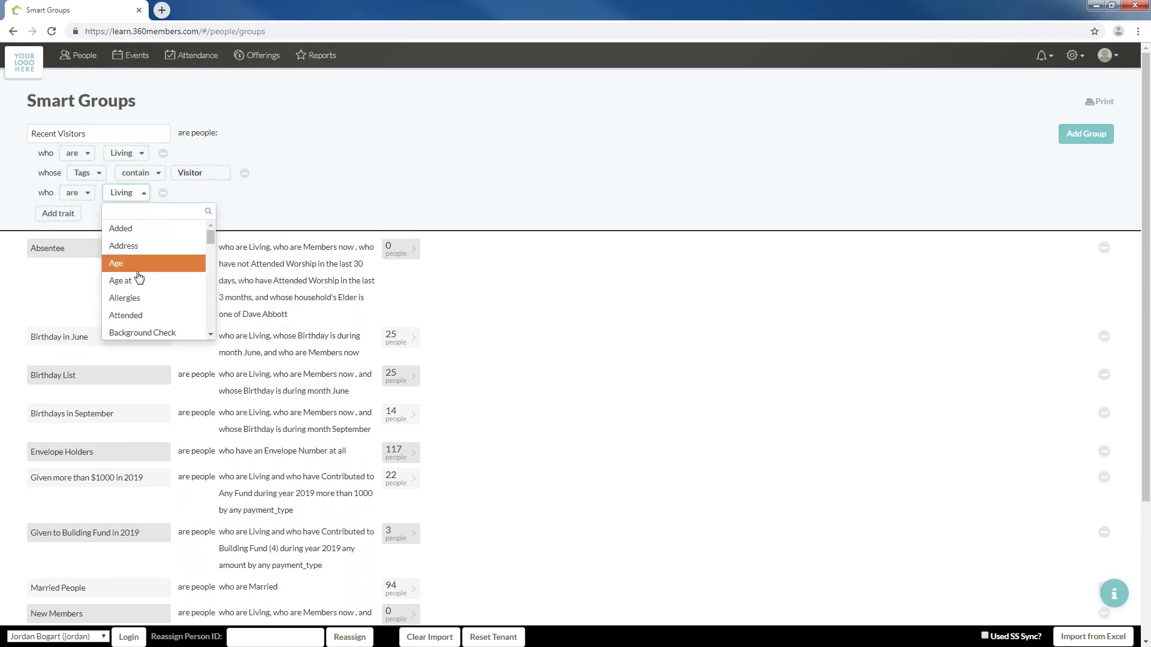
left_click(137, 314)
left_click(214, 192)
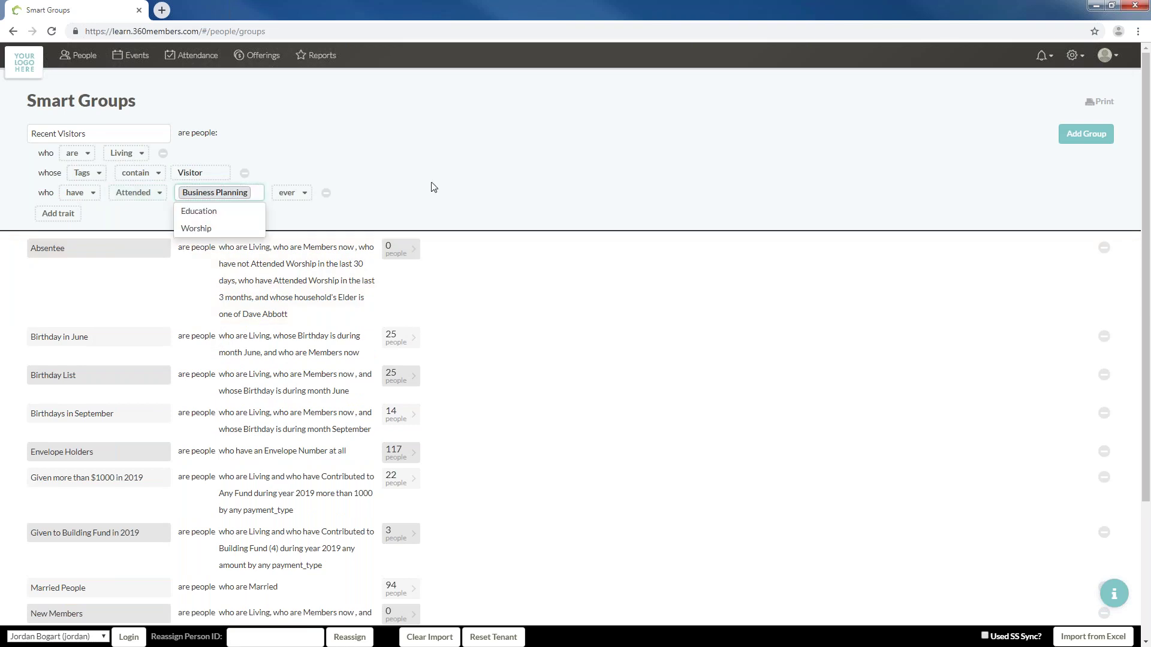
left_click(198, 246)
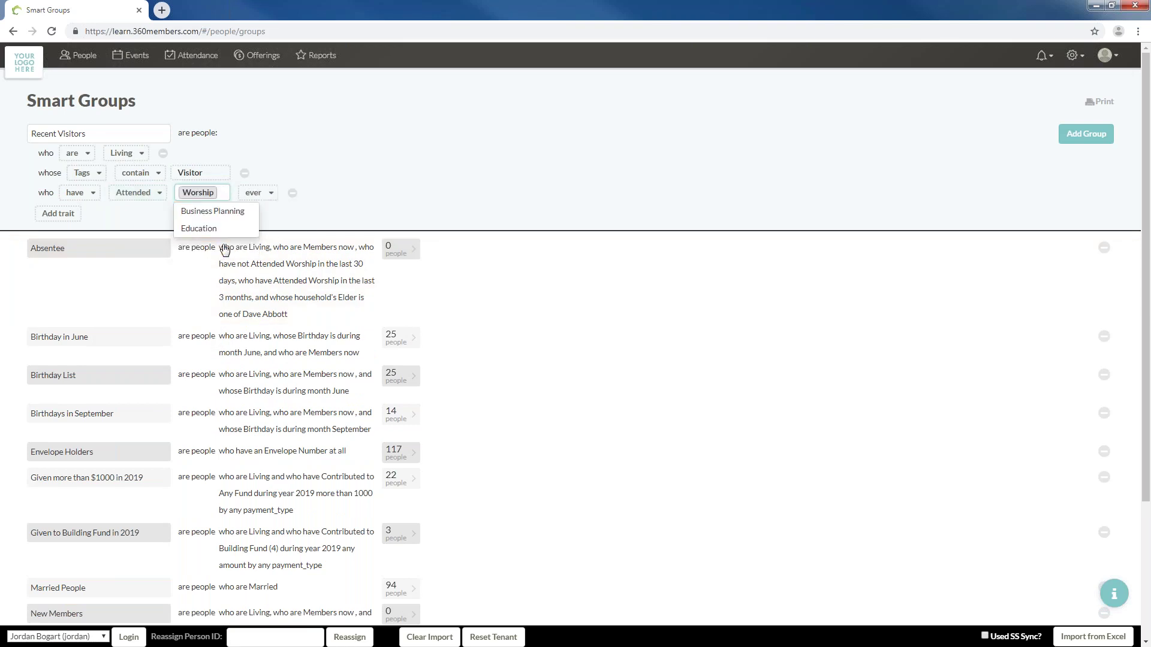
left_click(367, 163)
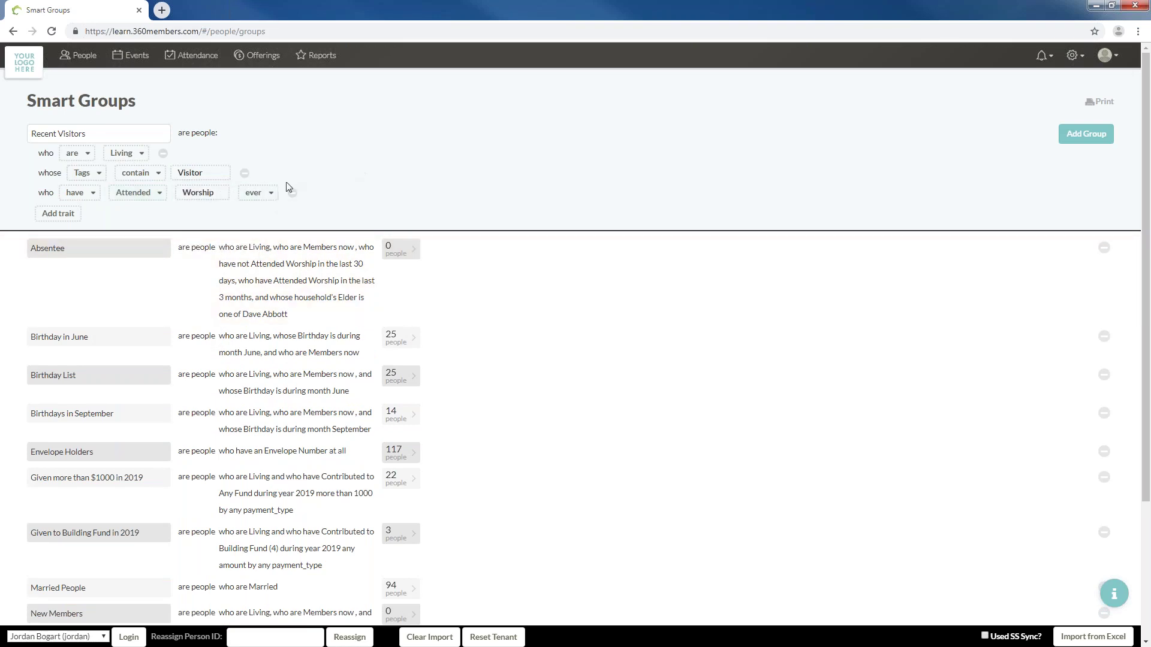
left_click(265, 205)
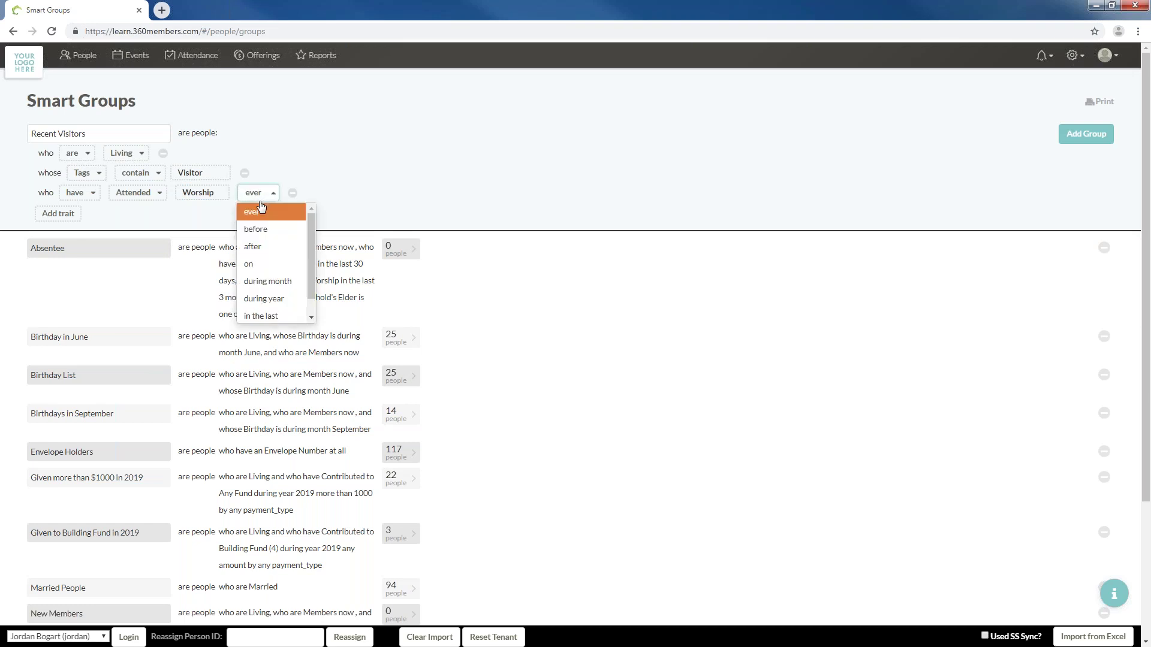
scroll(274, 306, "down", 1)
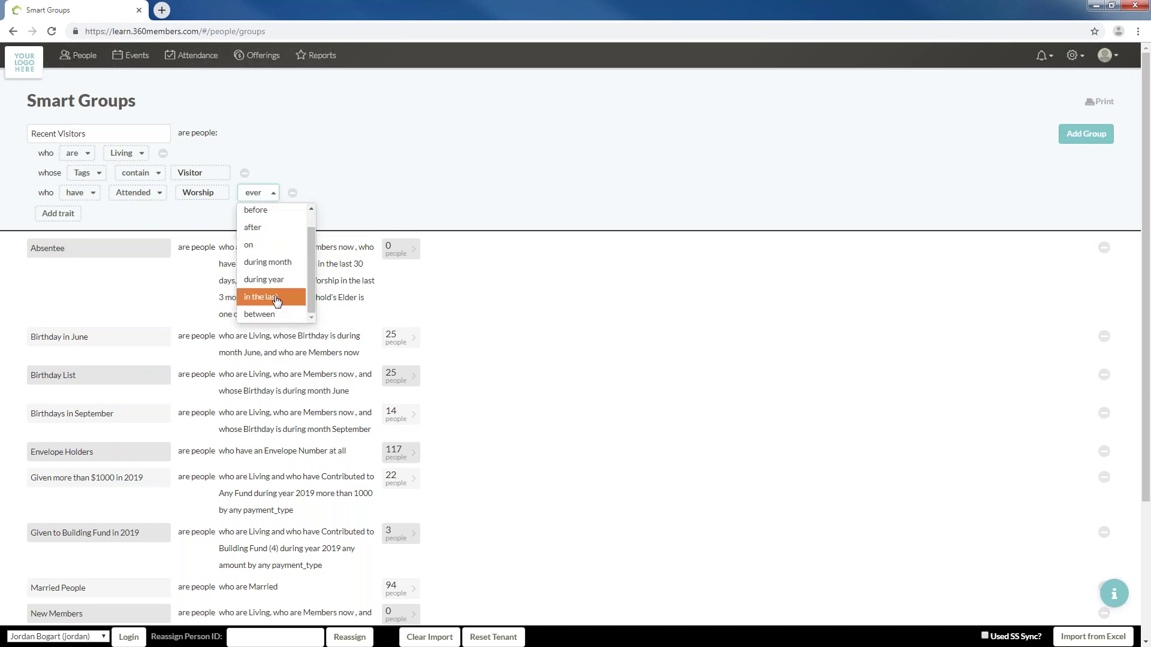
left_click(273, 303)
left_click(320, 197)
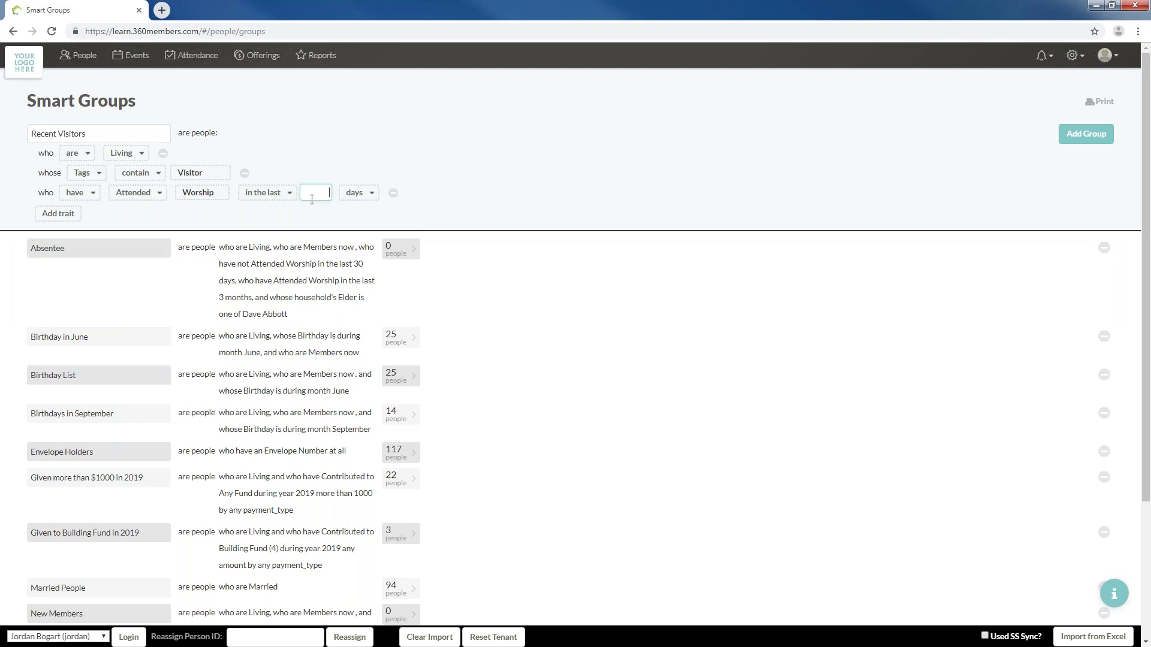
type("90")
left_click(1087, 135)
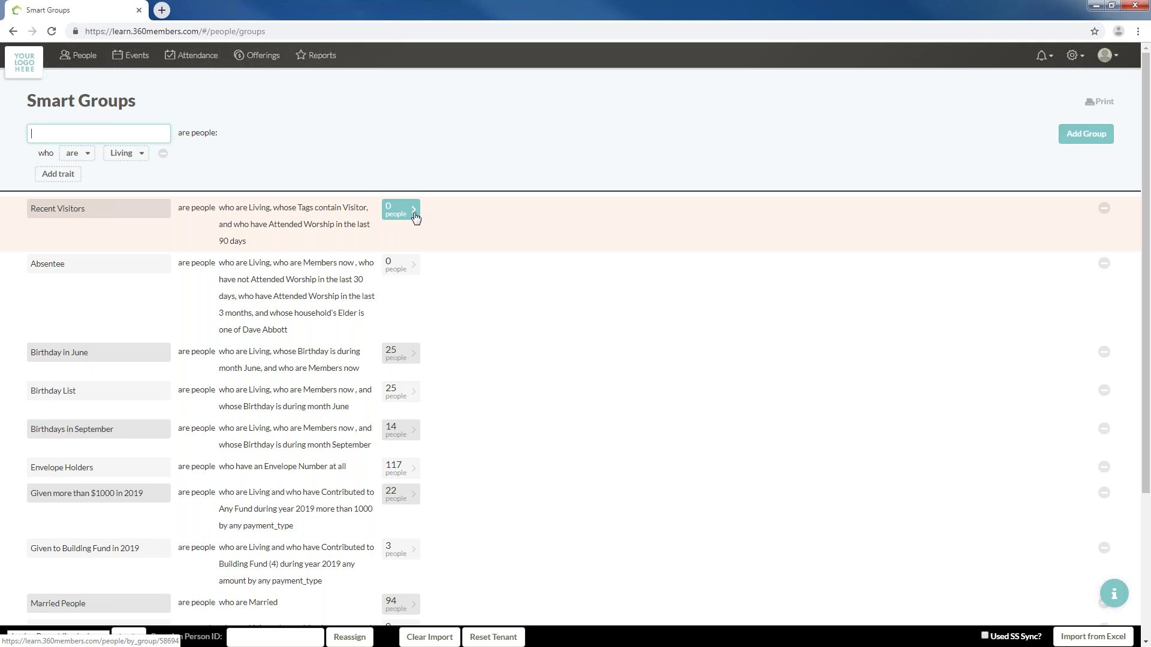
In People, hide the Address, Age and Tags columns and show Sunday school grade
left_click(78, 60)
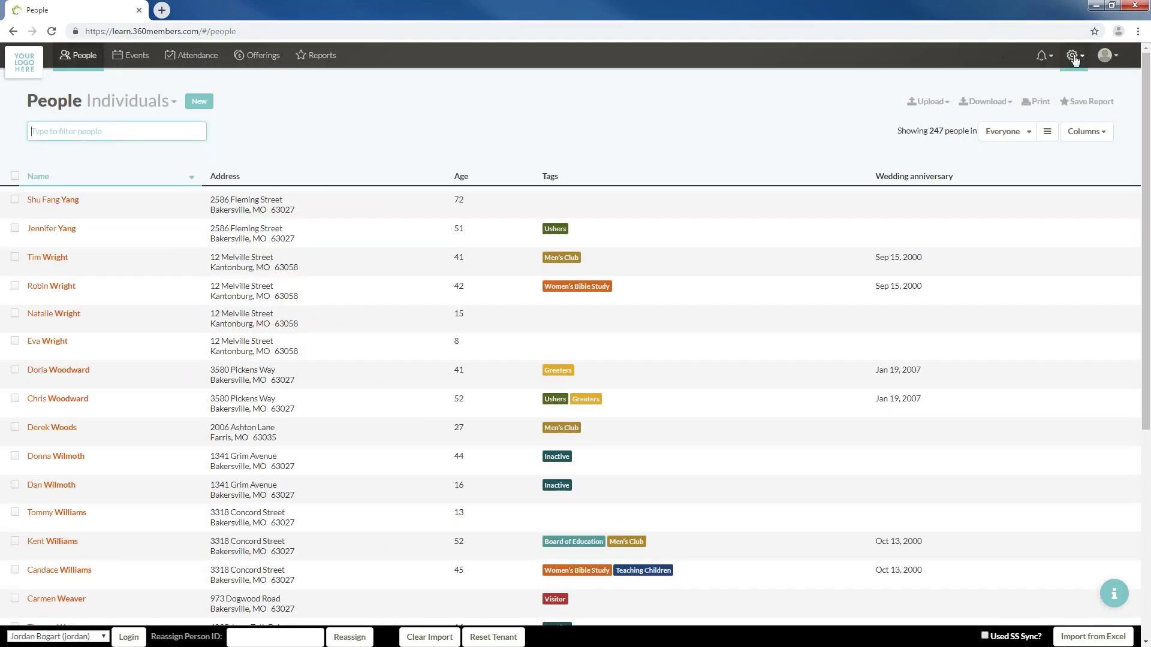
left_click(1073, 58)
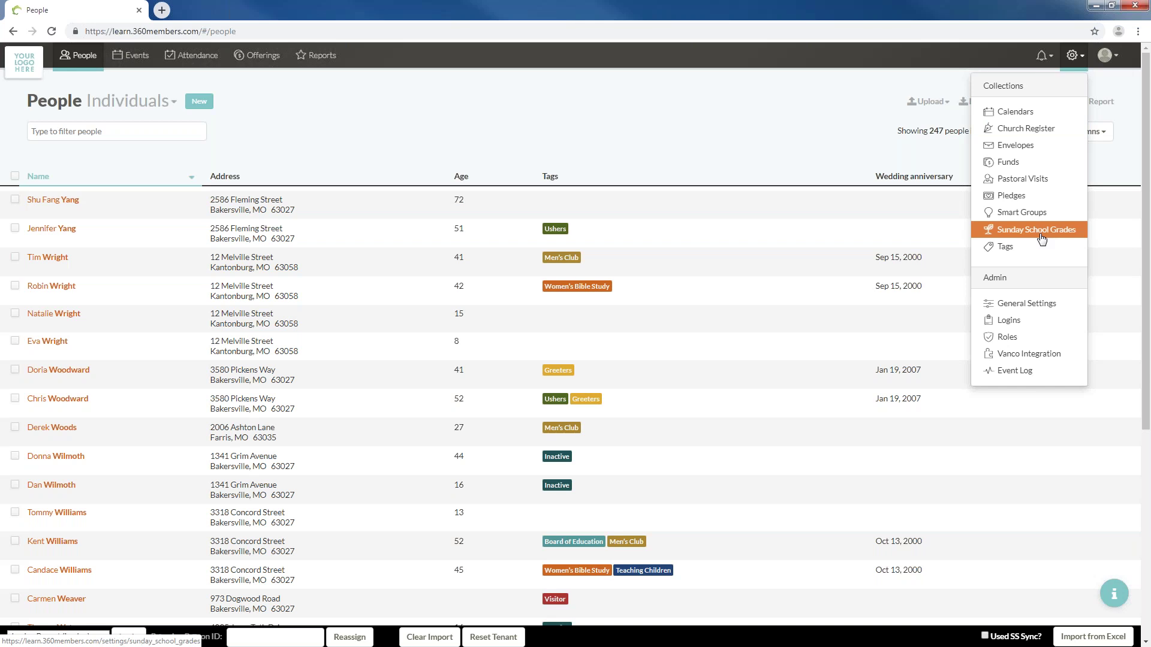
left_click(1086, 131)
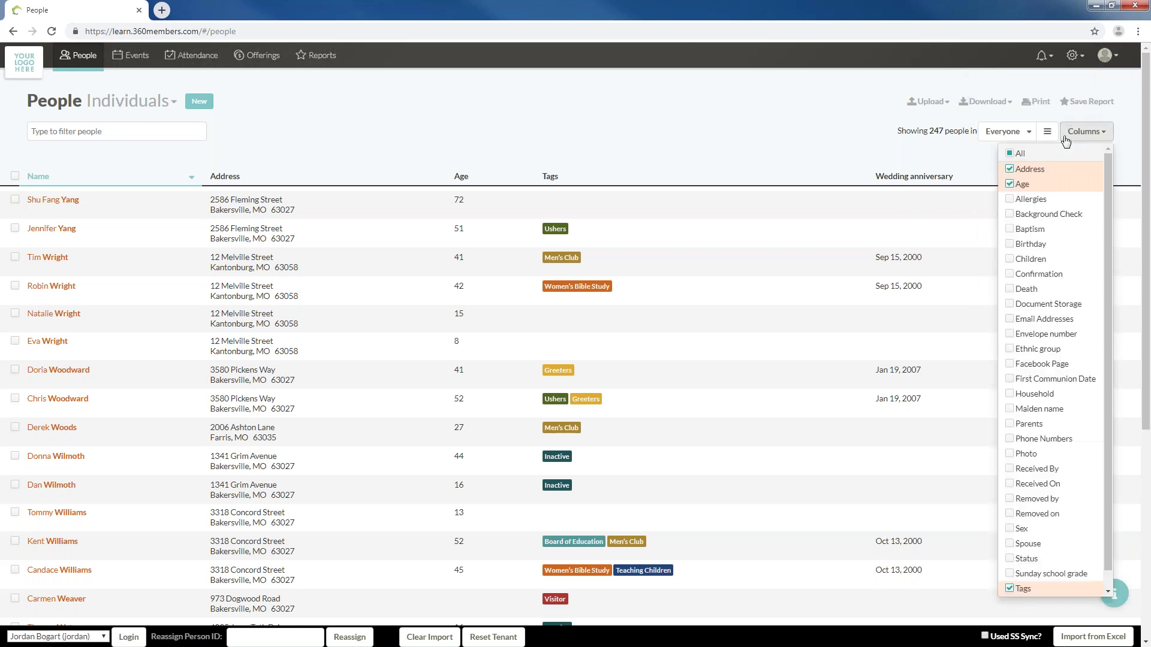
left_click(1027, 169)
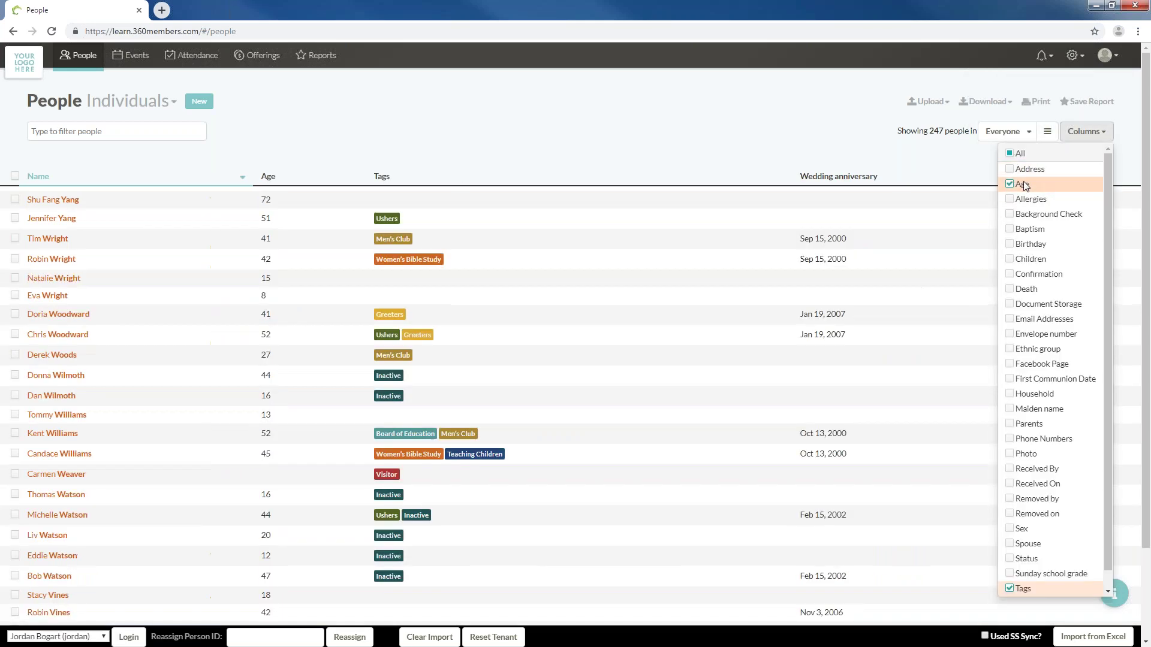
left_click(1021, 184)
left_click(1025, 574)
left_click(1025, 589)
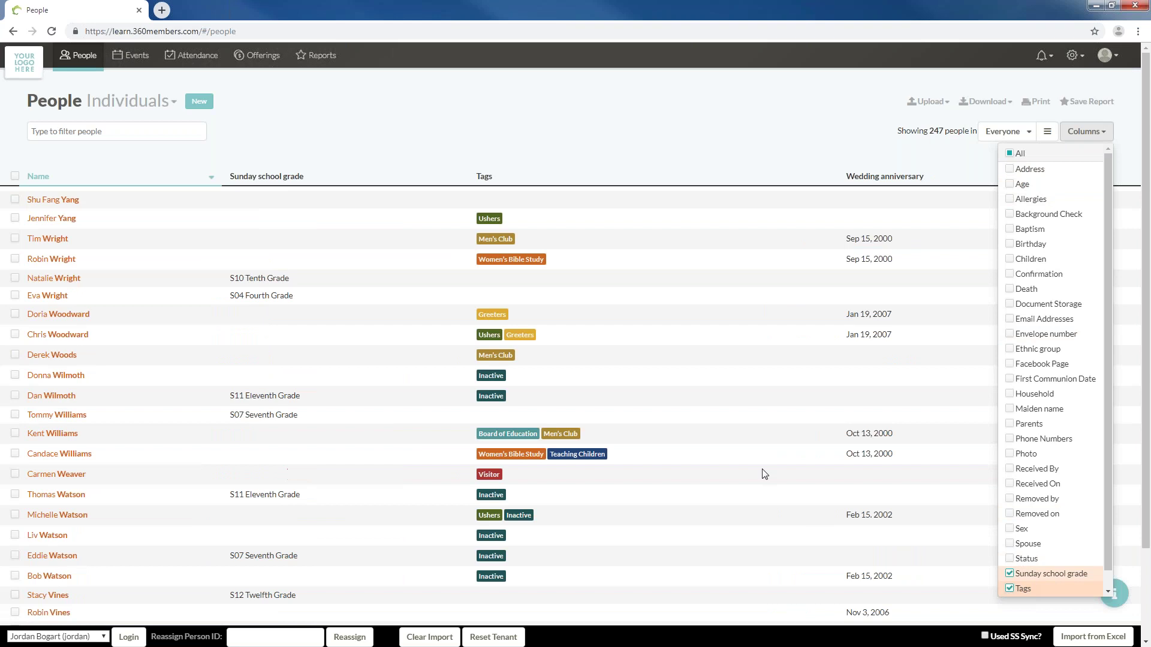
left_click(506, 100)
Hide the Wedding anniversary column and sort the list by Sunday school grade
left_click(1026, 133)
left_click(1086, 131)
scroll(1082, 423, "down", 1)
left_click(1053, 586)
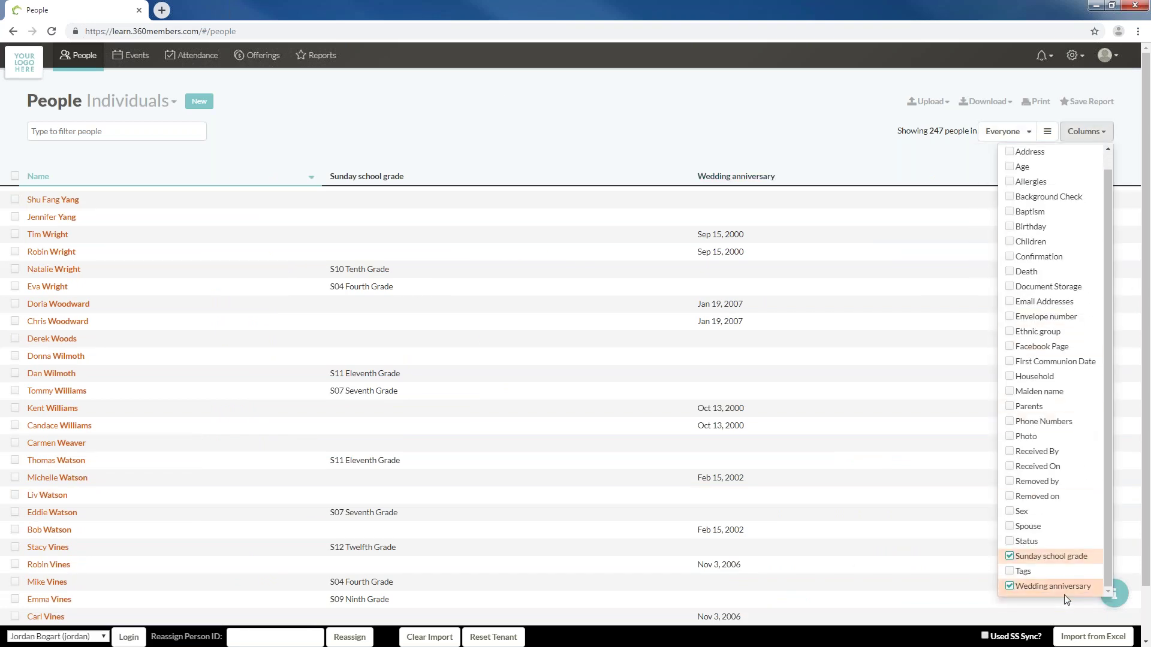
left_click(674, 79)
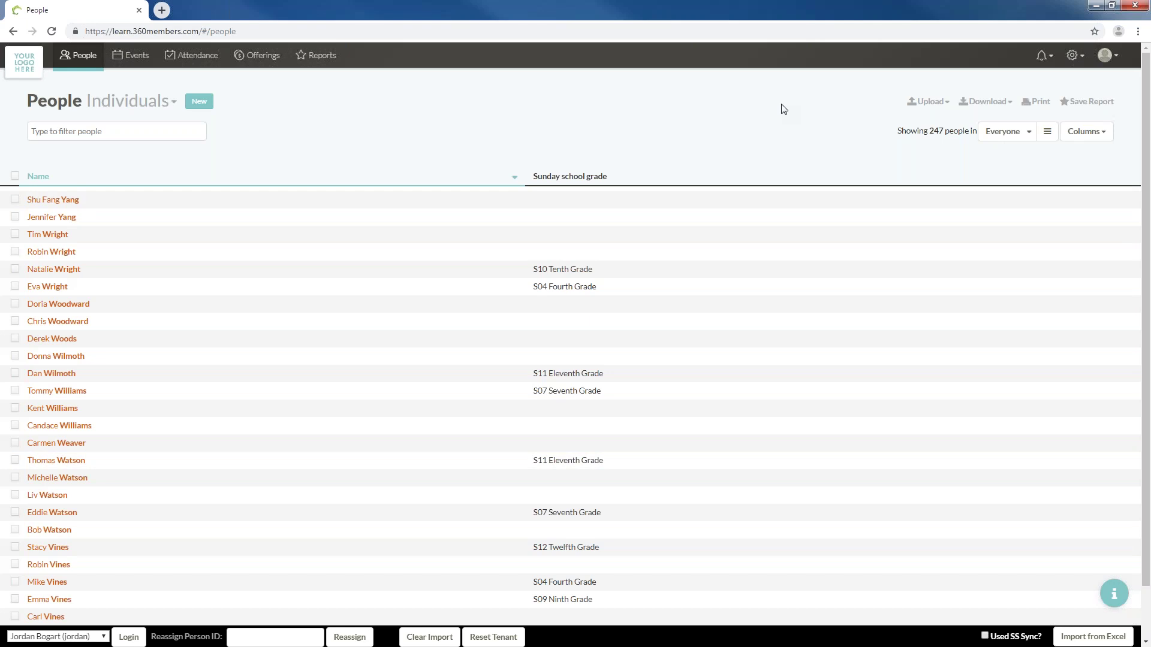
left_click(586, 177)
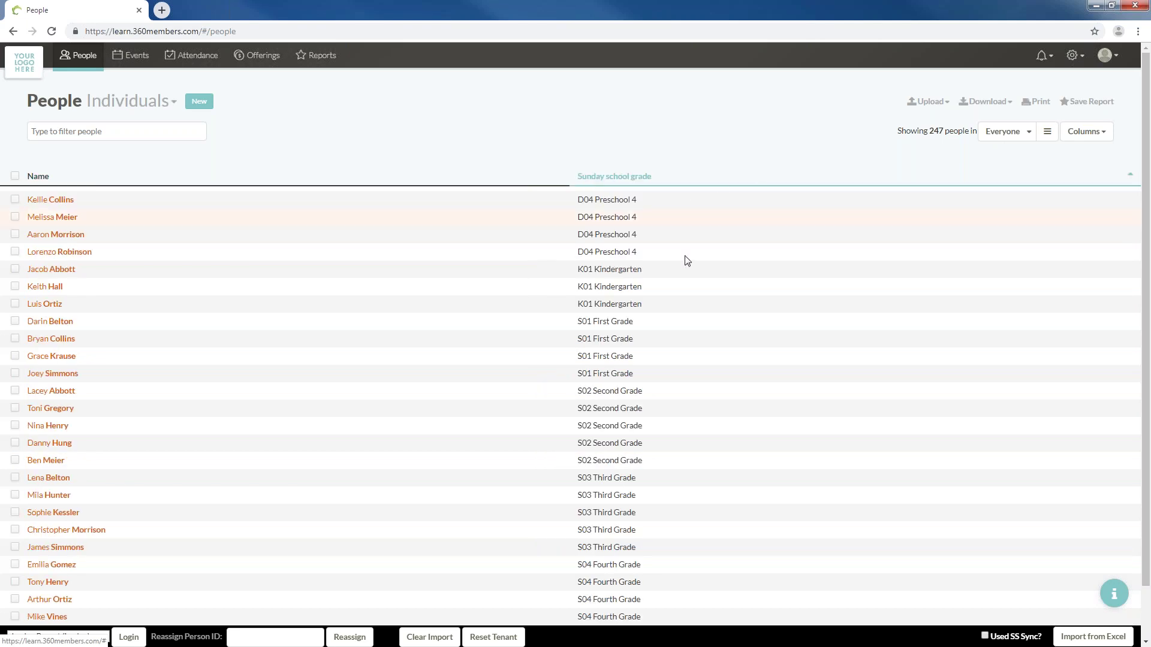
scroll(687, 261, "down", 15)
scroll(674, 298, "up", 15)
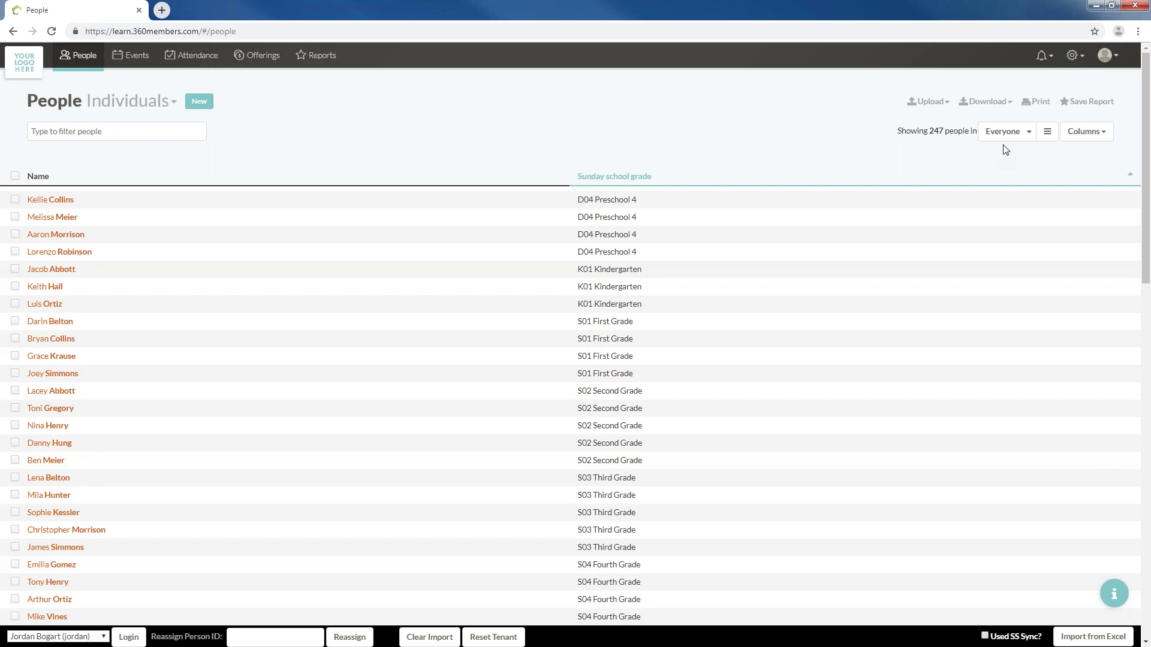
Open the Sunday School Grades settings page and review the grade list
left_click(1074, 63)
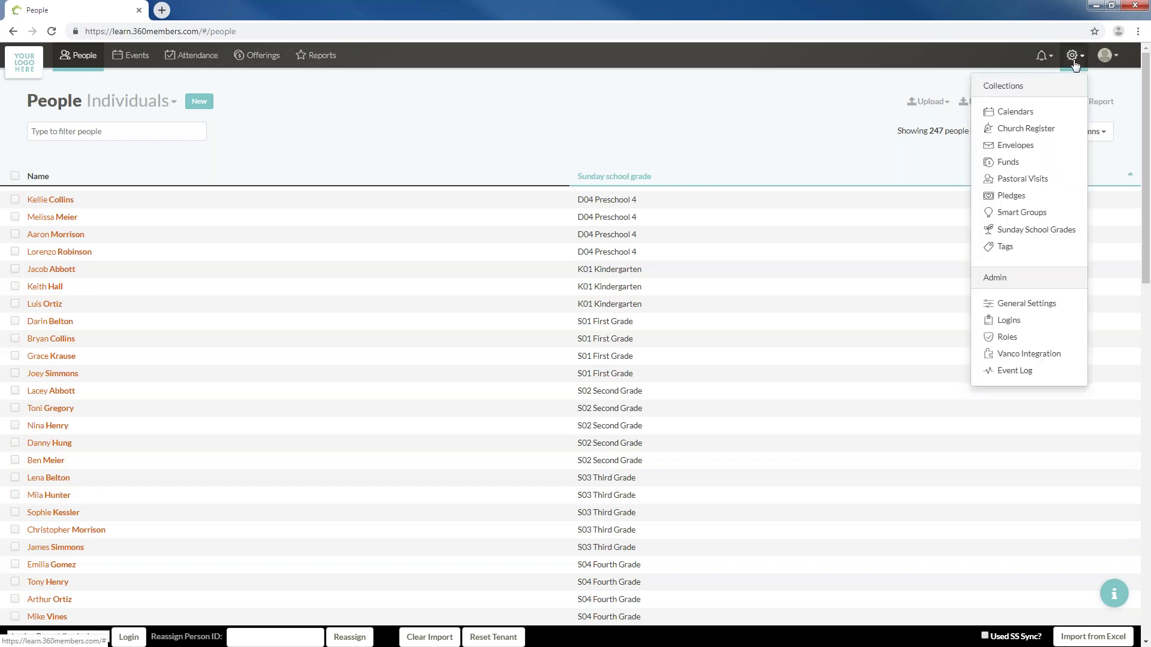
left_click(1025, 232)
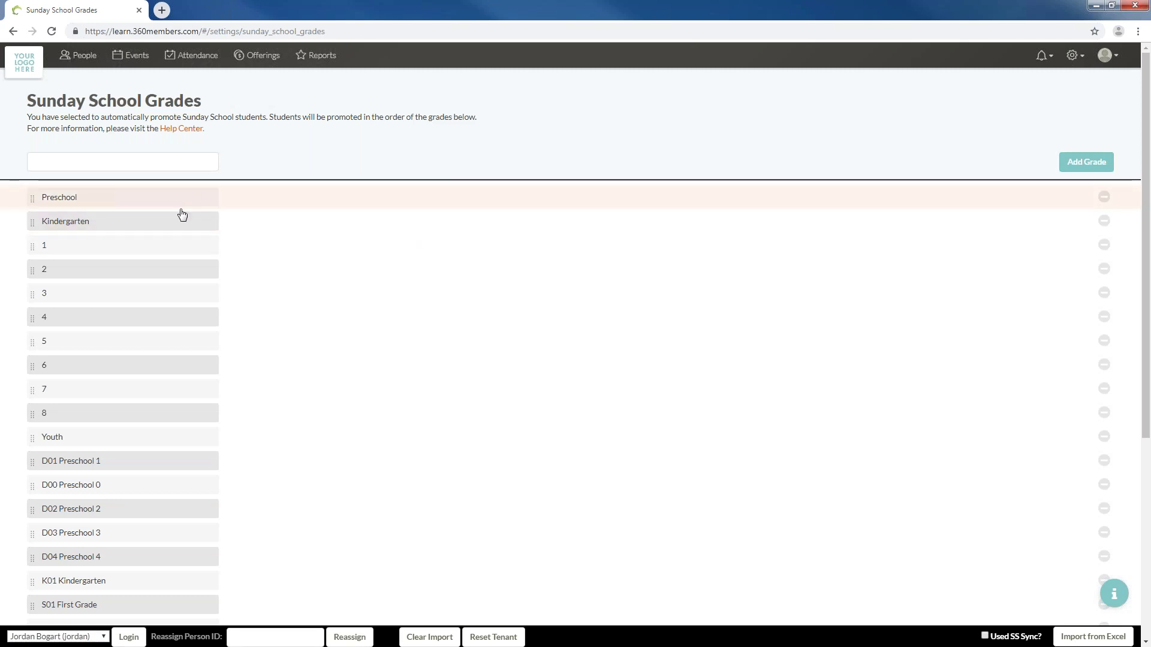
scroll(180, 213, "down", 5)
scroll(208, 166, "up", 5)
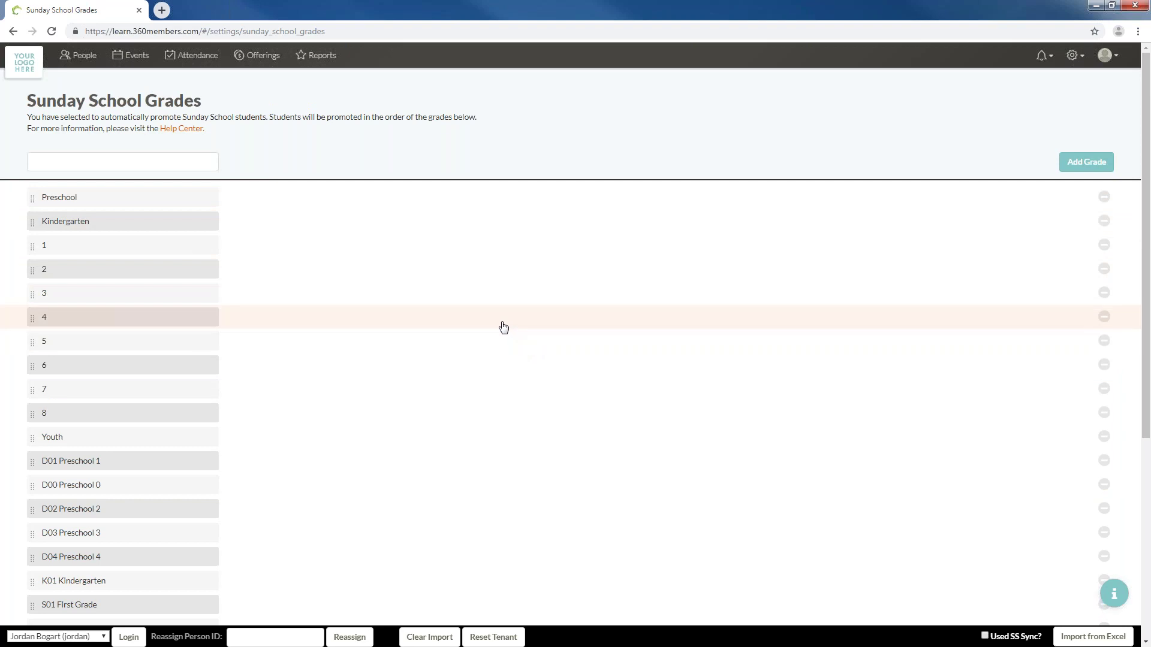
scroll(221, 430, "down", 5)
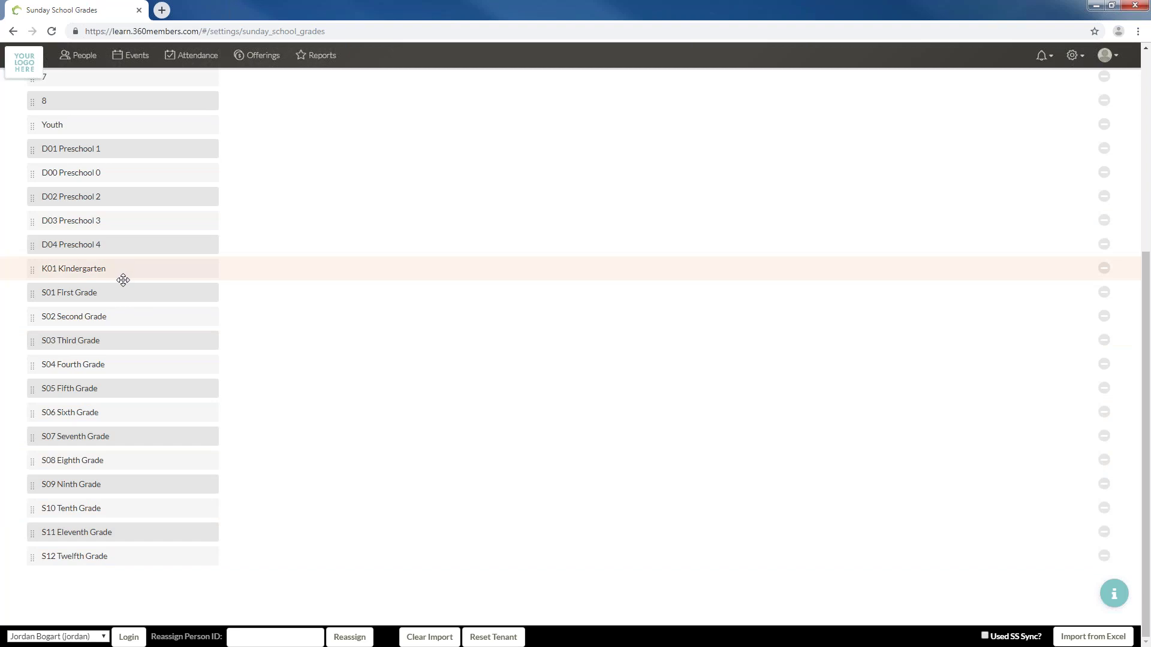
scroll(113, 183, "up", 5)
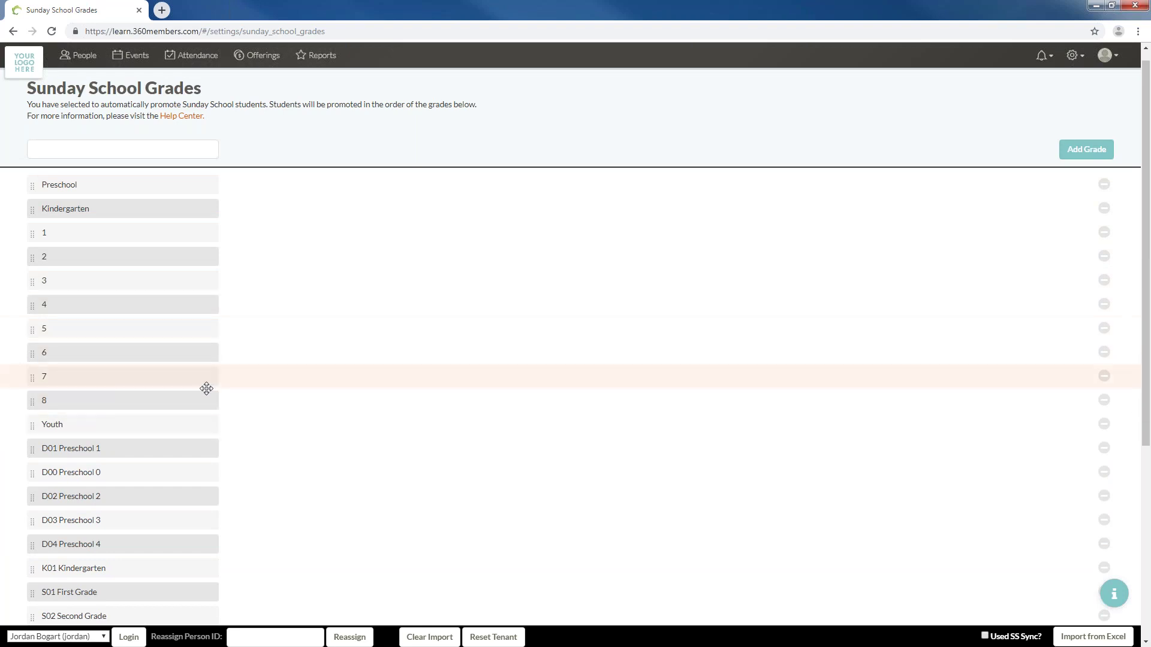
scroll(206, 389, "down", 5)
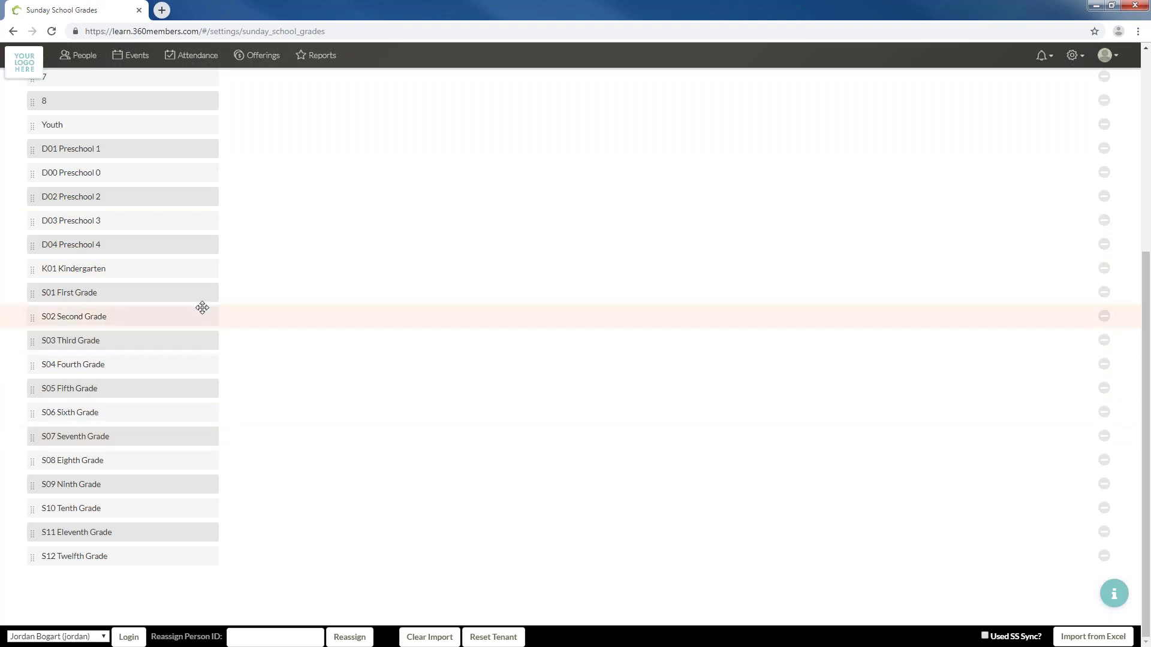
scroll(197, 334, "up", 4)
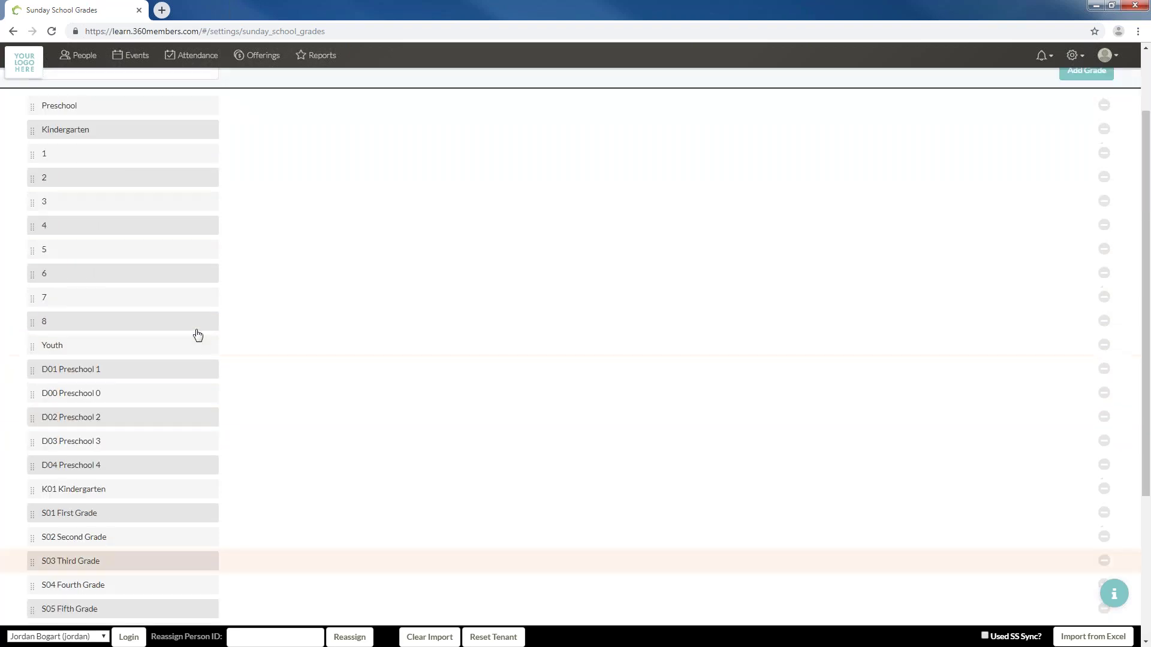
scroll(198, 335, "up", 2)
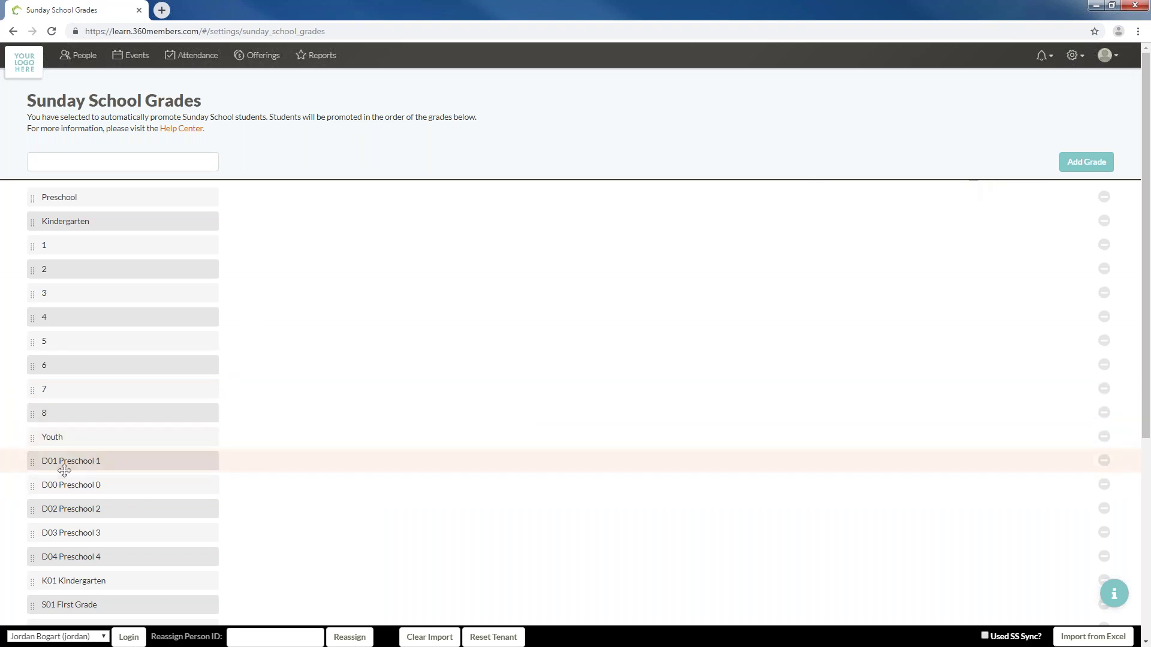
Move D00 Preschool 0 above D01 Preschool 1
left_click_drag(29, 461, 27, 491)
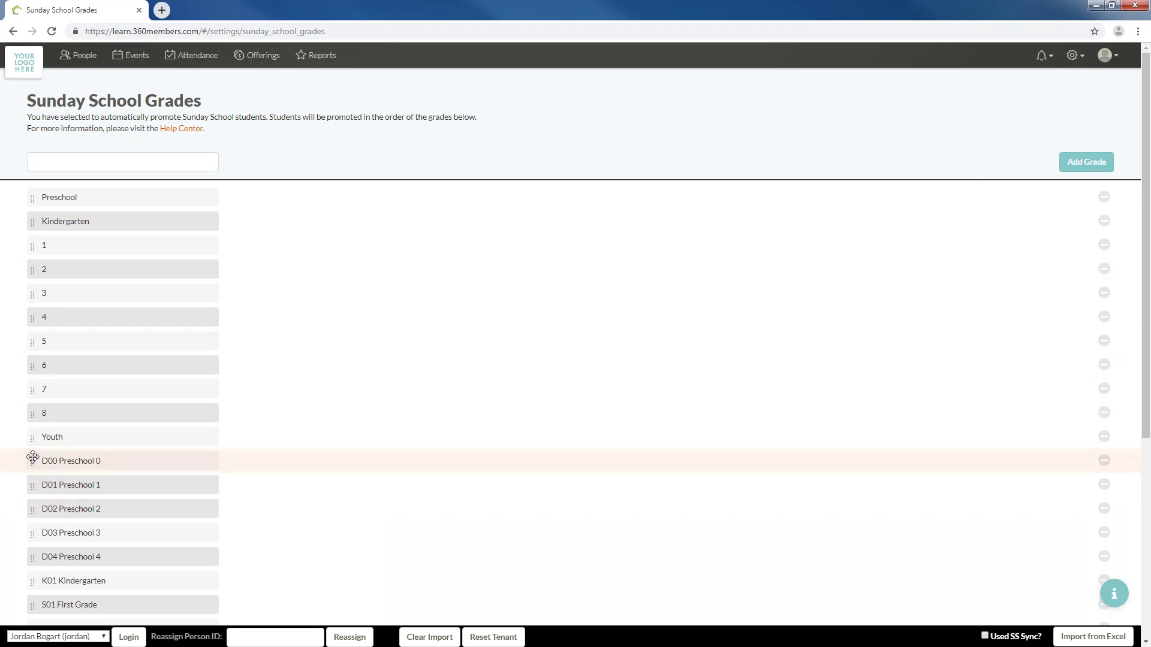
mouse_move(30, 460)
left_mouse_down()
mouse_move(31, 475)
mouse_move(33, 461)
left_mouse_up()
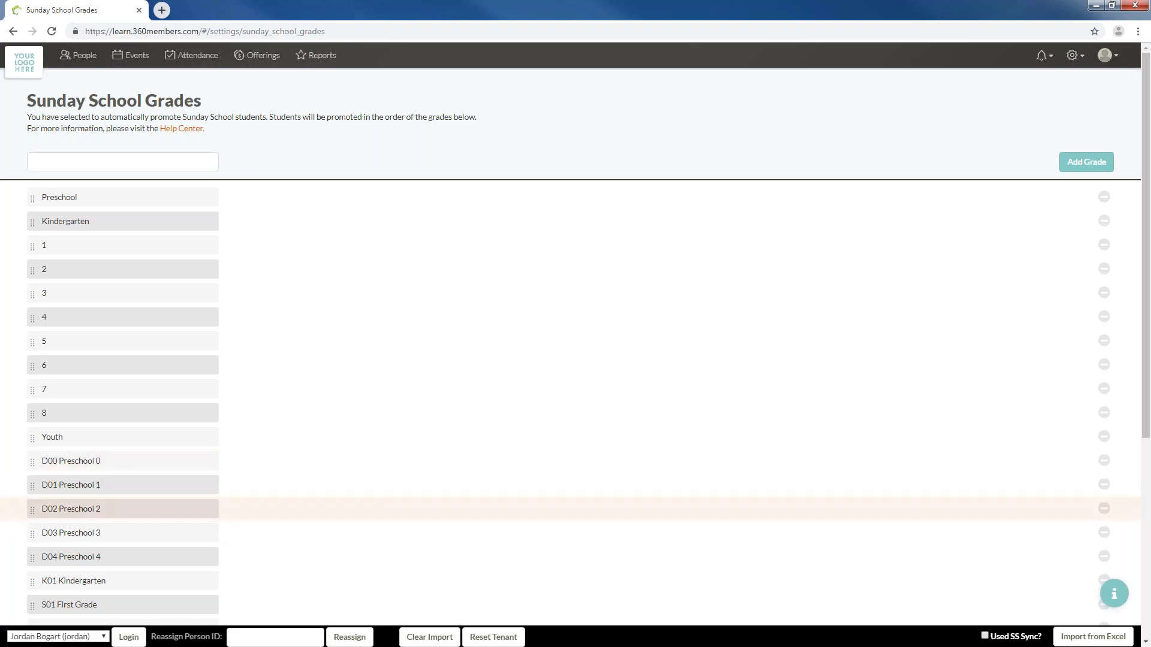
scroll(93, 519, "down", 1)
scroll(93, 519, "down", 5)
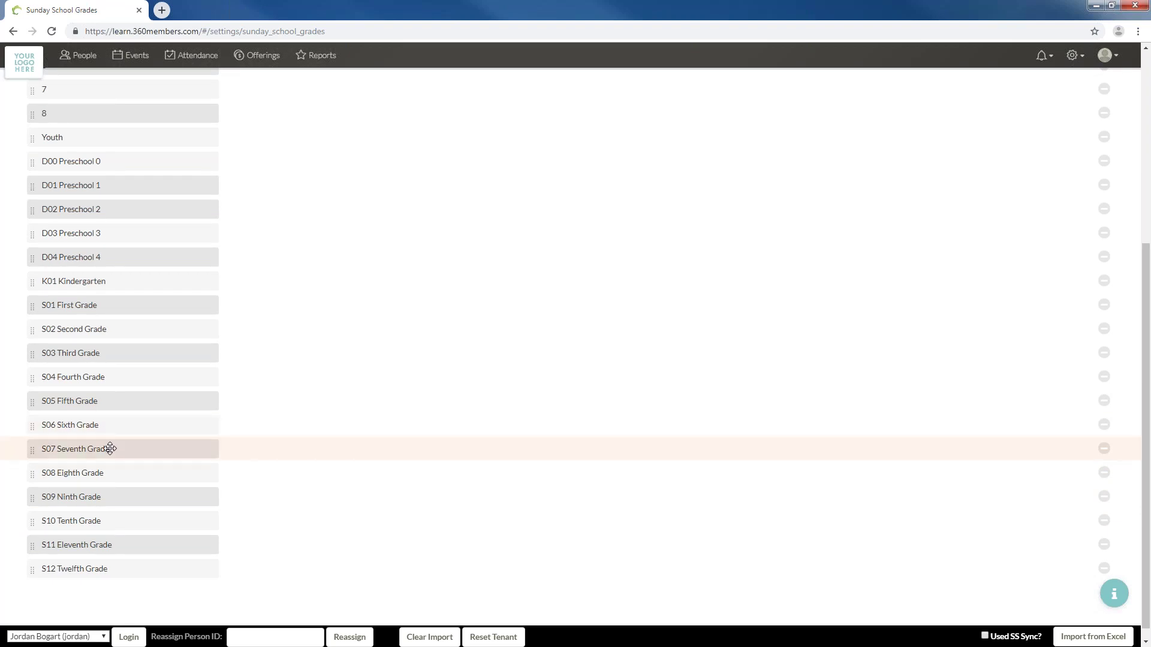
scroll(110, 448, "up", 5)
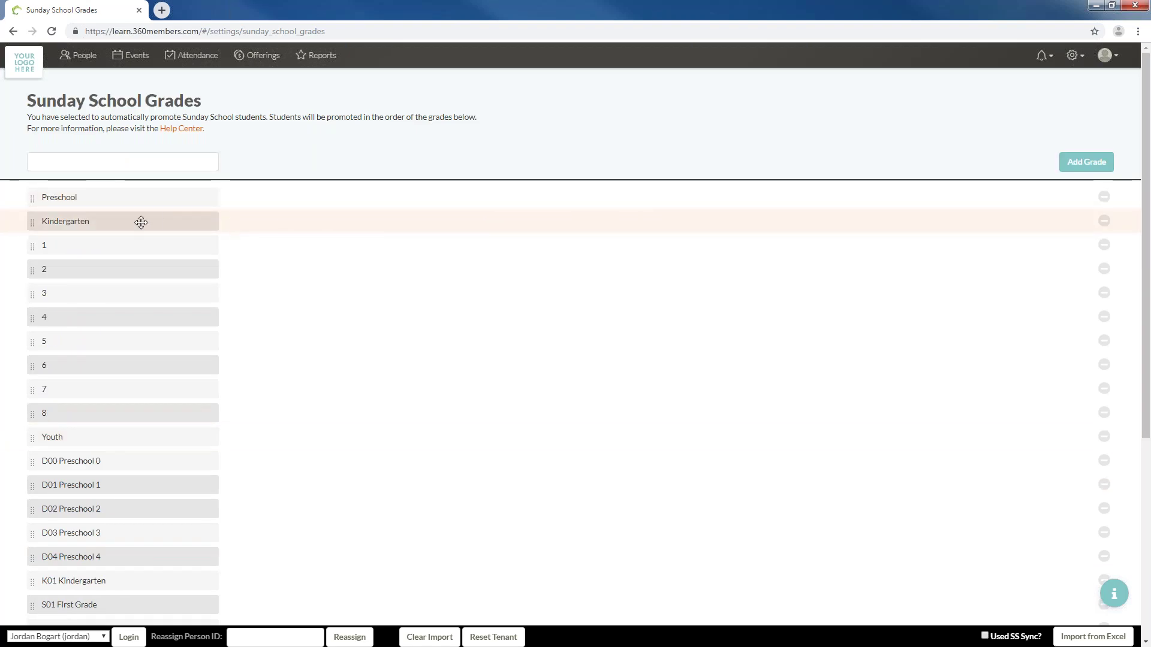
left_click(97, 162)
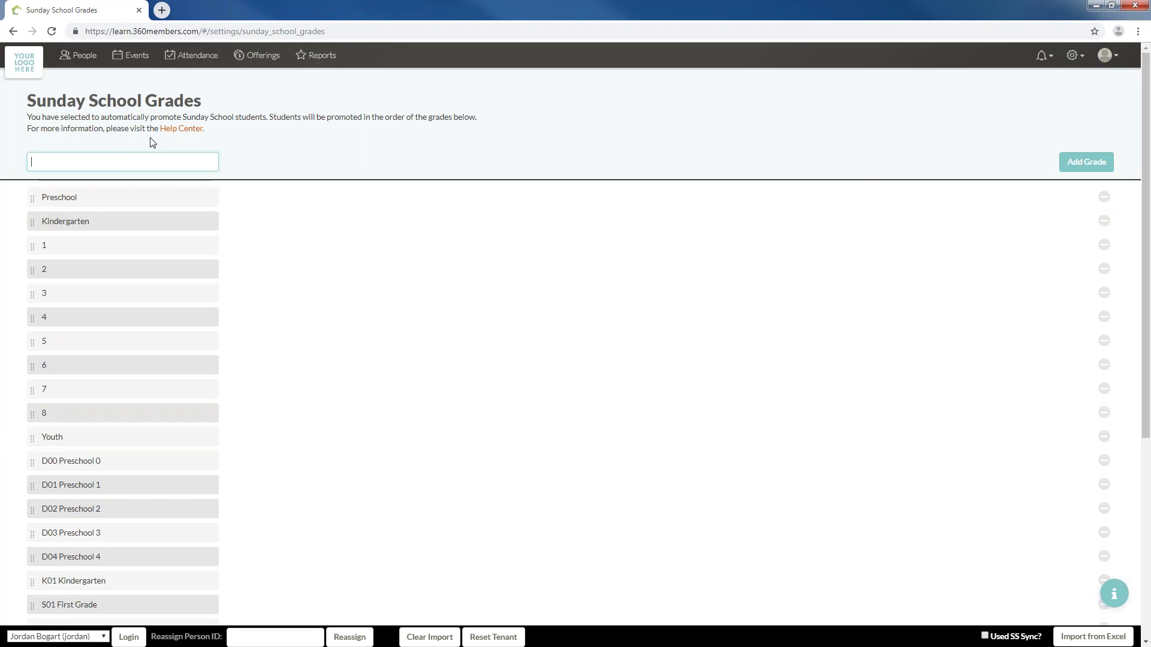
type("TEST")
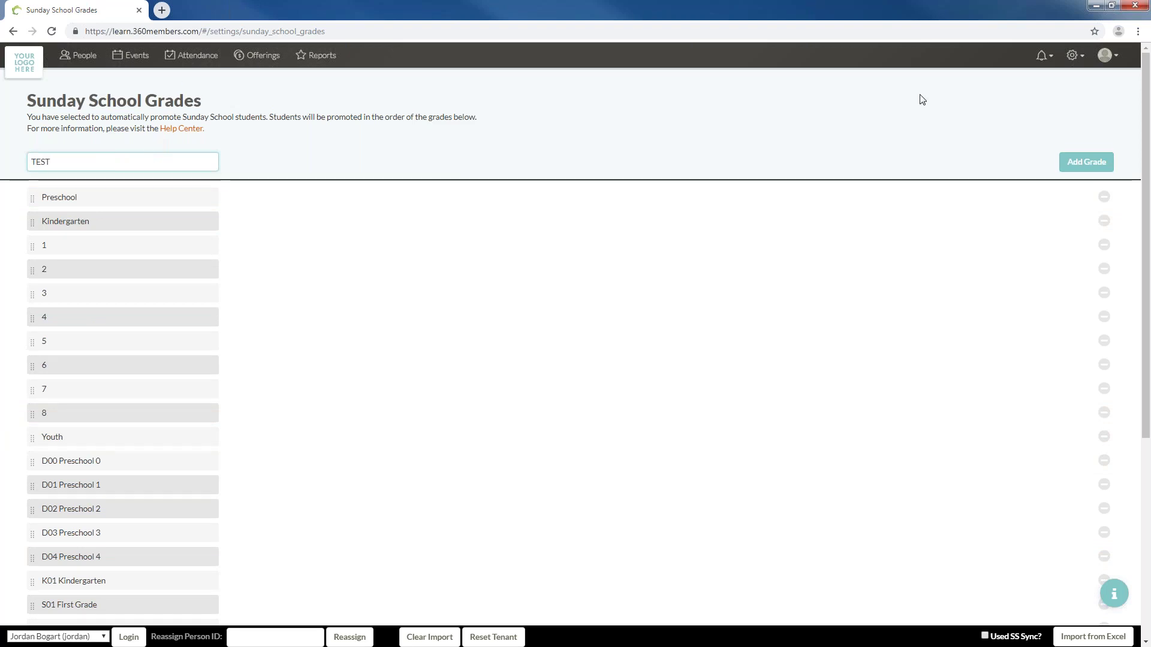
left_click(1071, 161)
scroll(161, 347, "down", 5)
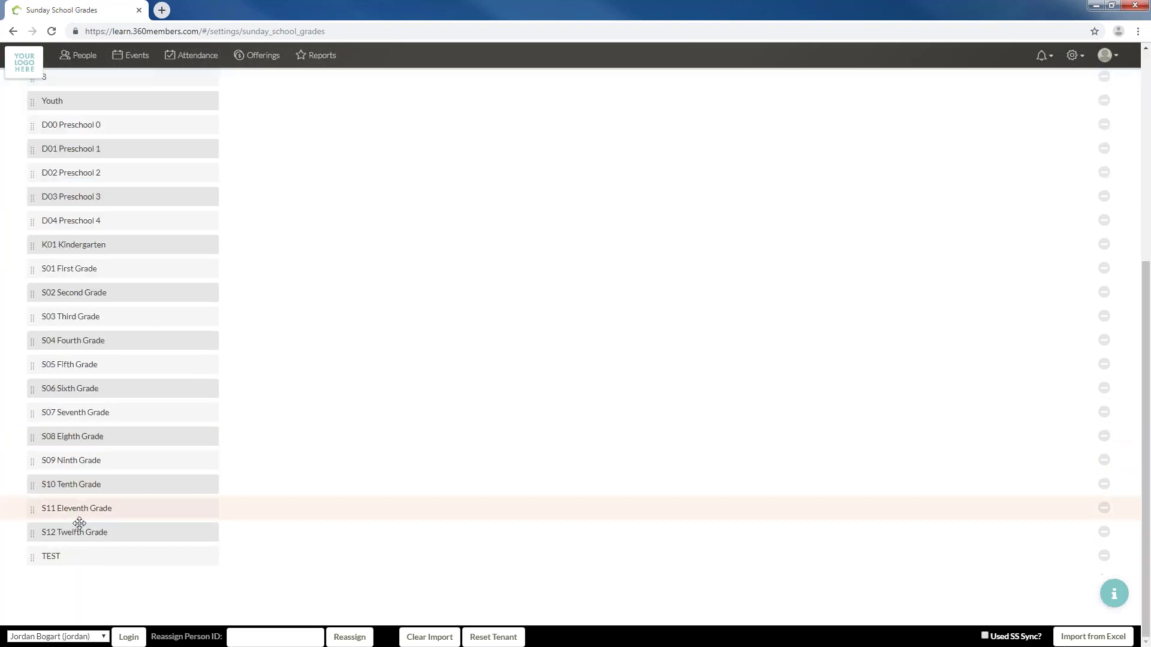
left_click_drag(29, 562, 17, 192)
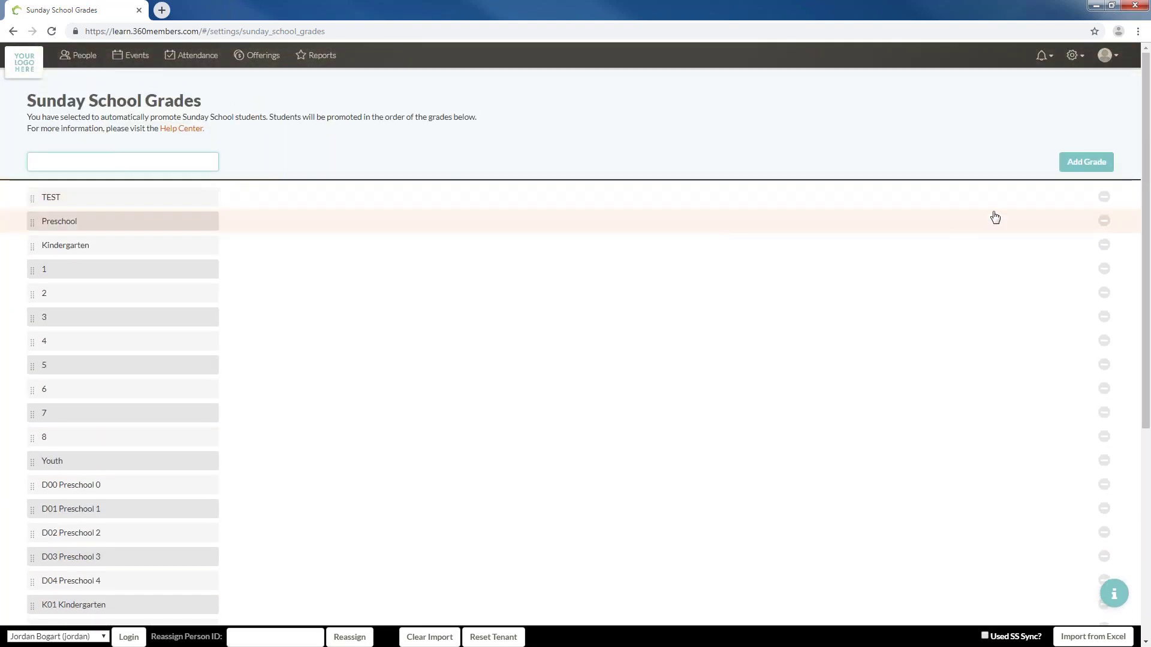
left_click(1104, 197)
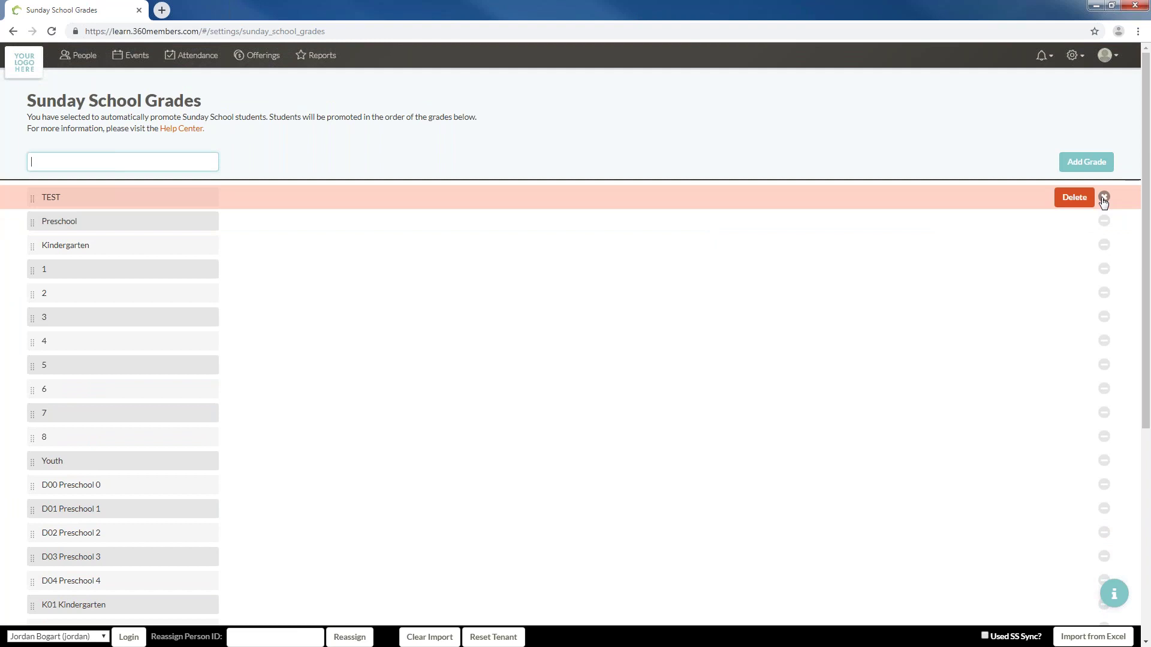
left_click(1077, 198)
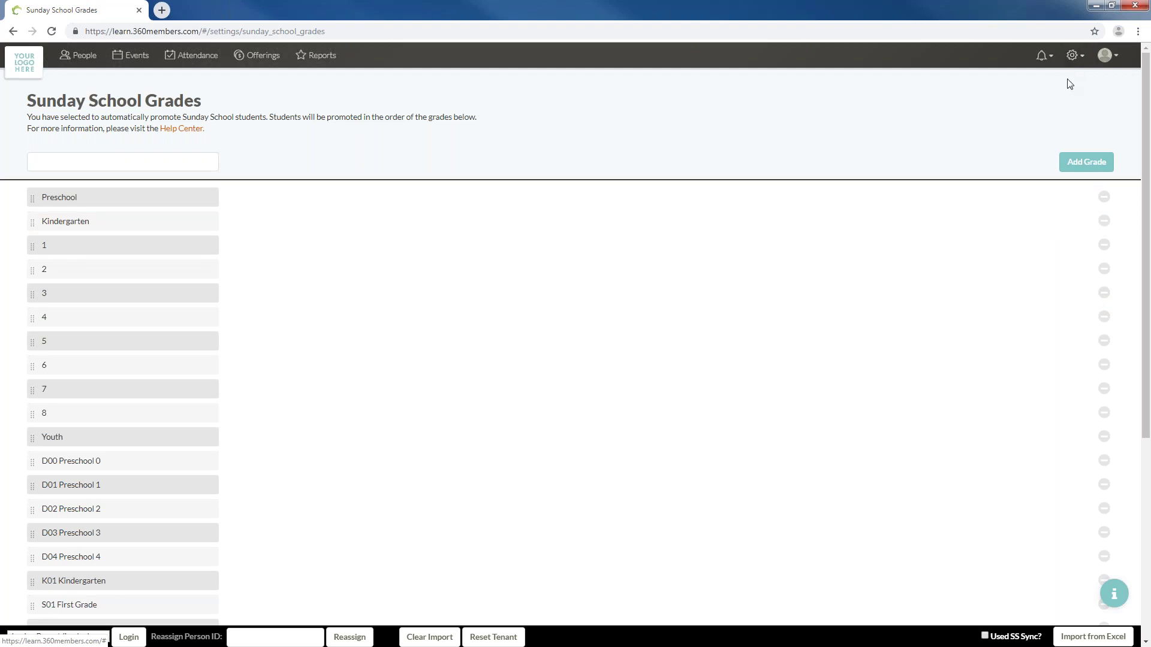
Visit General Settings from the gear menu, then return to the People list
left_click(1071, 55)
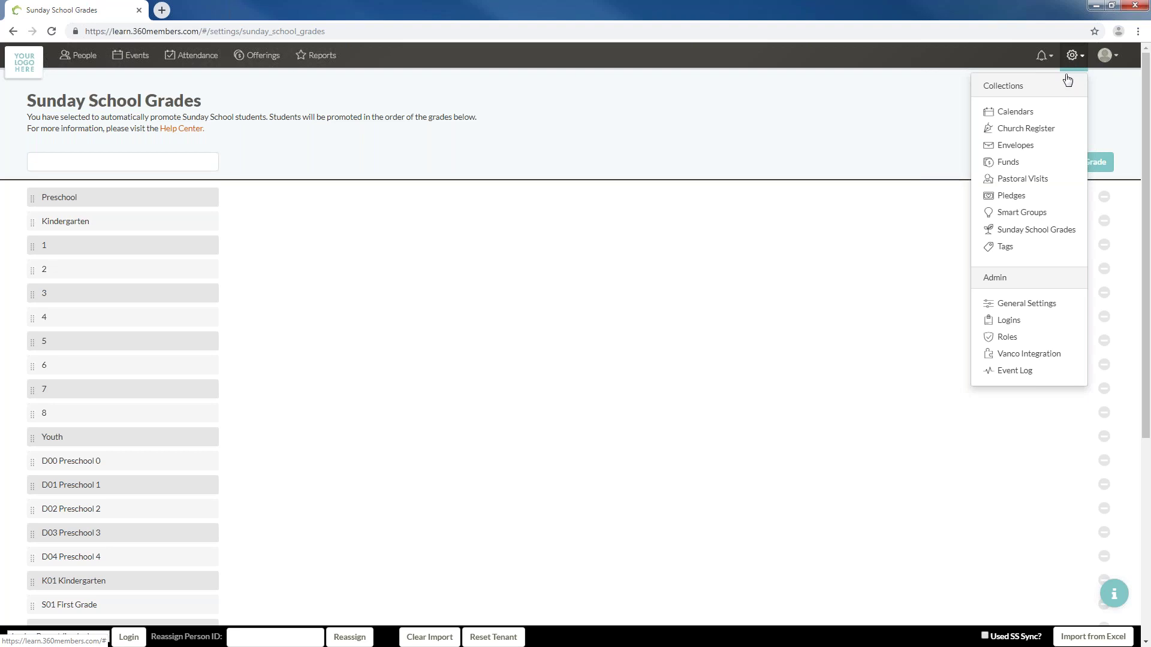
left_click(1039, 305)
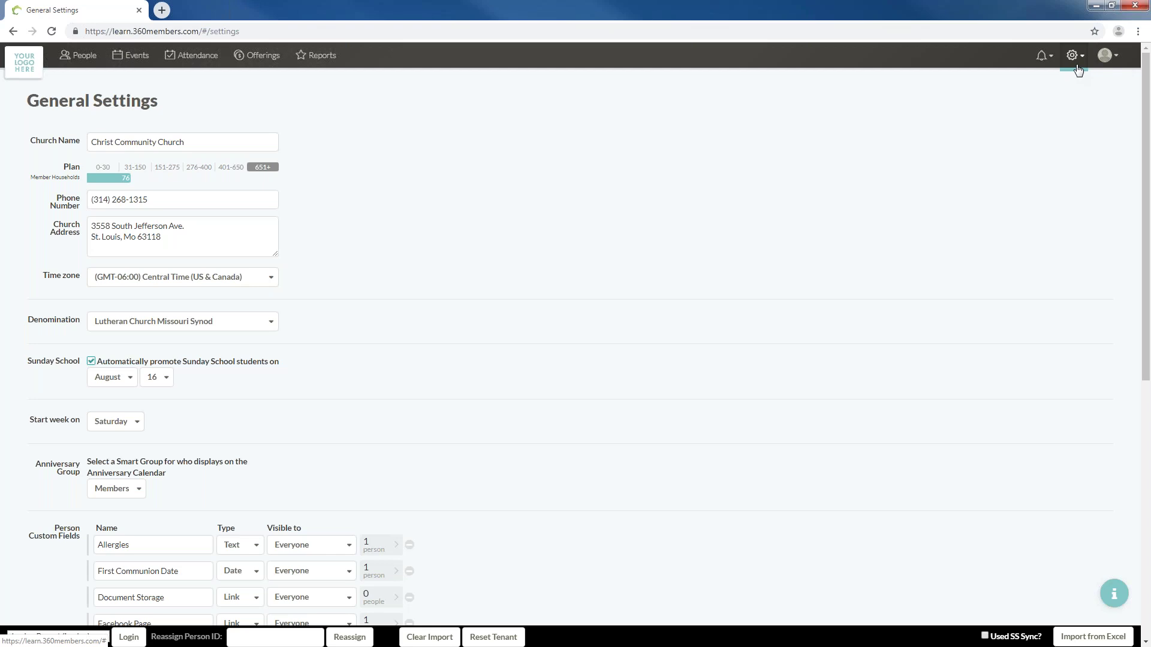
left_click(95, 61)
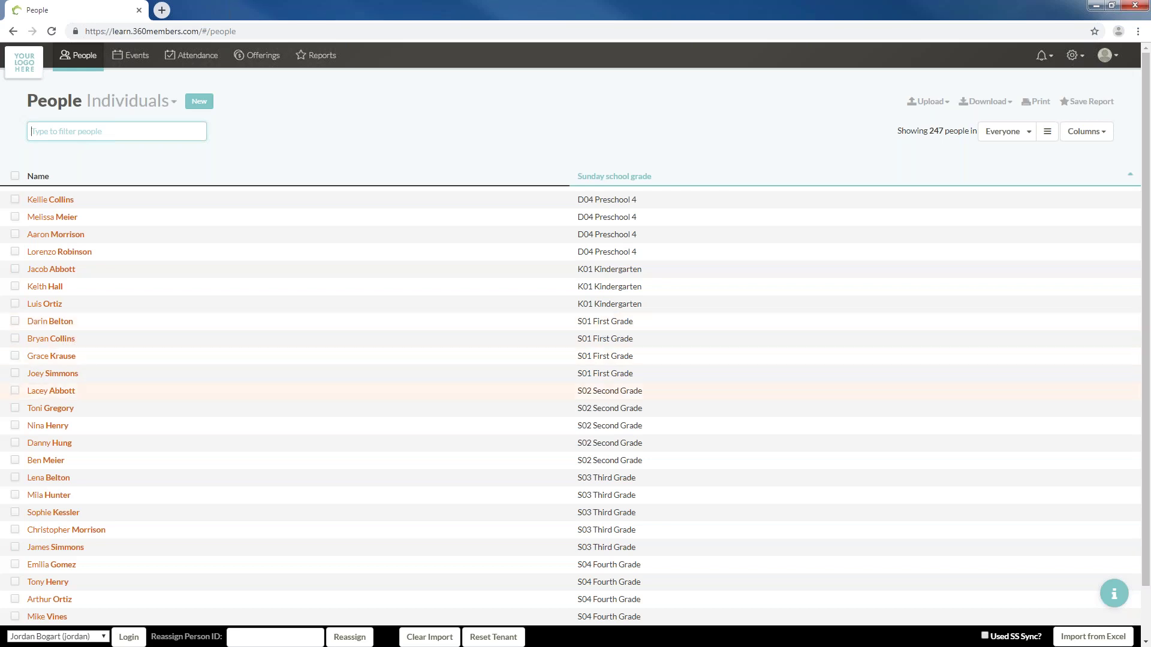
Open the Sunday School Grades settings from the gear menu and scroll through the grades
left_click(1076, 55)
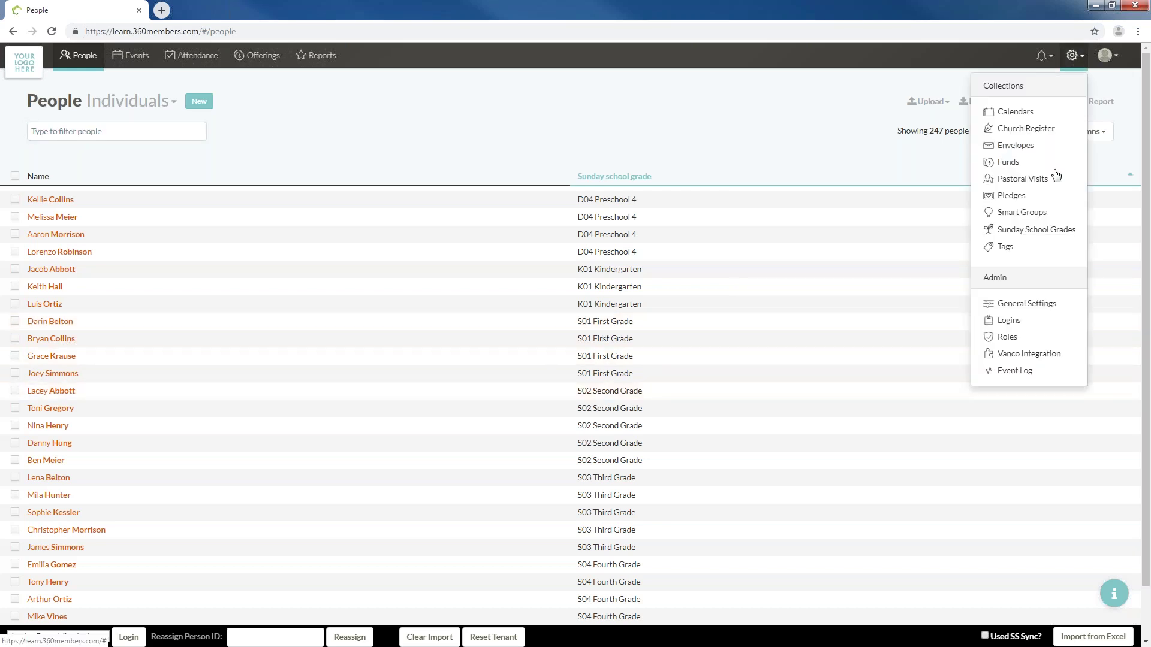
left_click(1036, 229)
scroll(96, 384, "down", 5)
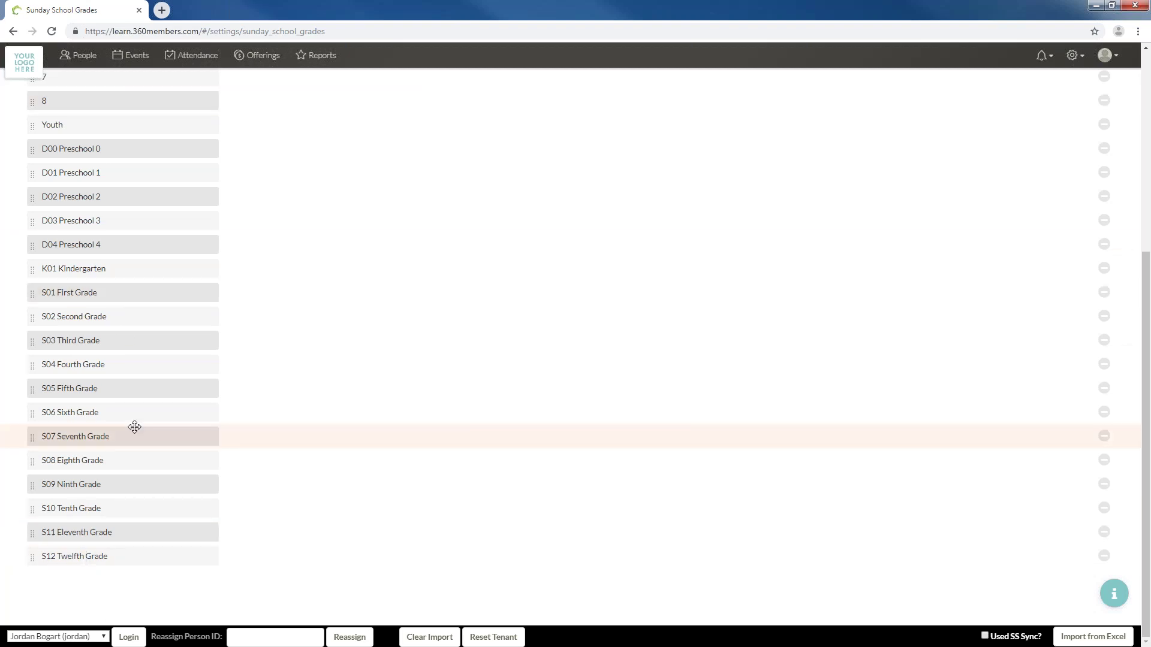
scroll(135, 427, "up", 5)
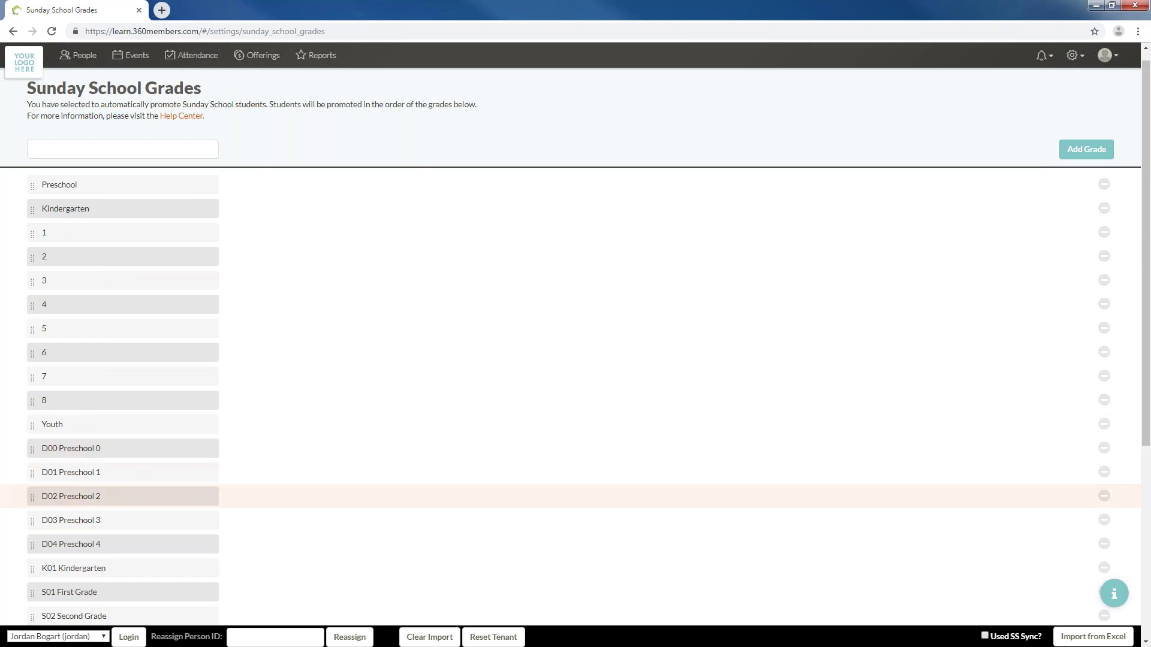
scroll(539, 443, "down", 4)
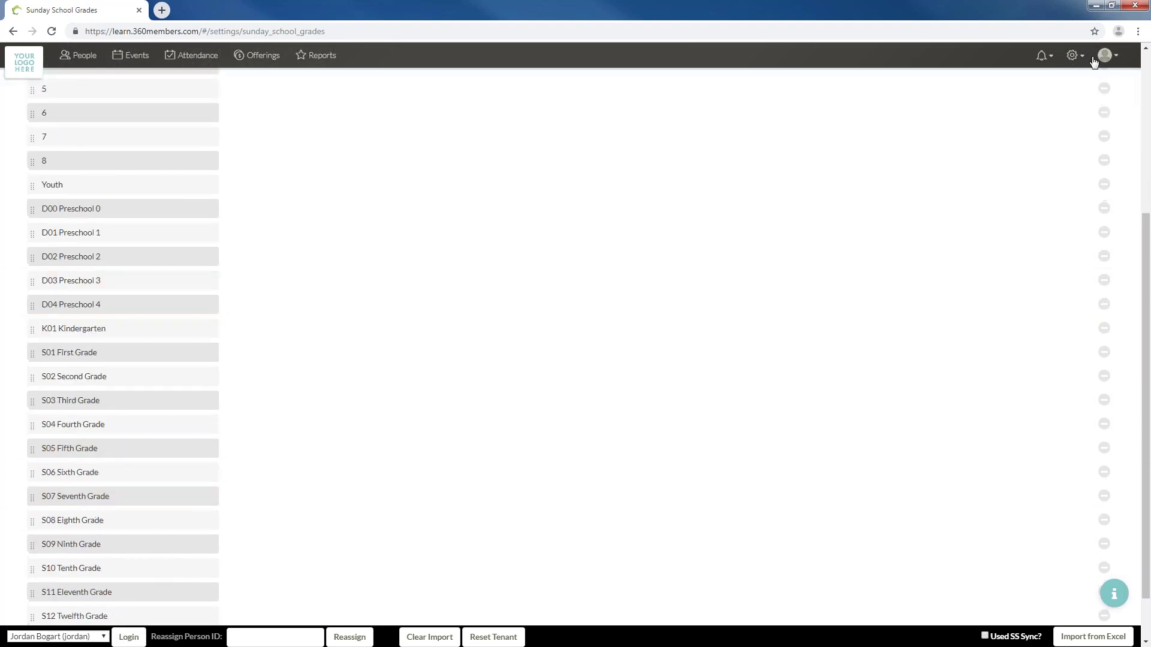
Look through the General Settings page, then switch to the Calendars list
left_click(1074, 56)
left_click(1026, 303)
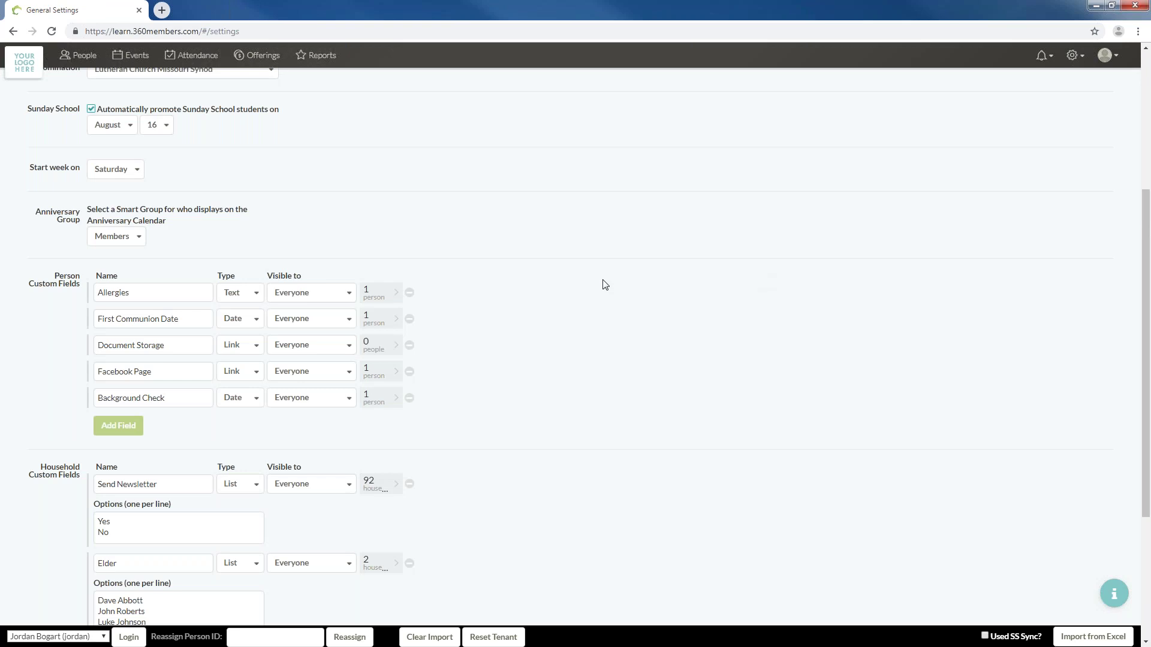
scroll(606, 285, "down", 4)
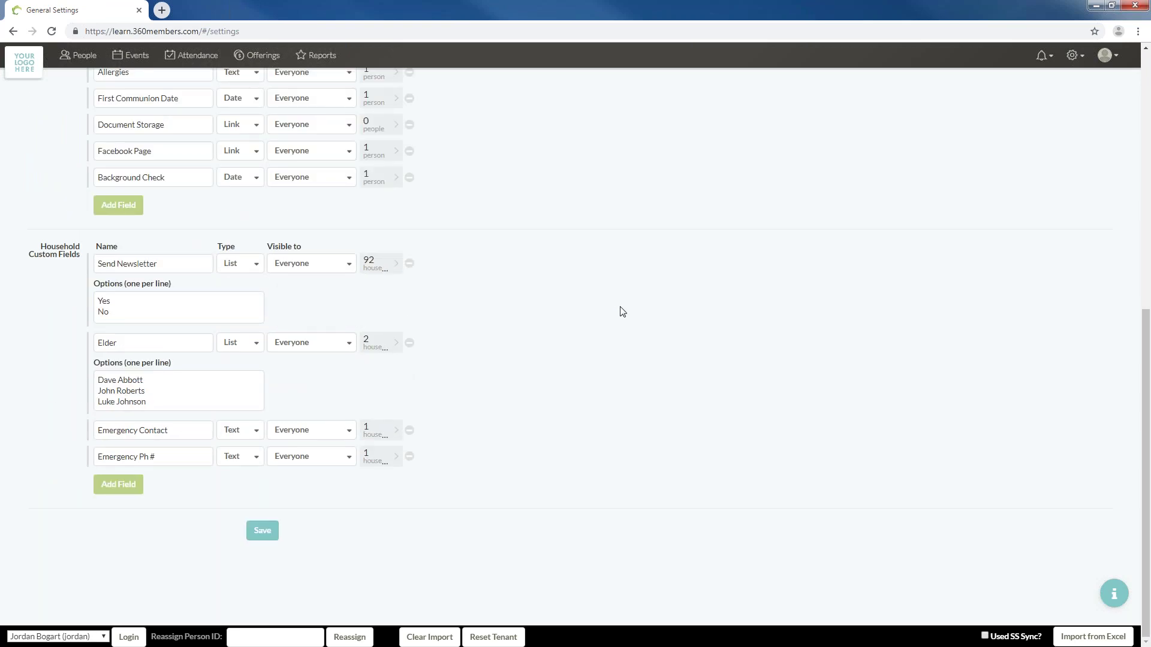
scroll(620, 311, "up", 8)
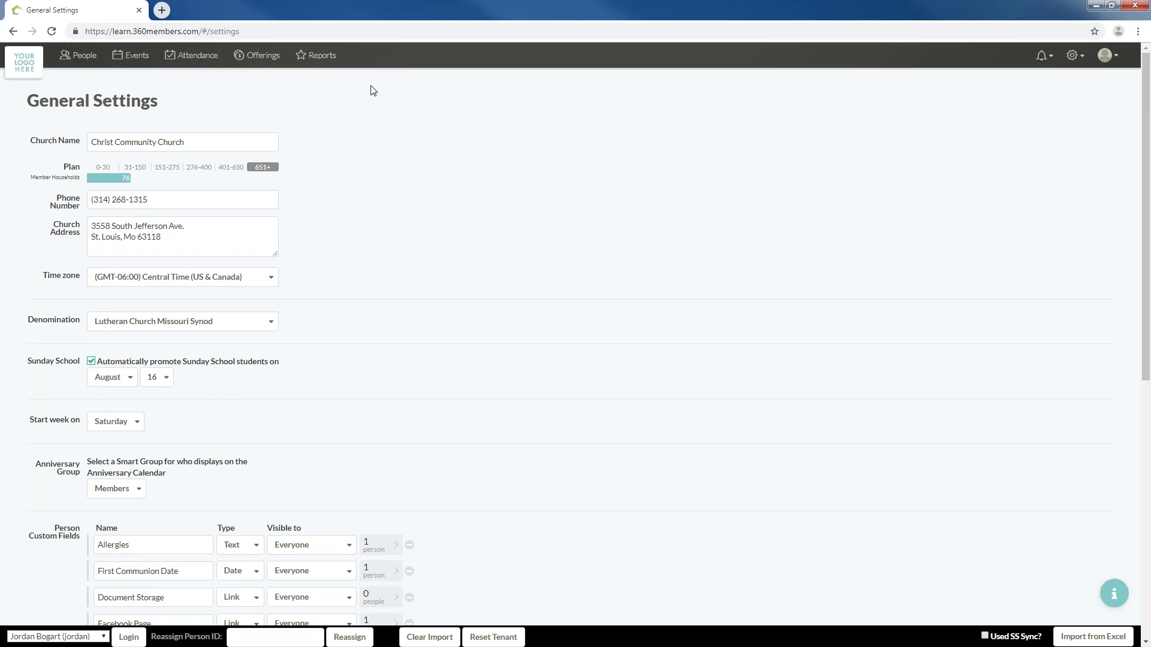
left_click(1076, 59)
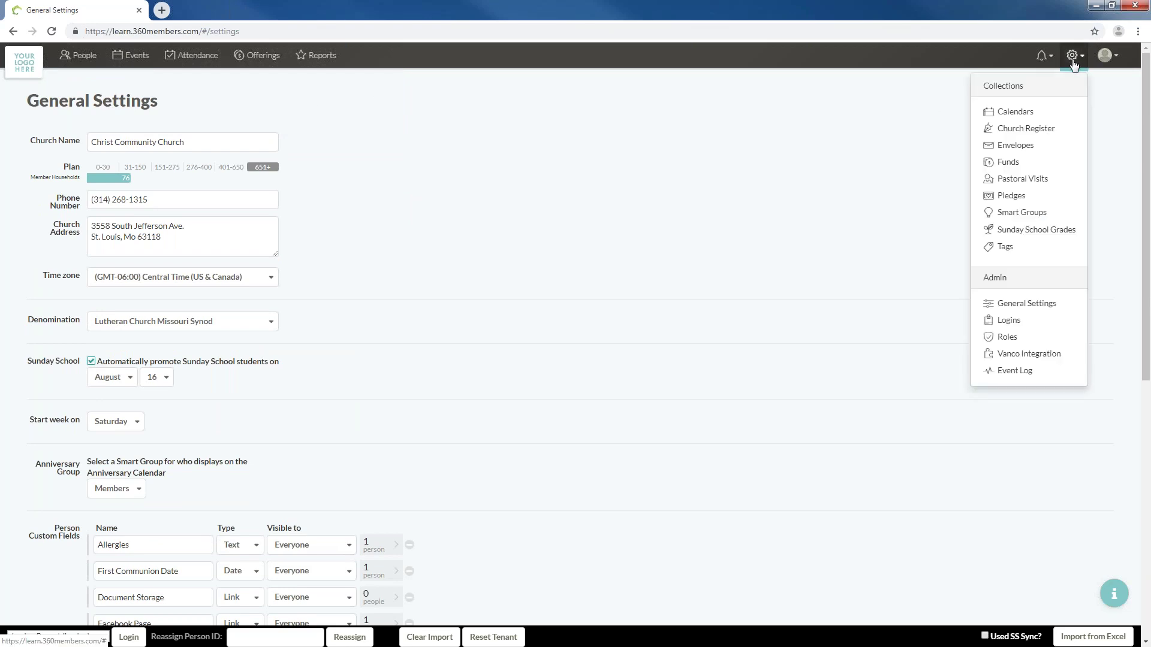
left_click(1037, 115)
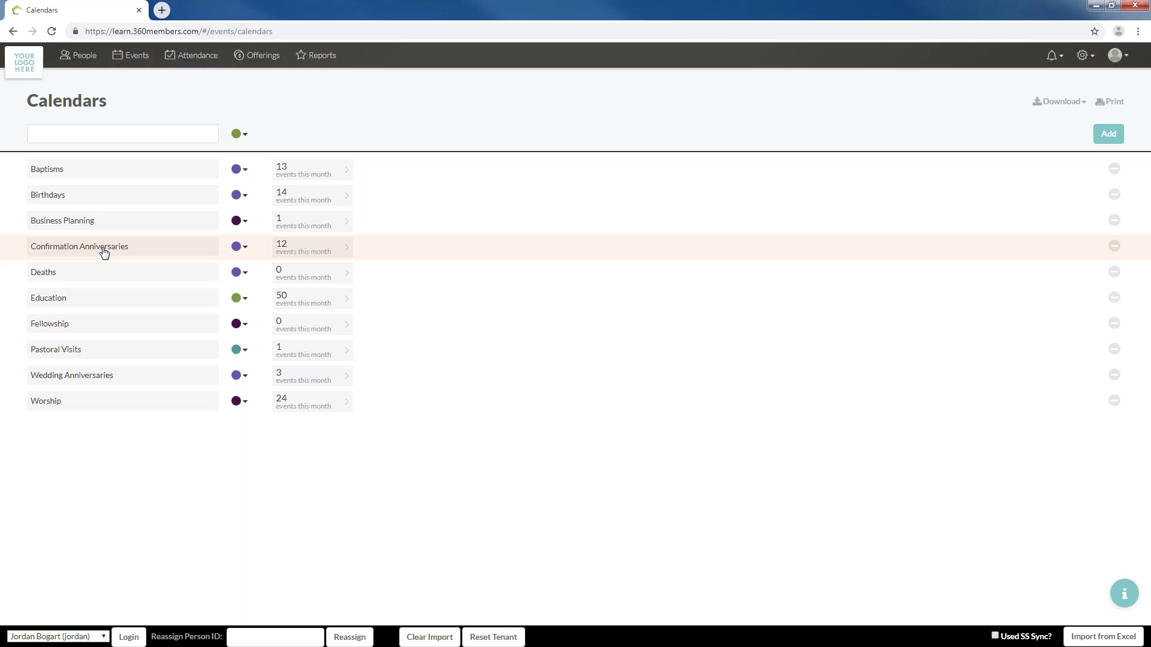
View the first member's profile from People, then go to the Admin General Settings page
left_click(81, 60)
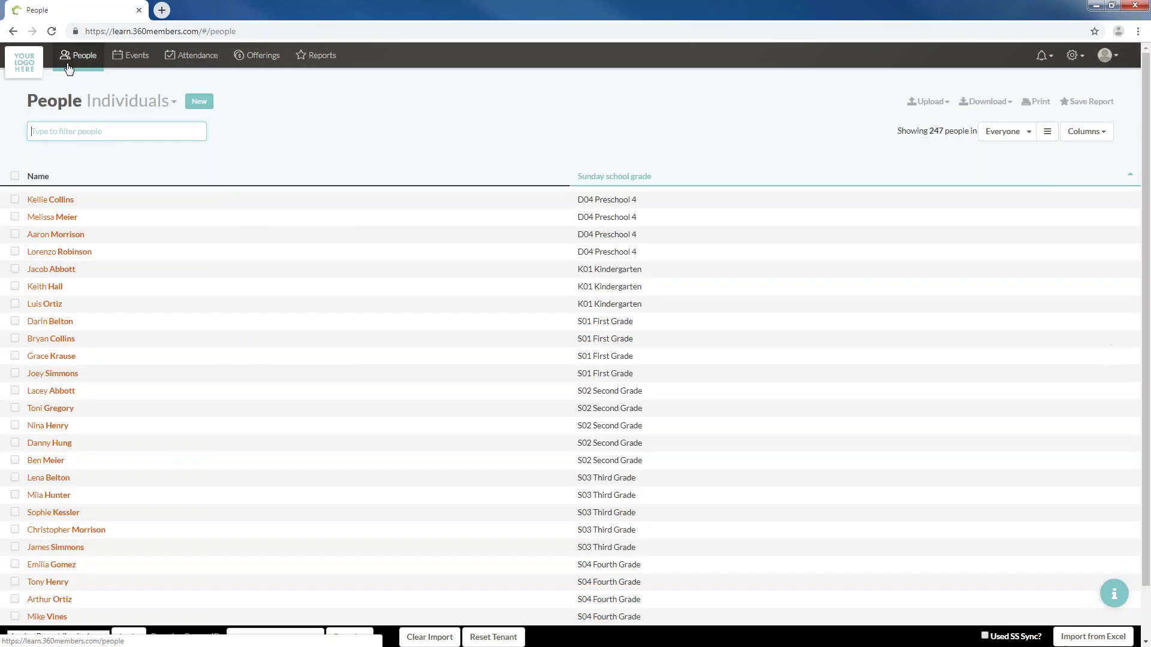
left_click(57, 199)
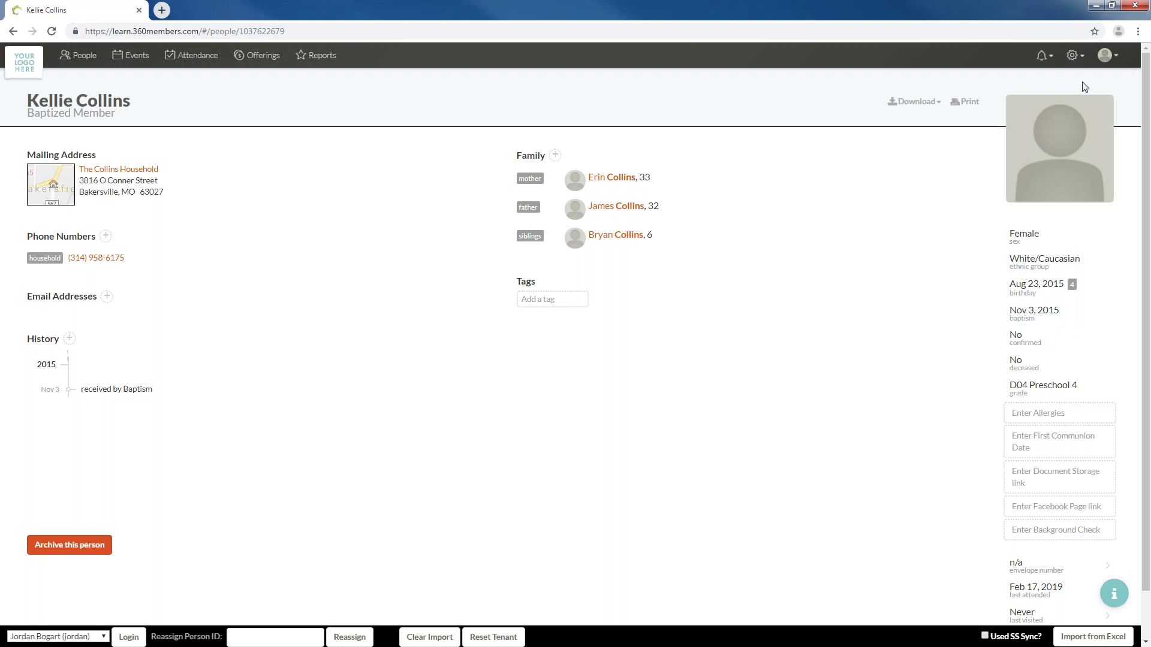
left_click(1074, 56)
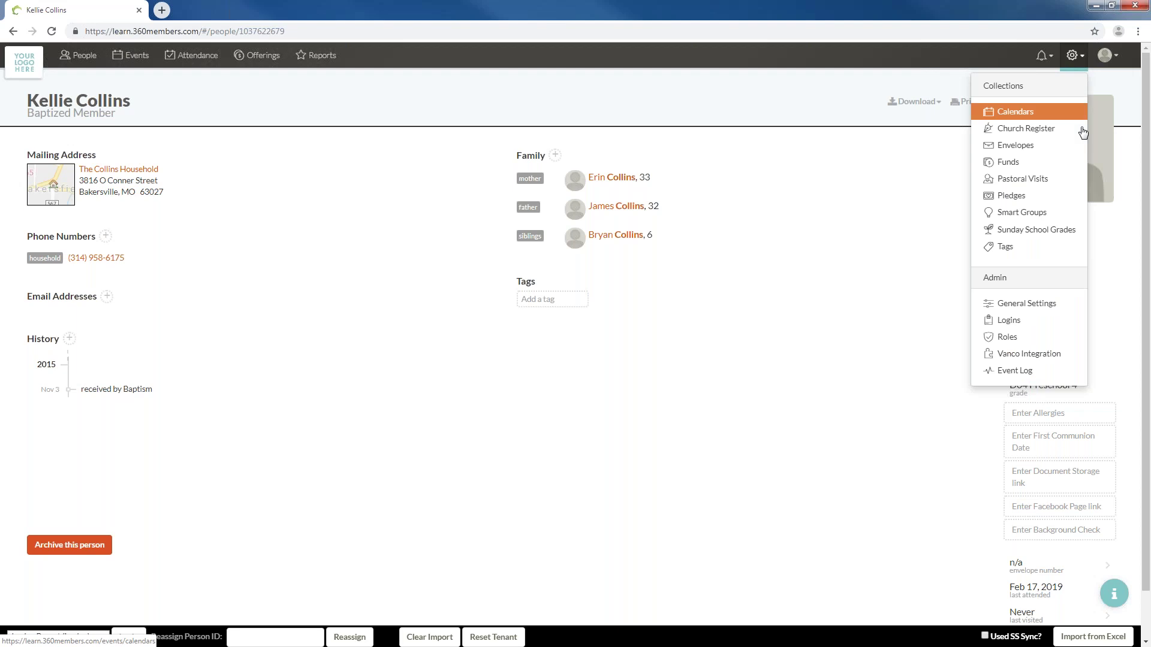
left_click(1025, 304)
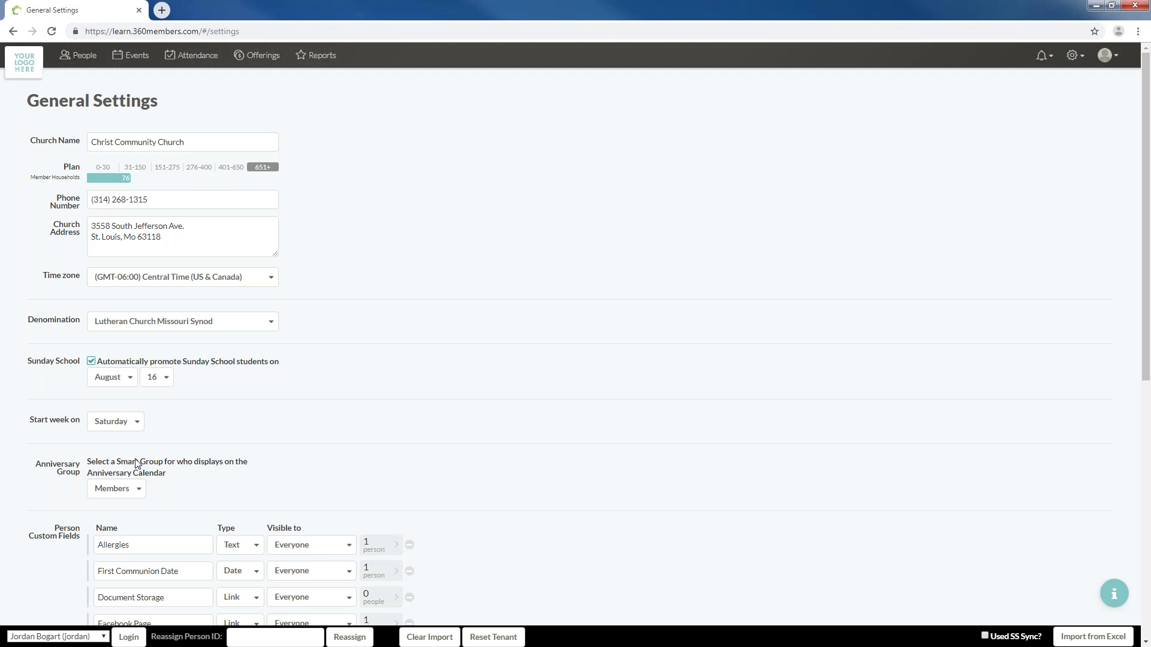
Switch to Events to show the May 2019 month calendar of member birthdays
left_click(136, 66)
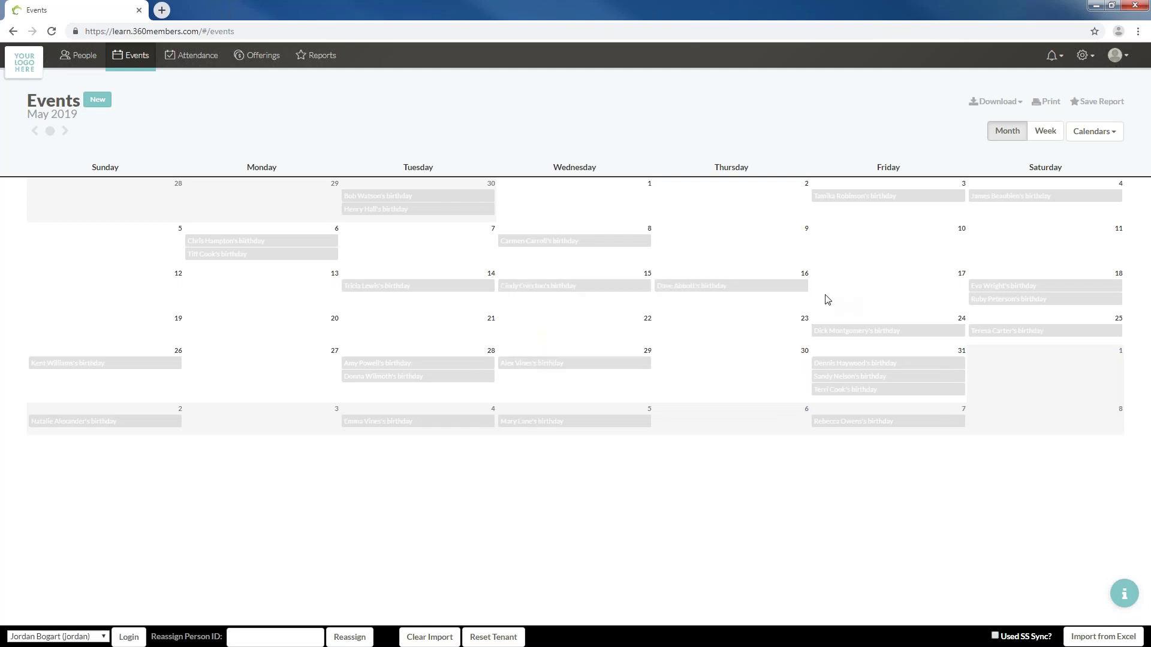
left_click(1082, 55)
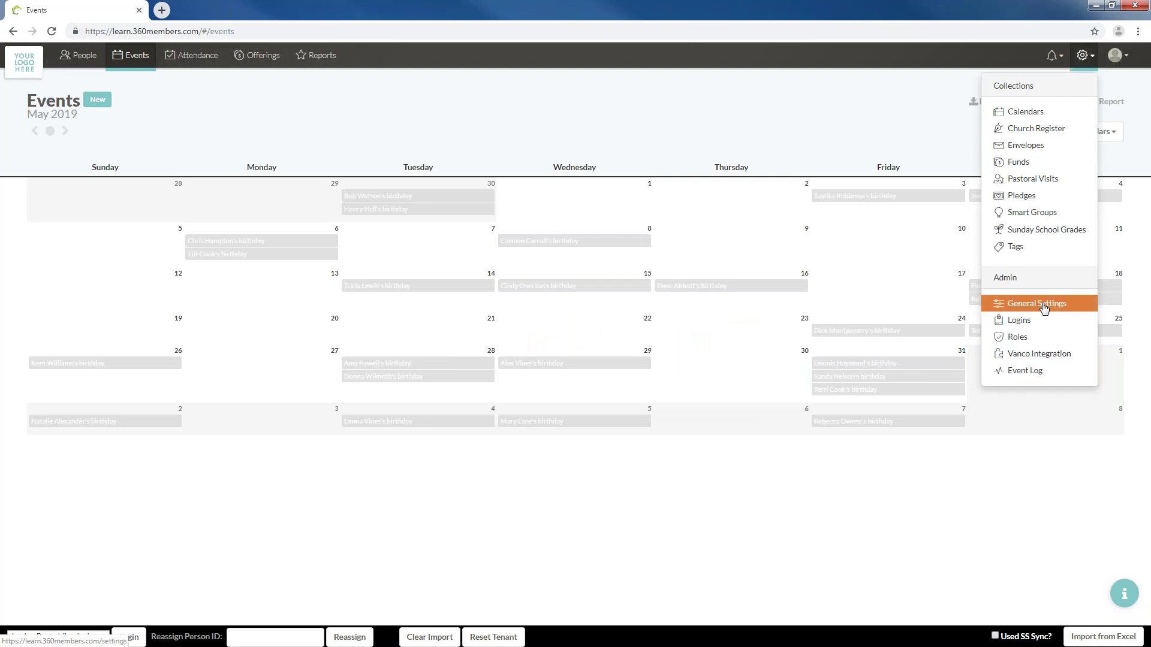
left_click(1044, 306)
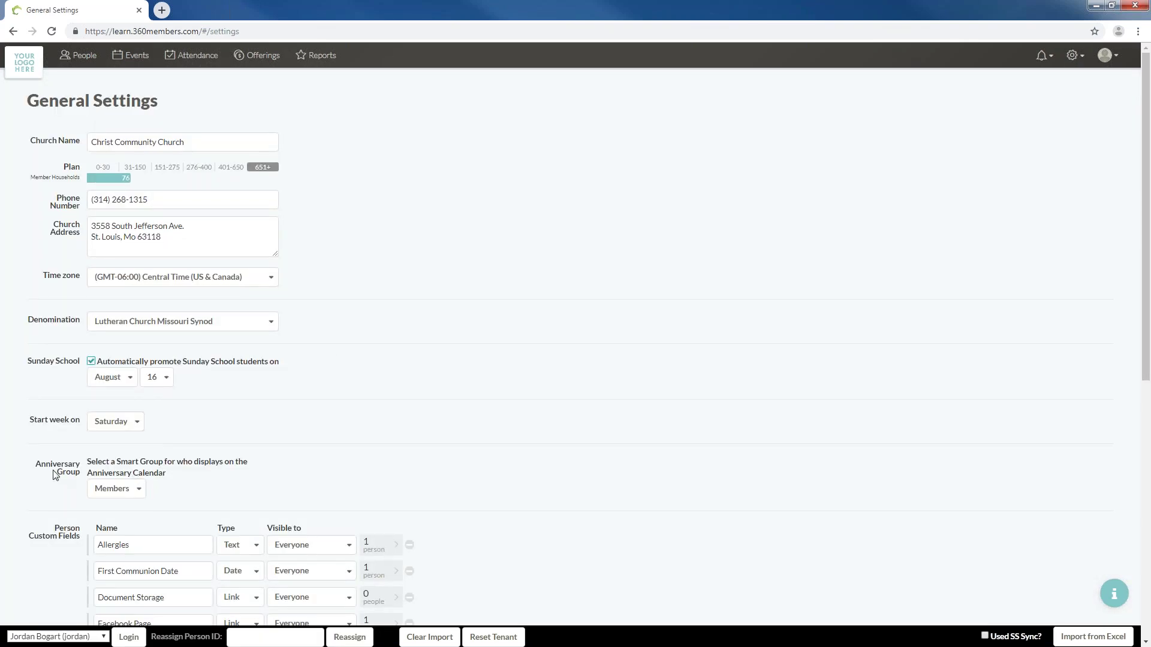
left_click_drag(55, 475, 204, 477)
left_click(203, 476)
left_click_drag(127, 462, 166, 469)
left_click(169, 471)
left_click_drag(93, 466, 209, 475)
left_click(208, 475)
left_click_drag(97, 462, 246, 479)
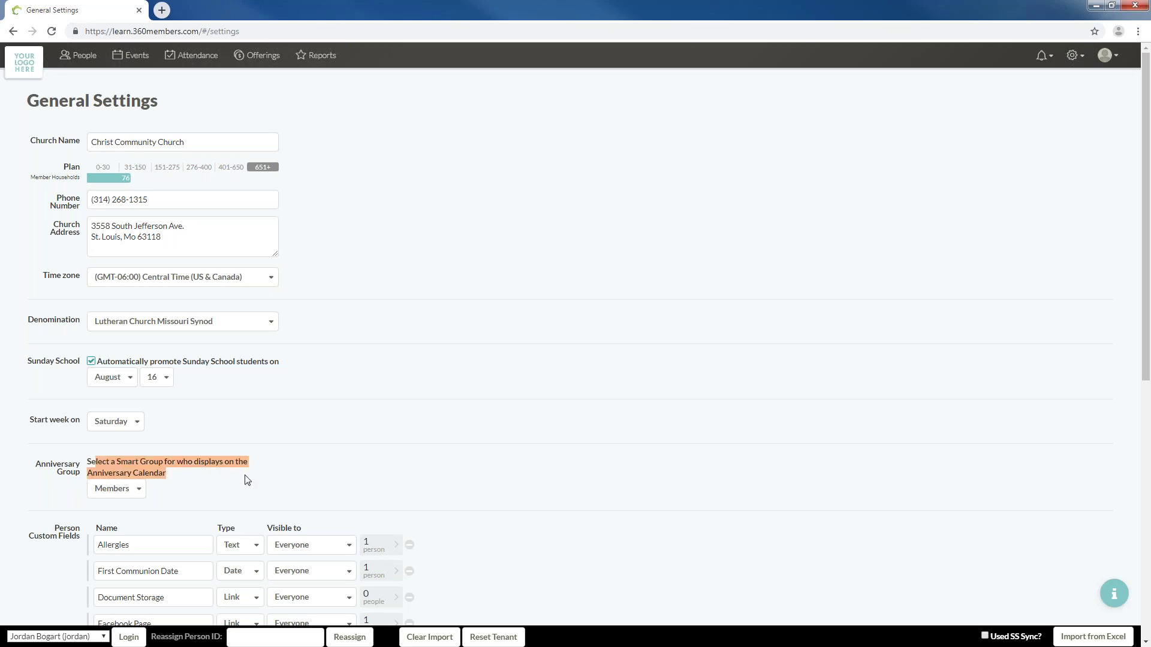
left_click(248, 480)
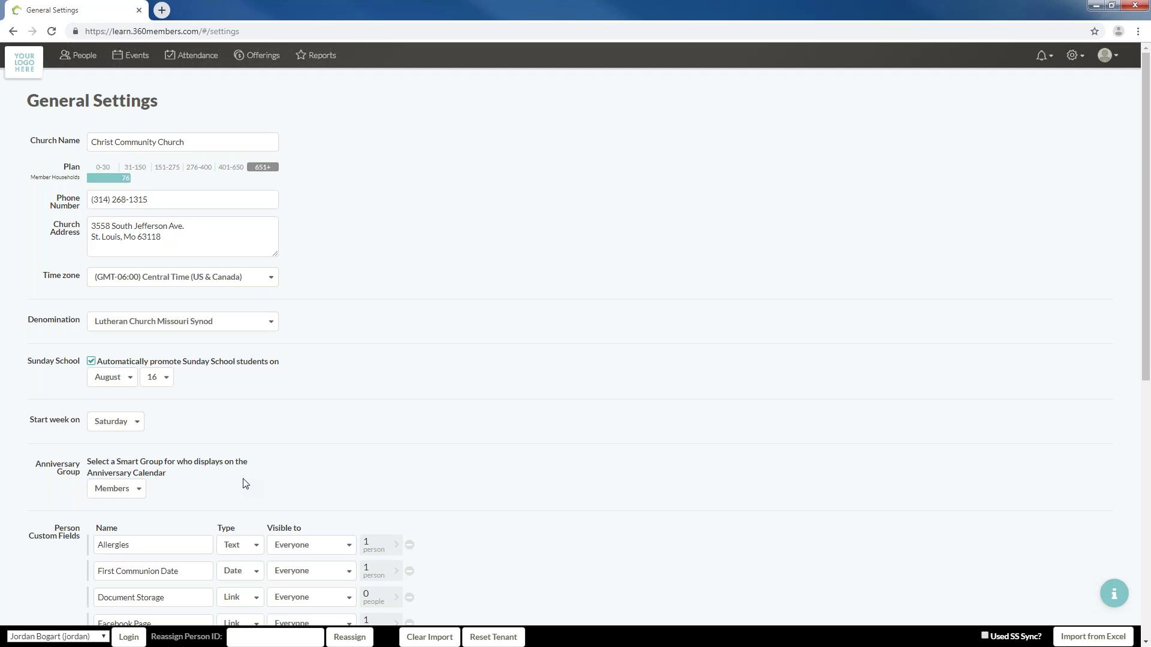
left_click(126, 490)
left_click(124, 494)
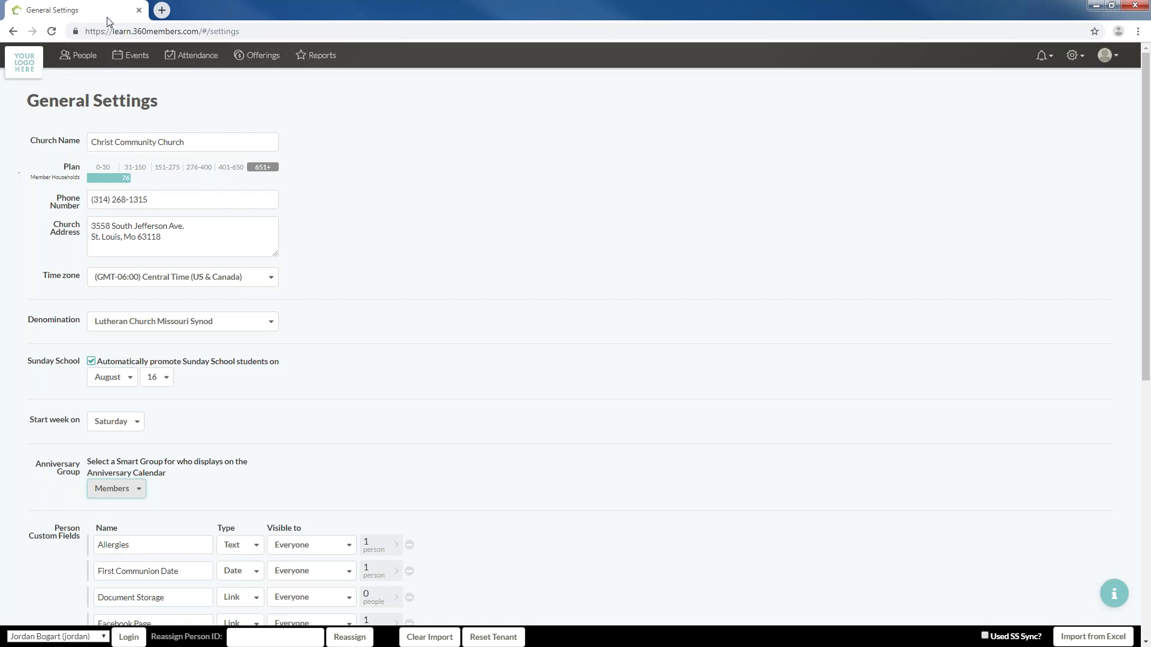
left_click(120, 63)
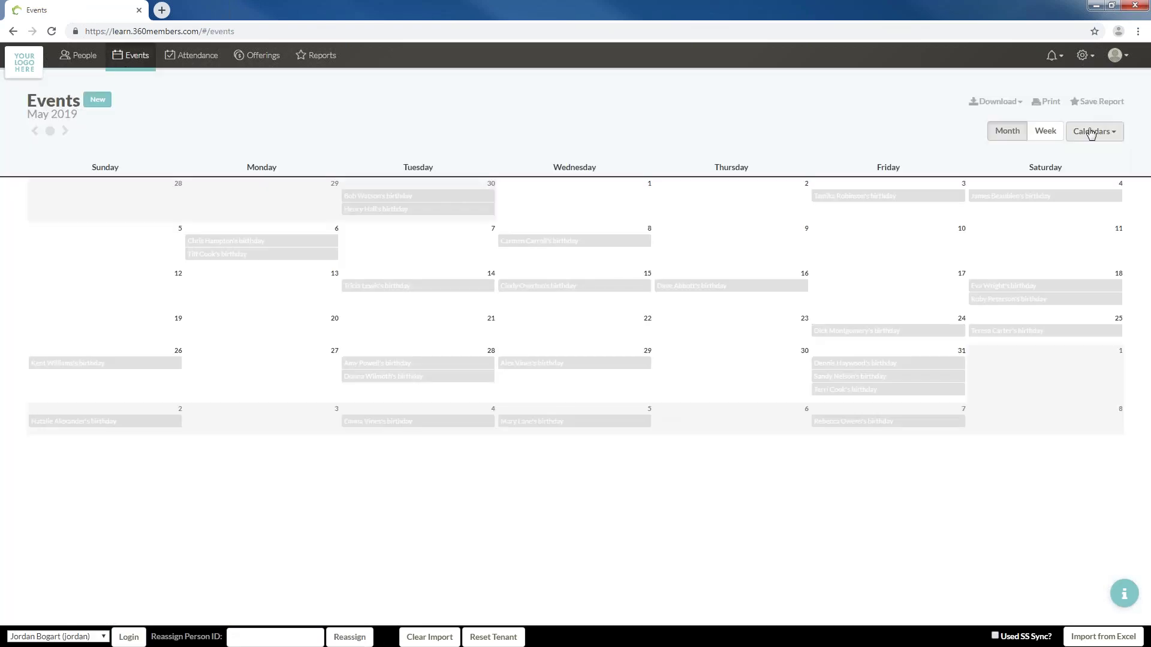
left_click(1091, 131)
left_click(1048, 171)
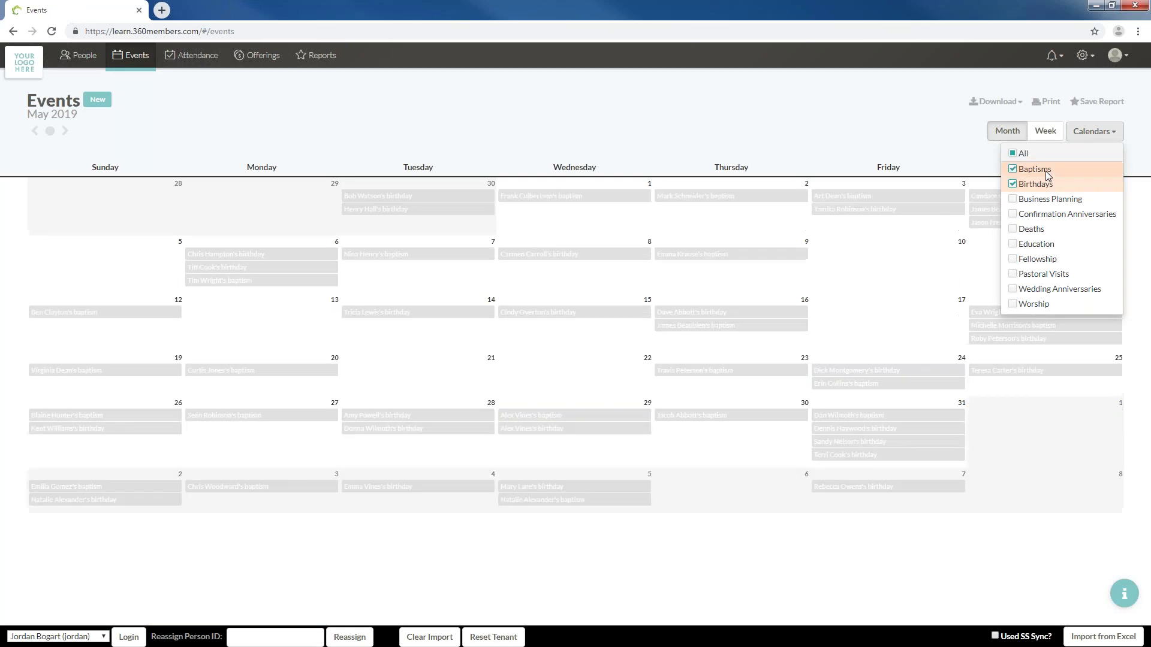
left_click(1048, 173)
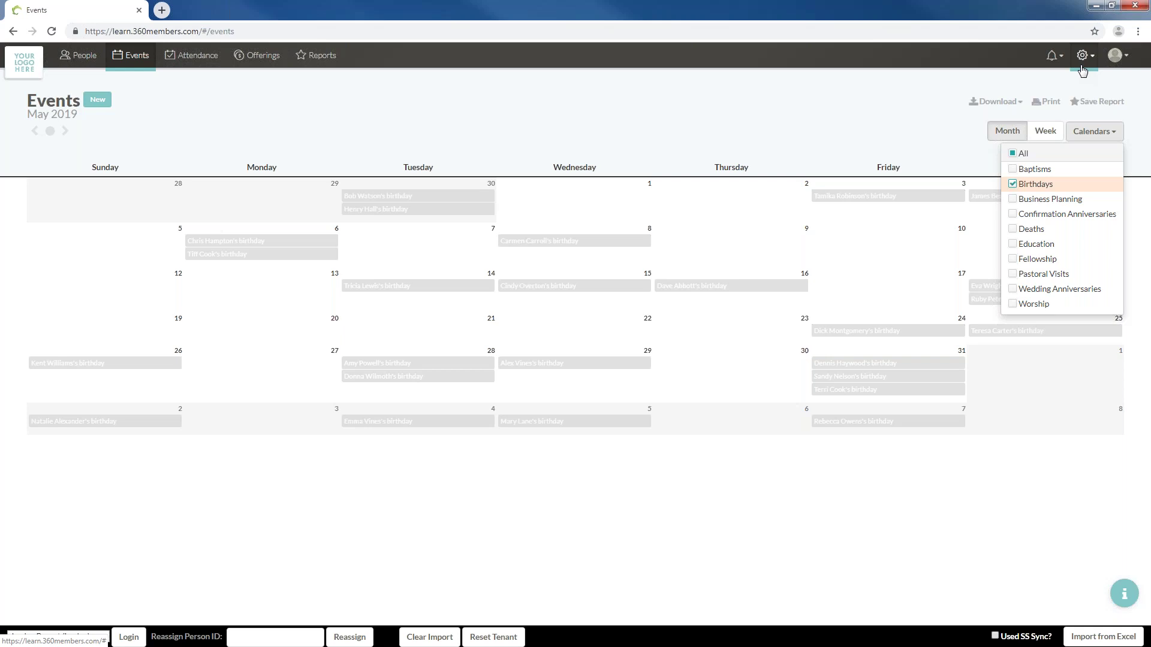
left_click(1082, 67)
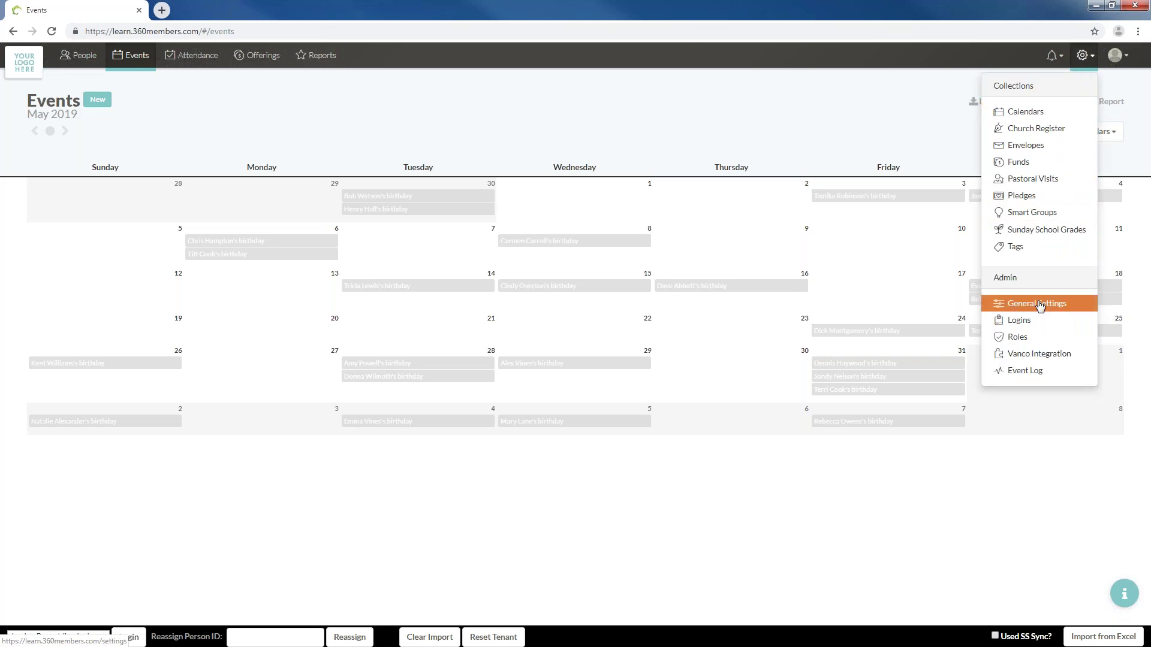
Pass through General Settings and Calendars to reach the Pastoral Visits list, latest visit Sep 8, 2019
left_click(1041, 303)
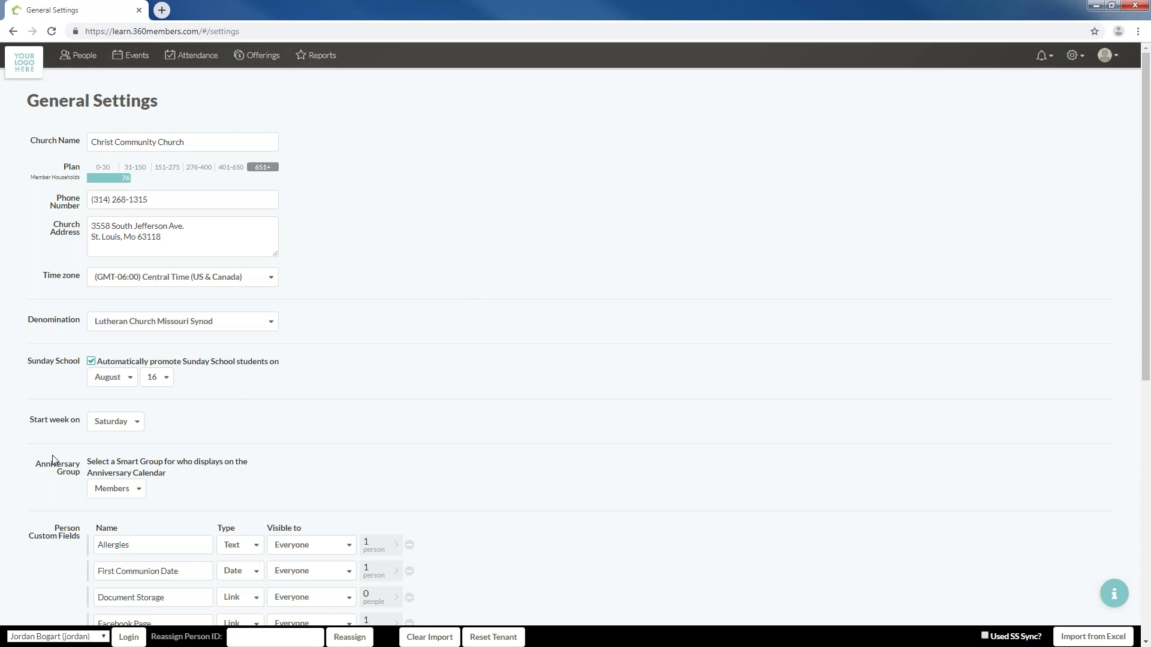
left_click(1072, 55)
left_click(1046, 111)
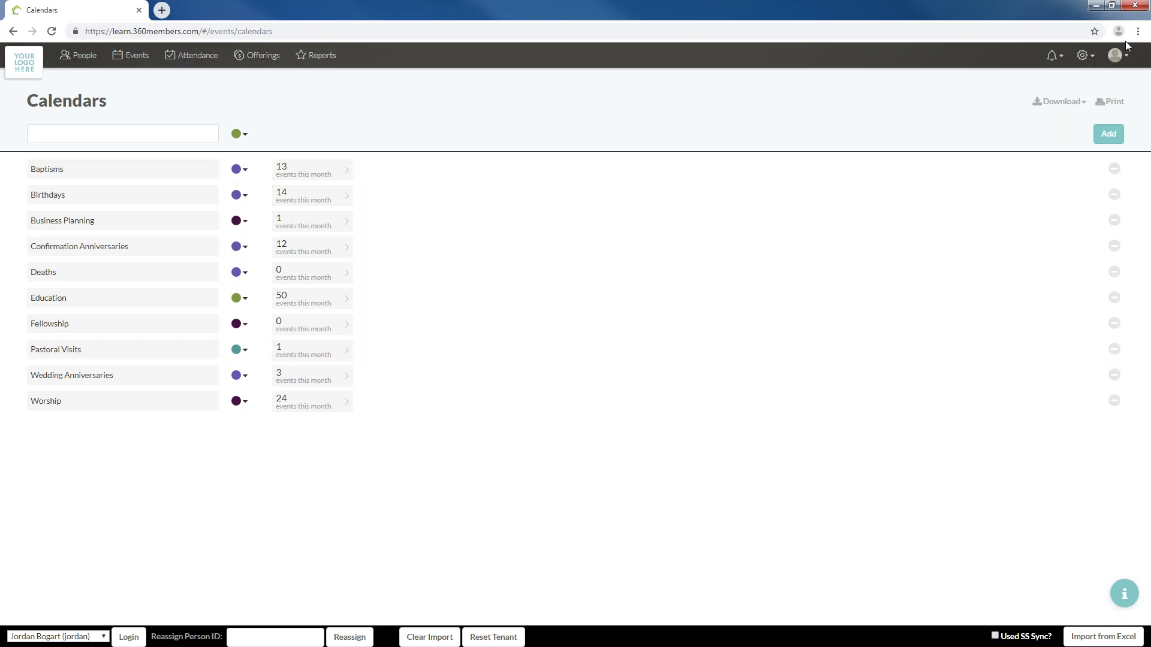
left_click(1092, 60)
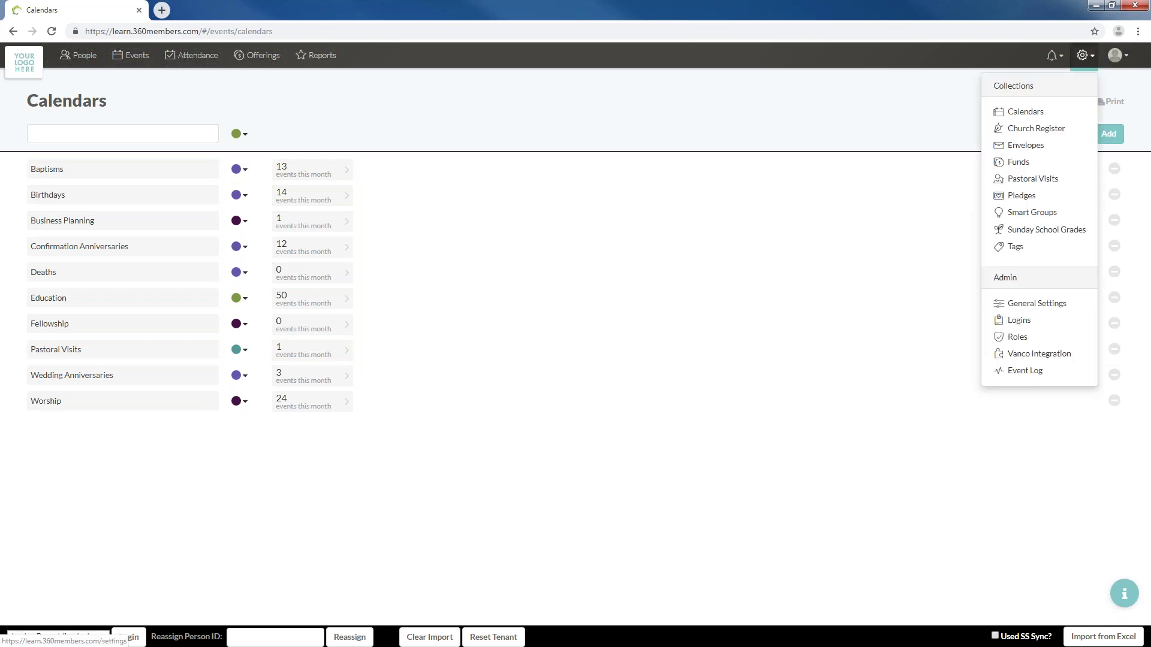
left_click(1069, 188)
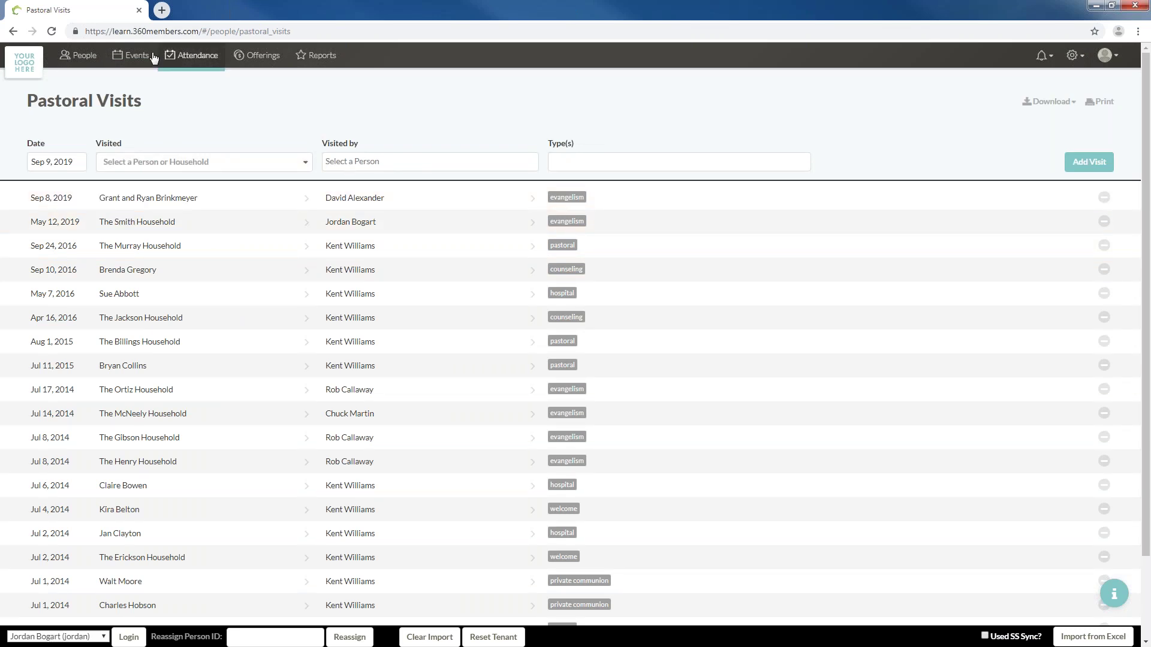
On the Events calendar, toggle Pastoral Visits on and back off in the Calendars filter
left_click(133, 56)
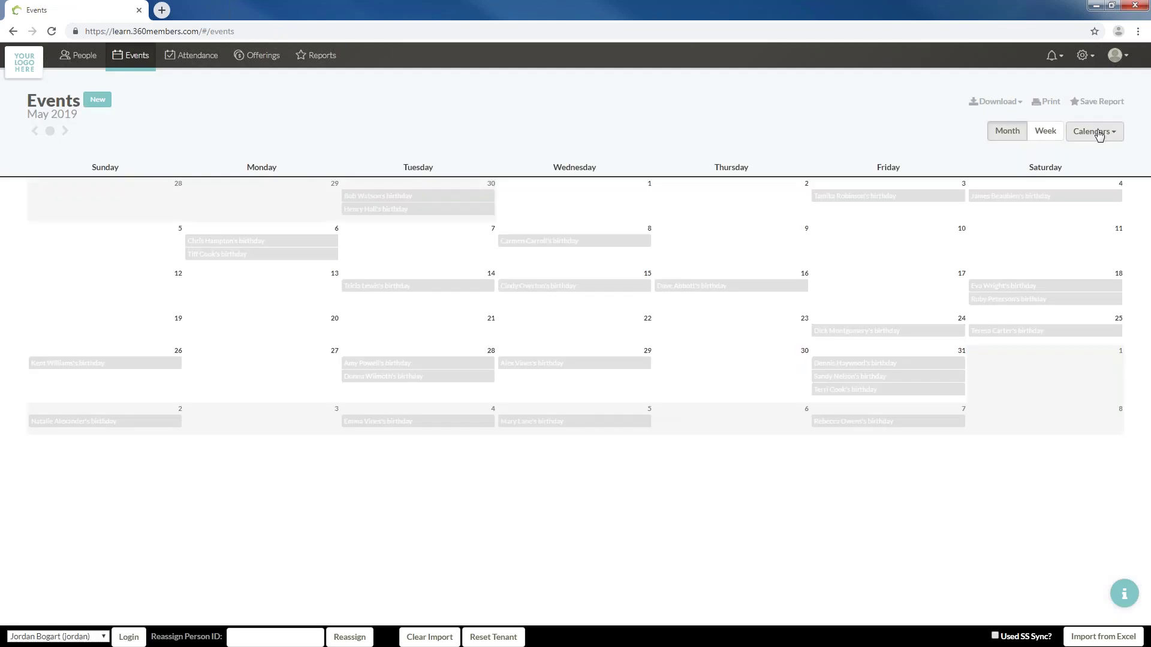
left_click(1097, 131)
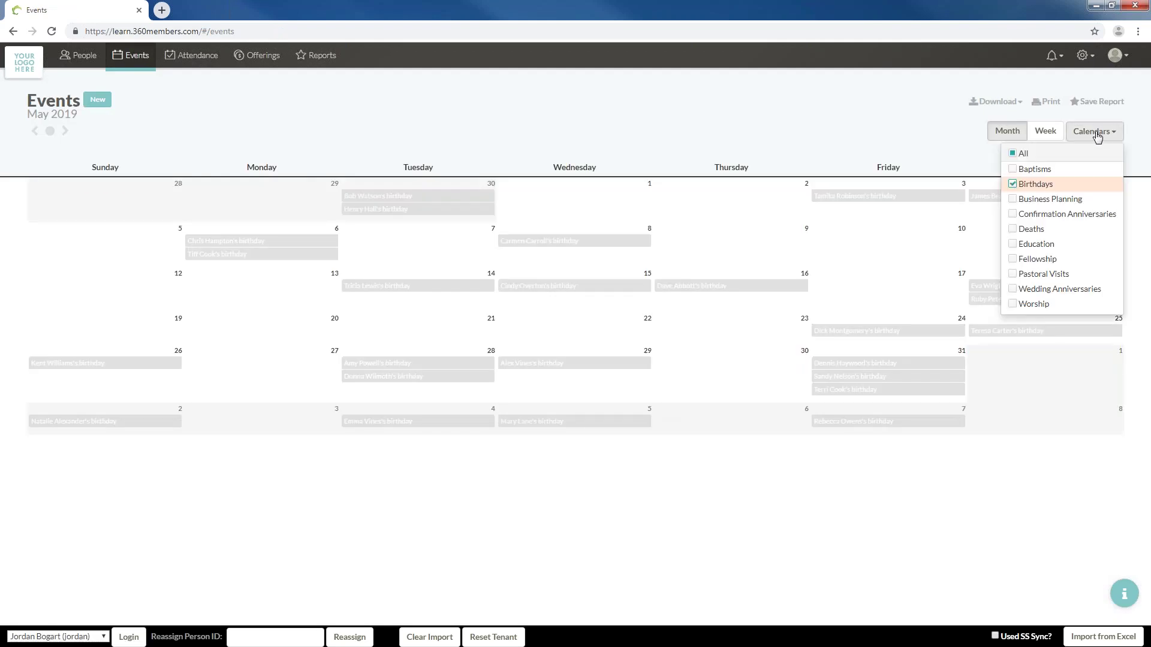
left_click(1046, 275)
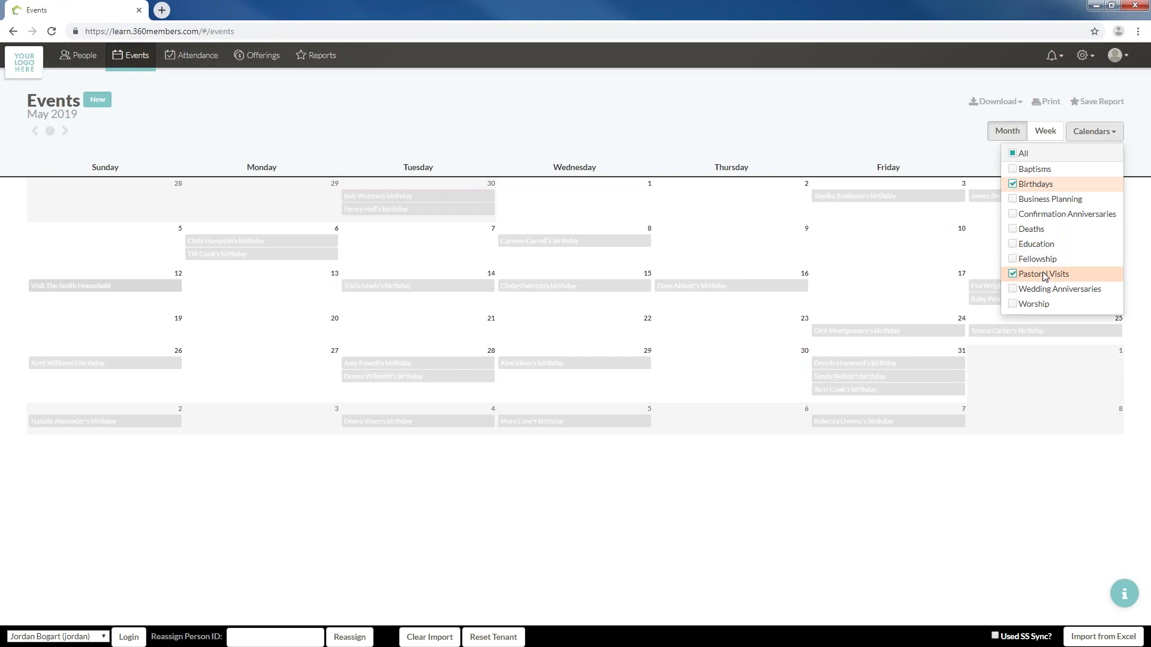
left_click(1045, 275)
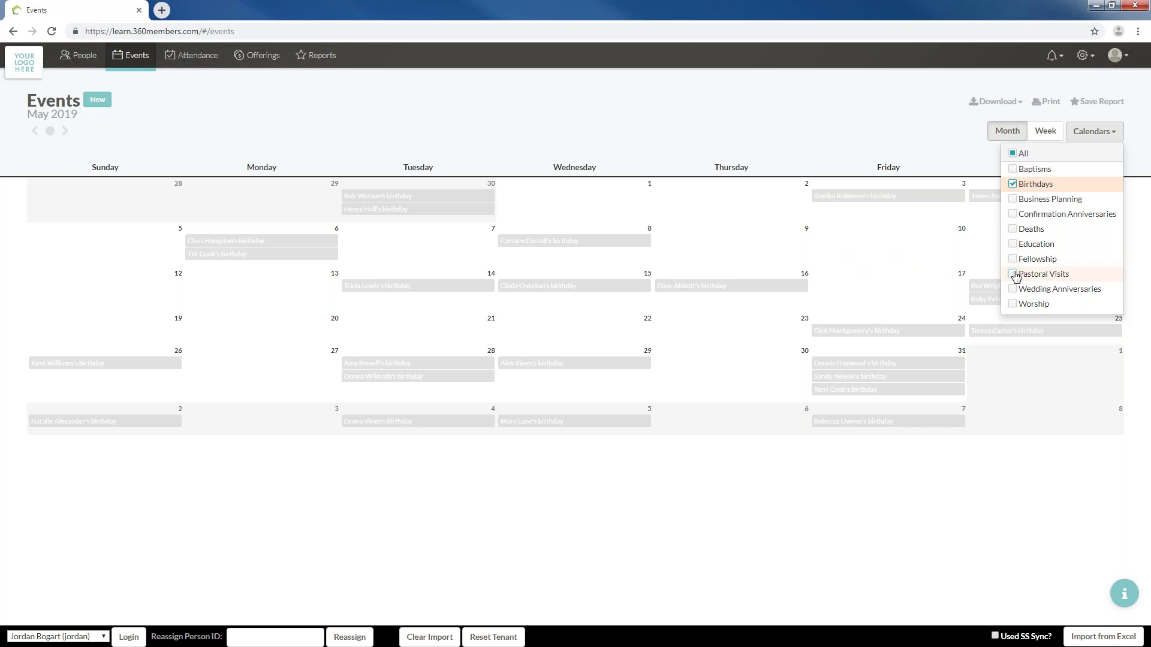
left_click(1082, 56)
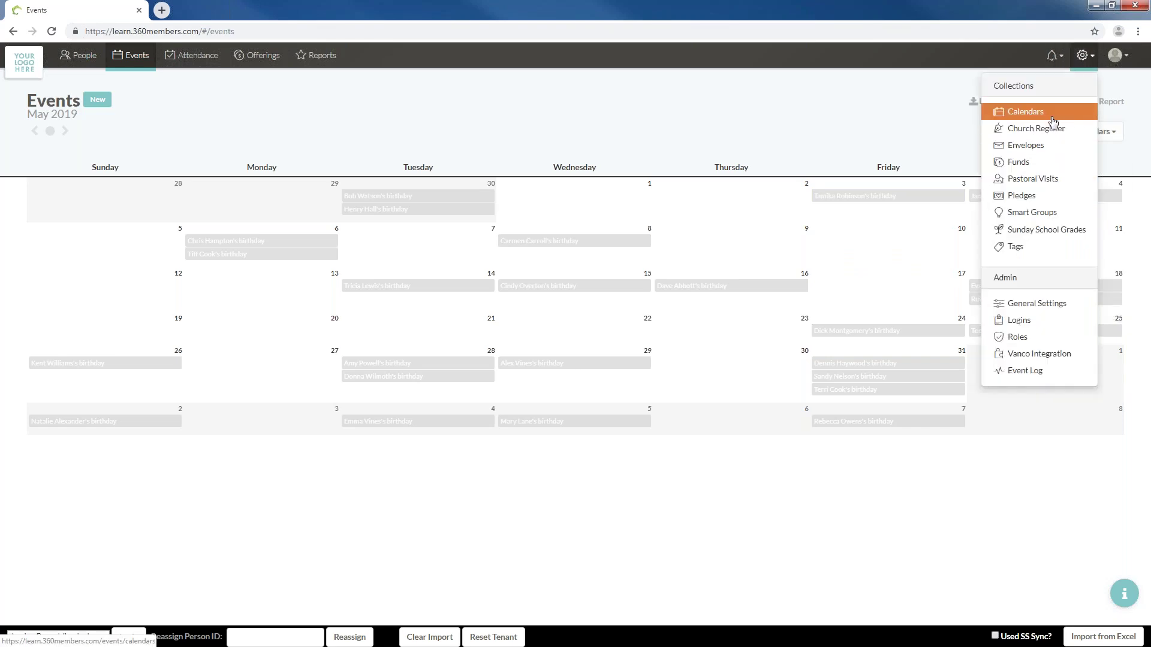
On the Calendars page, enter VBS as a new calendar name and keep its colour green
left_click(1054, 120)
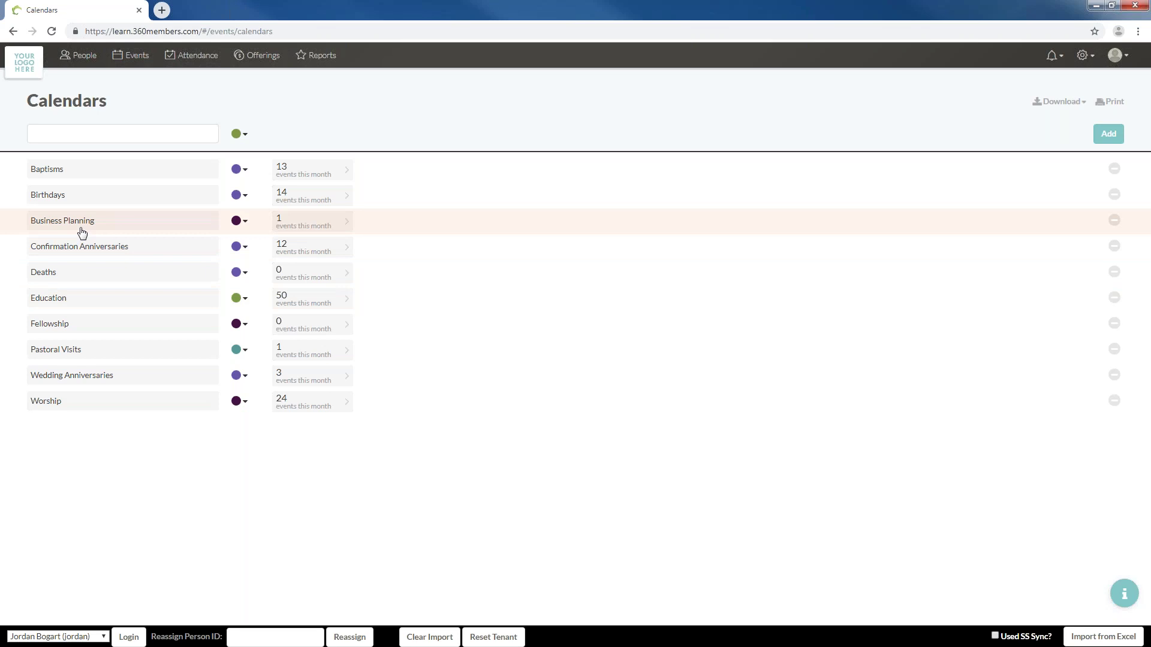
left_click(83, 133)
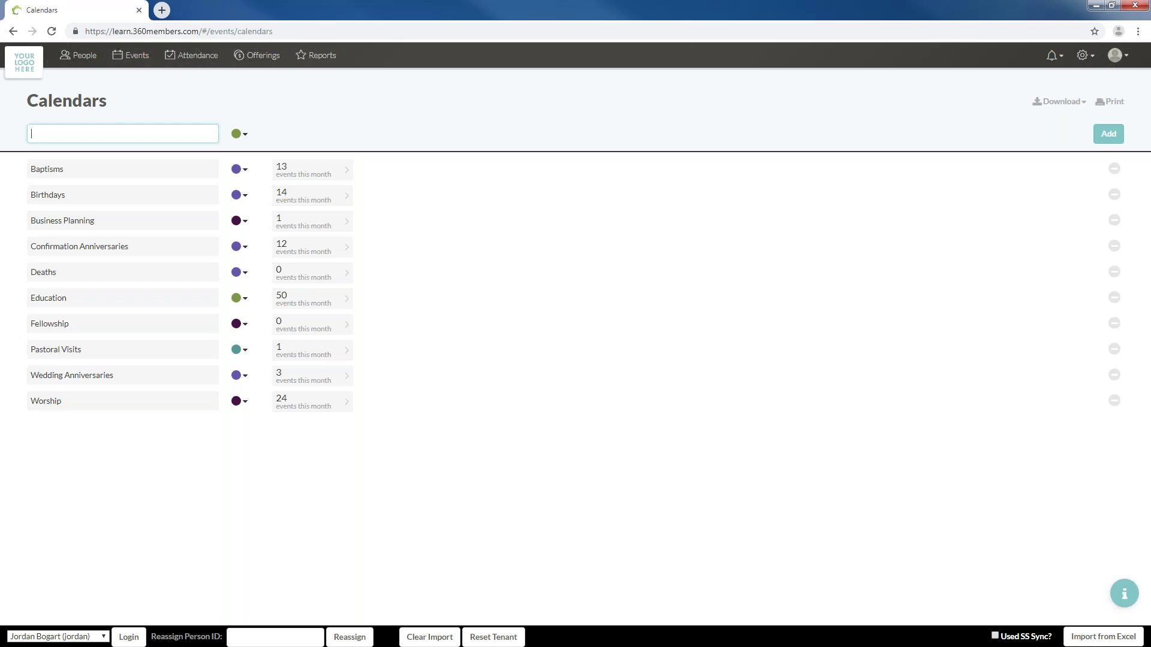
type("VBS")
left_click(238, 132)
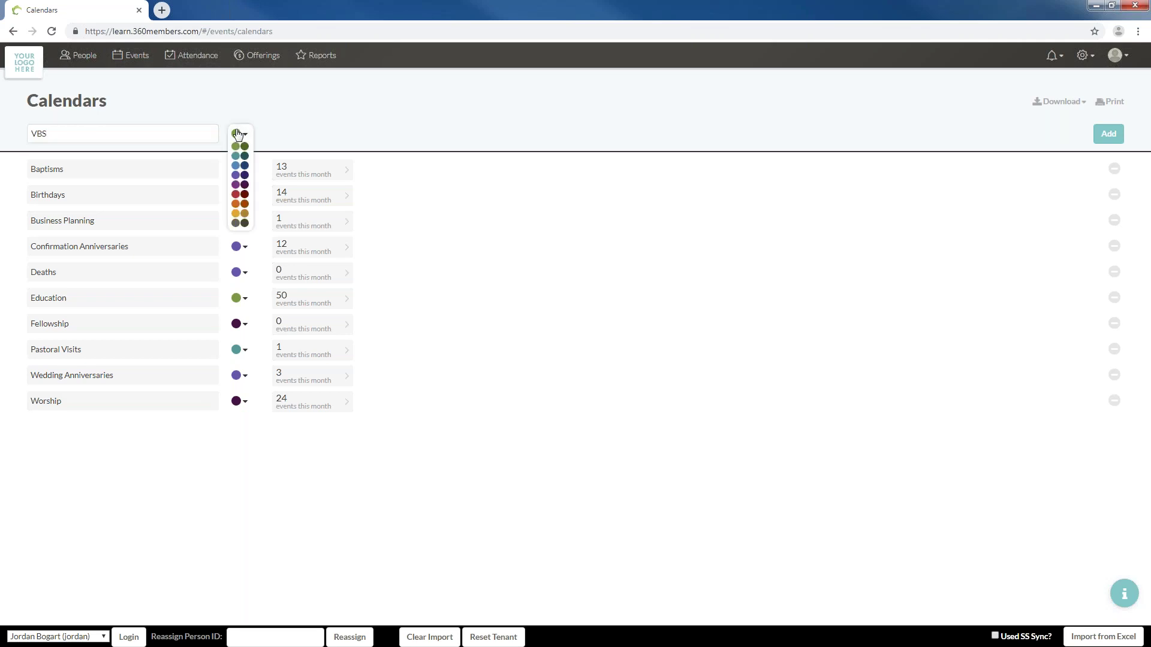
left_click(238, 133)
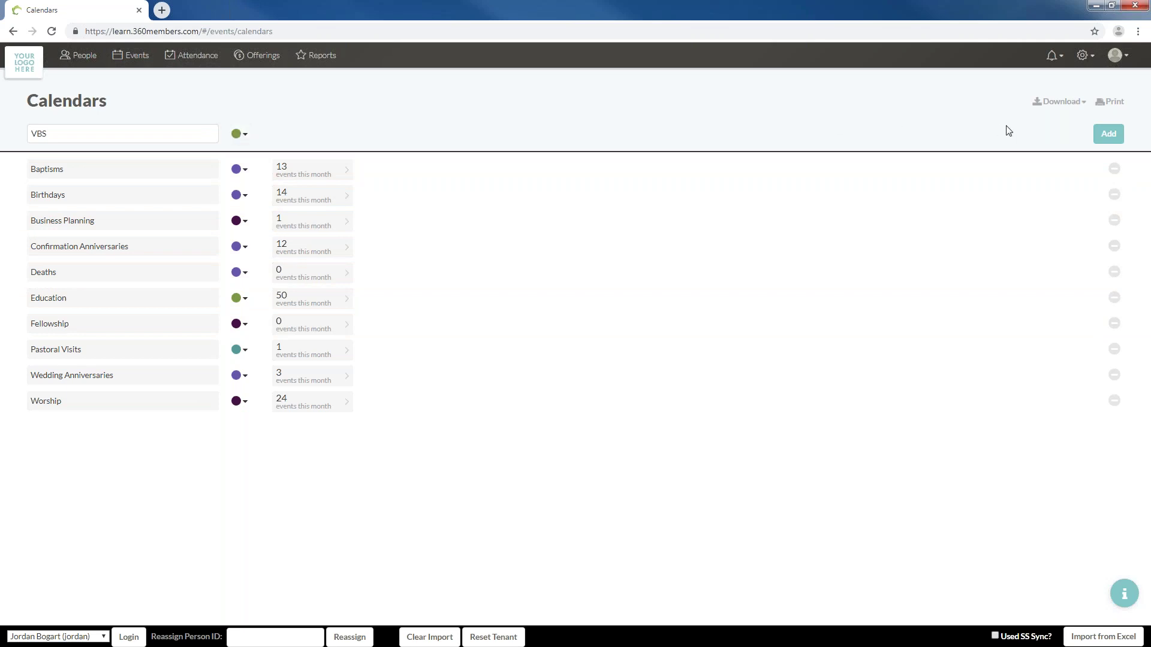
Add the VBS calendar and reload so it sorts after Pastoral Visits
left_click(1108, 134)
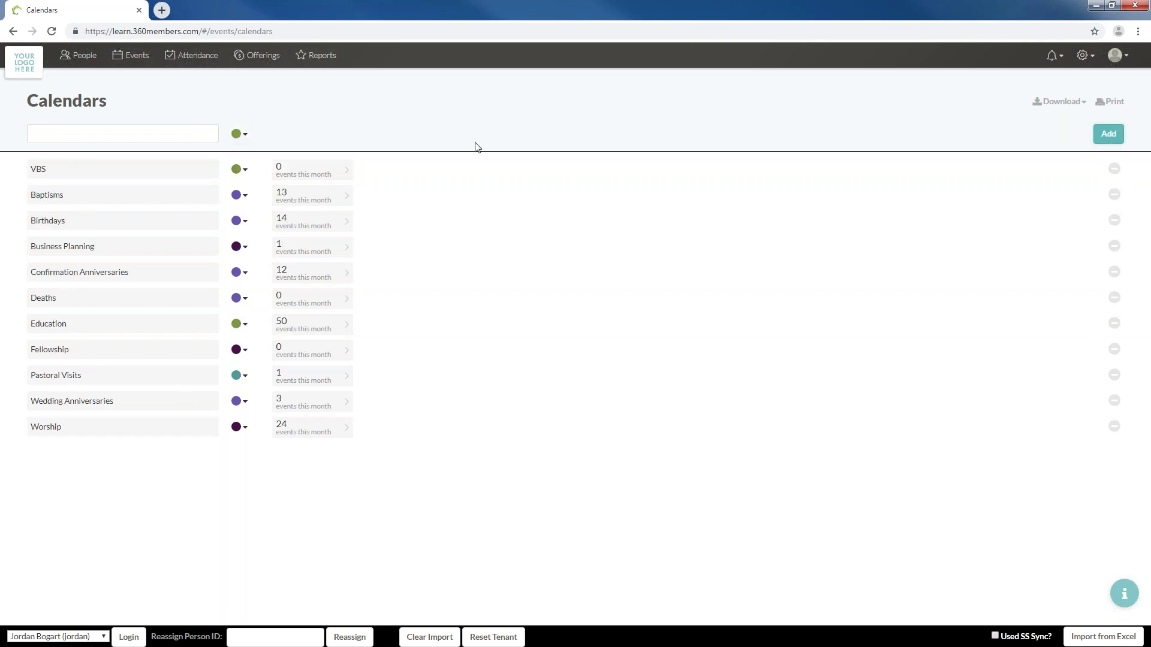
left_click(56, 29)
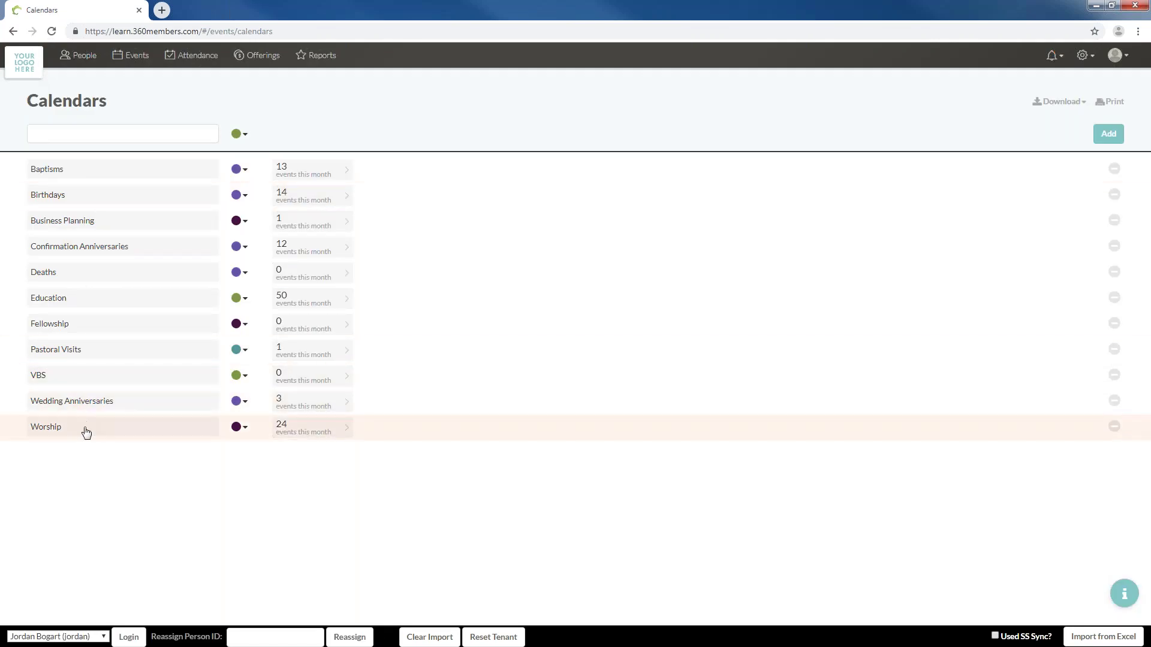
Open the printable calendars list and compare landscape and portrait layouts, ending on portrait
left_click(1116, 106)
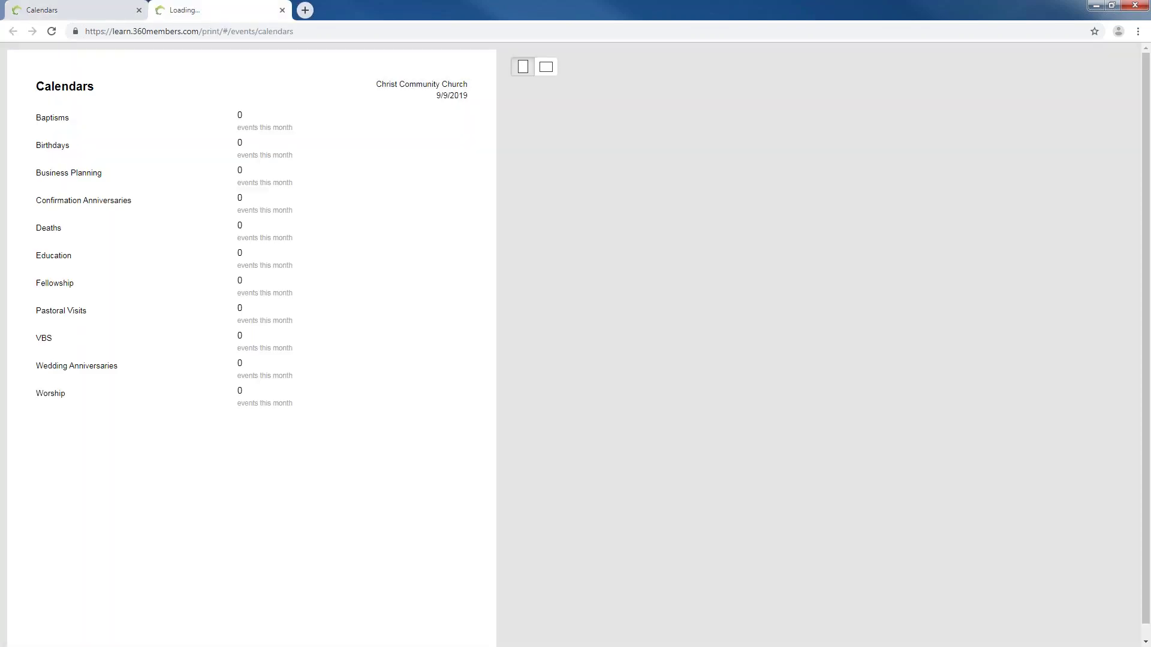
left_click(546, 66)
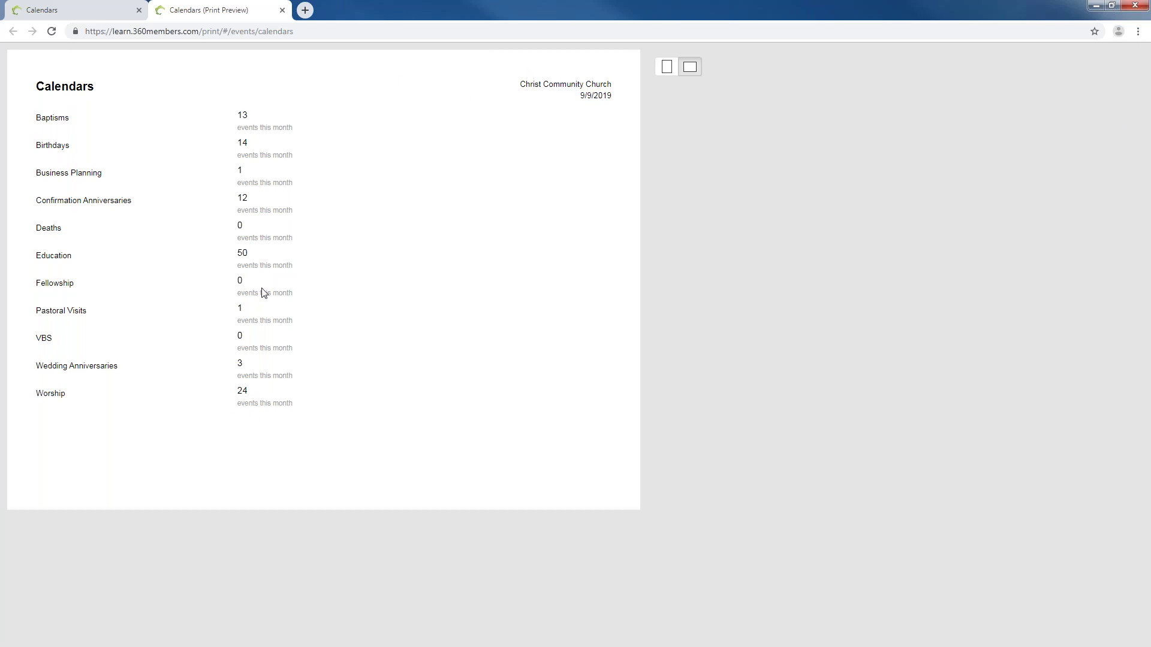
left_click(663, 69)
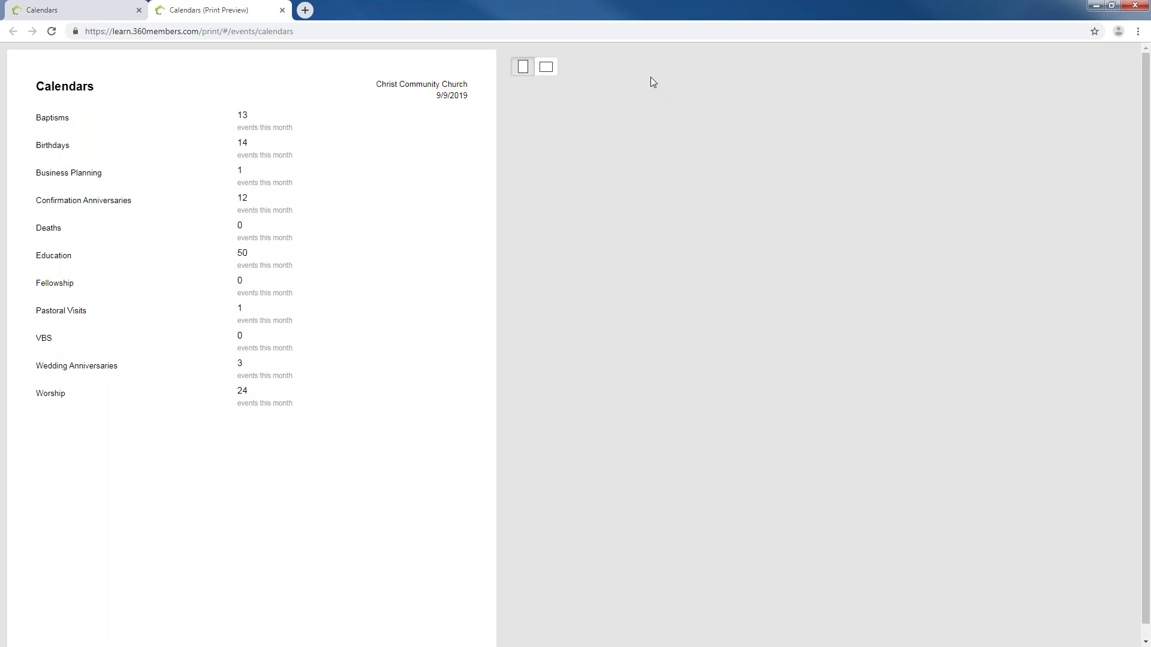
left_click(547, 70)
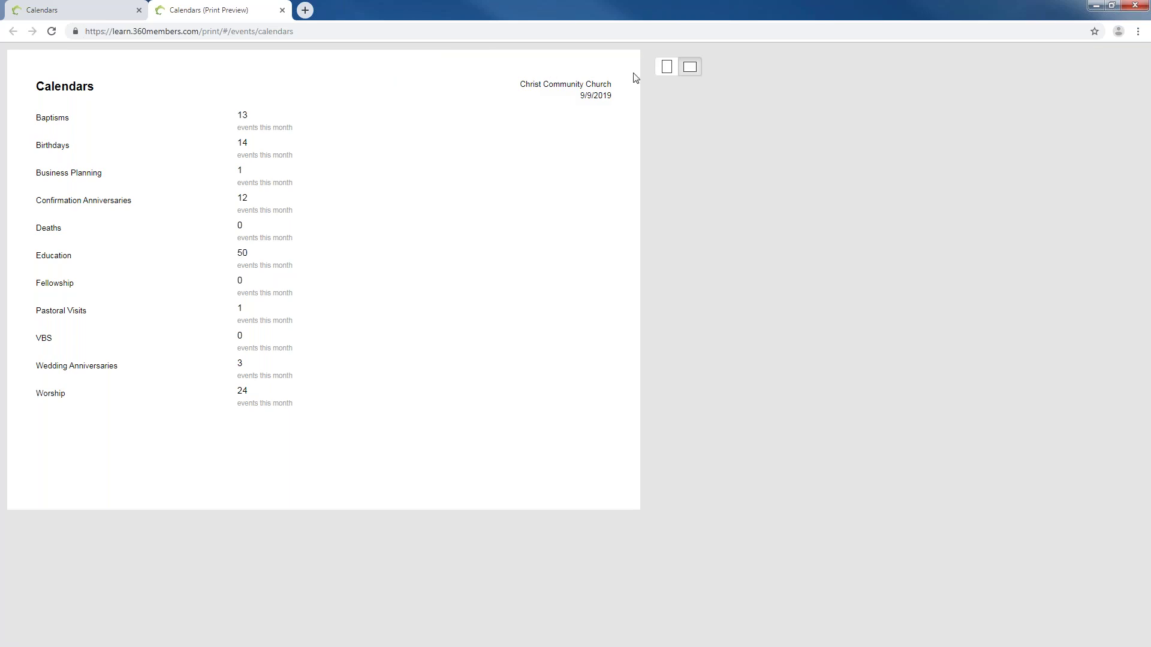
left_click(665, 70)
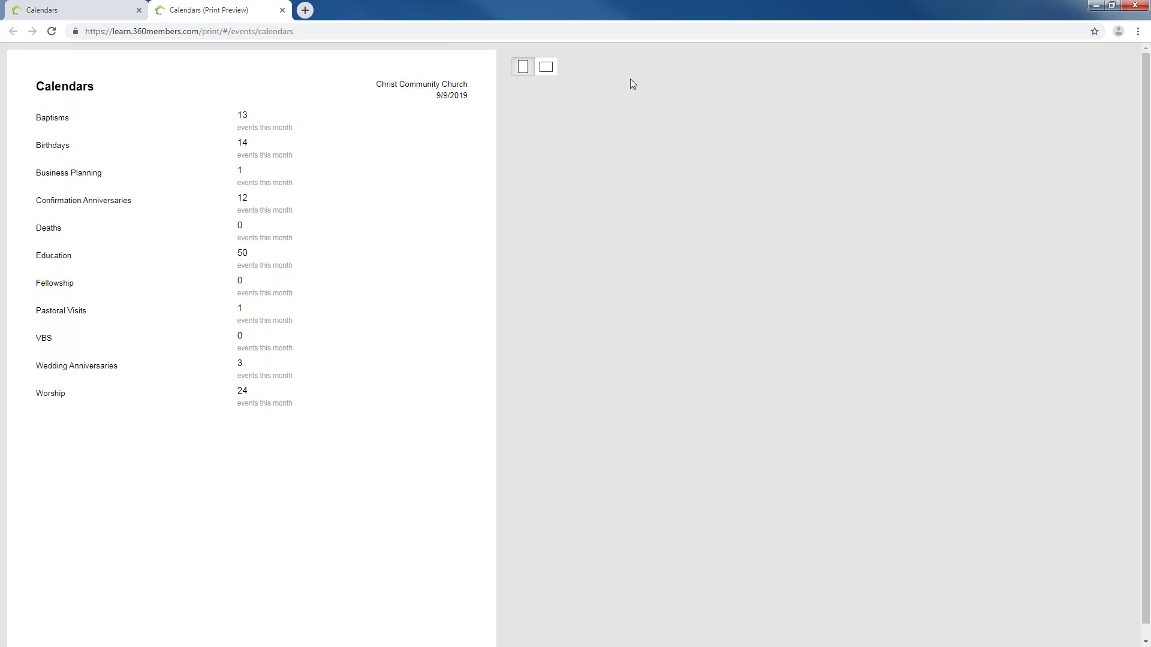
left_click(545, 66)
left_click(666, 71)
Close the Calendars print preview tab to return to the eleven-calendar list
left_click(283, 10)
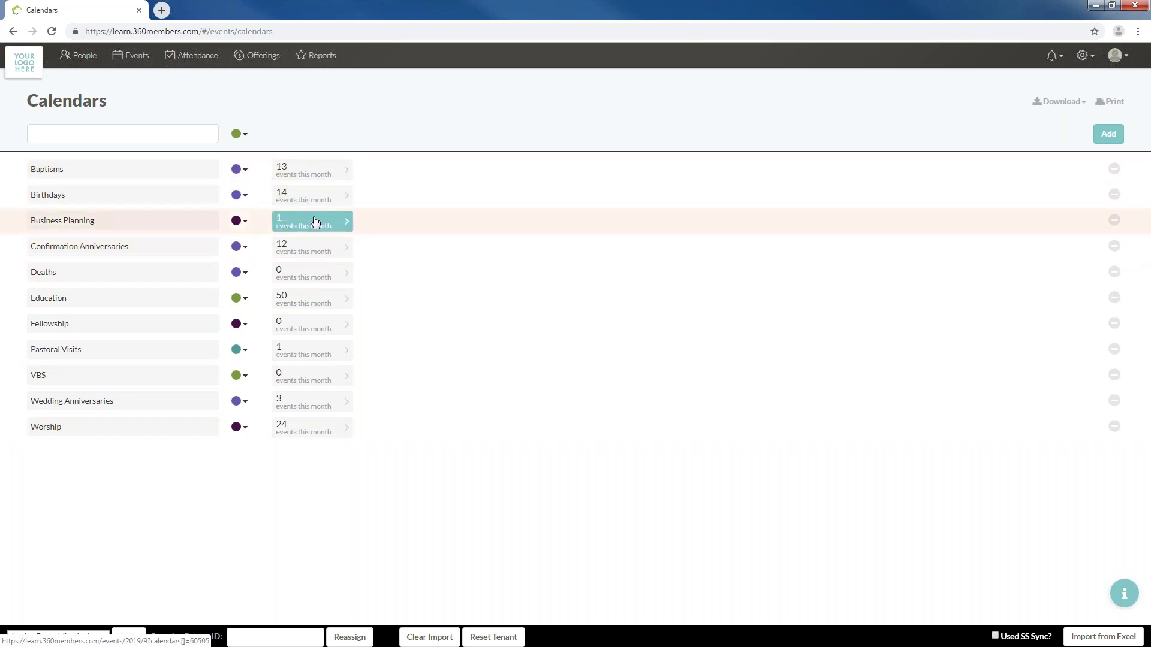
Show Education's 50 events on the September 2019 calendar and scroll through its entries
left_click(313, 302)
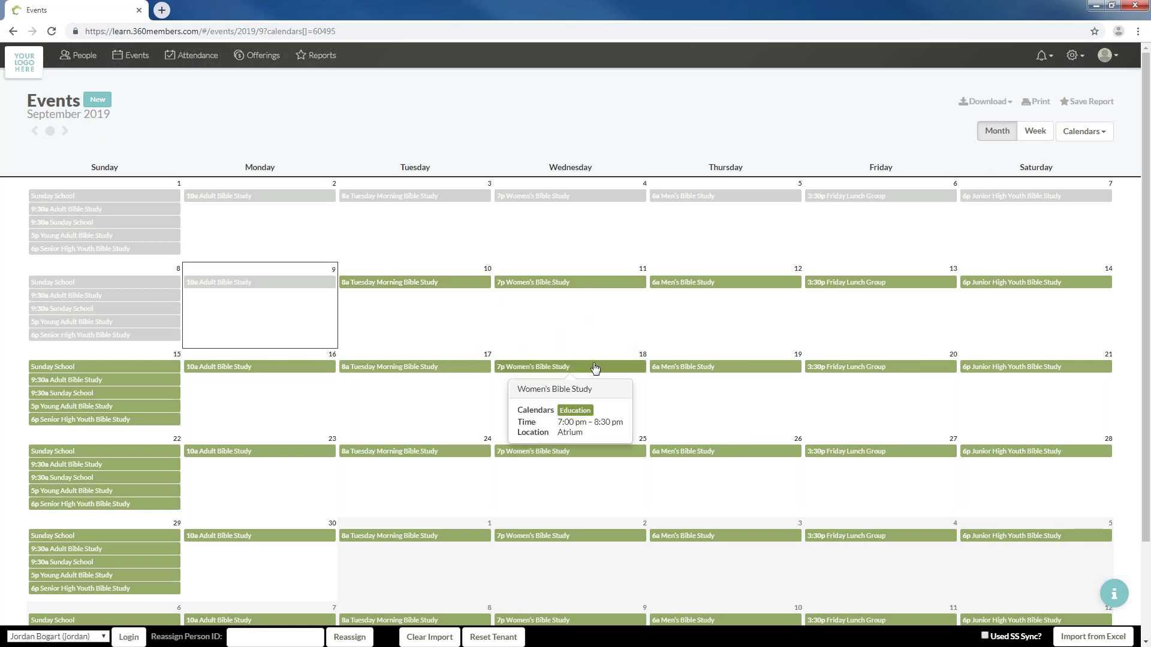
scroll(568, 388, "down", 2)
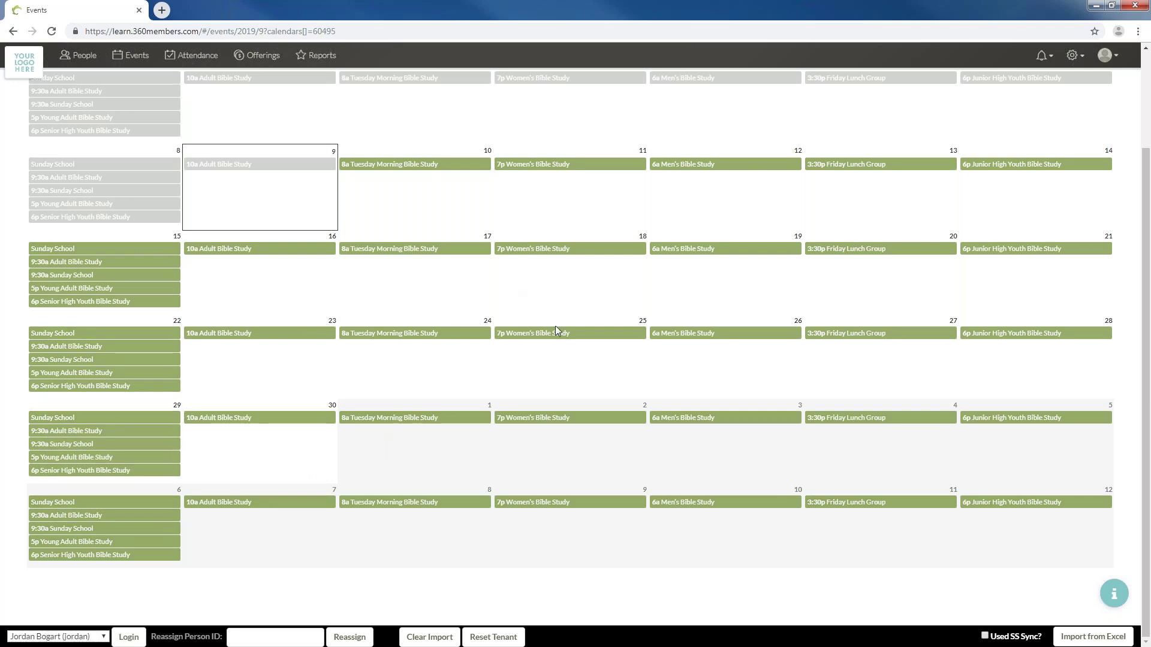
scroll(604, 352, "up", 3)
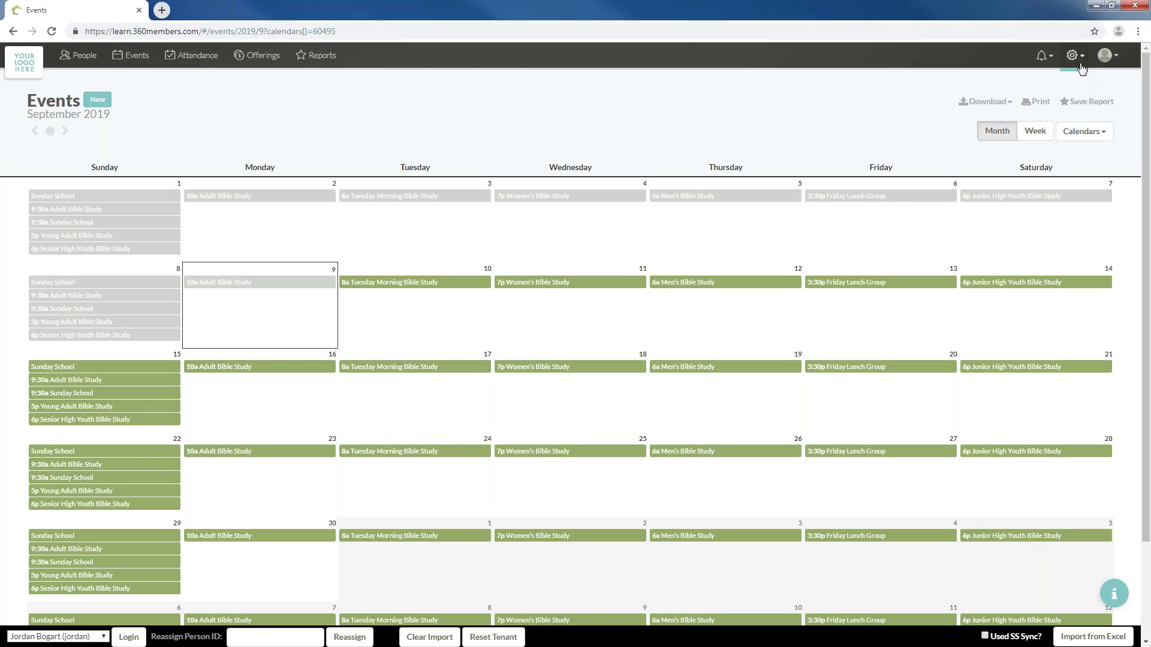
left_click(1077, 65)
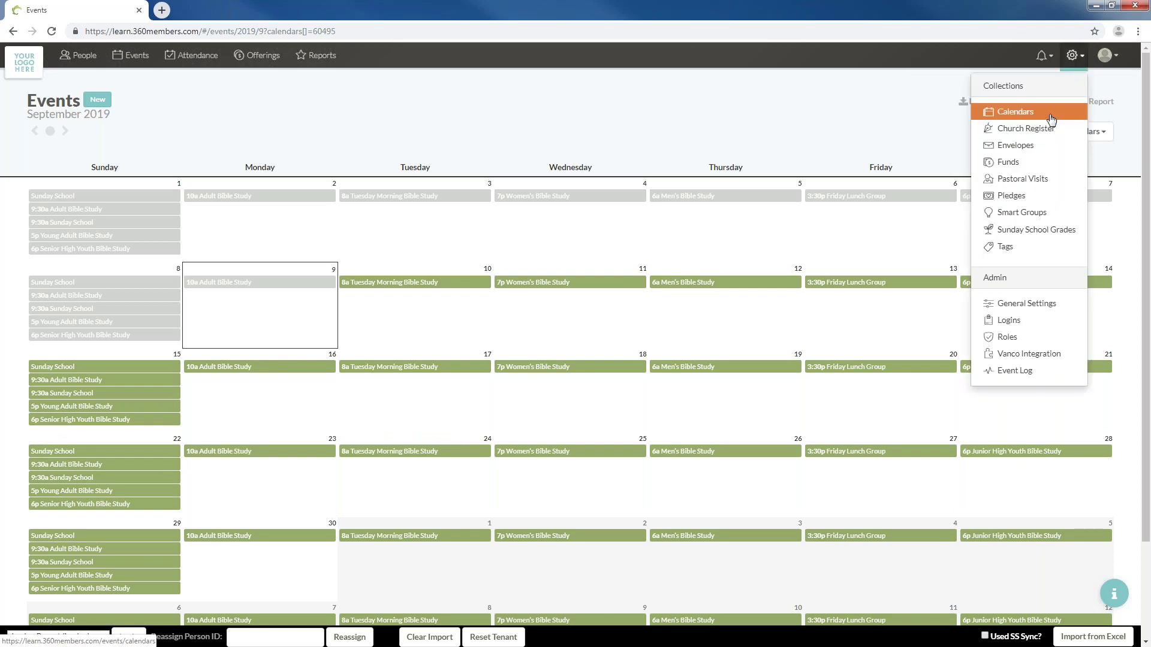
Export the calendar list to Calendars.xlsx and open it maximized in Excel
left_click(1007, 110)
left_click(1075, 104)
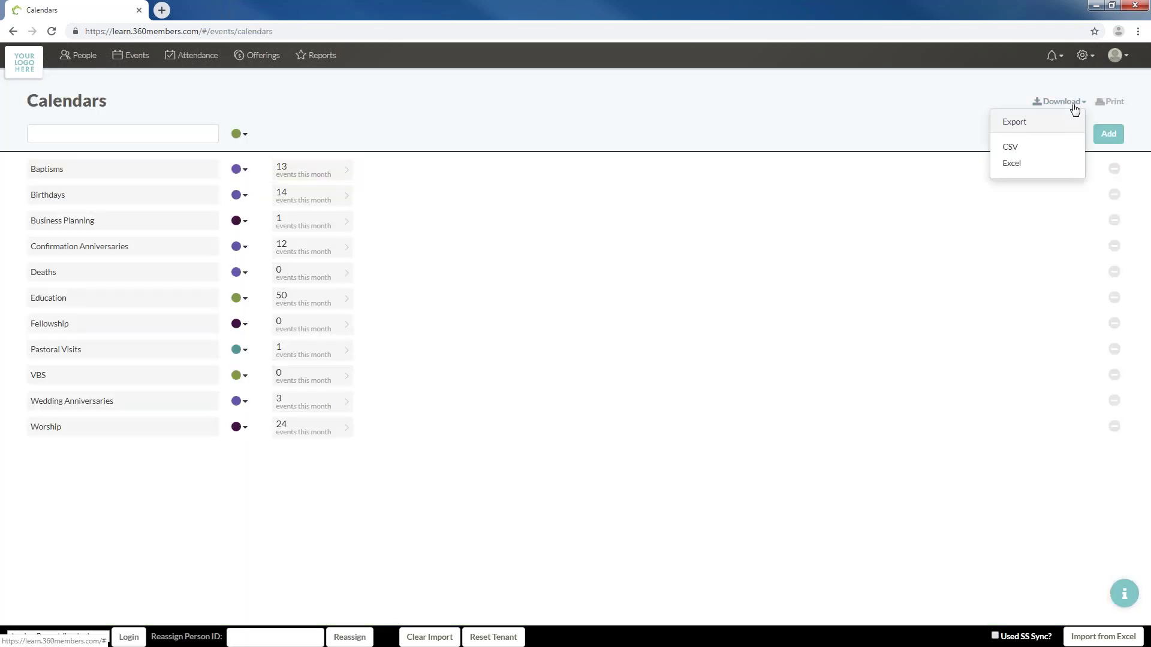
left_click(1017, 165)
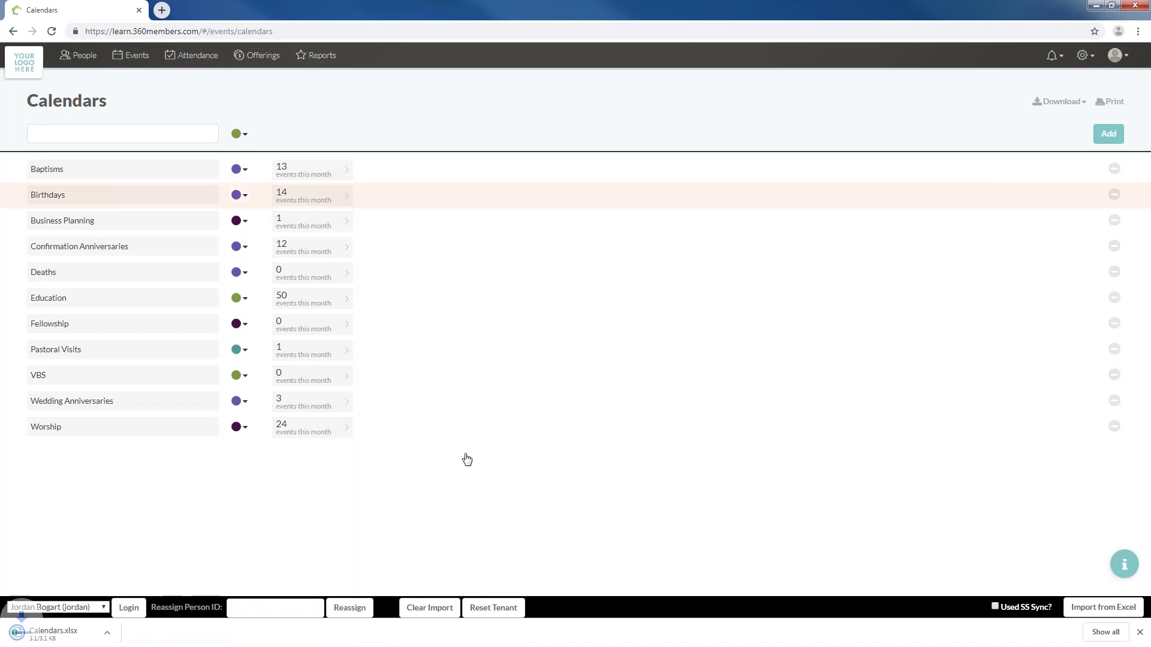
left_click(16, 636)
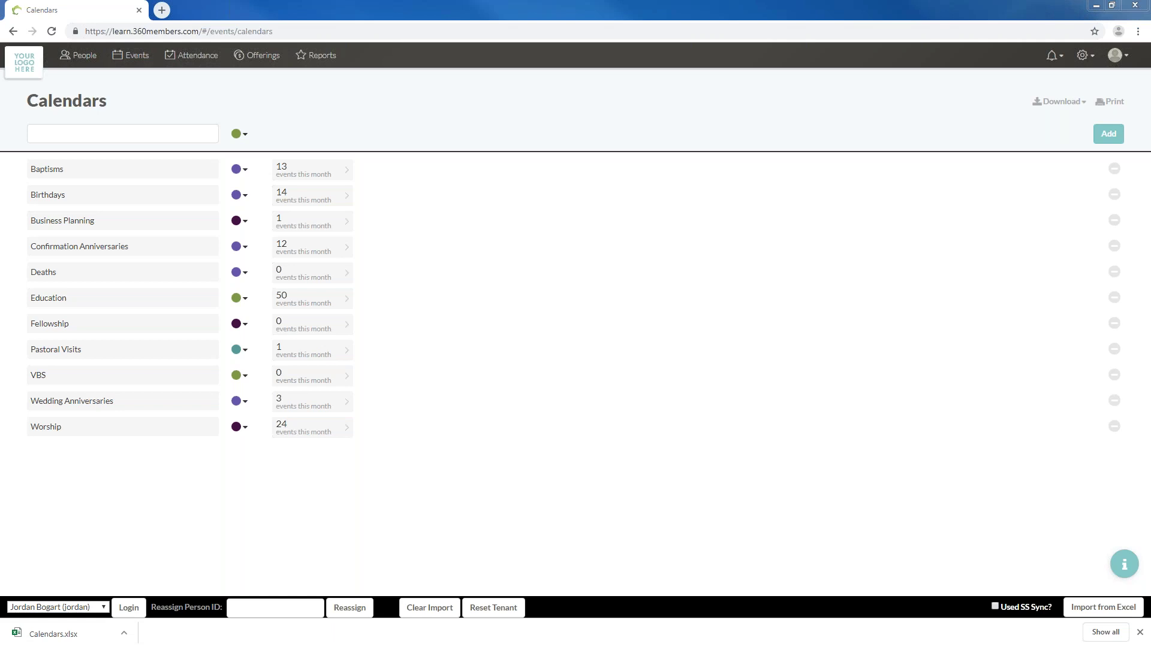
left_click_drag(1150, 127, 696, 1)
Enable editing in Calendars.xlsx and autofit all columns so full calendar names show
left_click(119, 168)
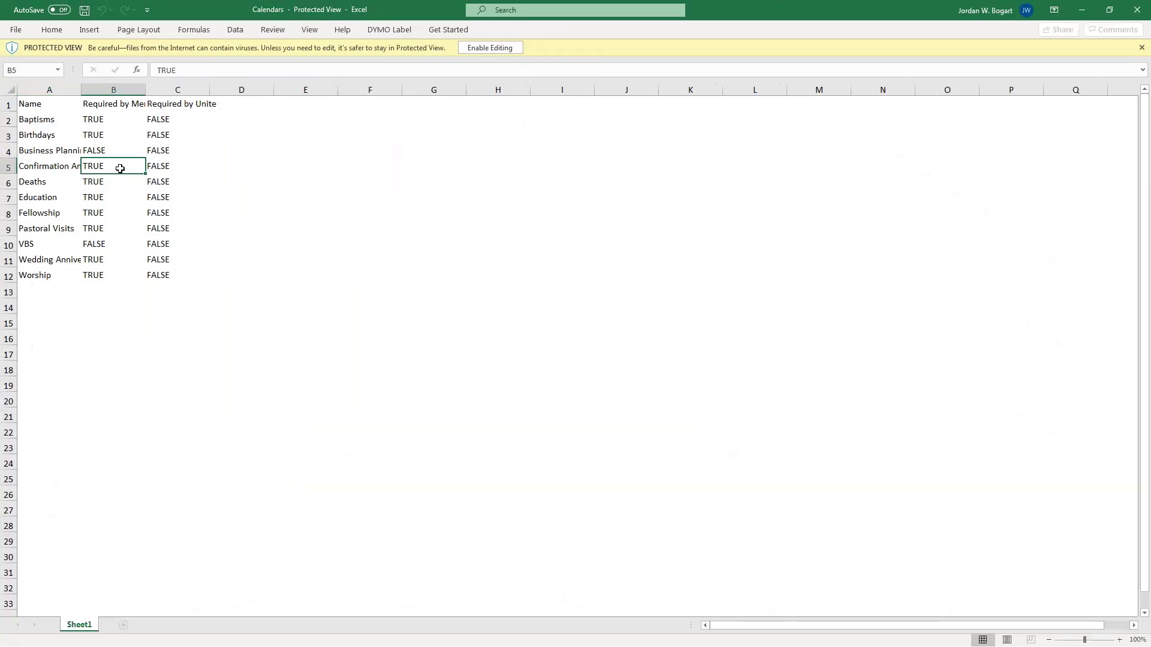
left_click(501, 50)
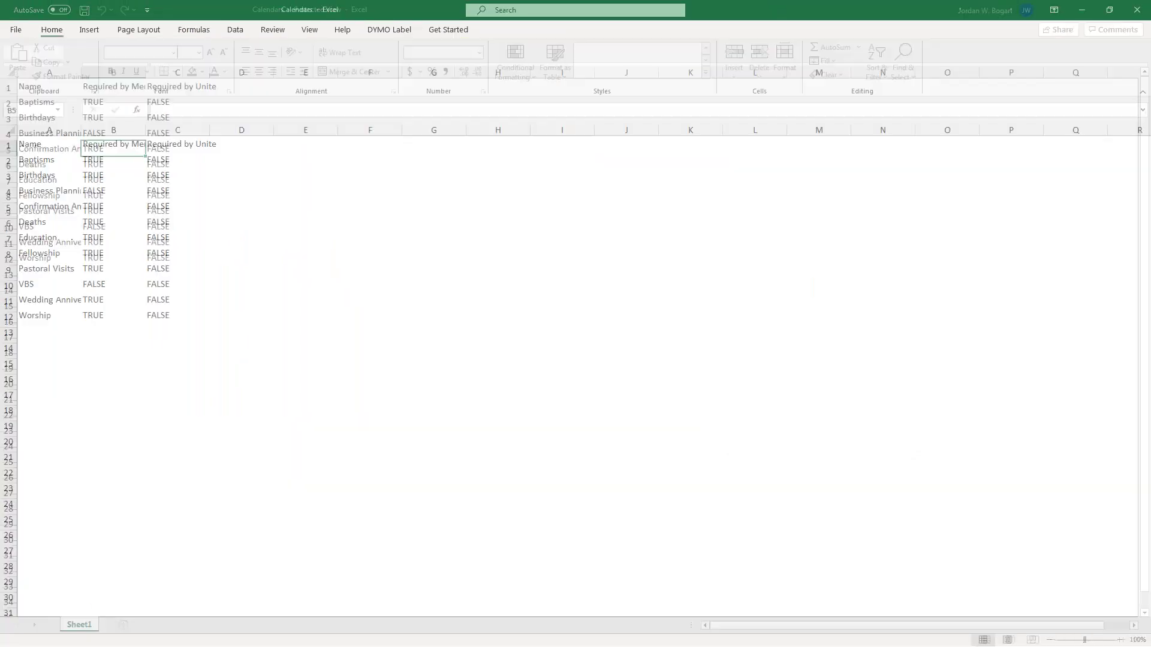
left_click(11, 131)
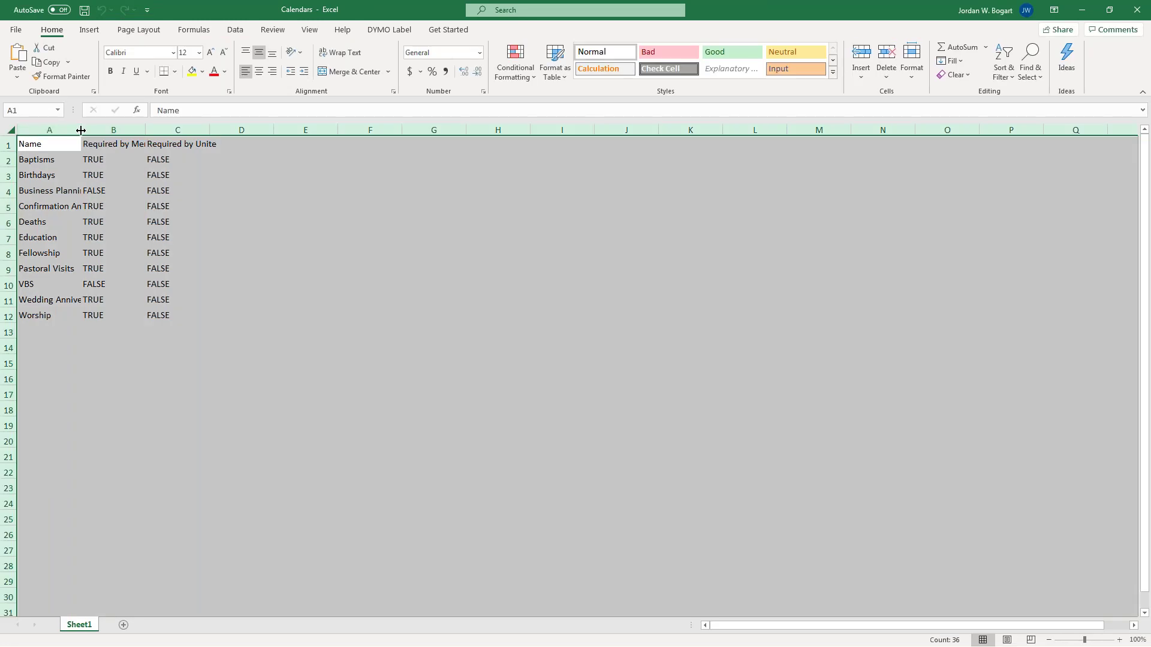
double_click(80, 130)
left_click(344, 249)
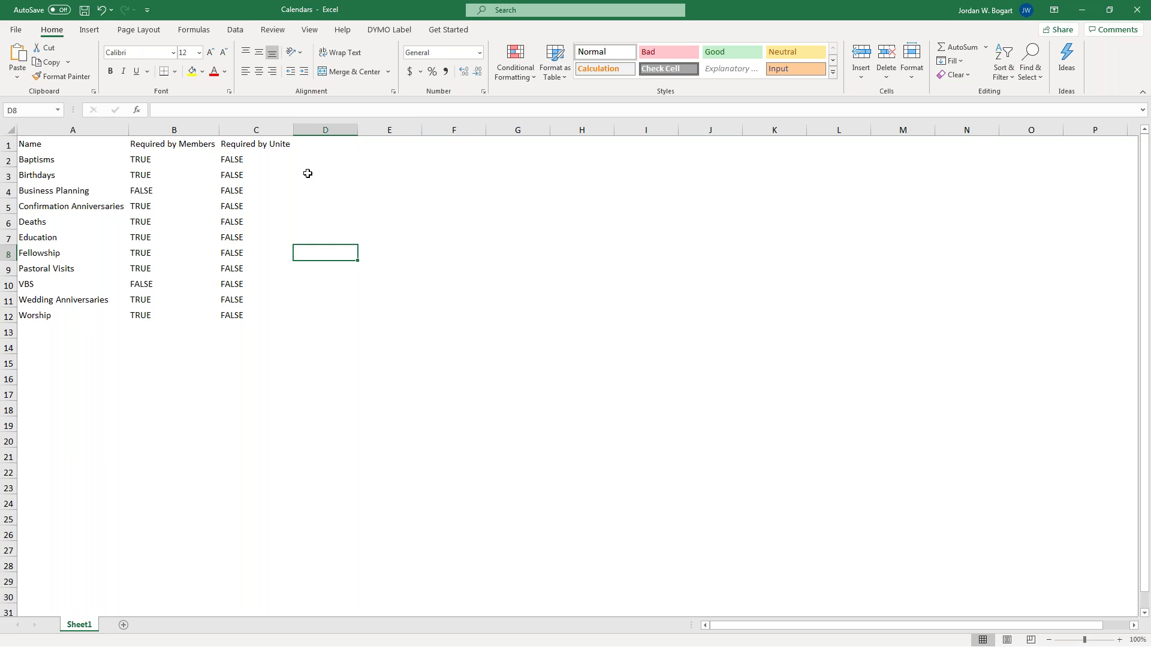
Inspect the TRUE/FALSE flags for VBS and Business Planning, then close the workbook
left_click_drag(232, 159, 236, 307)
left_click(160, 282)
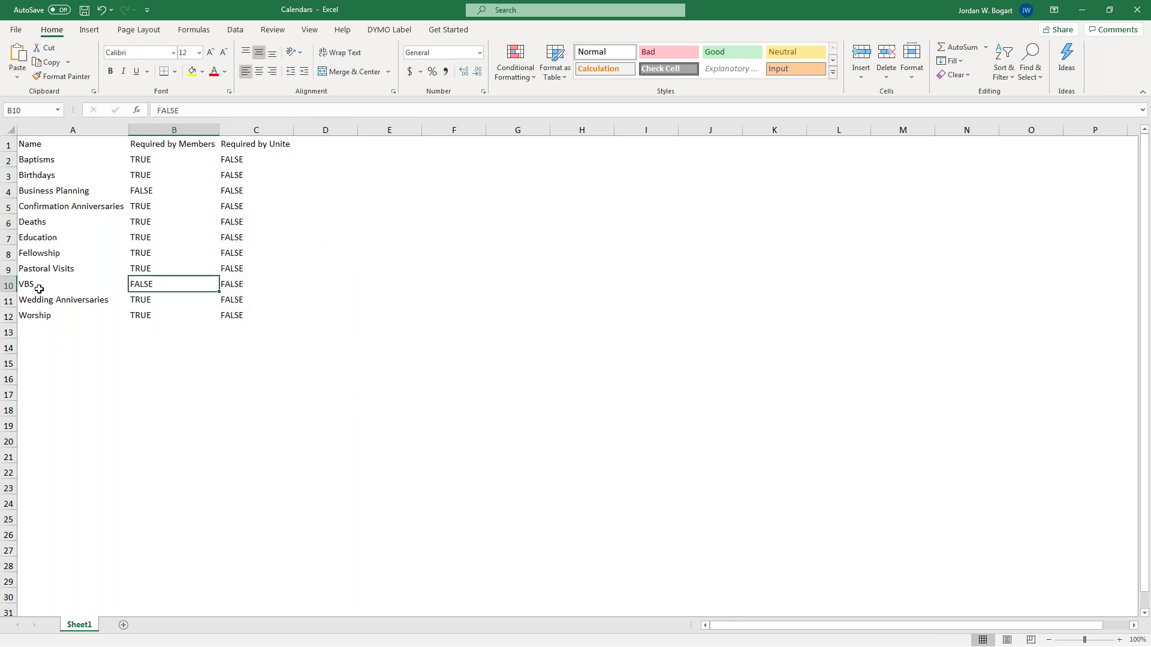
left_click(235, 287, "shift")
left_click_drag(147, 192, 239, 193)
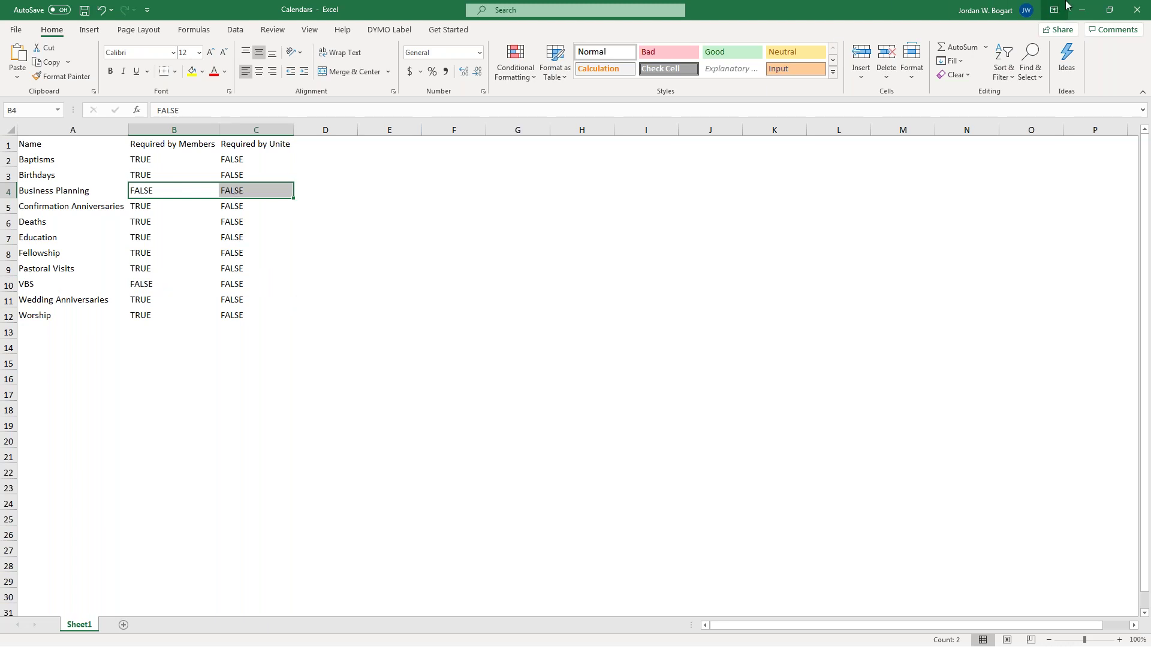
left_click(1127, 12)
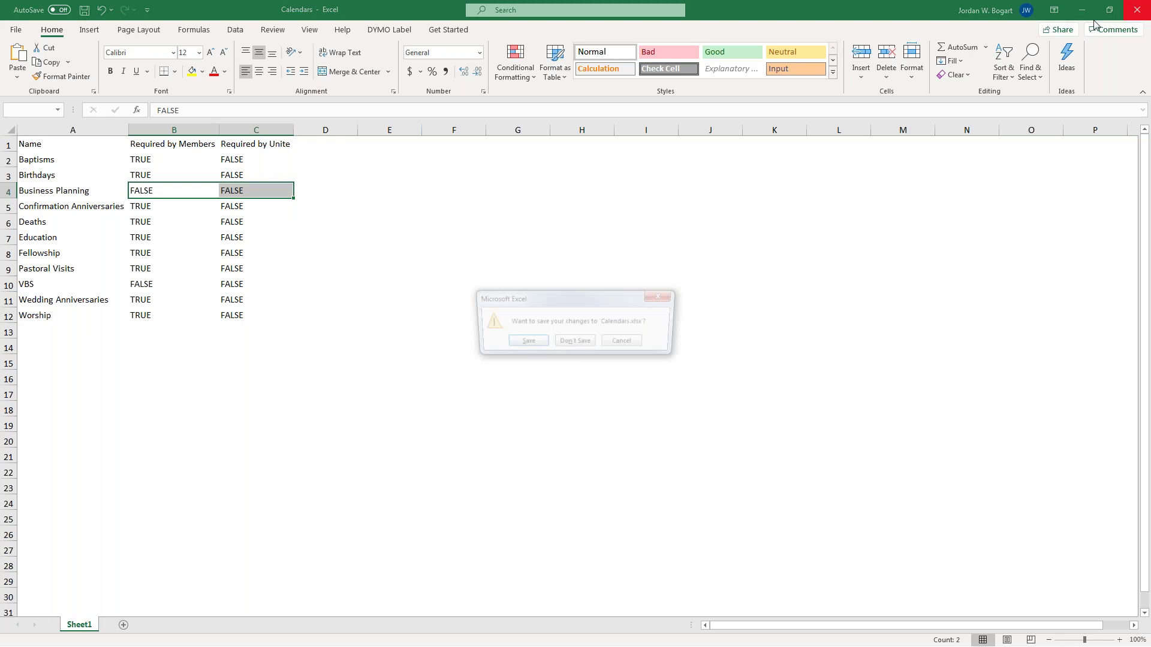
Discard the Excel changes and back out of deleting the VBS calendar
left_click(591, 345)
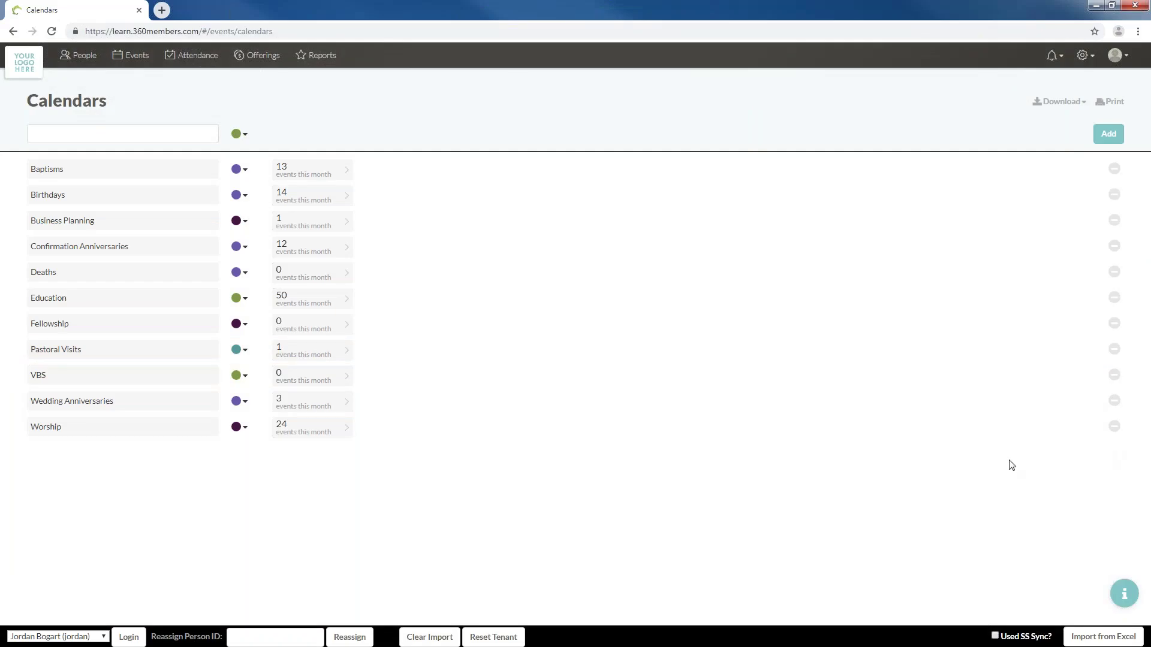
left_click(1114, 376)
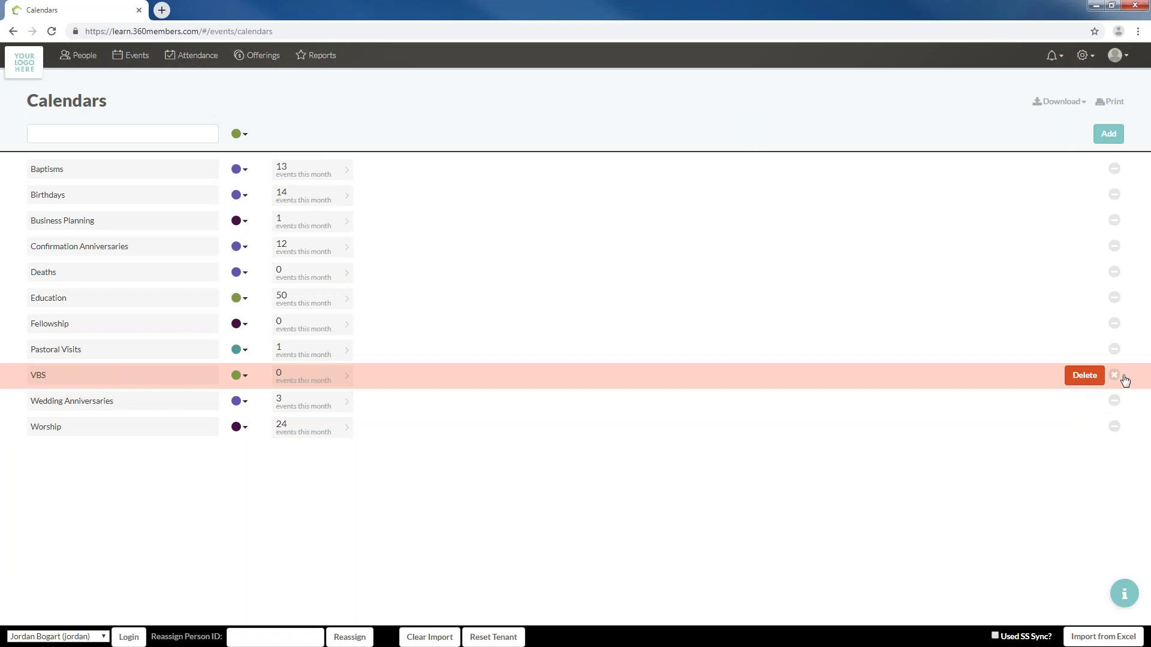
left_click(1114, 375)
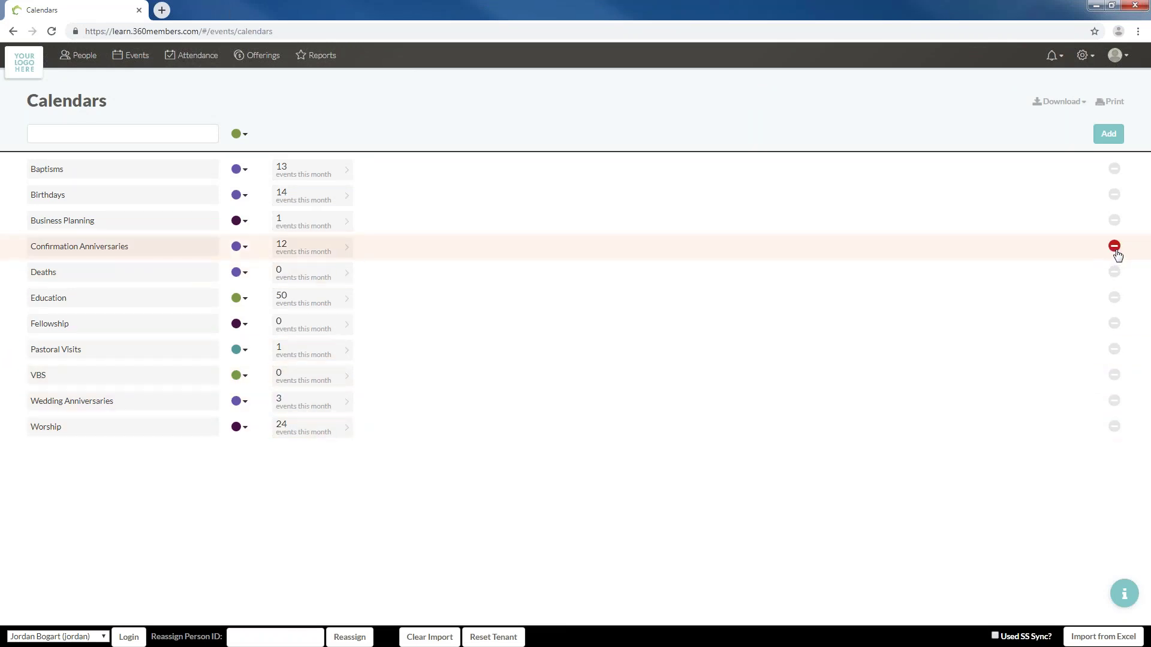
Back out of deleting Business Planning and open its September 2019 events
left_click(1115, 221)
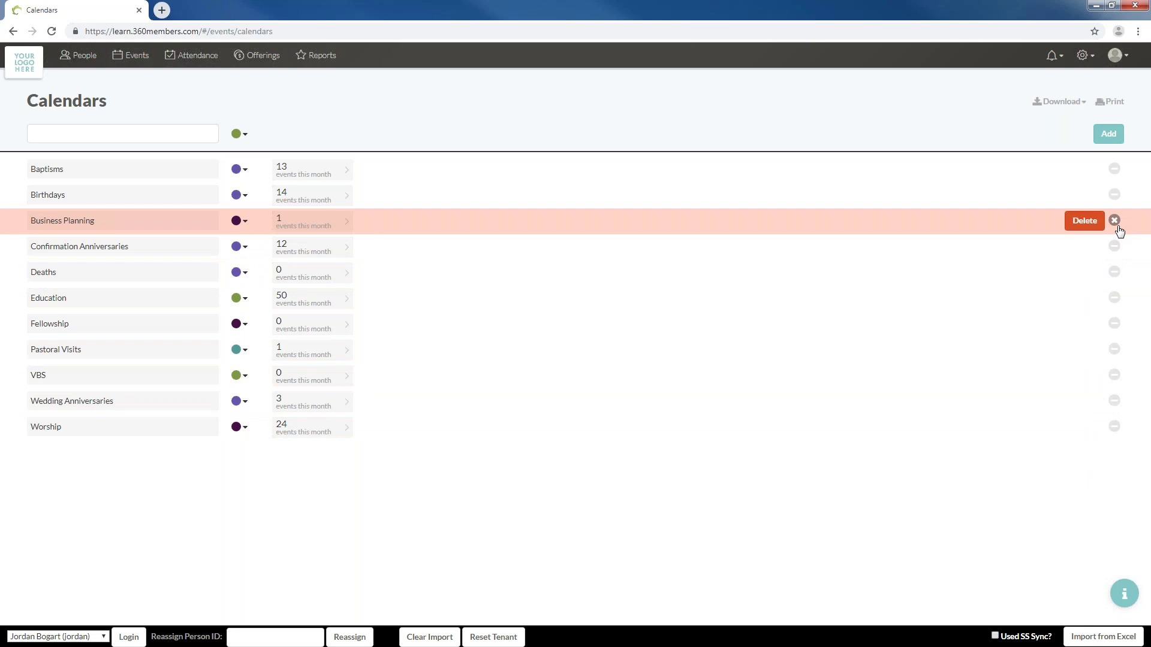
left_click(1116, 223)
left_click(308, 222)
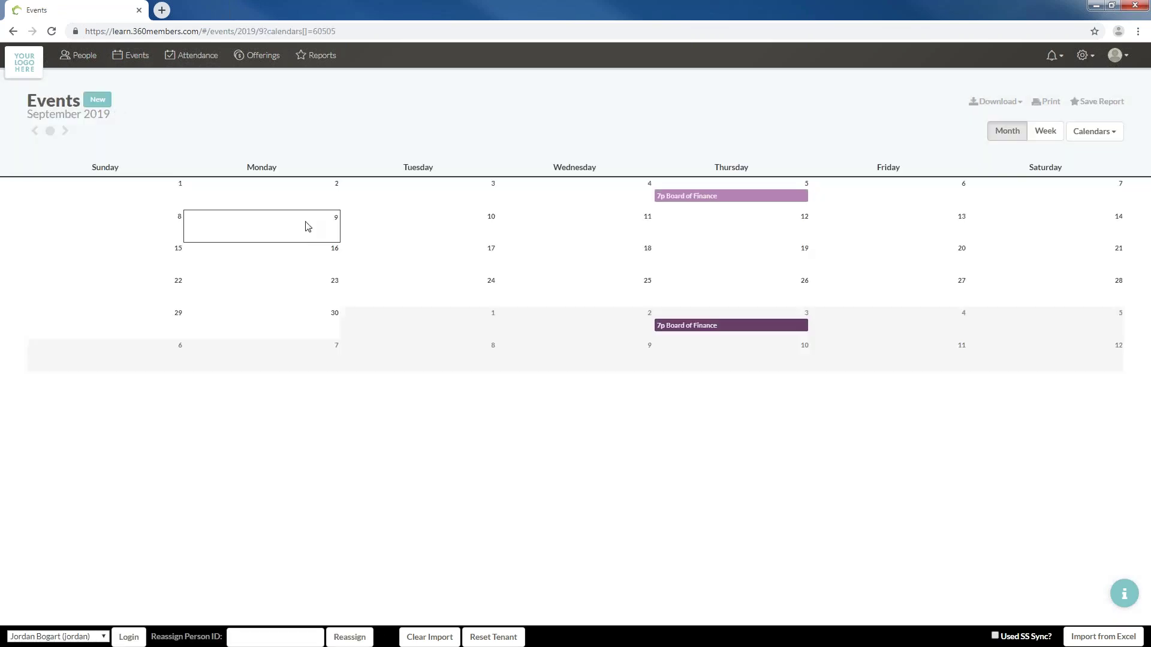
Open the Board of Finance event, glance at Attendance, and return to Events
left_click(775, 196)
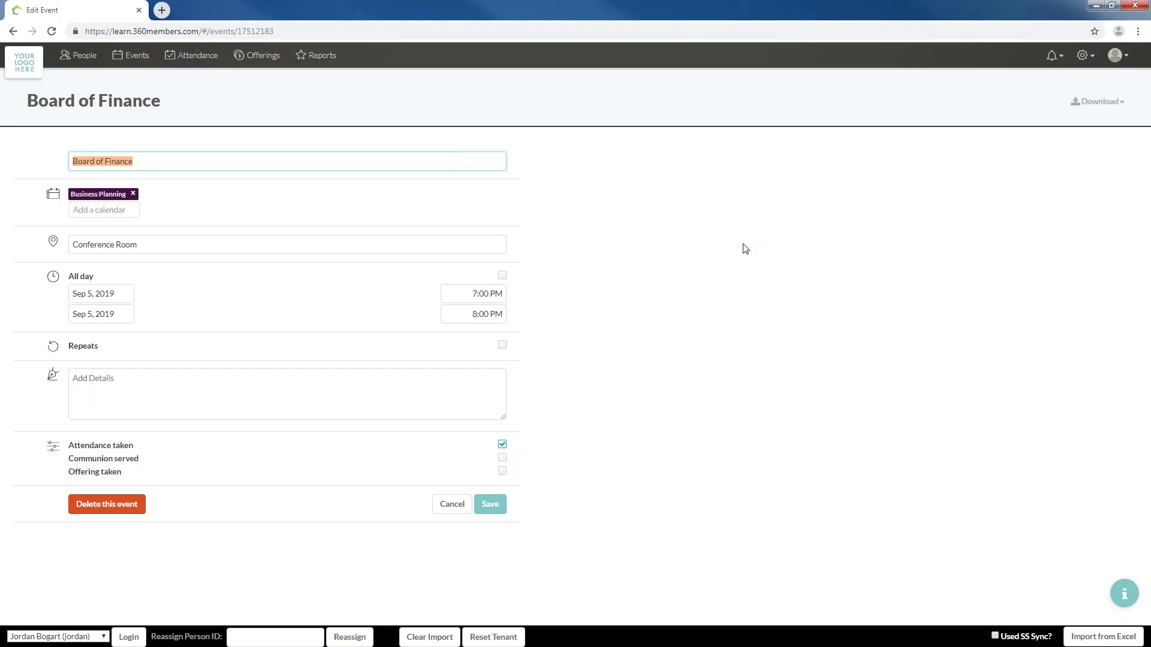
left_click(195, 55)
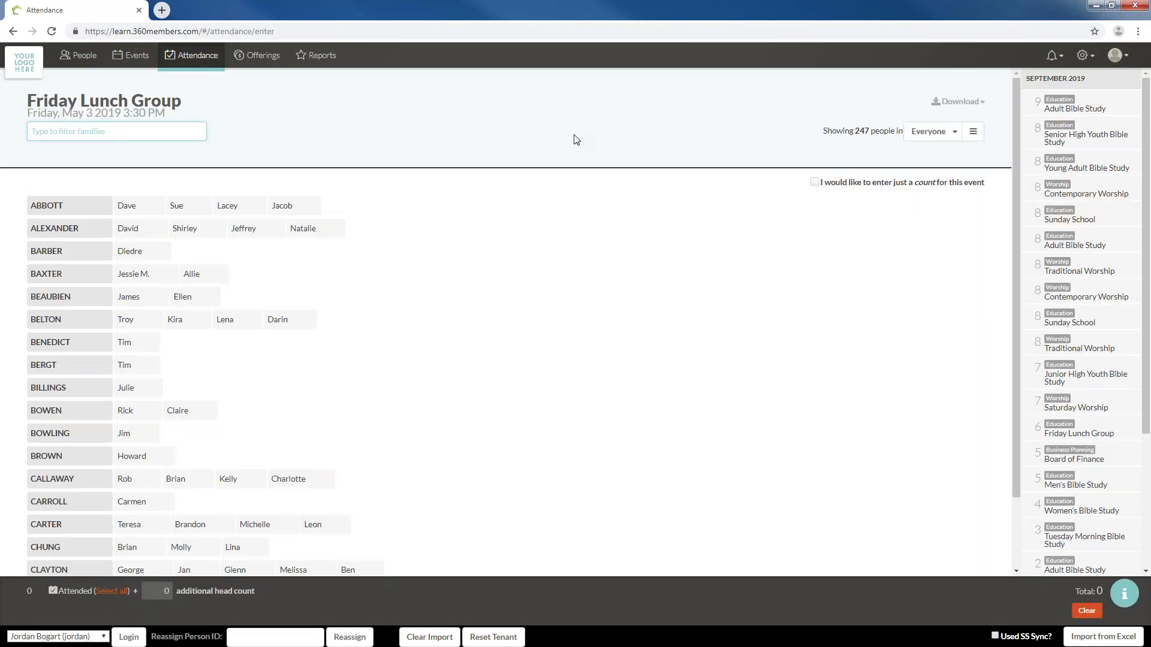
left_click(134, 55)
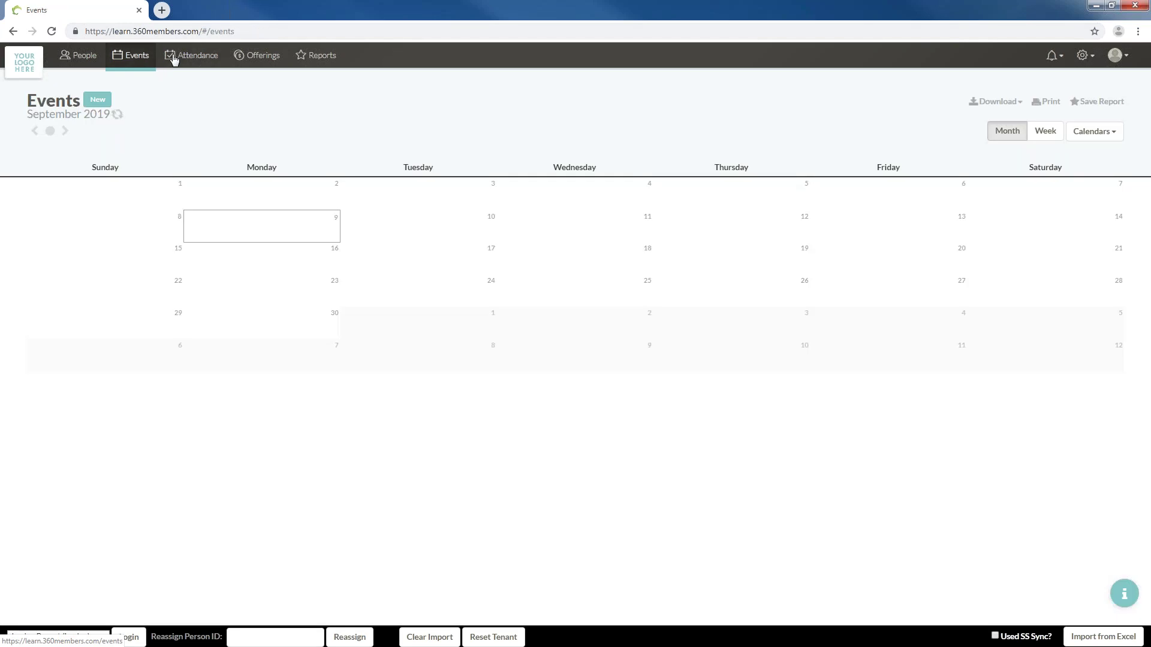
Filter the calendar to Business Planning with Birthdays hidden, then go to Attendance
left_click(1108, 134)
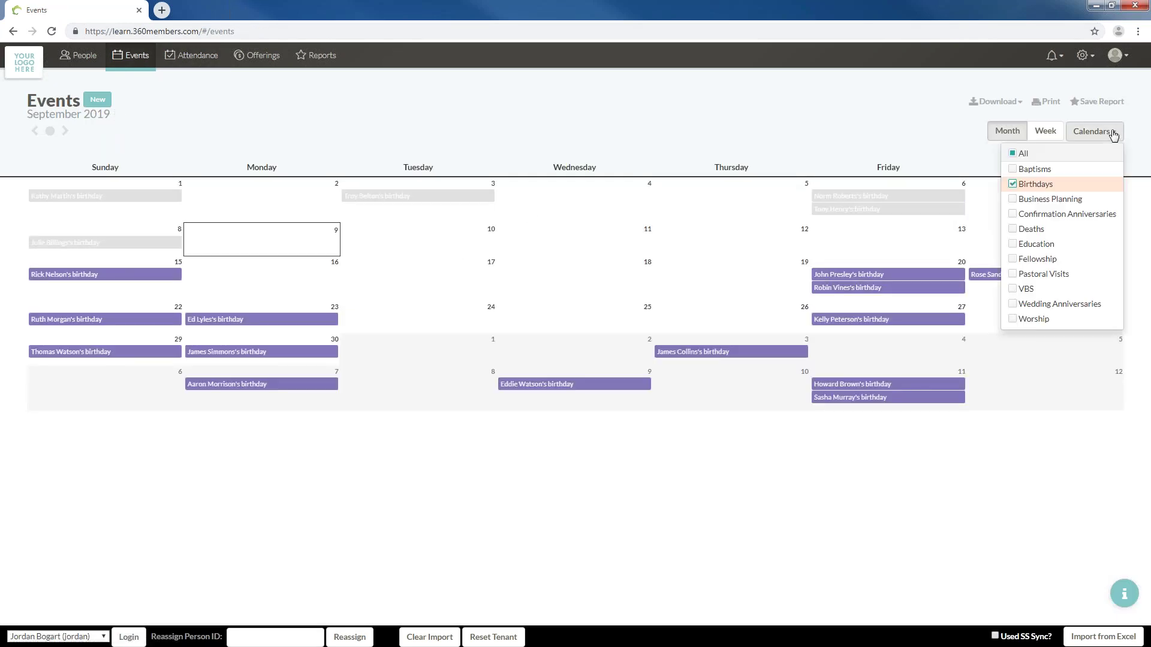
left_click(1060, 200)
left_click(1012, 184)
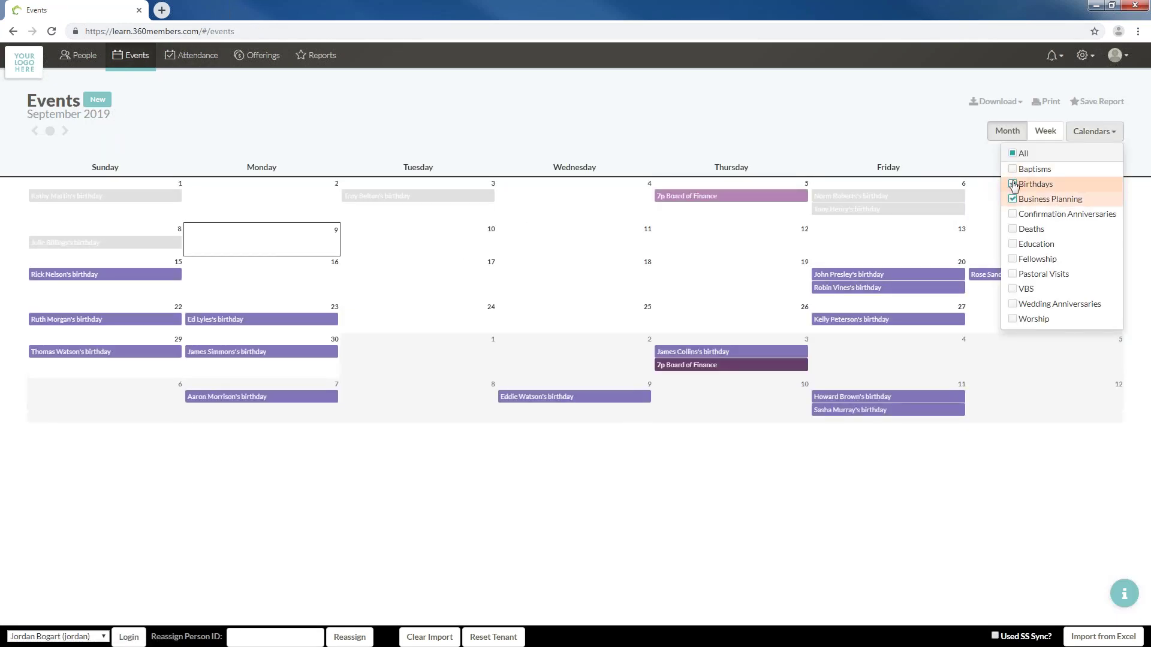
mouse_move(751, 203)
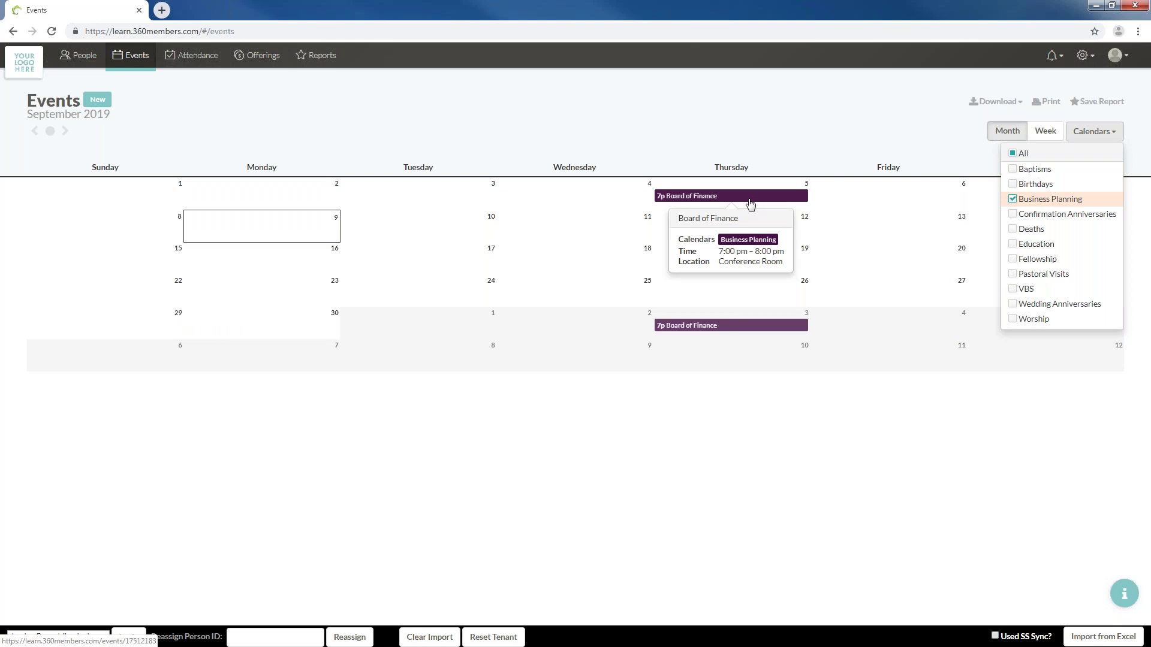
left_click(191, 55)
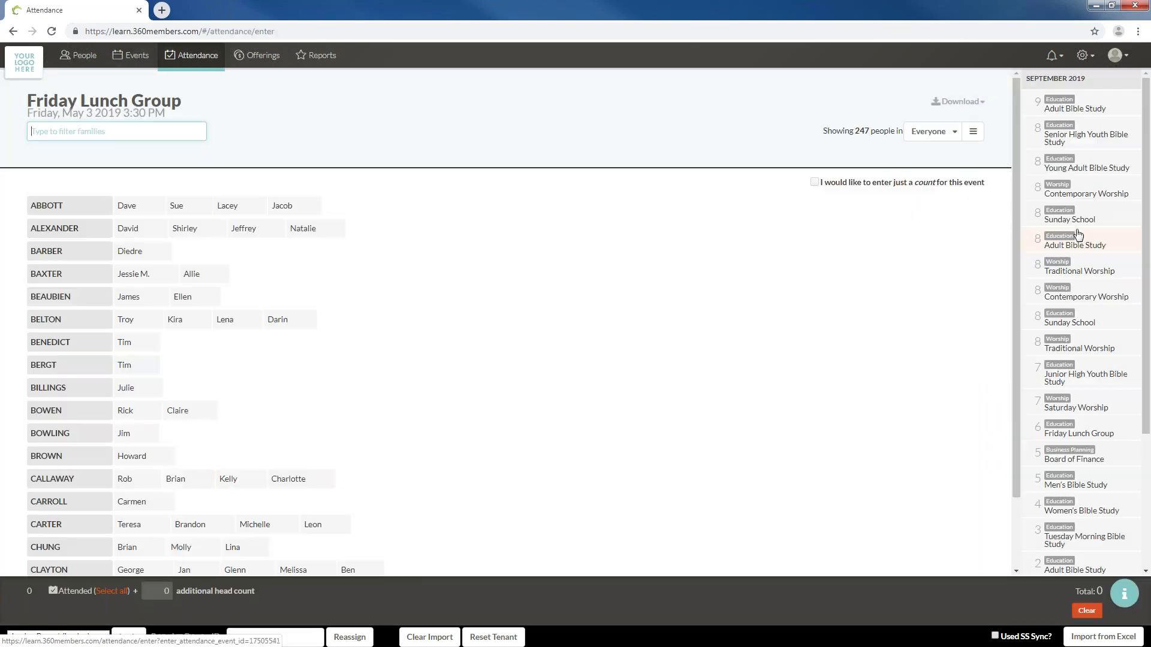
Mark two Abbotts and one Alexander attending the Sep 5 Board of Finance meeting, then return to People
scroll(1109, 360, "down", 4)
scroll(1092, 306, "up", 2)
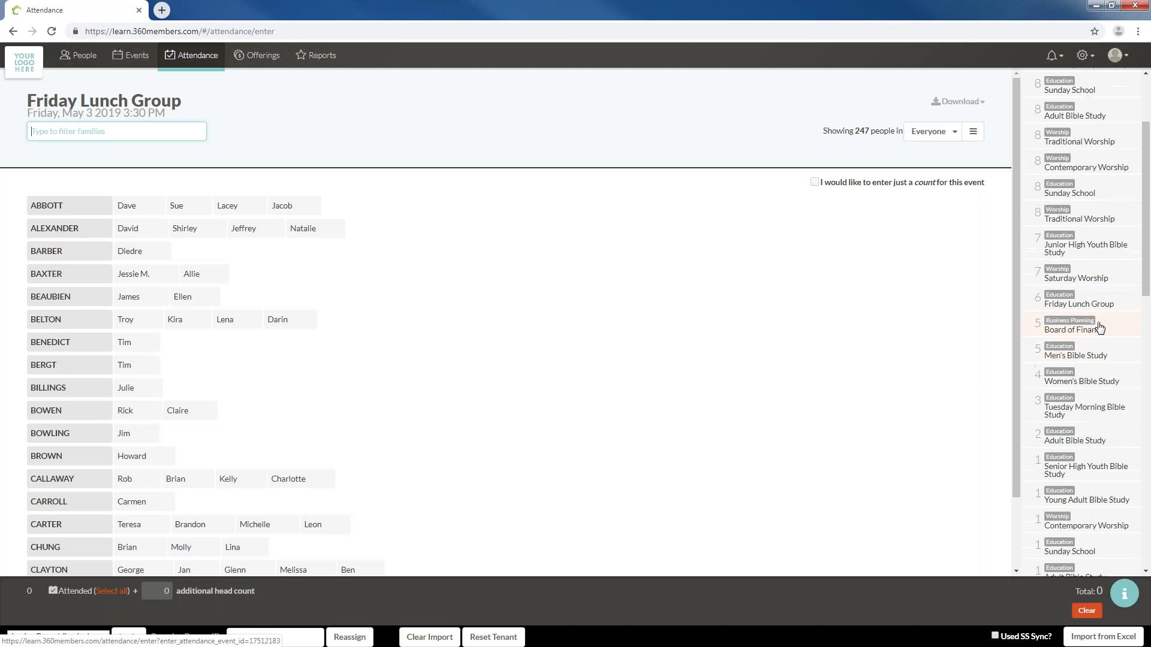
left_click(1100, 328)
left_click(137, 206)
left_click(189, 205)
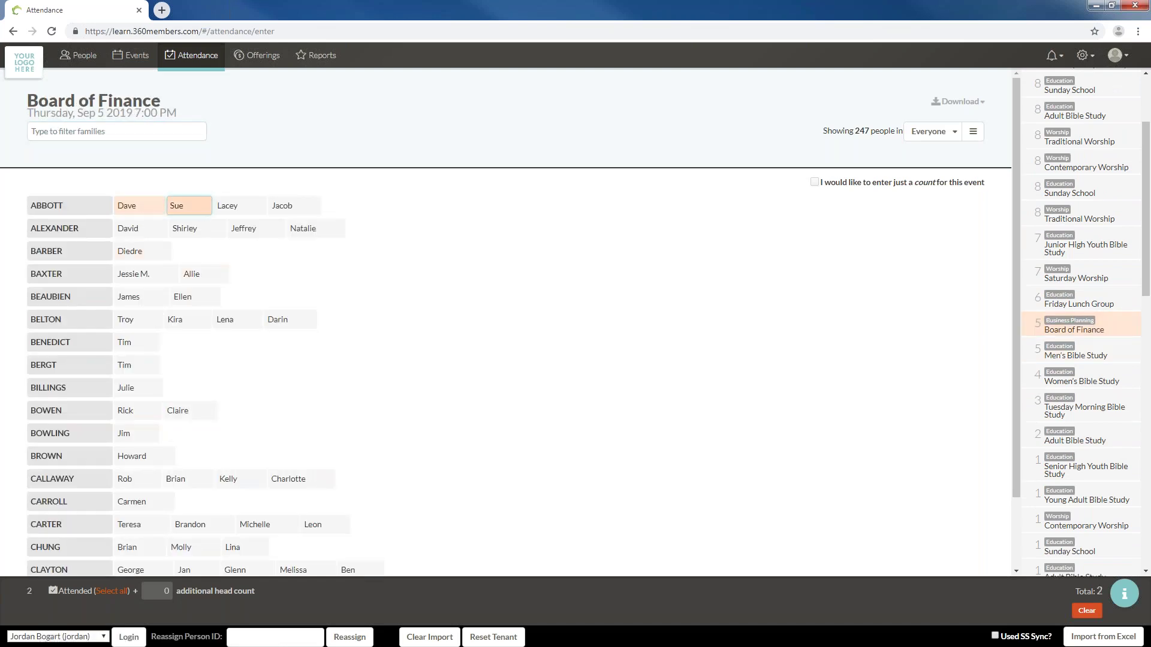
left_click(141, 235)
left_click(87, 57)
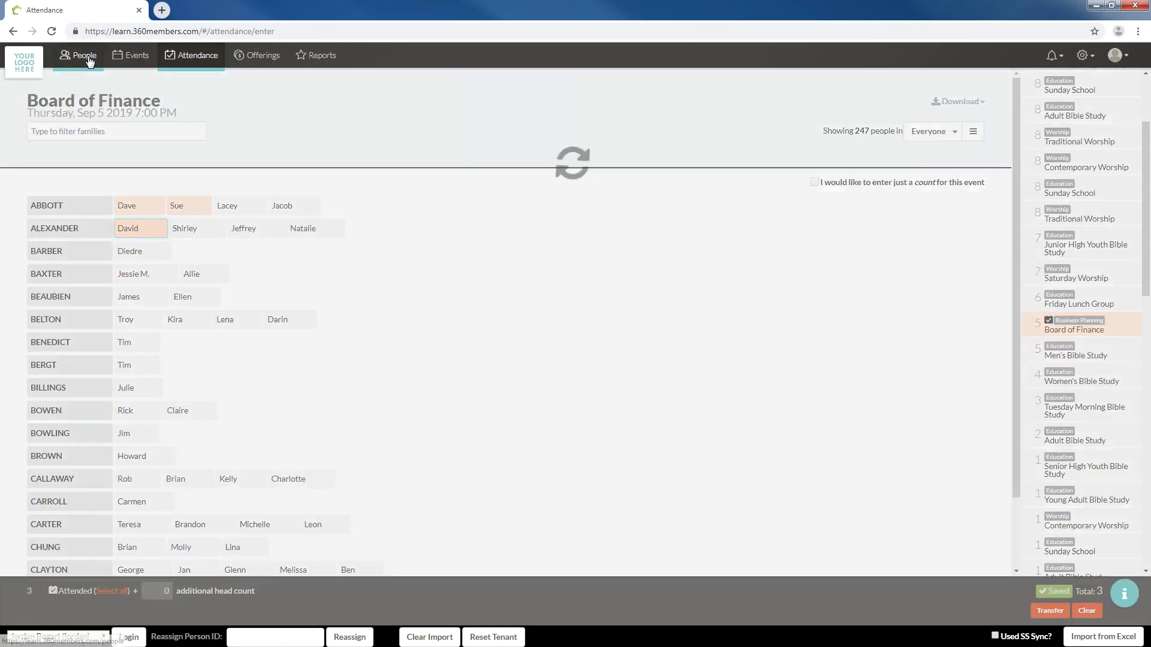
left_click(1073, 55)
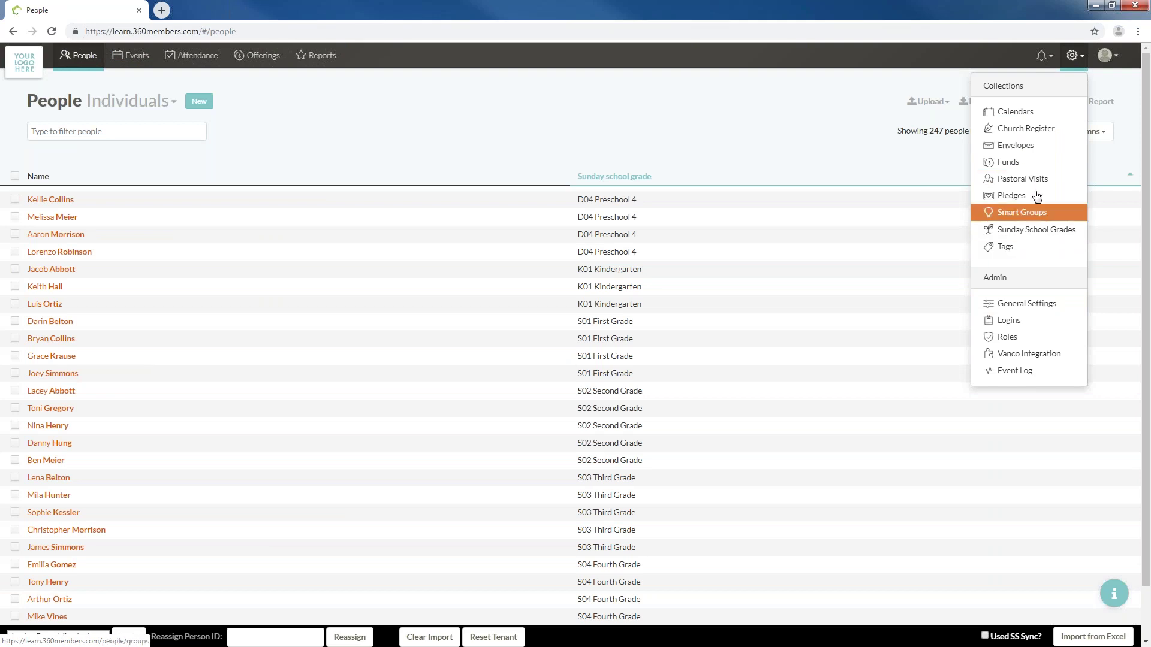
From the Calendars list, start deleting Business Planning, then keep it after the events warning
left_click(1014, 112)
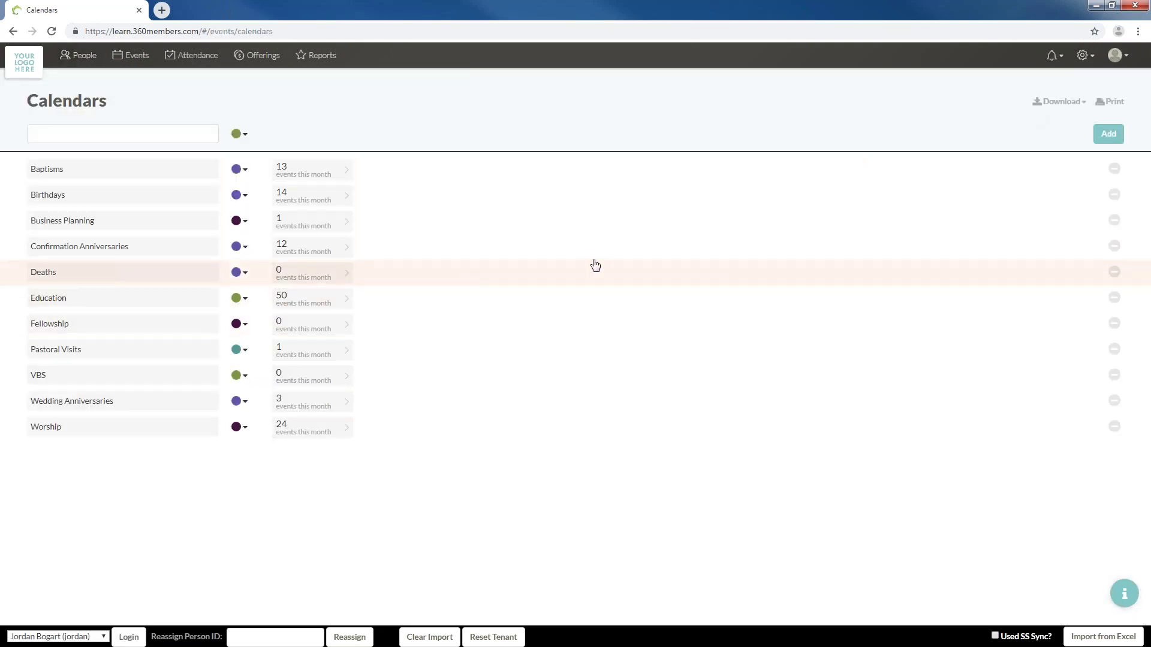
left_click(1115, 221)
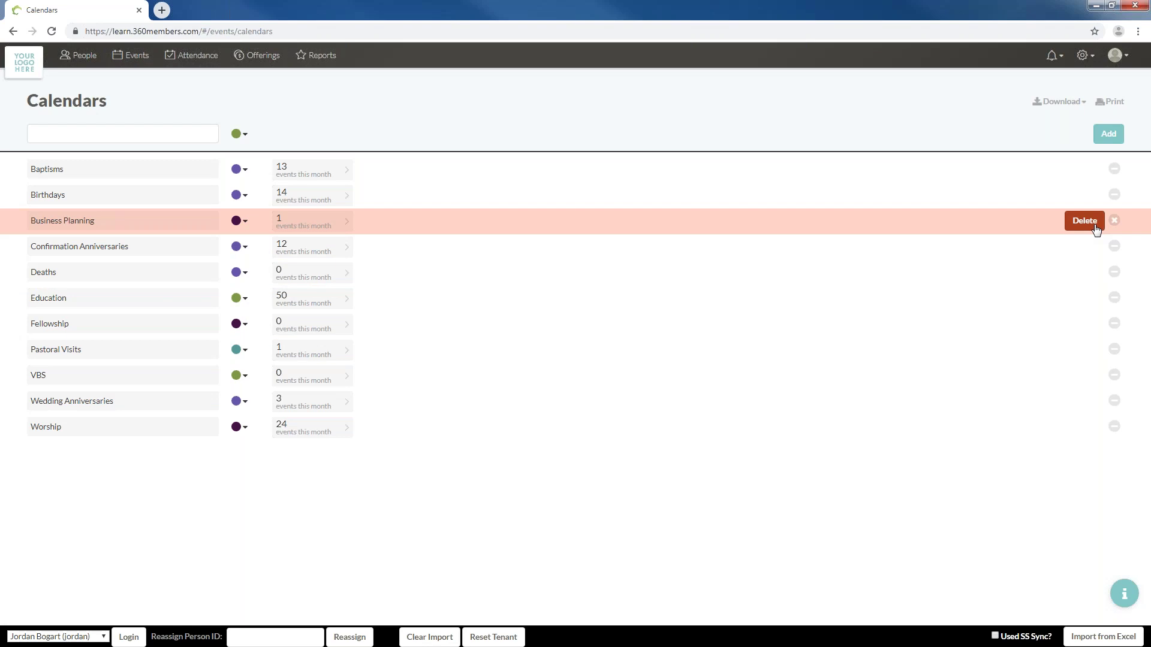
left_click(1084, 221)
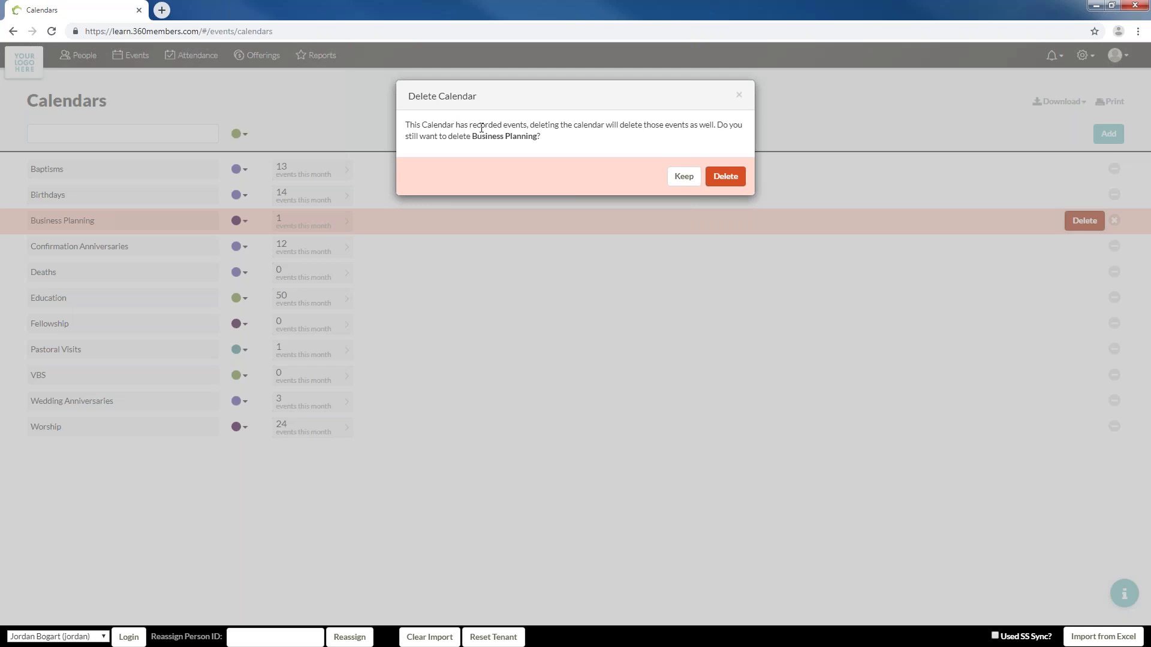
left_click_drag(481, 127, 599, 138)
left_click(600, 139)
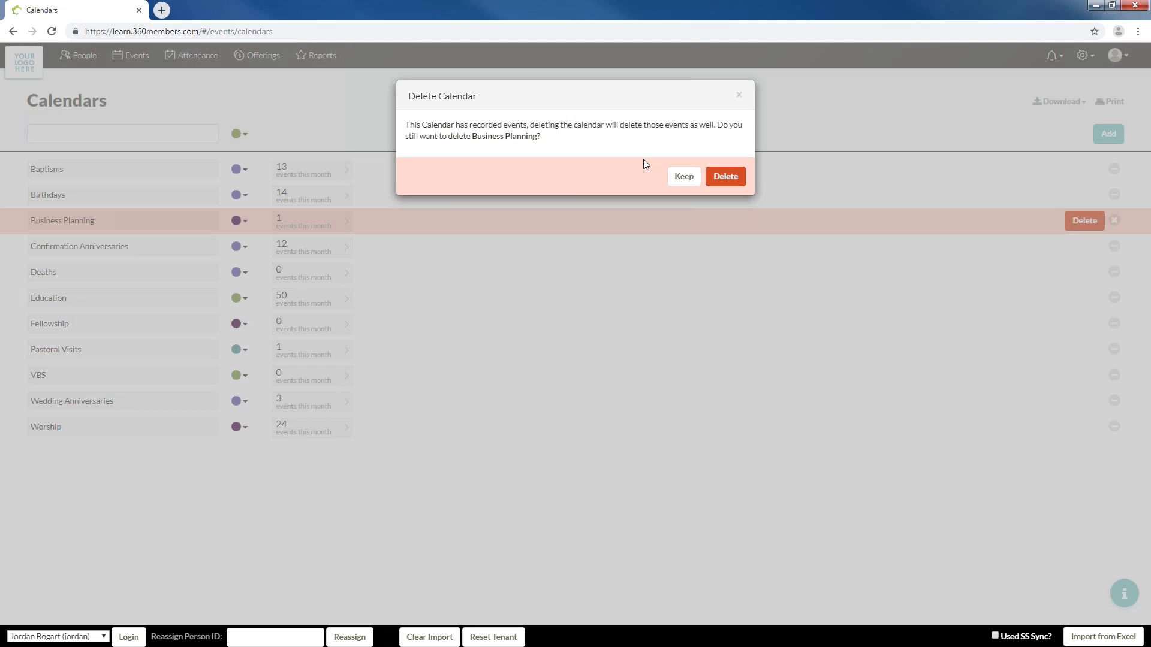
left_click(682, 178)
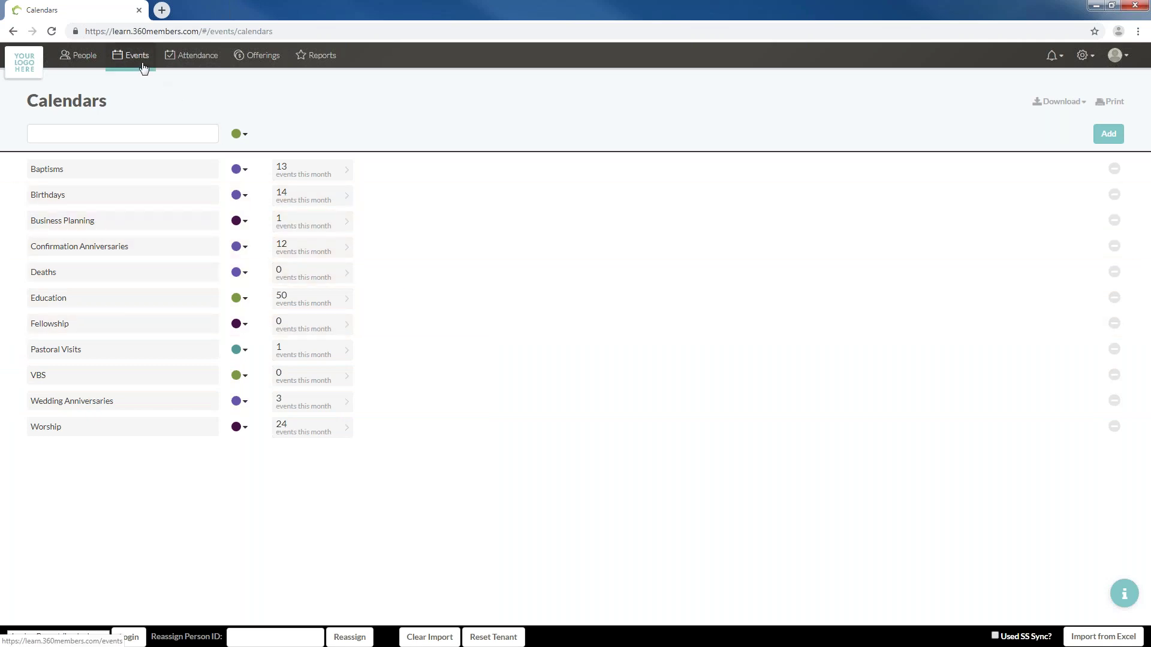
Open September 2019 Events and uncheck Business Planning so only Birthdays remain
left_click(143, 67)
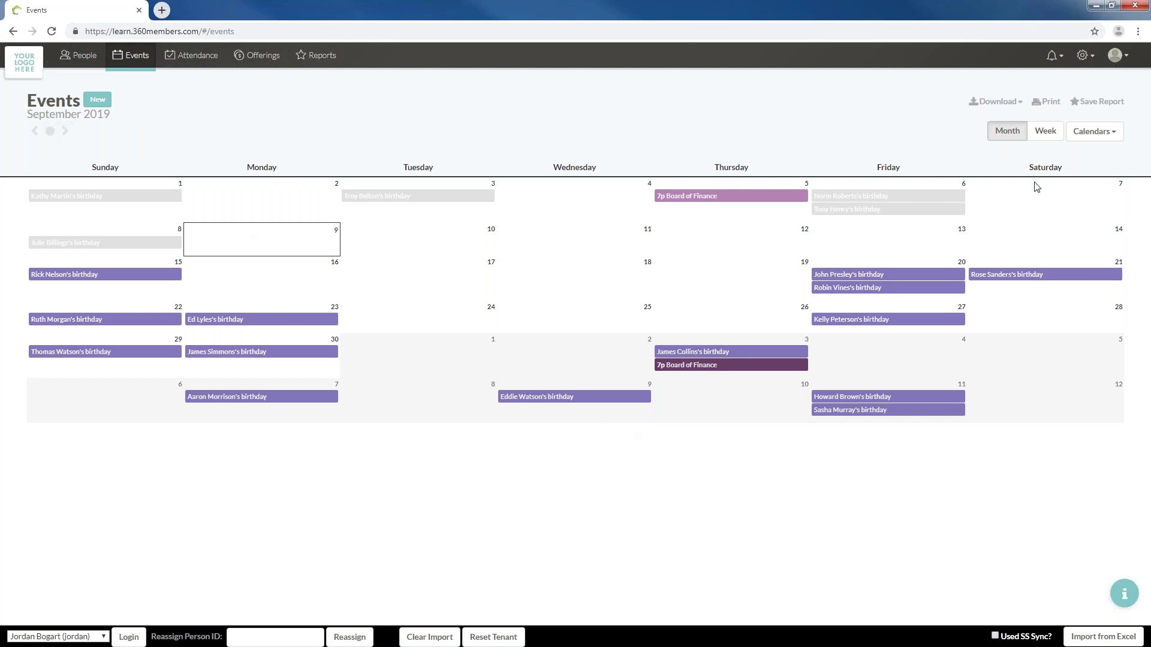
left_click(1089, 136)
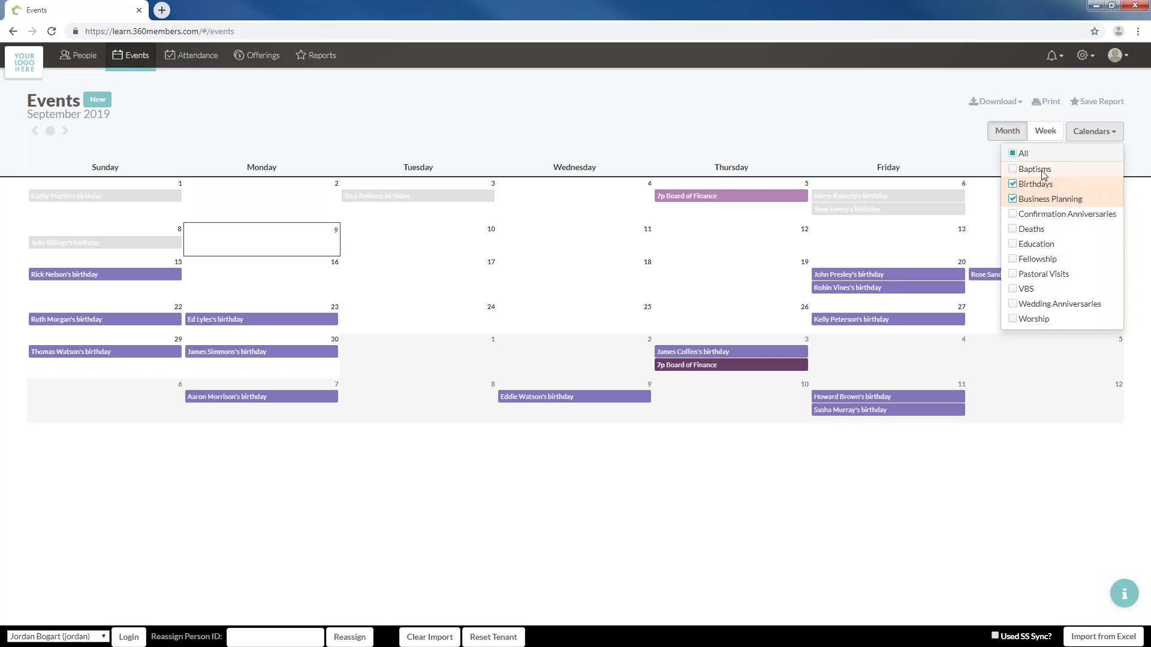
left_click(1042, 171)
left_click(1041, 171)
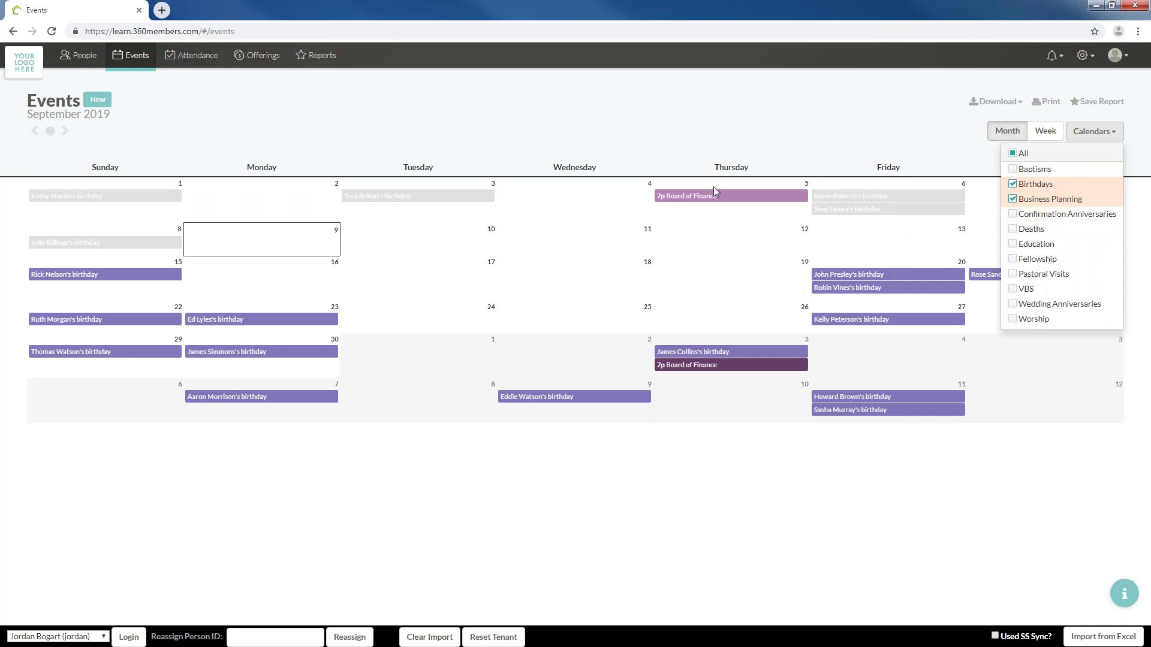
mouse_move(719, 197)
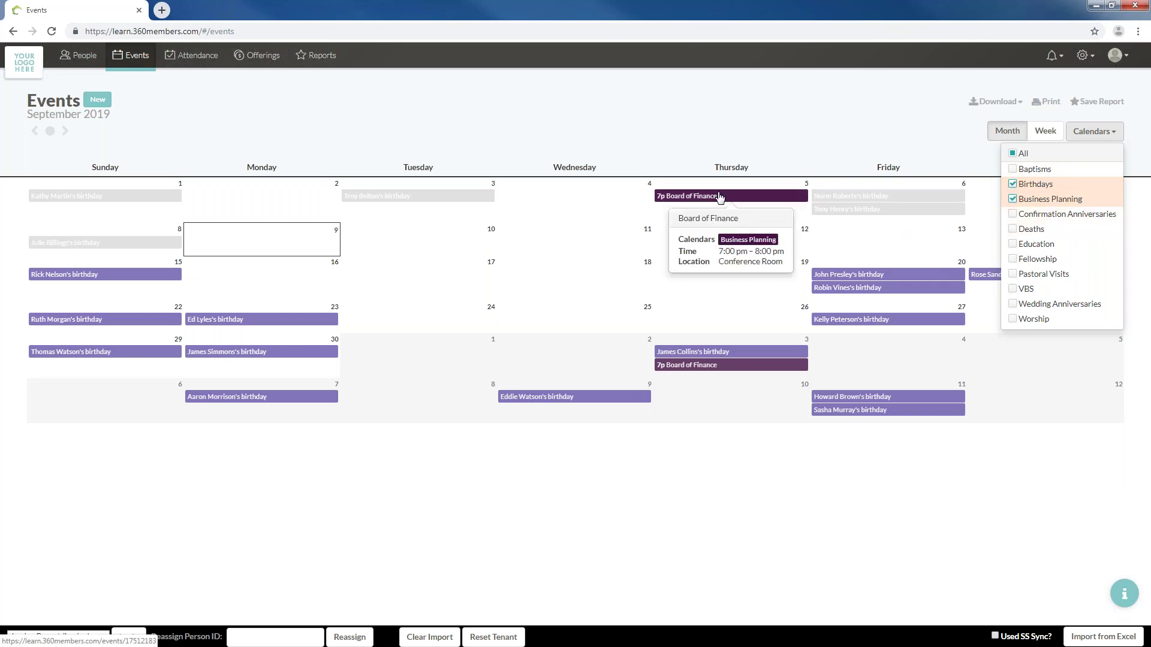
left_click(1012, 205)
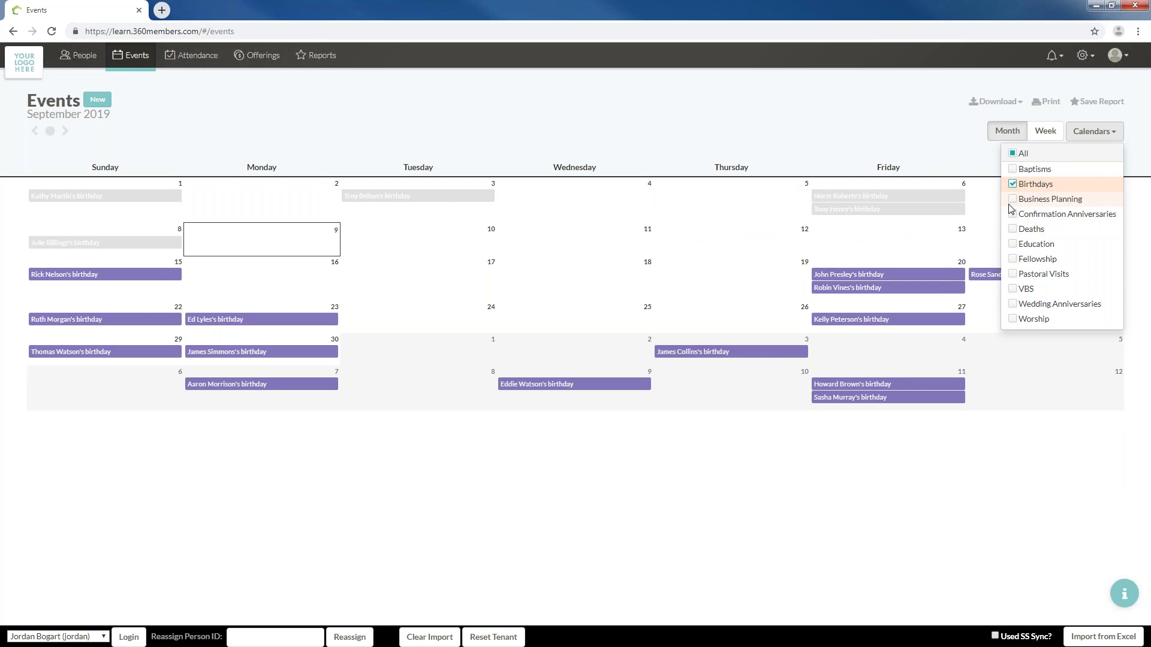
left_click(596, 150)
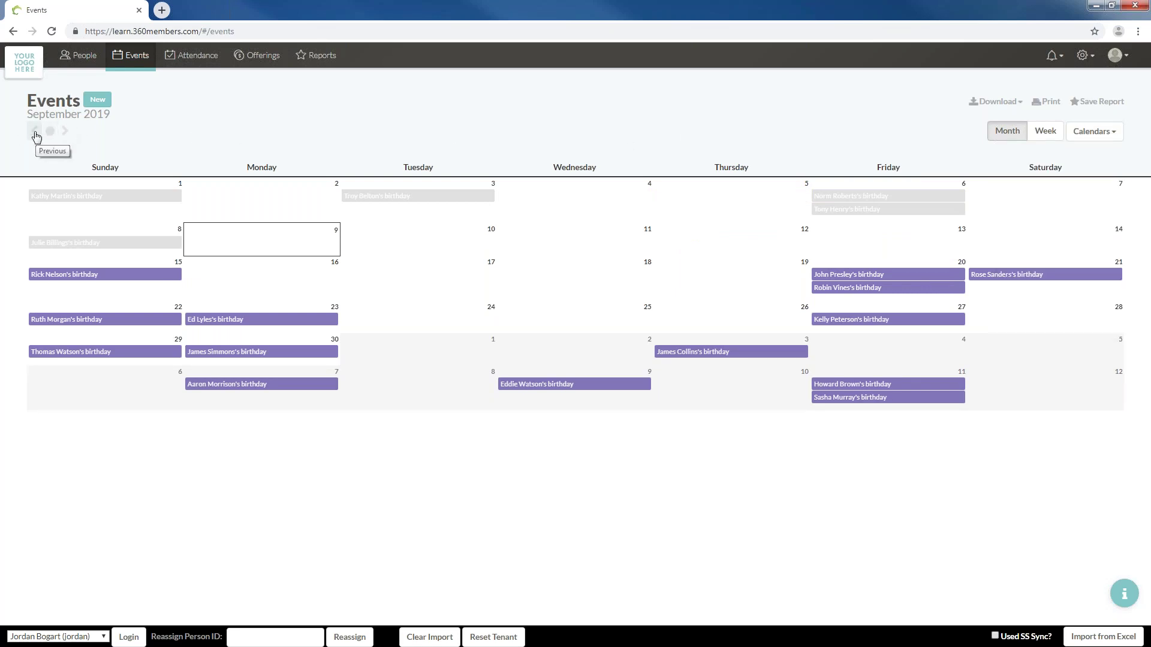
left_click(43, 136)
left_click(35, 132)
left_click(36, 132)
left_click(68, 134)
left_click(38, 135)
left_click(37, 133)
left_click(66, 132)
left_click(66, 132)
left_click(66, 131)
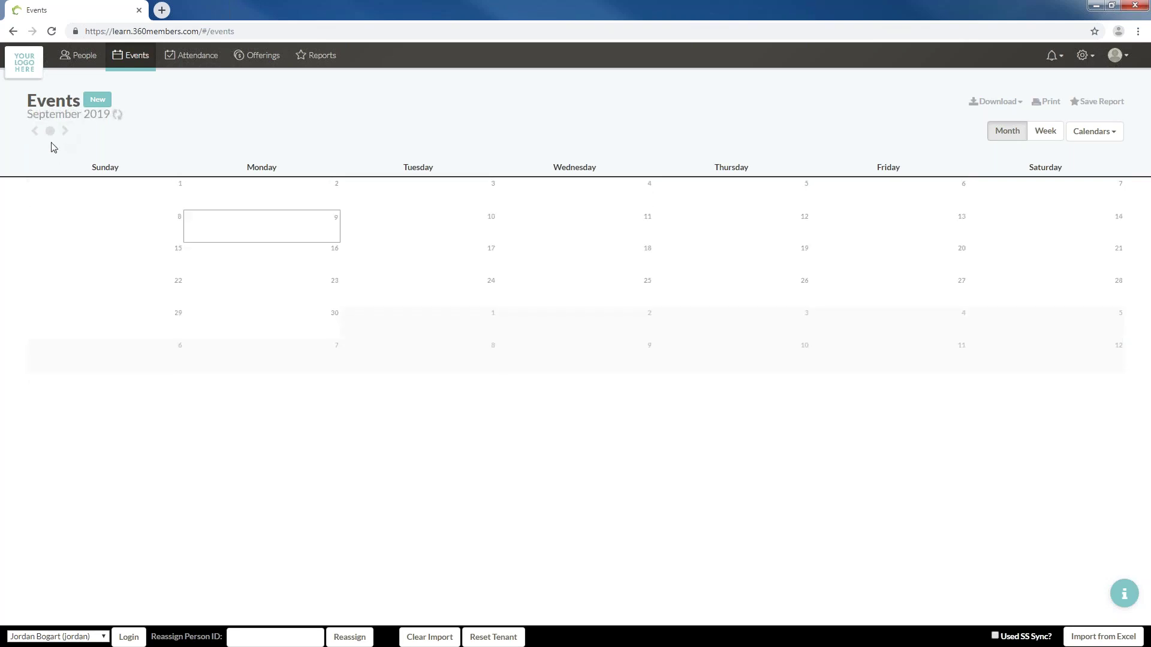
left_click(67, 141)
left_click(67, 138)
left_click(66, 138)
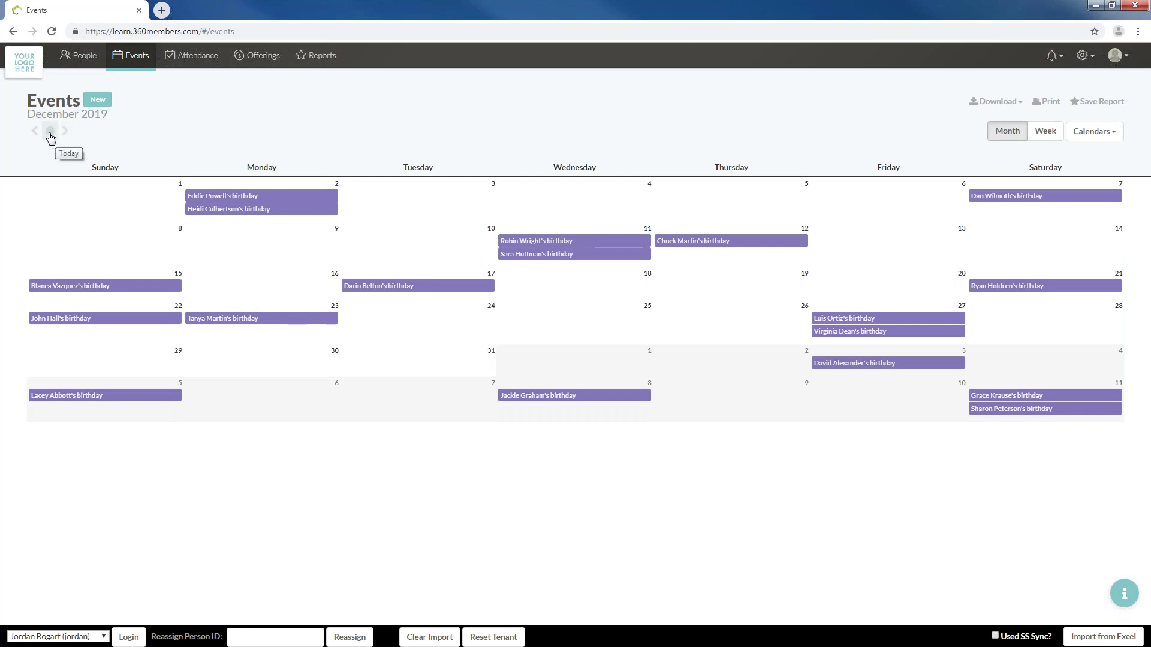
left_click(51, 138)
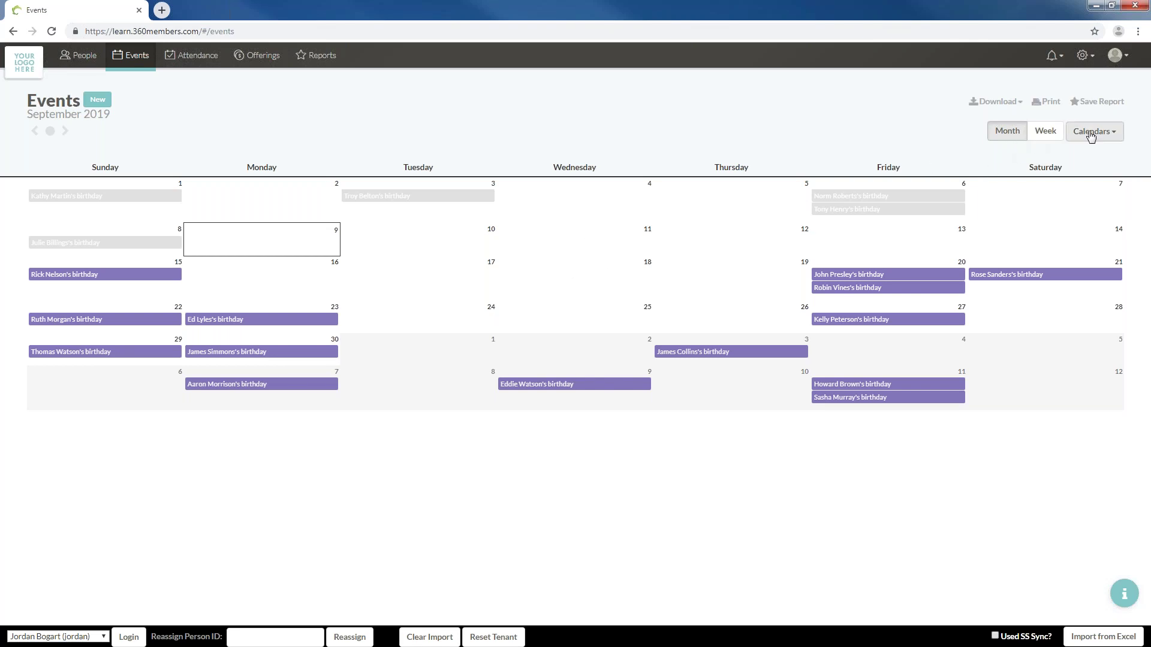
Add Education and VBS to the calendar filter and switch to the Sep 8–14 week view
left_click(1092, 132)
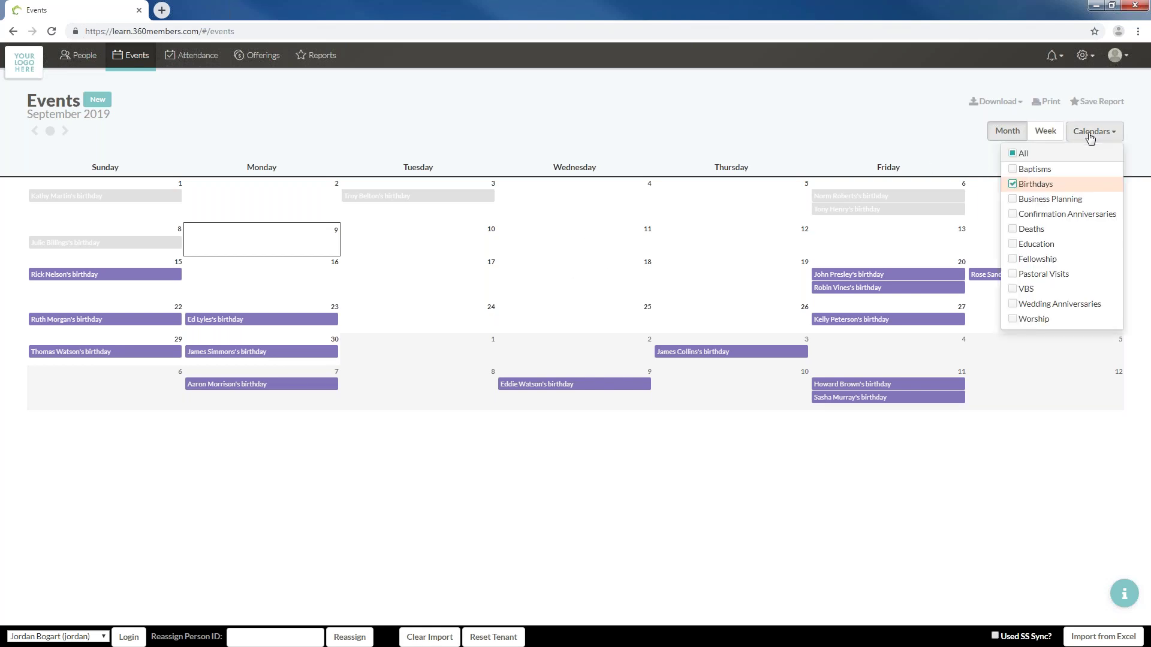
left_click(1036, 246)
left_click(1026, 289)
left_click(634, 89)
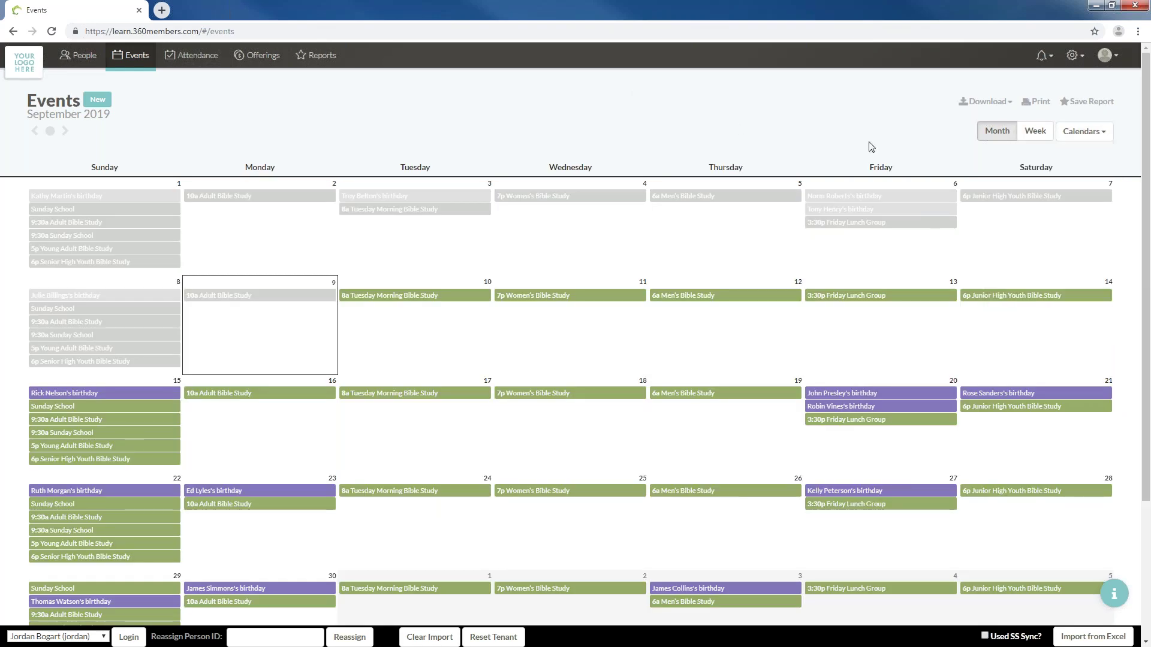
left_click(1043, 137)
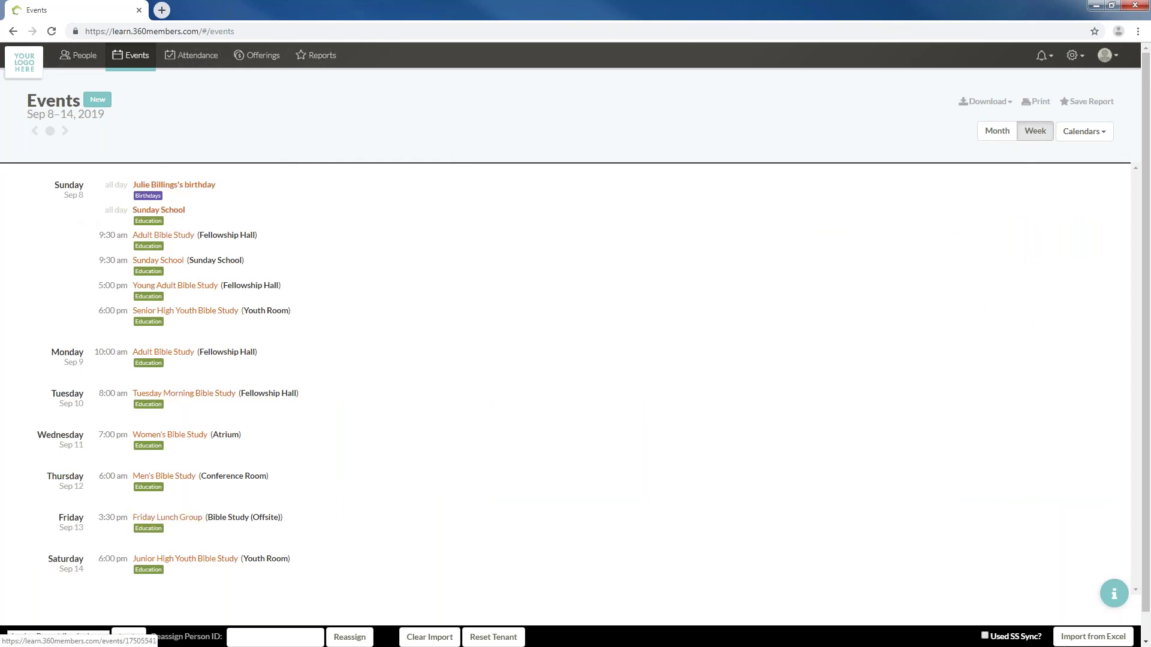
Open and close the Sep 8–14 week print preview, then return to the September month view
left_click_drag(150, 195, 186, 207)
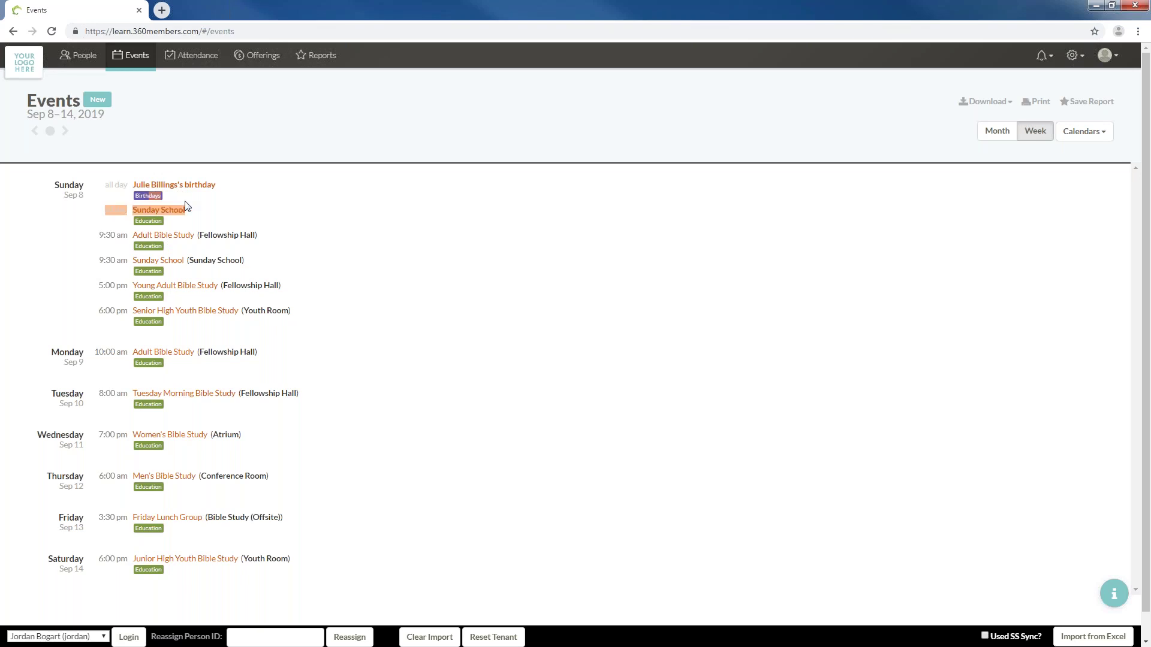
left_click(151, 200)
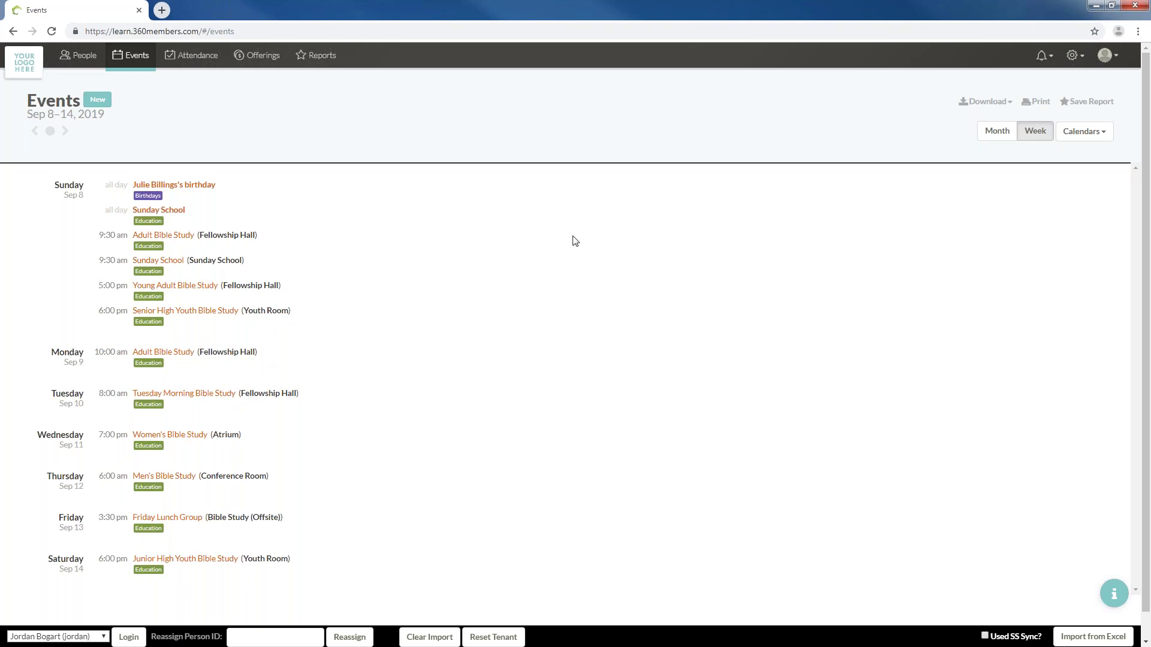
left_click(1042, 101)
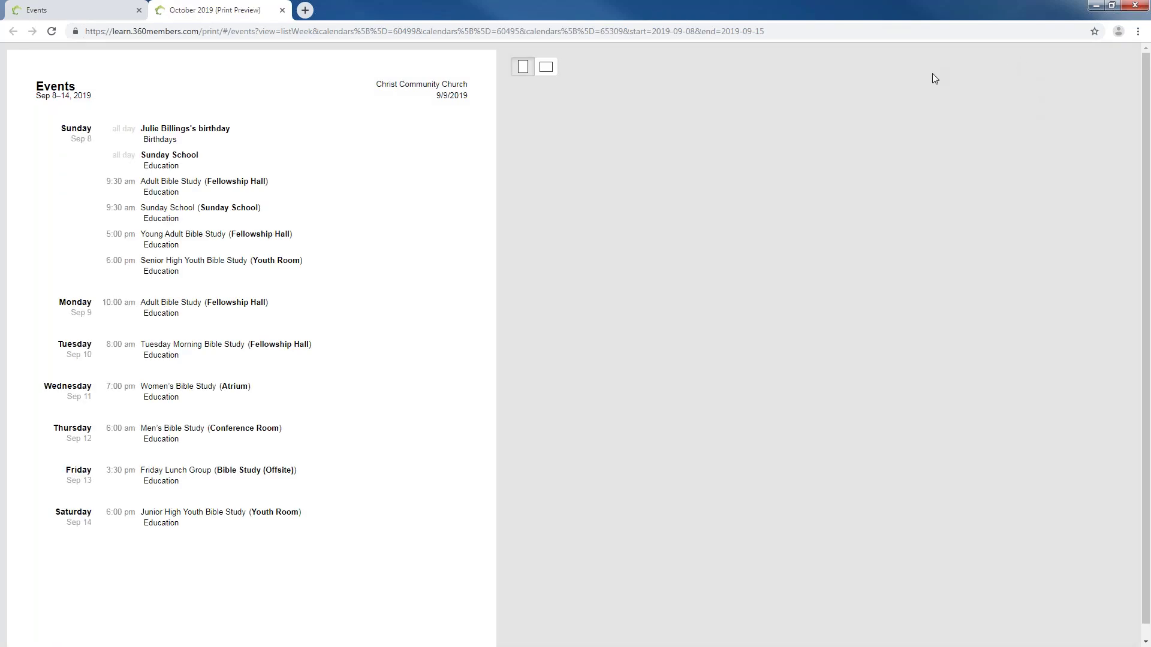
left_click(281, 10)
left_click(995, 131)
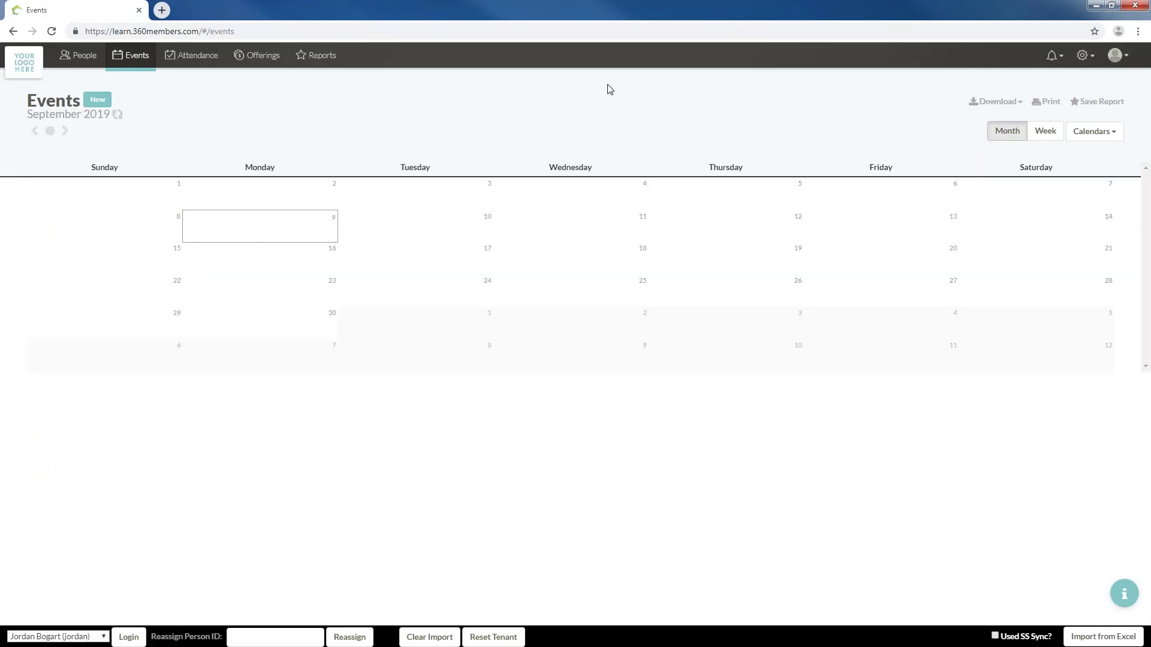
Open the September 2019 month print preview and settle on landscape orientation
scroll(827, 239, "down", 3)
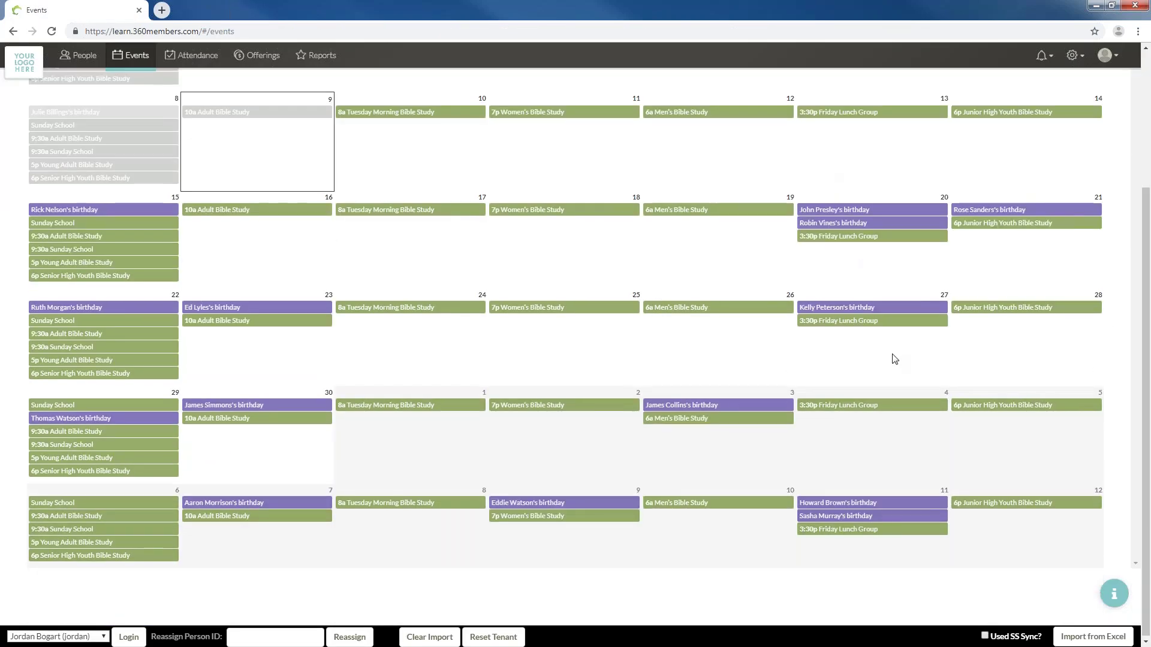
scroll(894, 357, "up", 3)
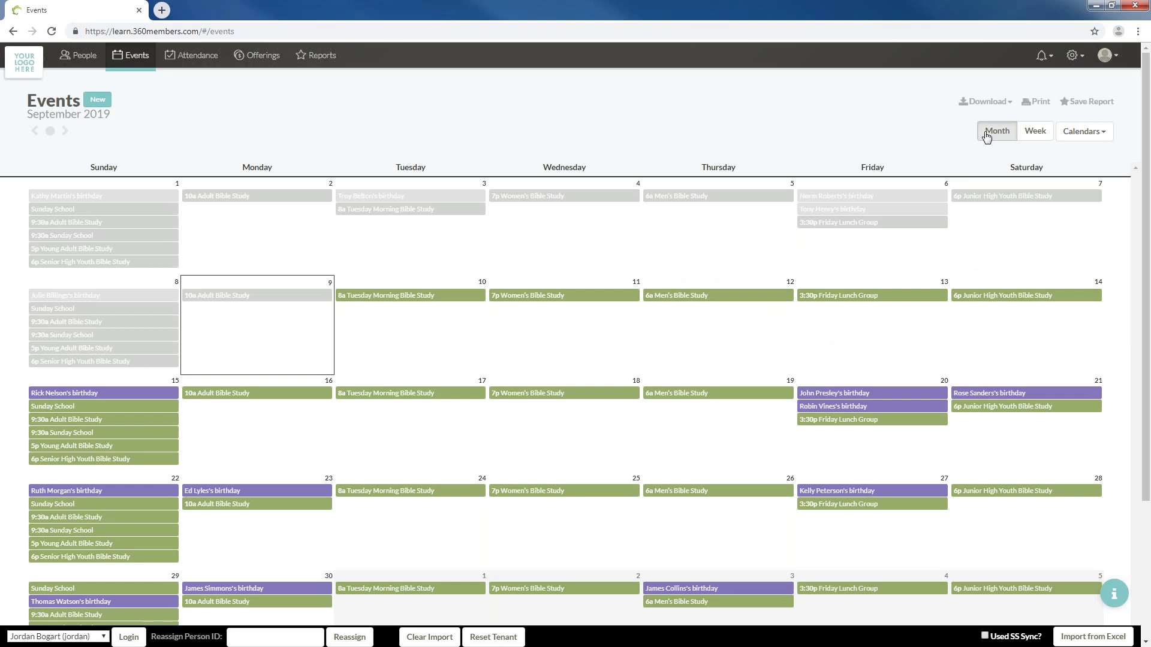
left_click(1037, 102)
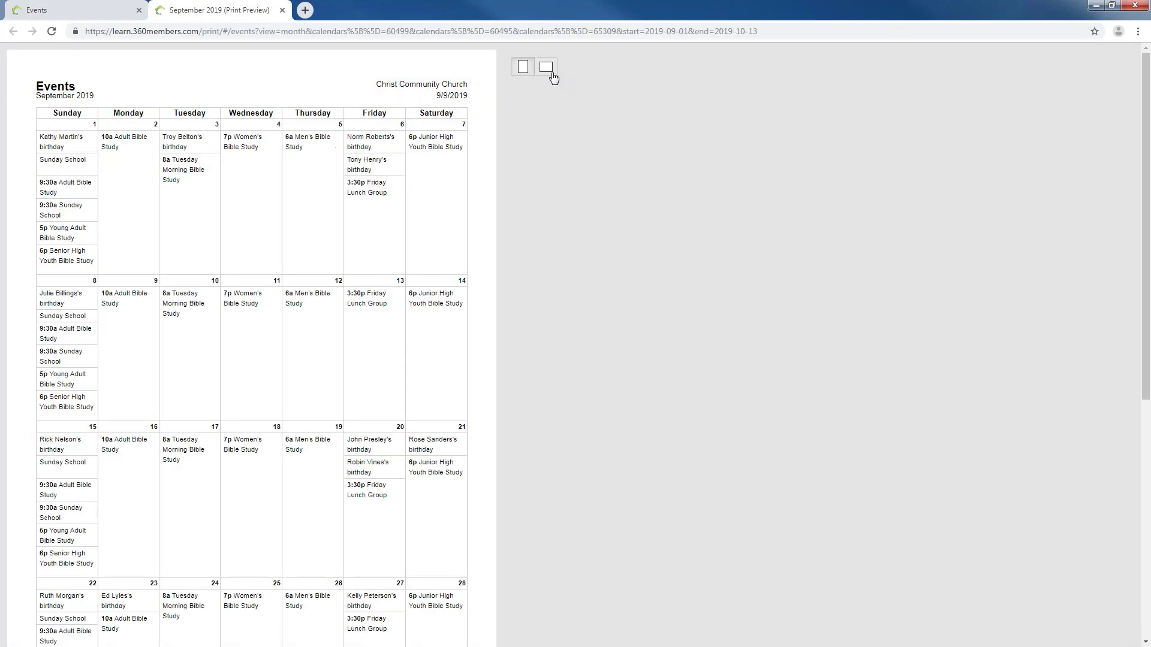
left_click(546, 66)
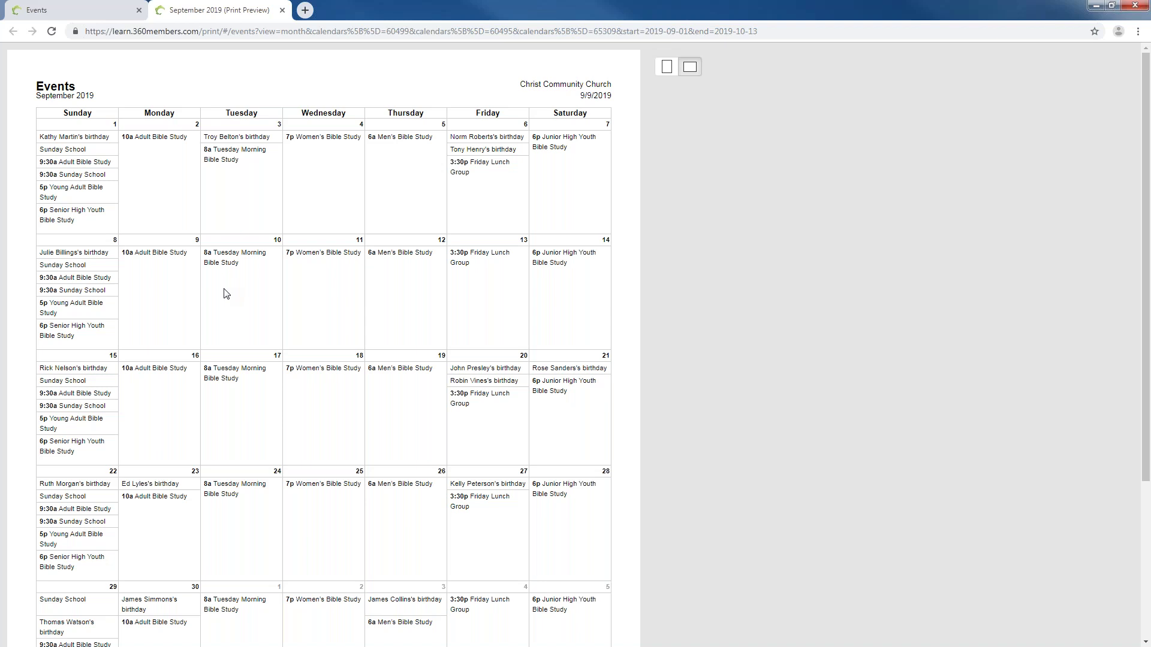
left_click(667, 68)
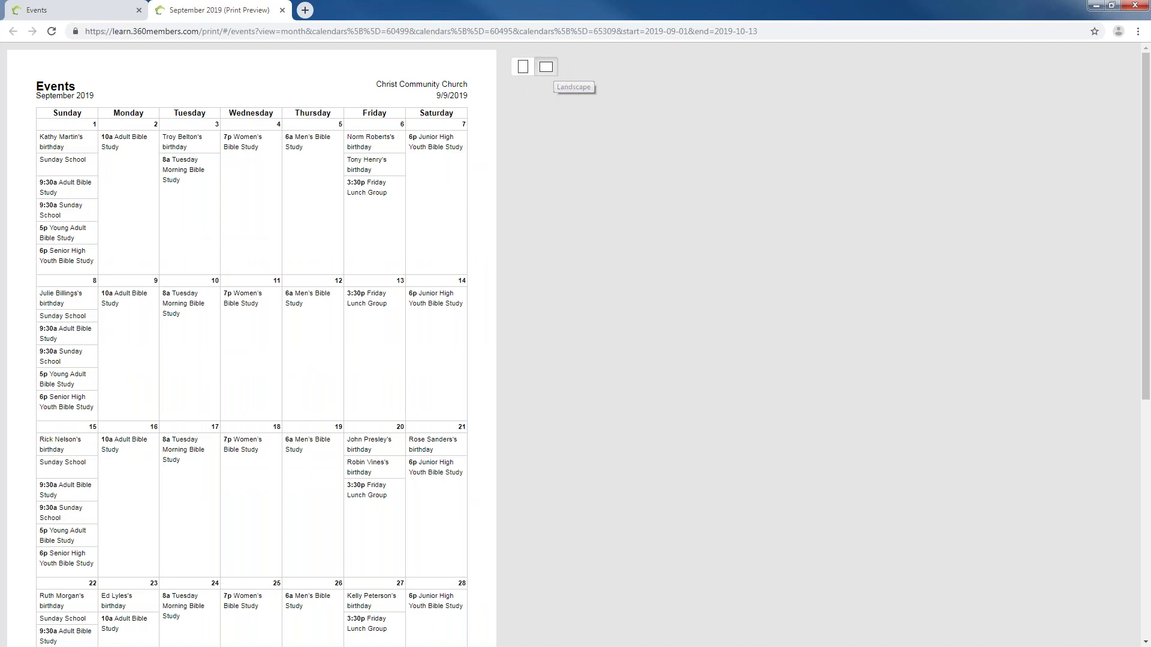
left_click(554, 70)
scroll(592, 306, "down", 3)
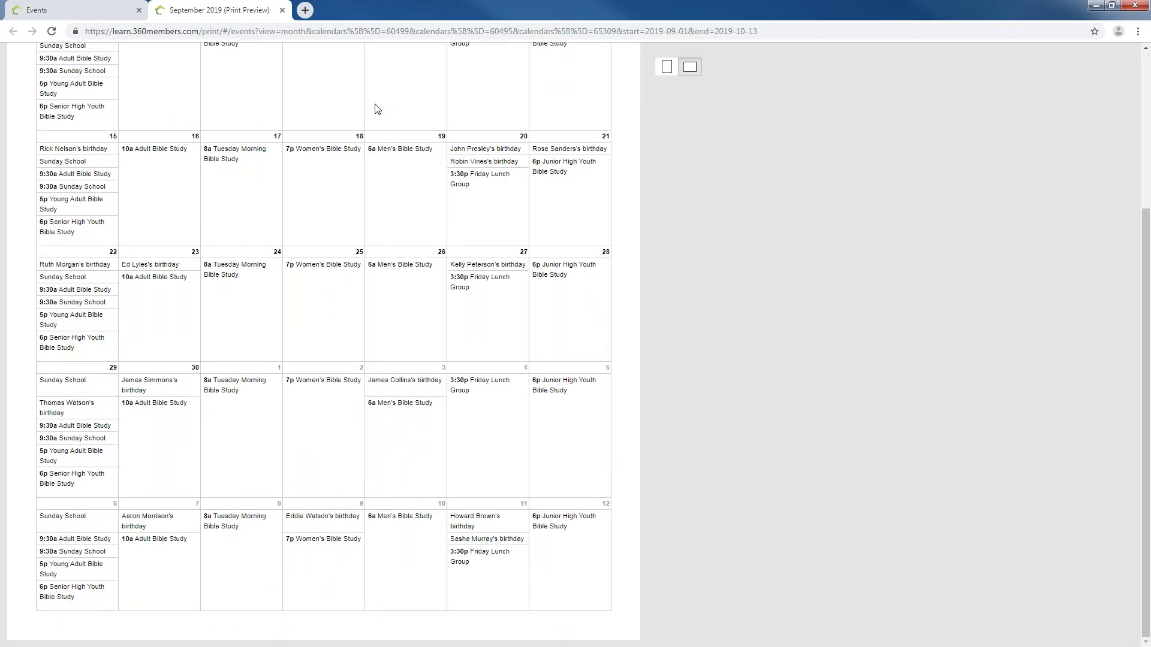
Close the print preview and download September 2019 as a Word calendar, Events.docx
left_click(282, 11)
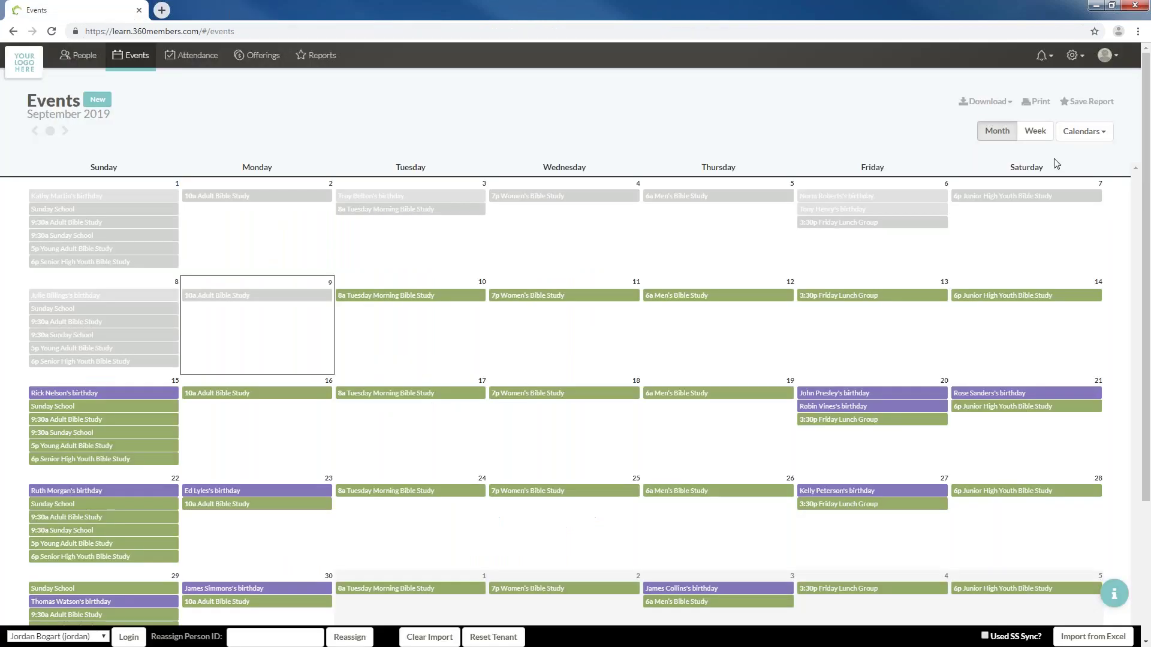
left_click(989, 102)
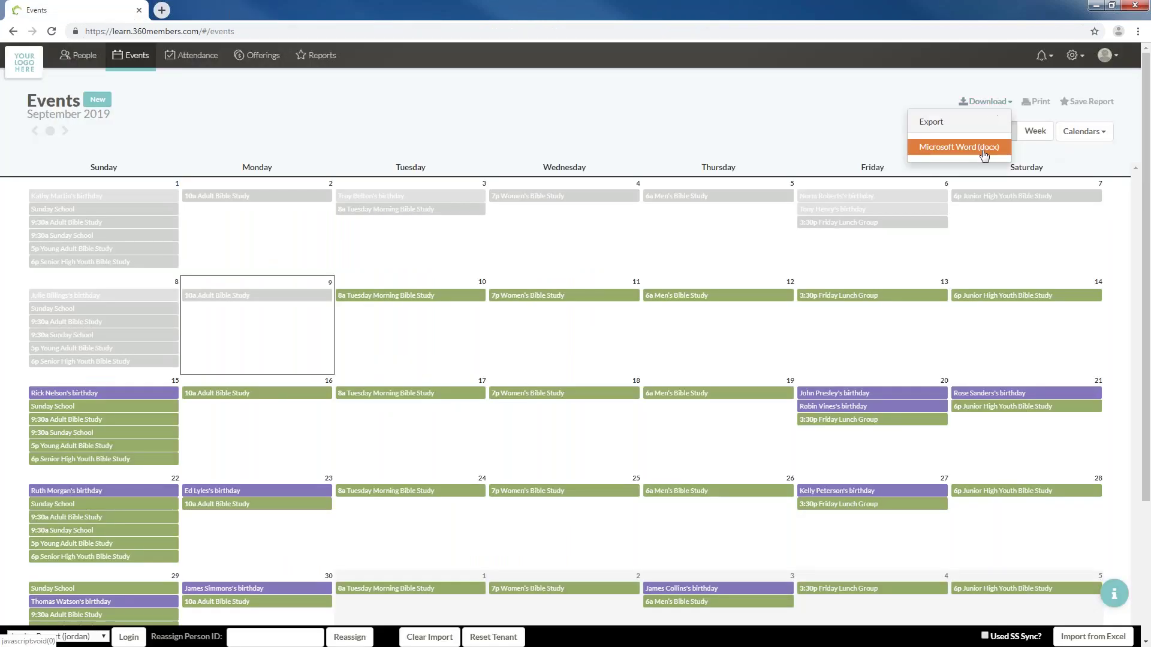
left_click(985, 154)
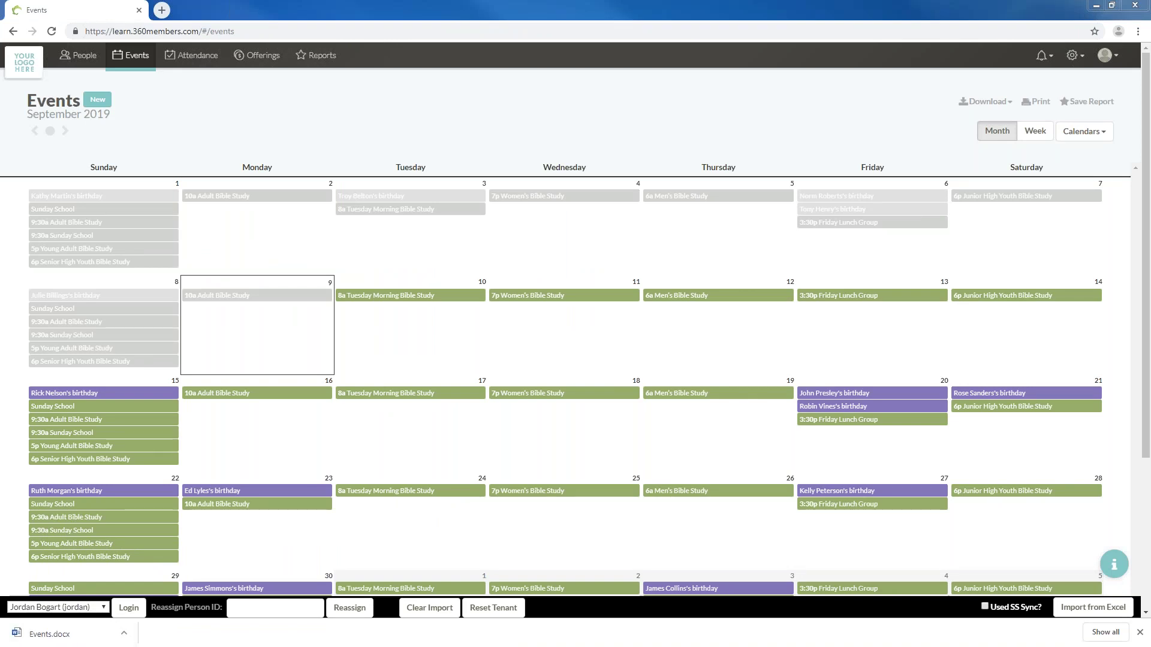
Look over the Events.docx calendar table and enable editing
scroll(586, 339, "down", 5)
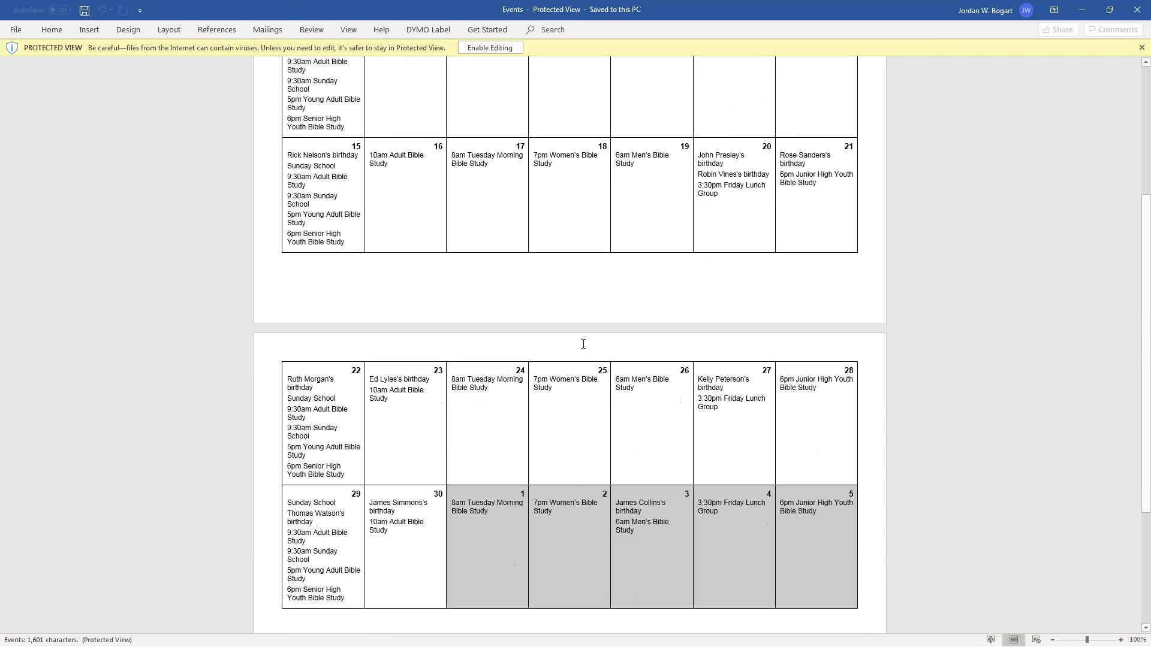
scroll(585, 341, "down", 3)
scroll(550, 337, "up", 5)
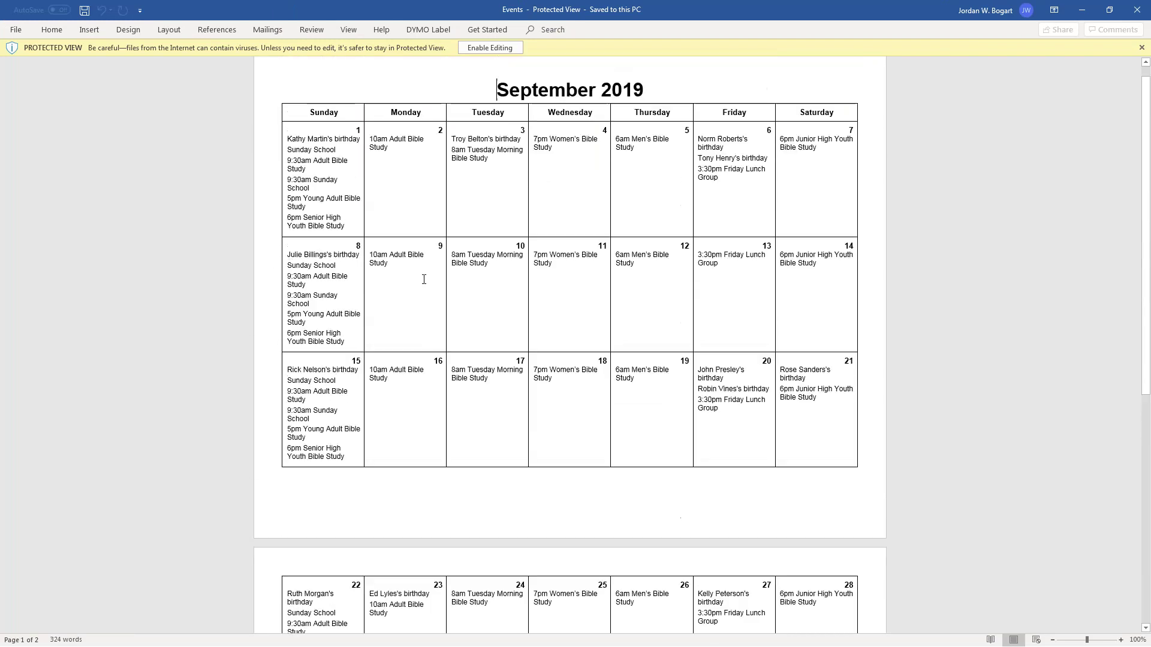
scroll(424, 280, "up", 1)
left_click(485, 46)
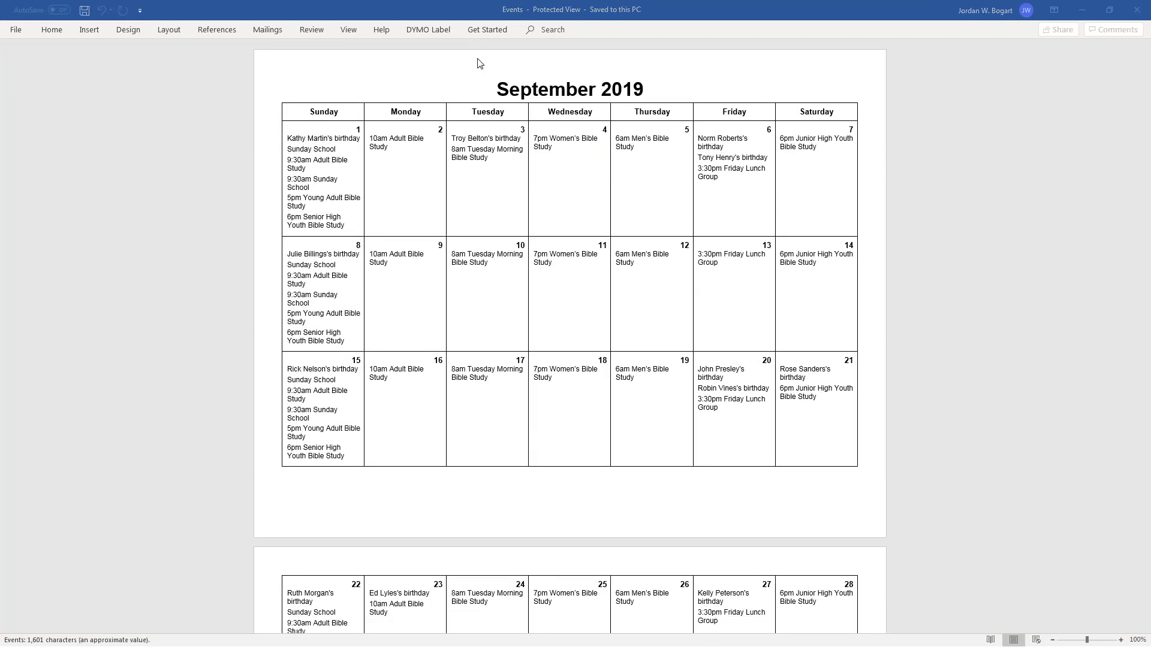
Review the September 2019 calendar again, then close Word
scroll(514, 342, "down", 4)
scroll(394, 321, "up", 3)
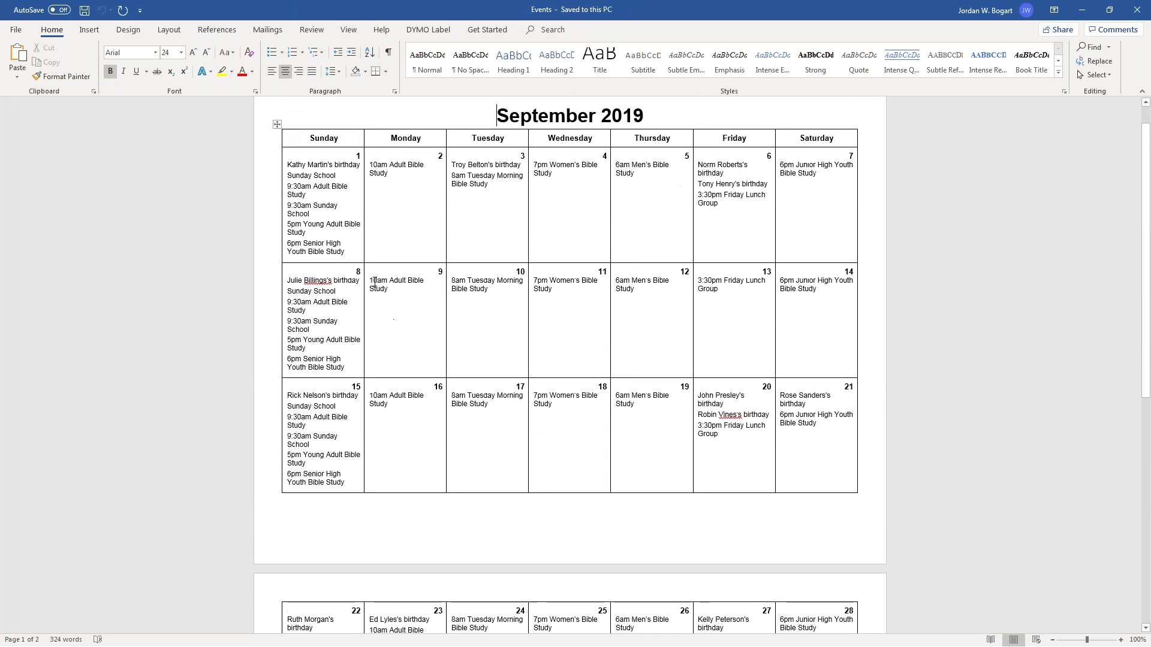
scroll(363, 239, "up", 1)
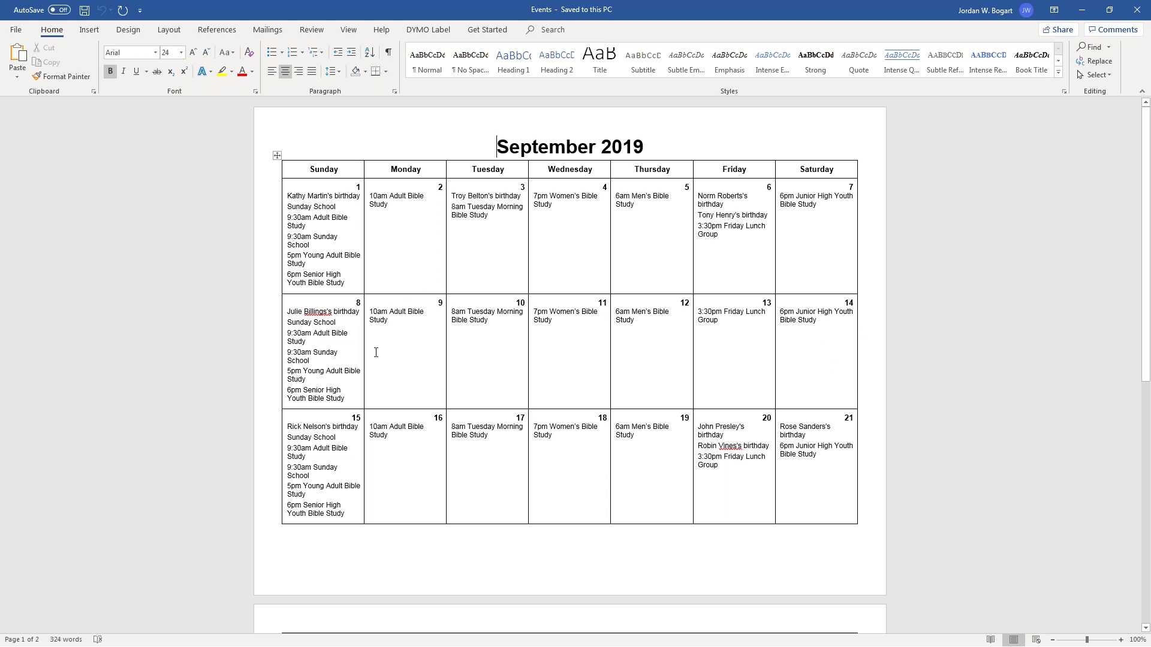
left_click(1137, 9)
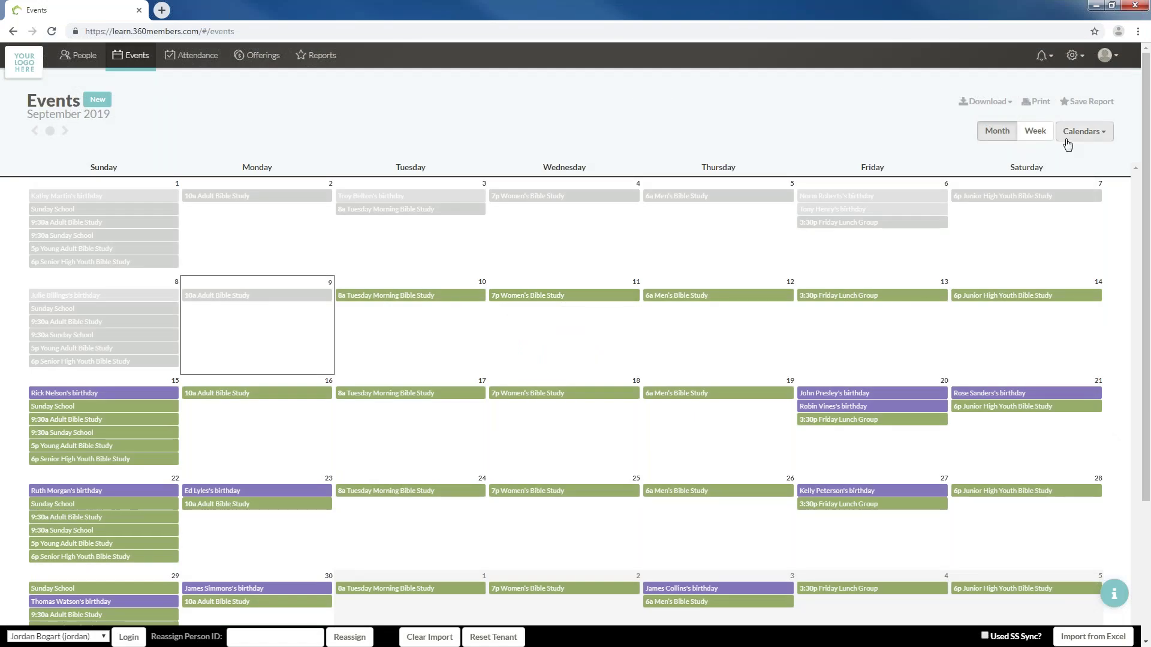
Filter the calendar to birthdays only by hiding the Education and VBS calendars
left_click(1083, 131)
left_click(1025, 244)
left_click(1025, 290)
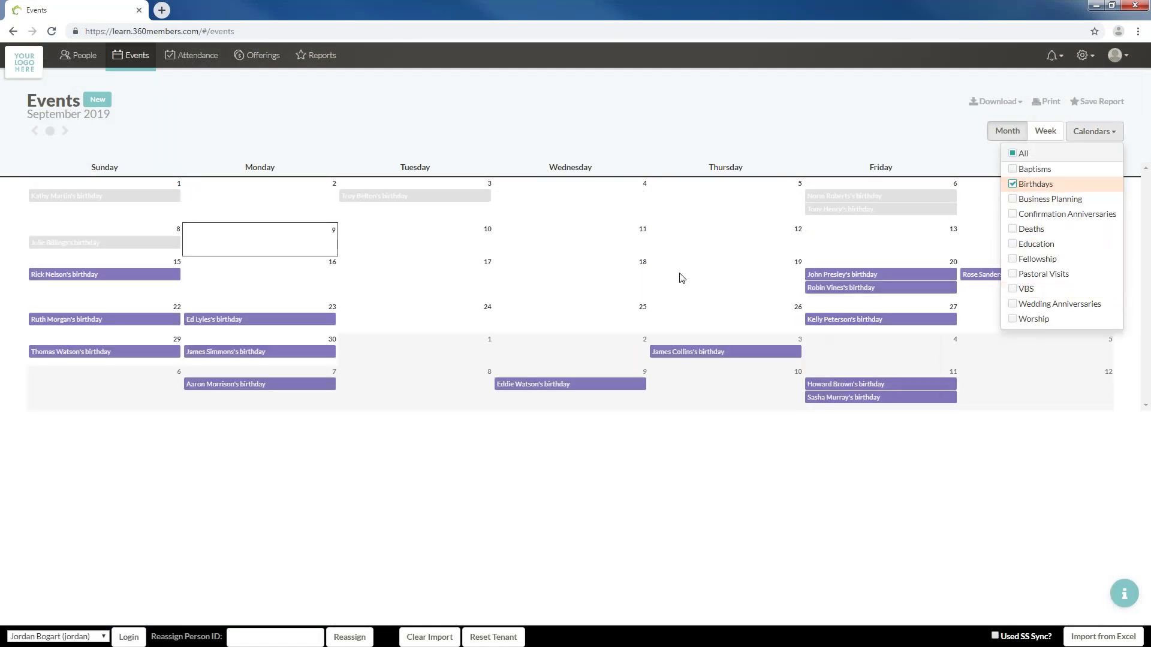
left_click(543, 135)
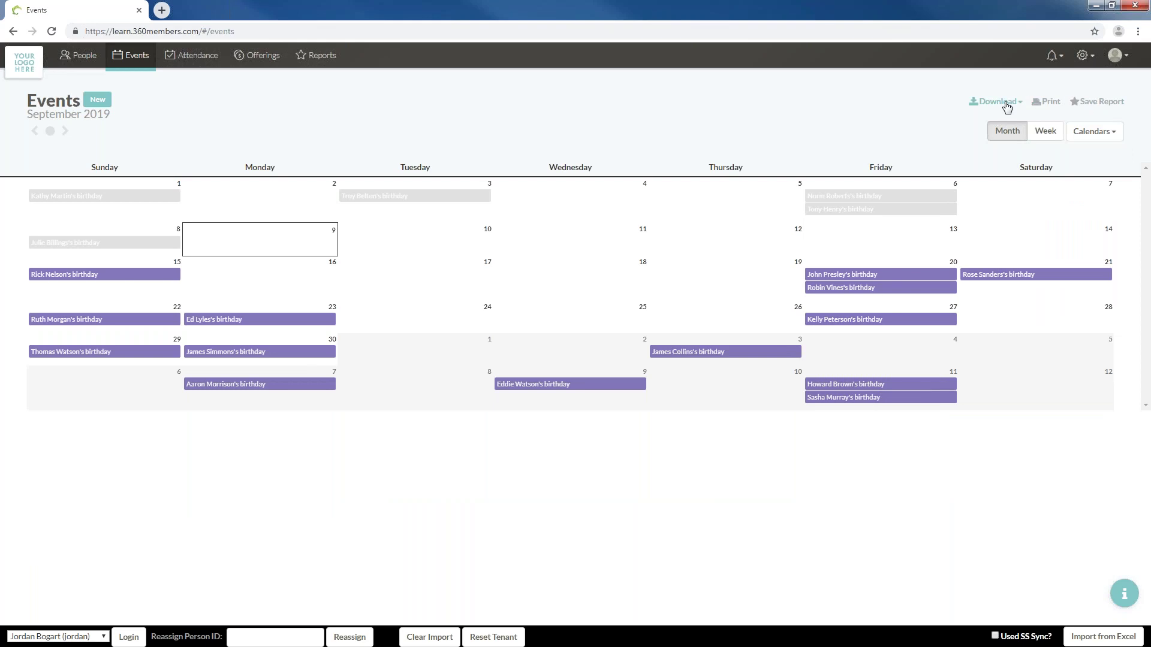
Download the birthdays month as a Word document and open Events (1).docx
left_click(1007, 105)
left_click(983, 150)
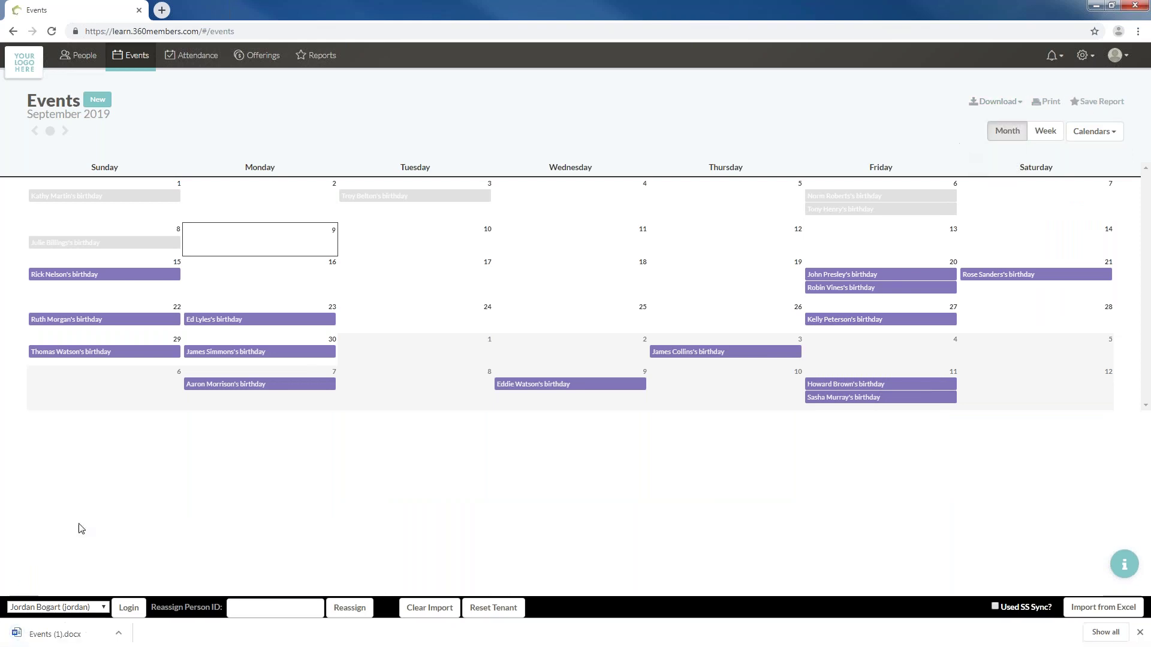
left_click(65, 634)
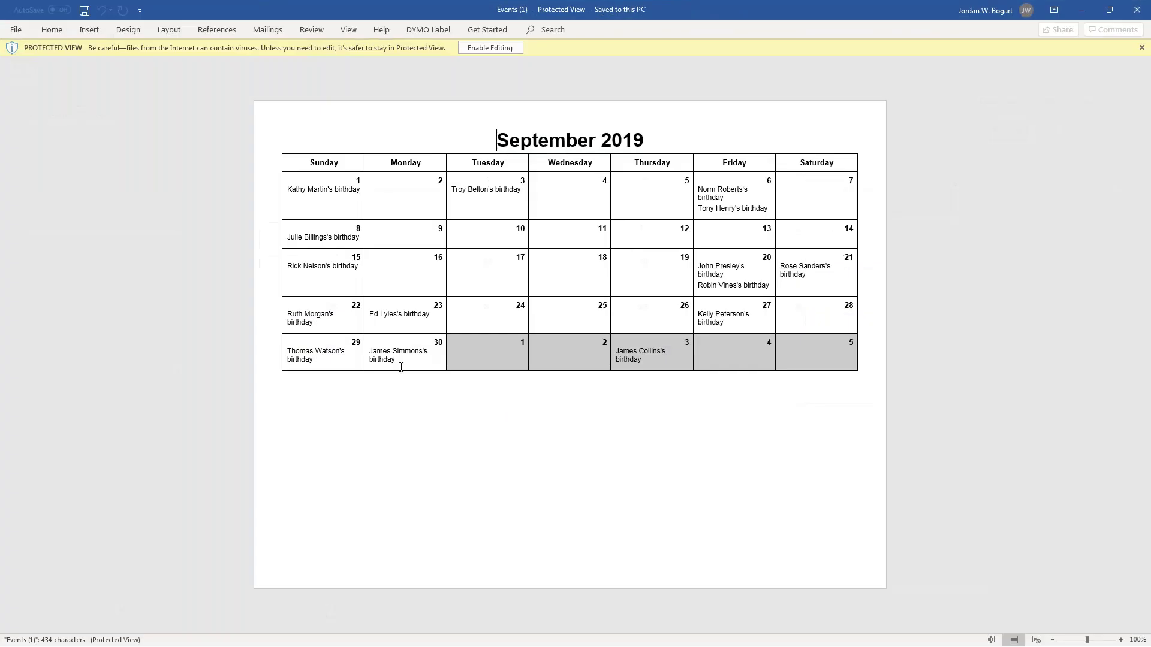
Make Events (1).docx editable, close it, and return to the calendar filter list
left_click(490, 48)
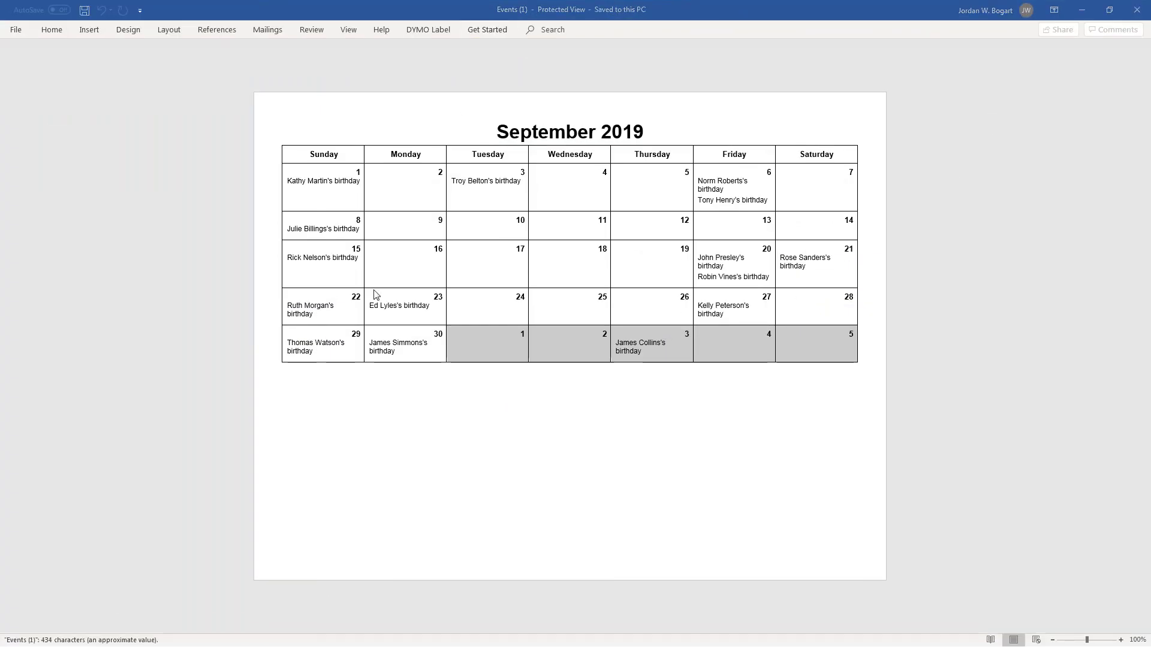
left_click(1133, 9)
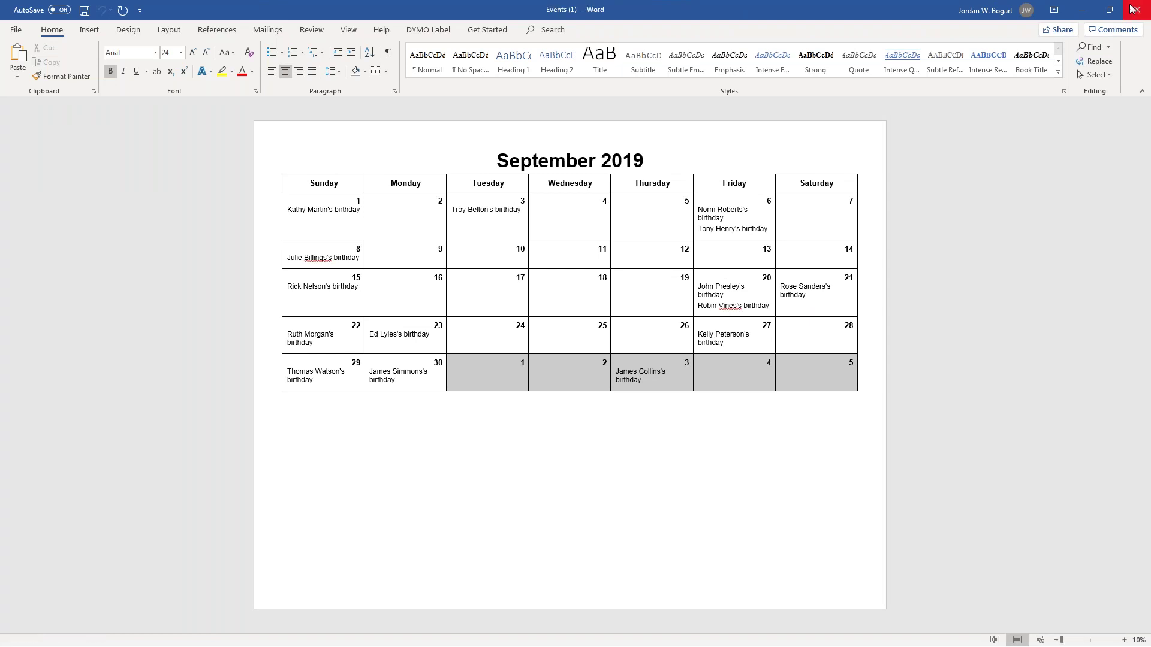
left_click(1091, 131)
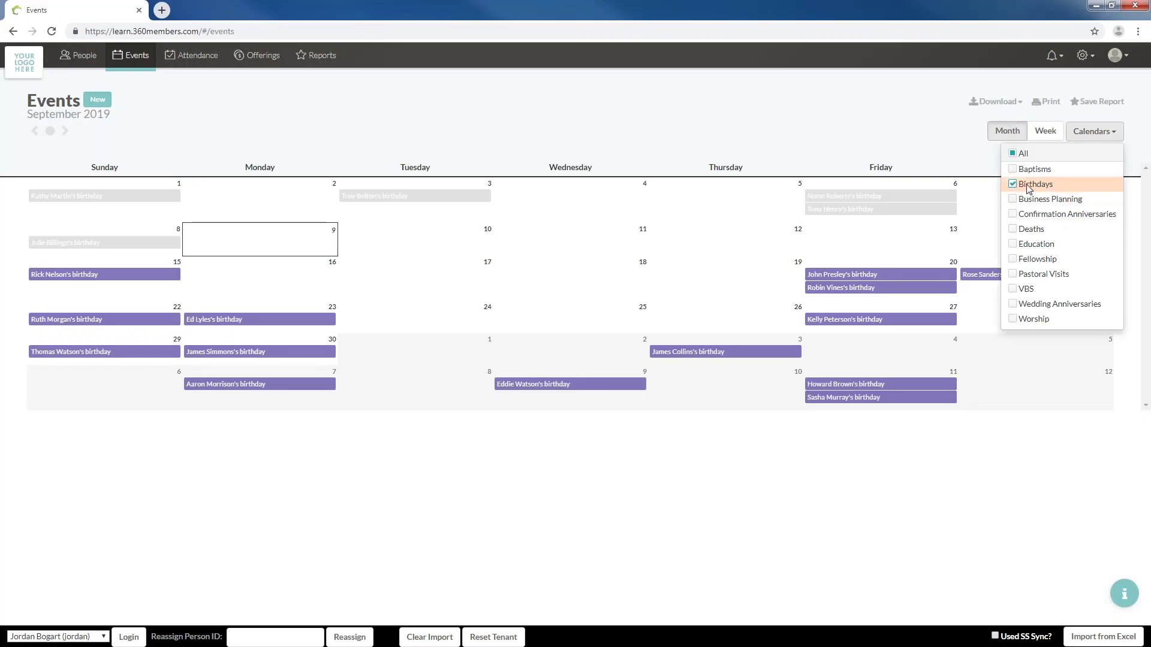
Hide Birthdays from the calendar and preview the printable September month
left_click(1029, 186)
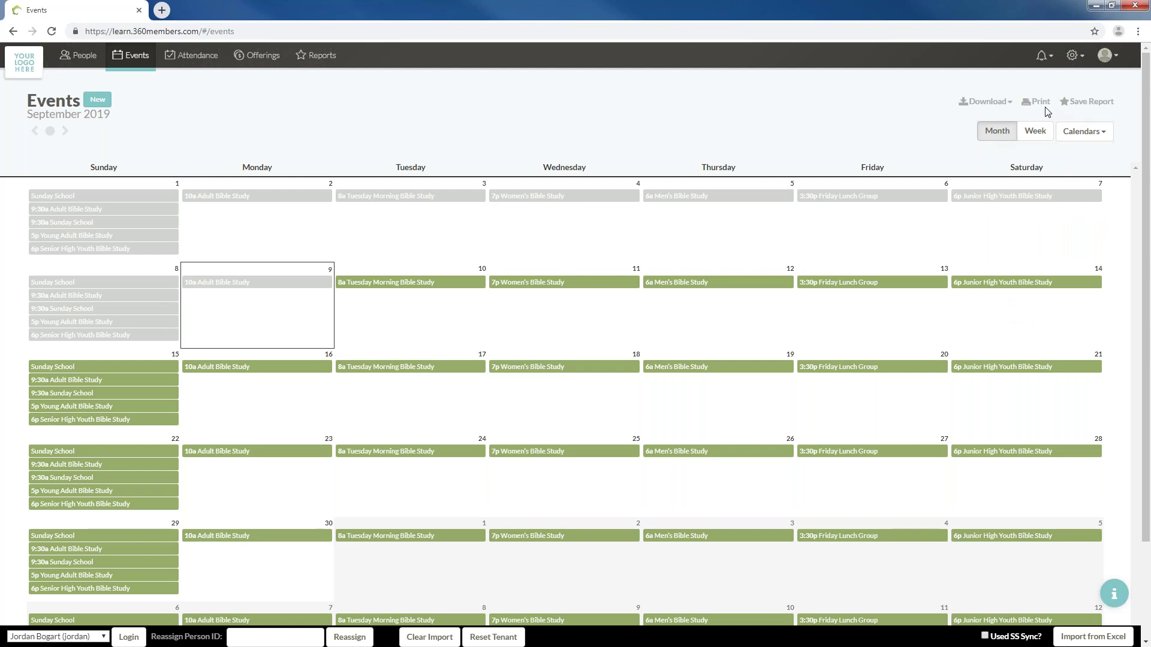
left_click(1046, 101)
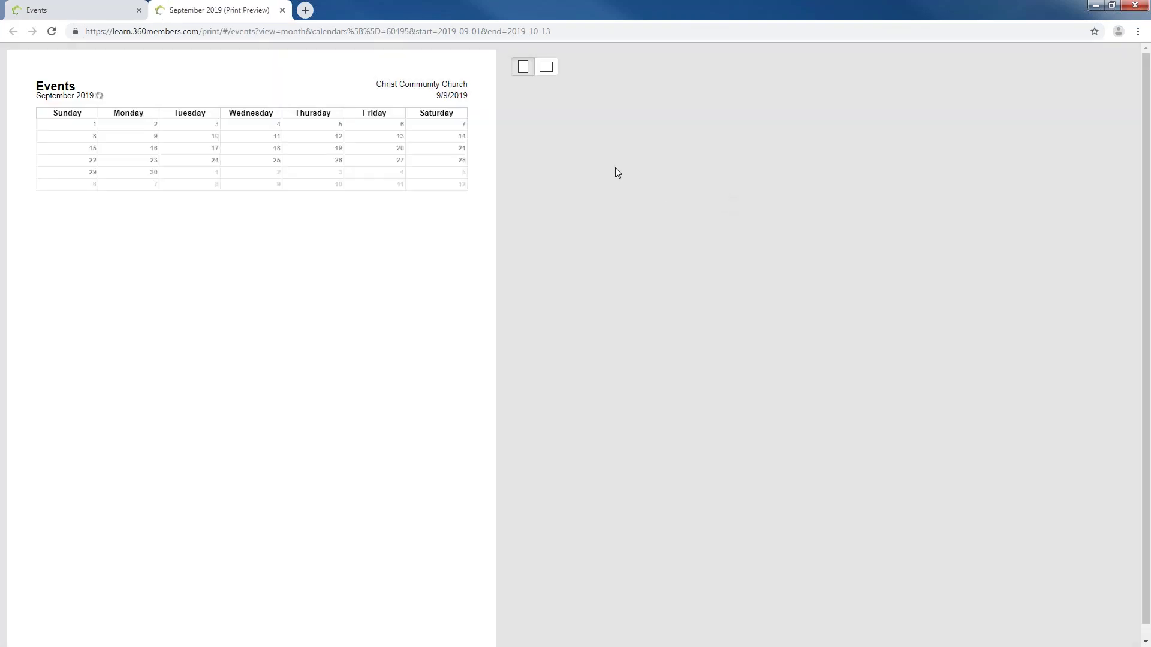
left_click(283, 10)
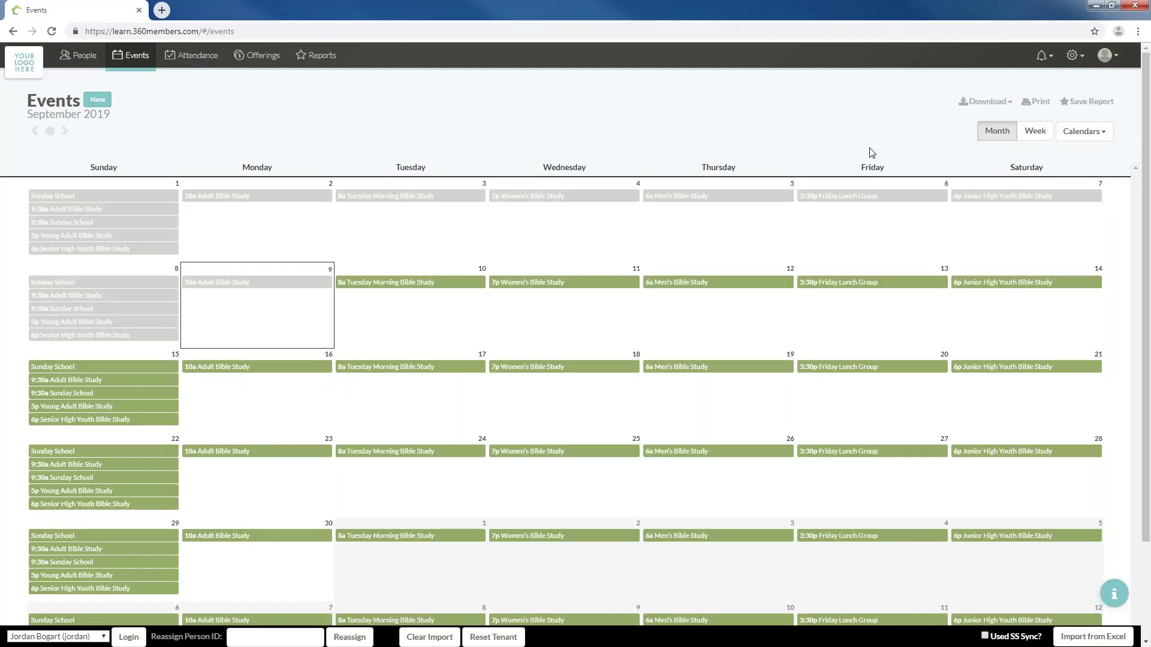
Download the Education and Bible study month as Events (2).docx, enable editing, and close it
left_click(985, 102)
left_click(958, 147)
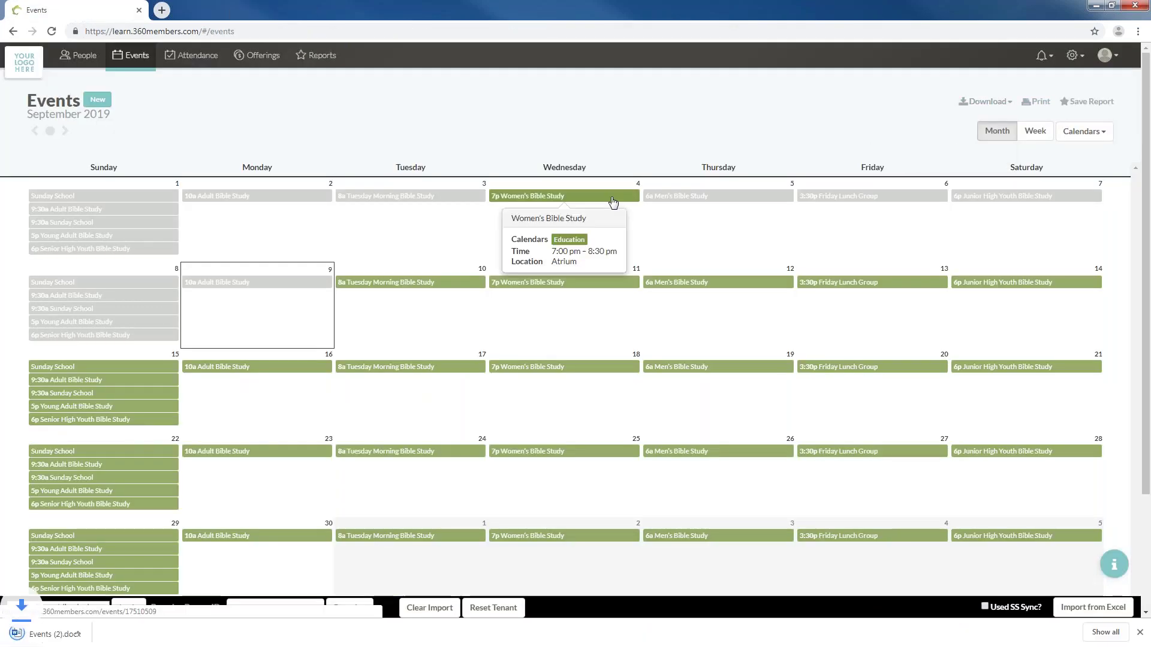
left_click(39, 635)
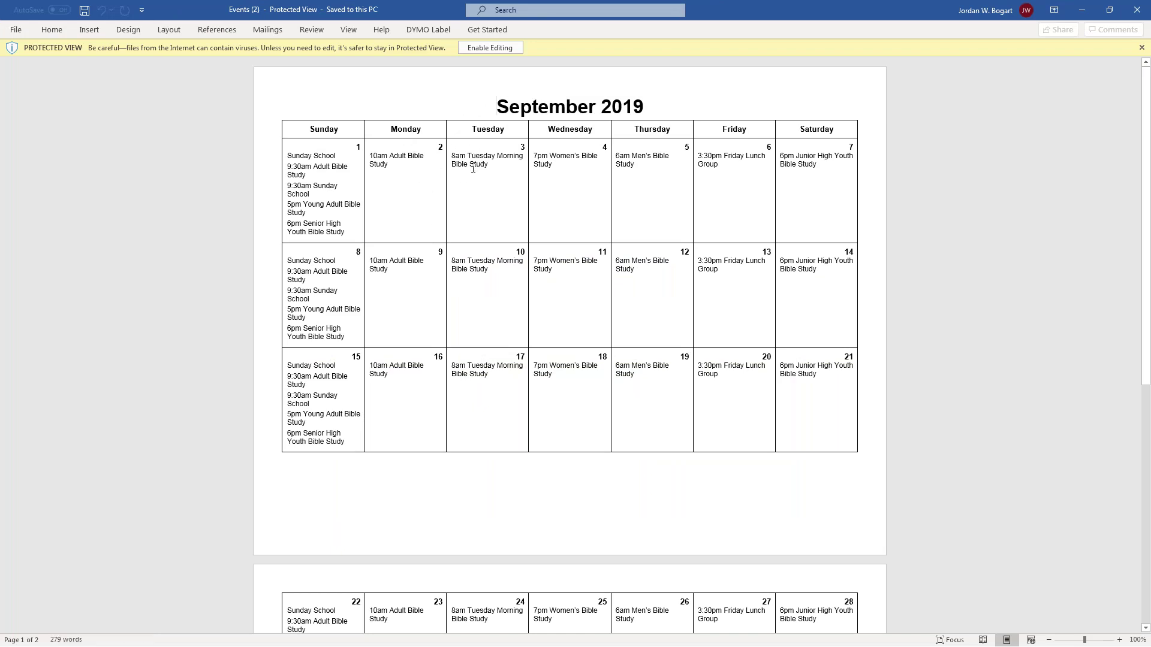
left_click(490, 48)
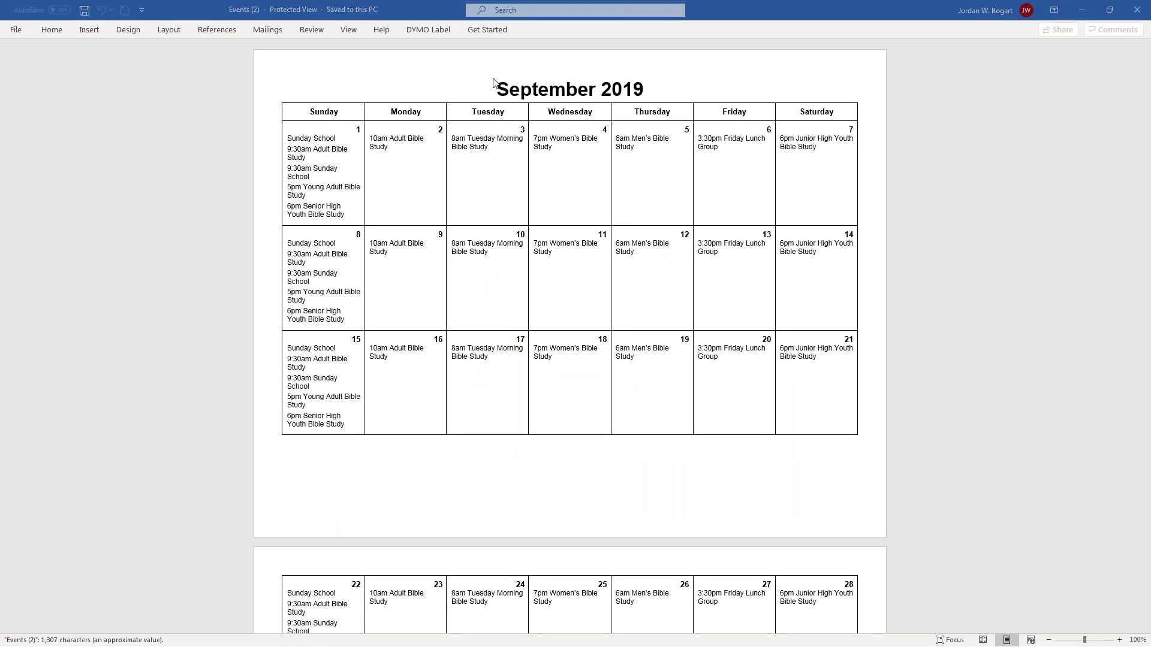
left_click(1137, 9)
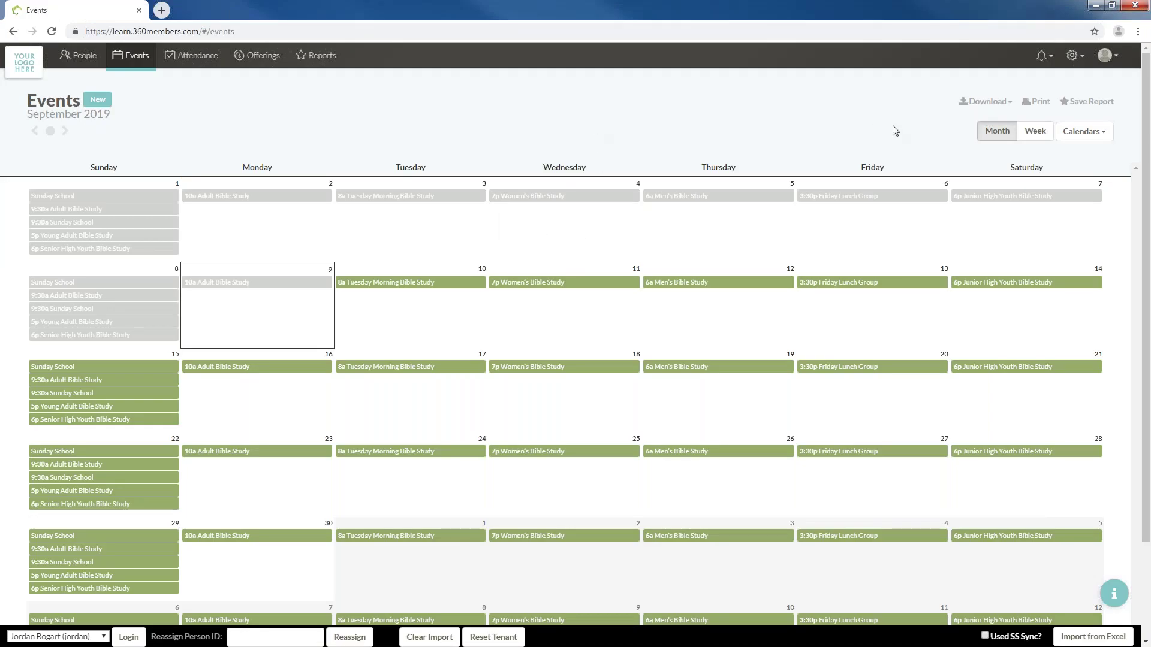
Hide Education, leave Confirmation Anniversaries off, and turn on the Worship calendar only
left_click(1083, 132)
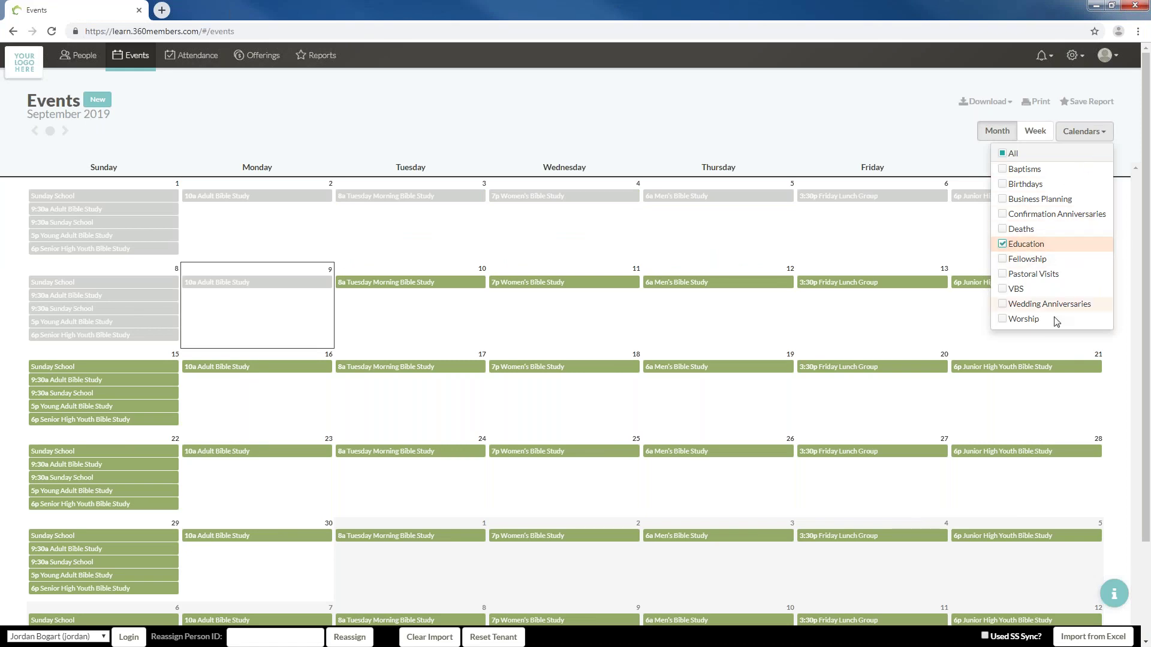
left_click(1022, 246)
left_click(1033, 217)
left_click(1035, 221)
left_click(1035, 223)
left_click(1035, 223)
left_click(1036, 223)
left_click(1036, 223)
left_click(1035, 223)
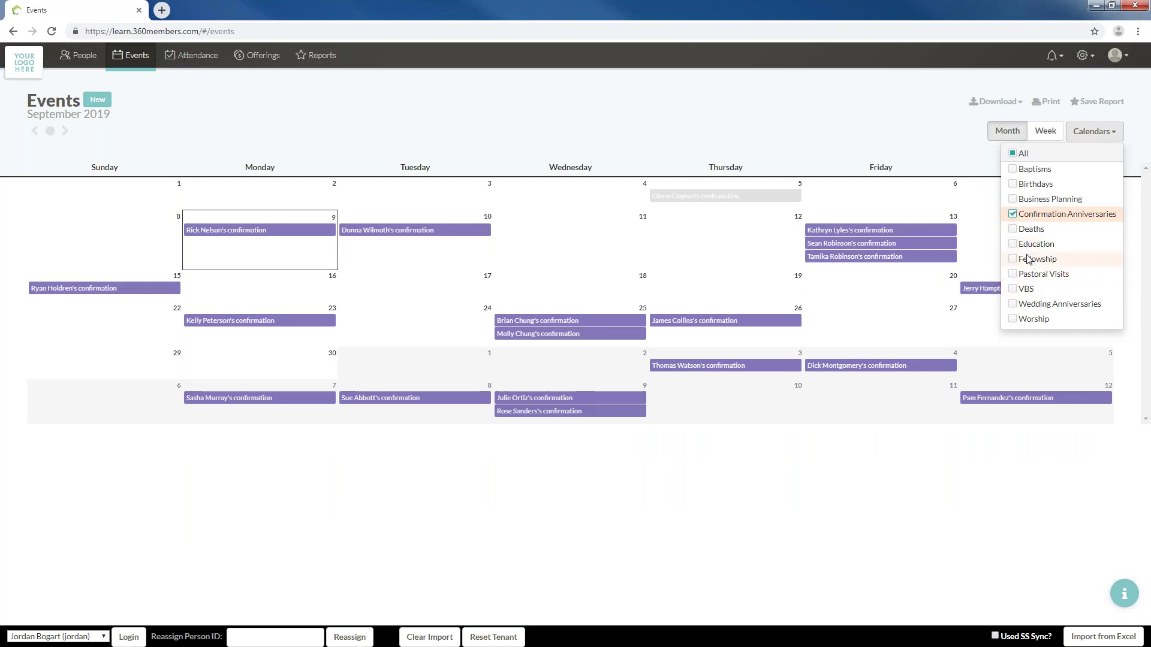
left_click(1033, 223)
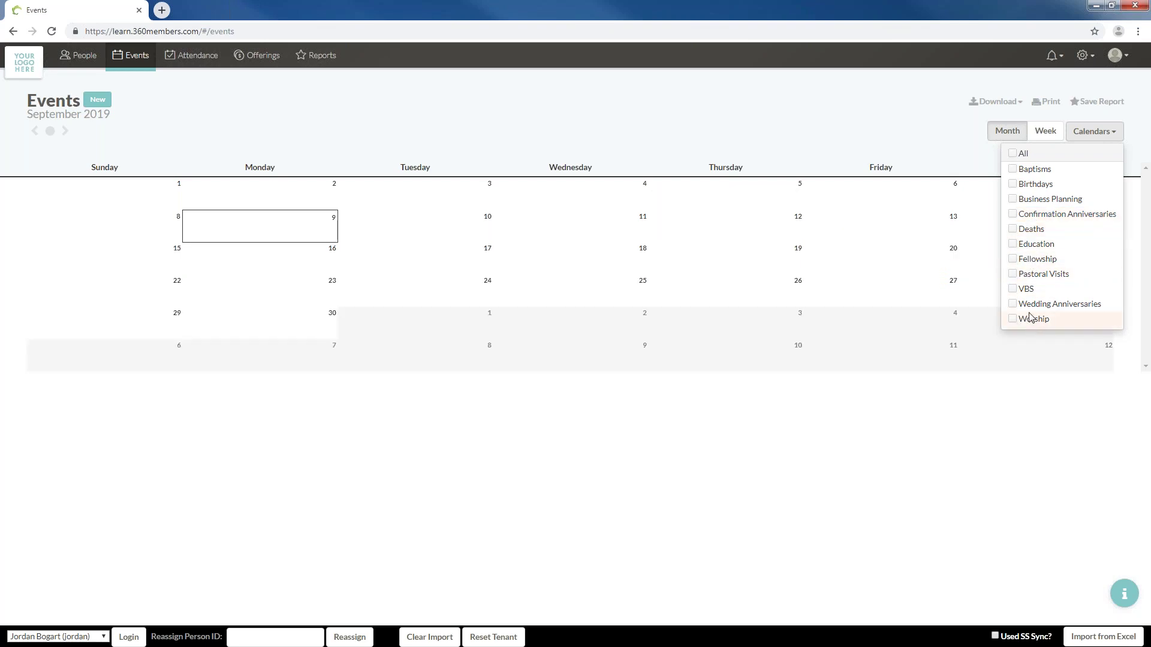
left_click(1031, 318)
left_click(465, 119)
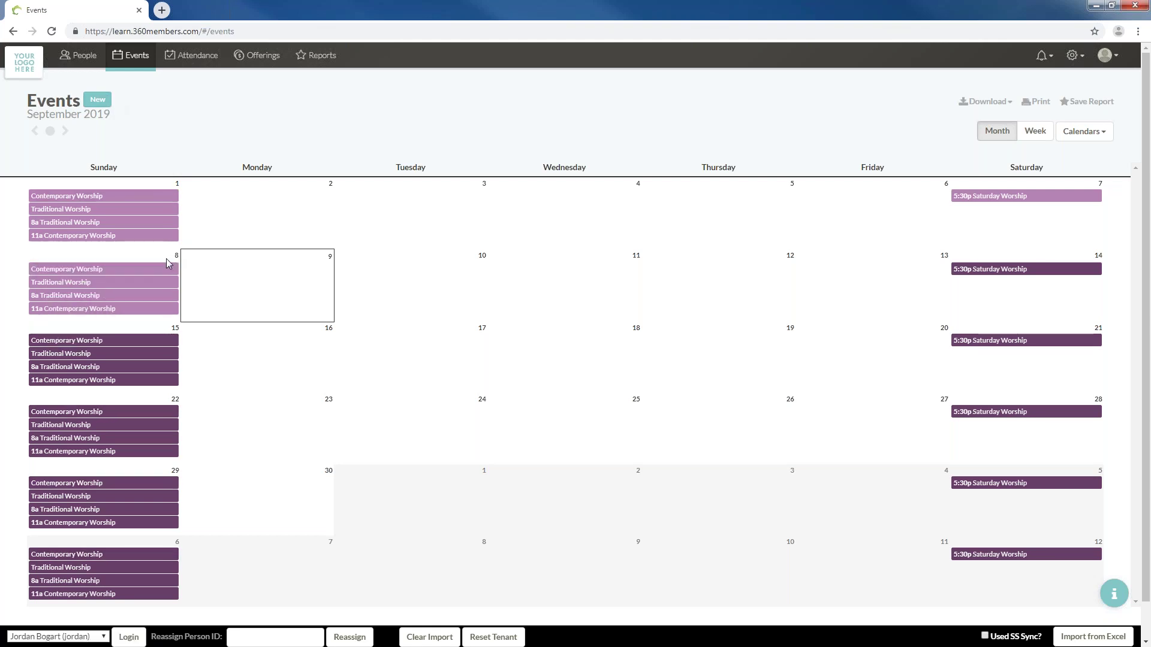
left_click(194, 257)
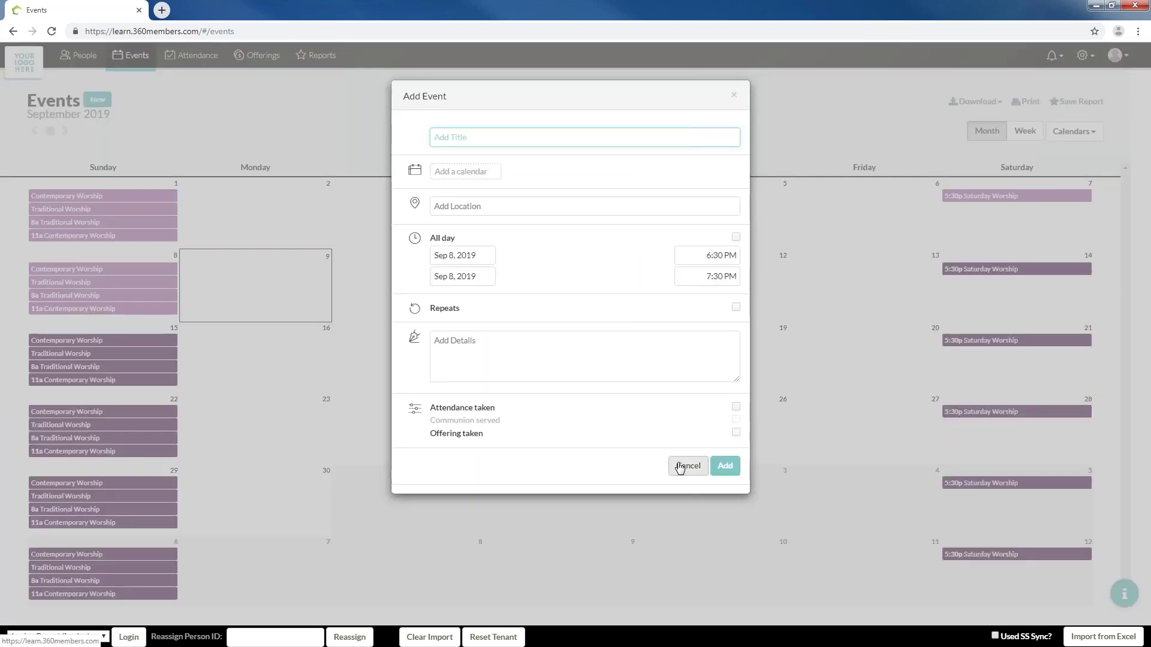
left_click(687, 466)
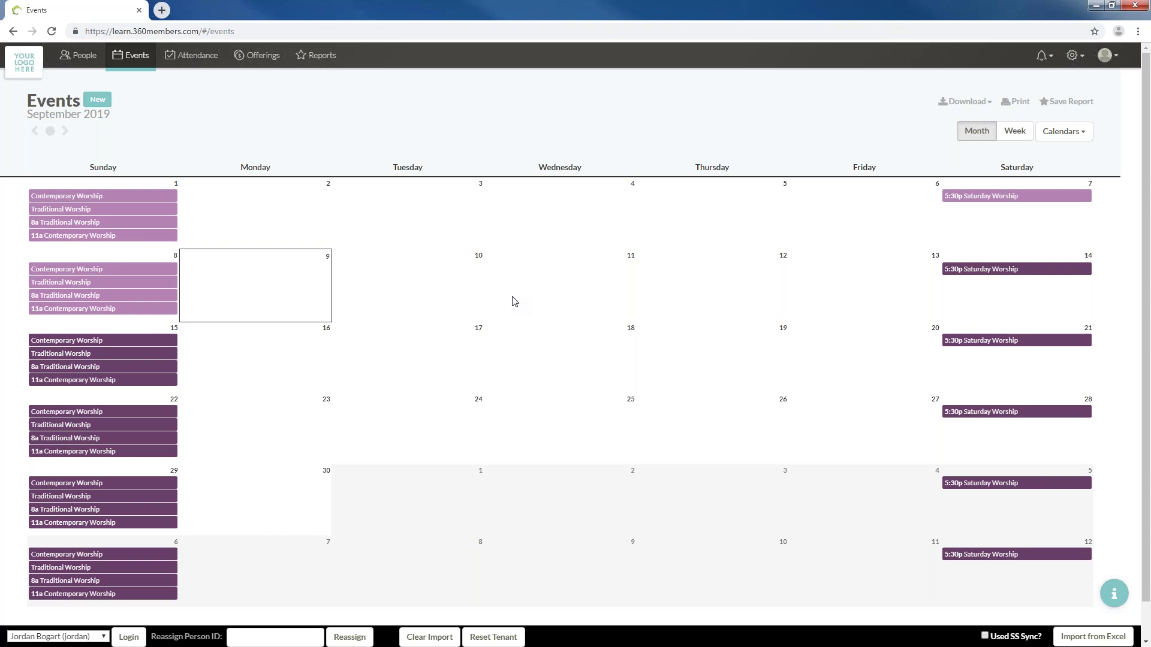
Start a 'Wednesday Night Worship' event on Sep 4, 2019 in the Worship calendar
left_click(550, 205)
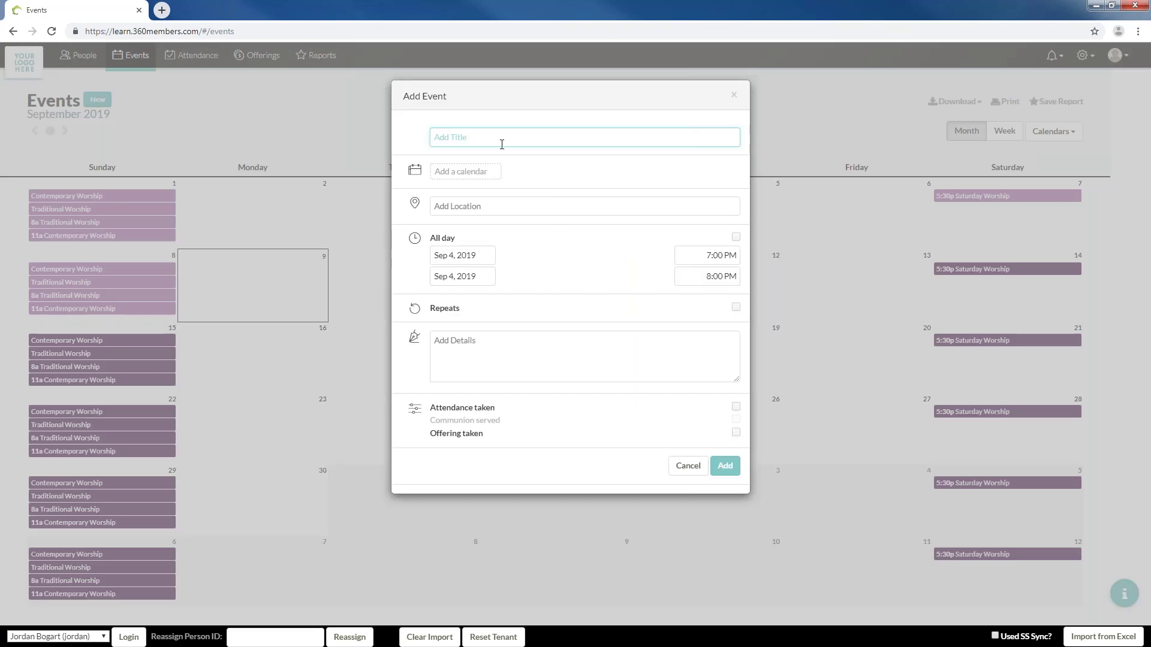
type("Wednesday Night Worship")
left_click(474, 173)
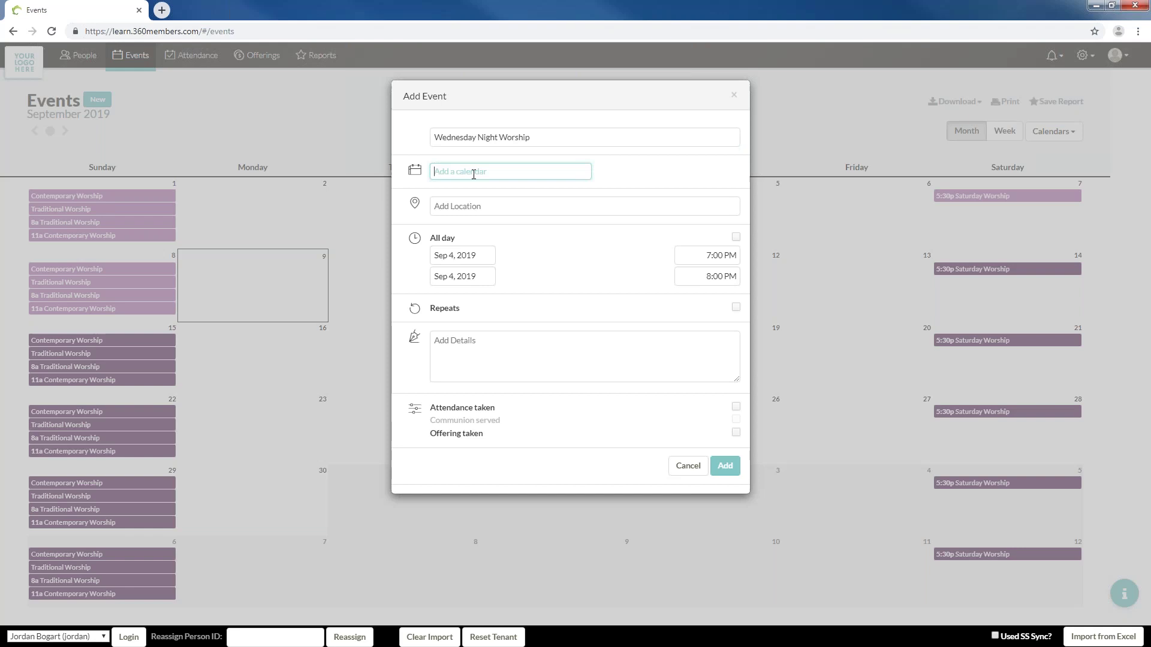
type("Worship")
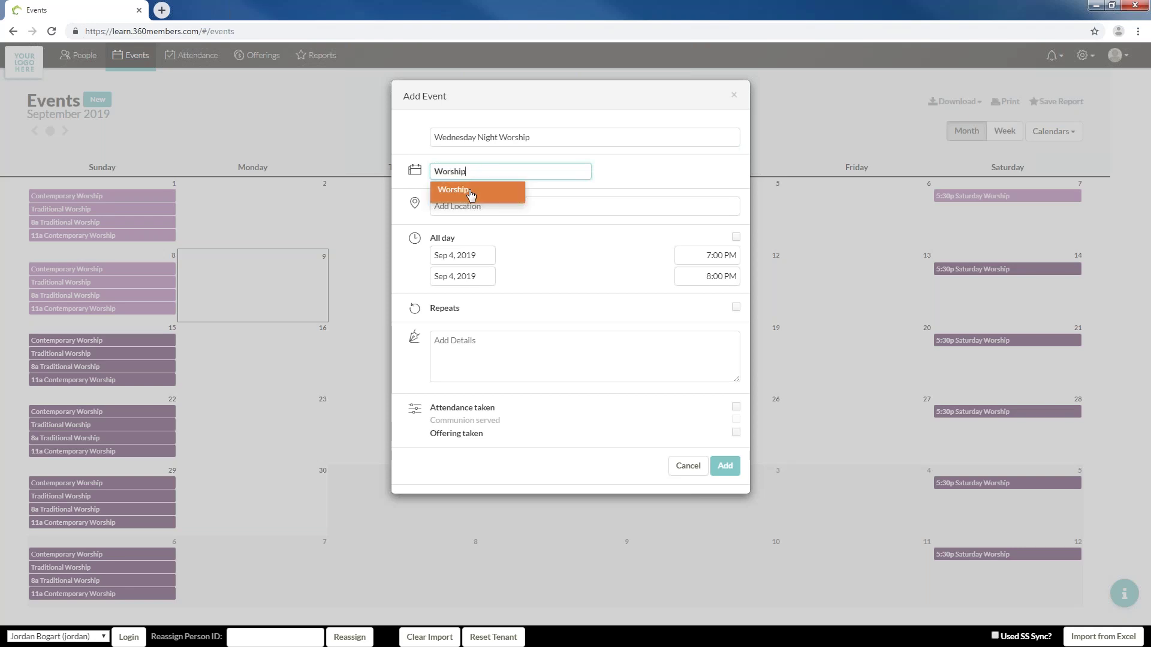
left_click(471, 191)
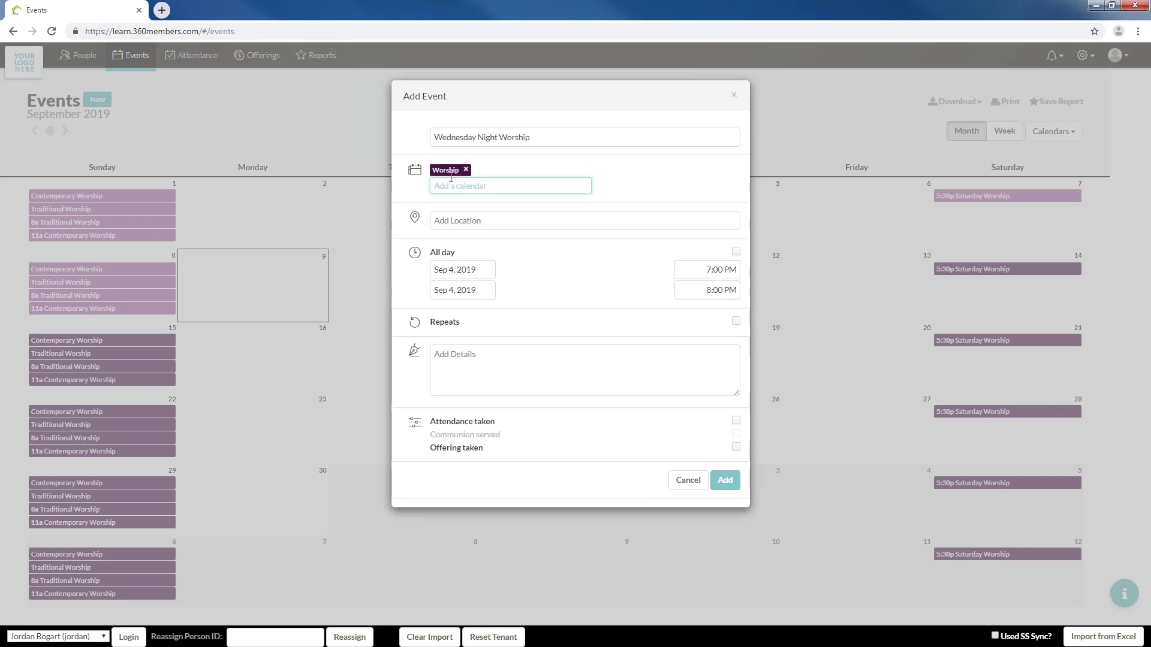
Set the location to Sanctuary and keep the 7:00–8:00 PM times rather than all day
left_click(462, 223)
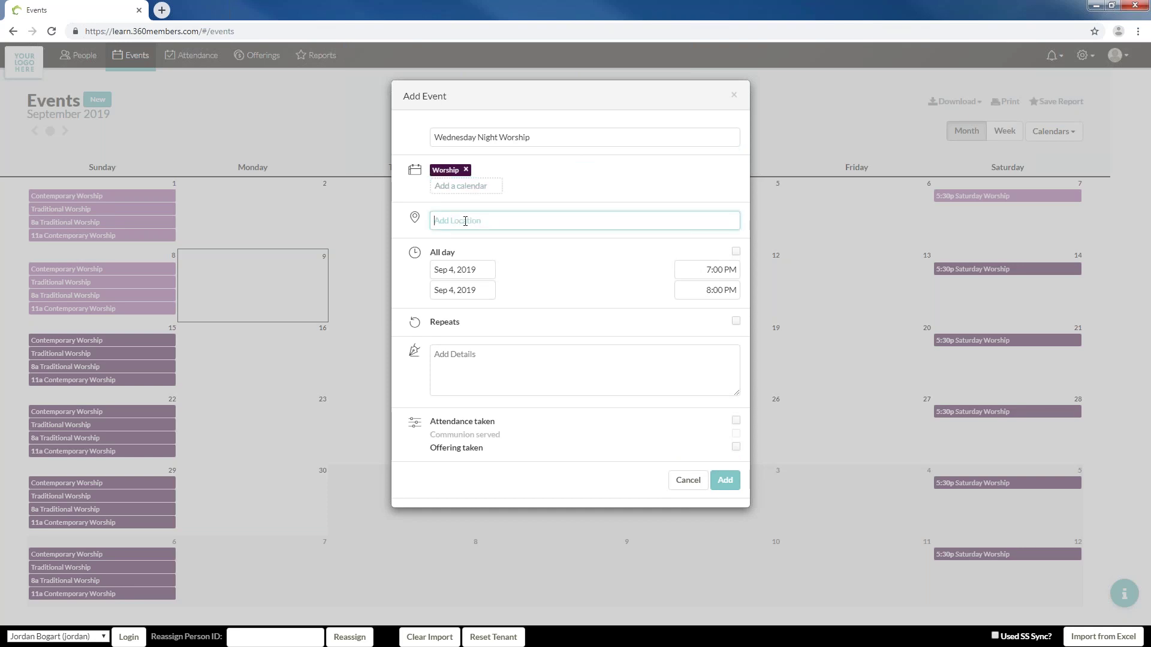
type("Sanc")
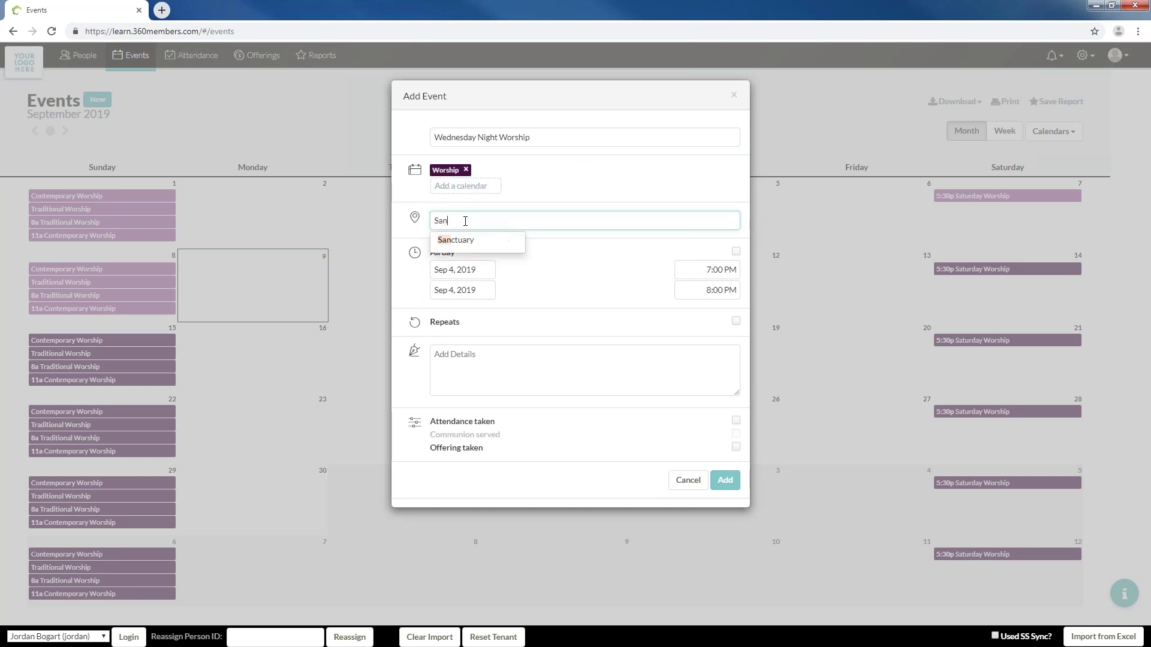
left_click(457, 242)
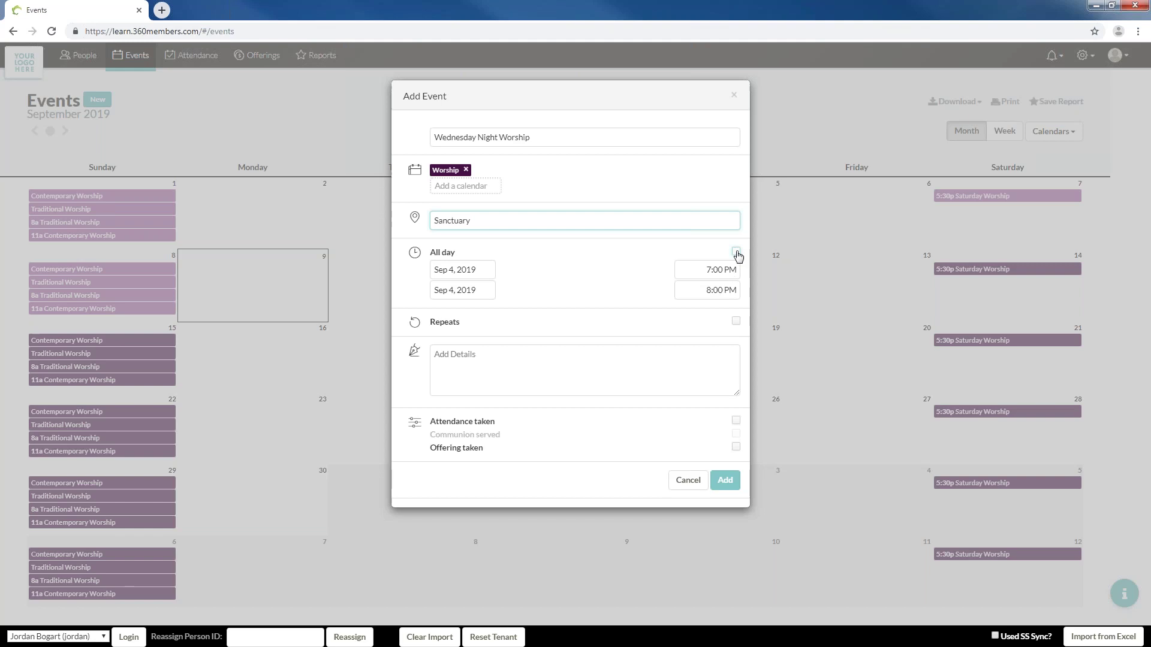
left_click(736, 252)
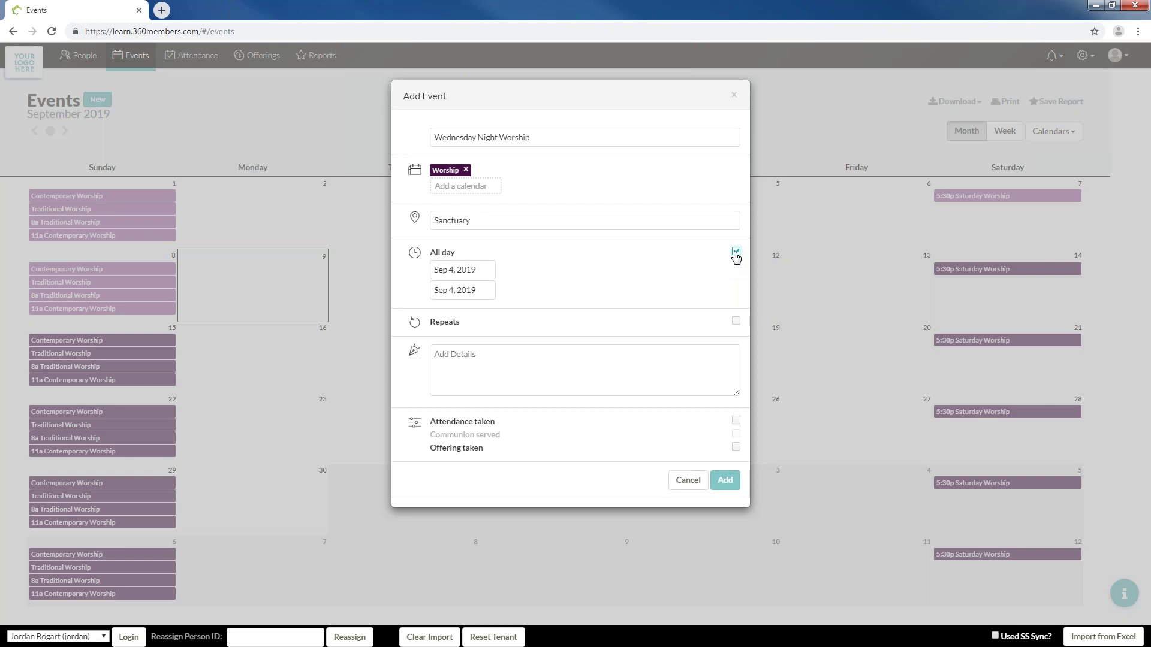
left_click(736, 253)
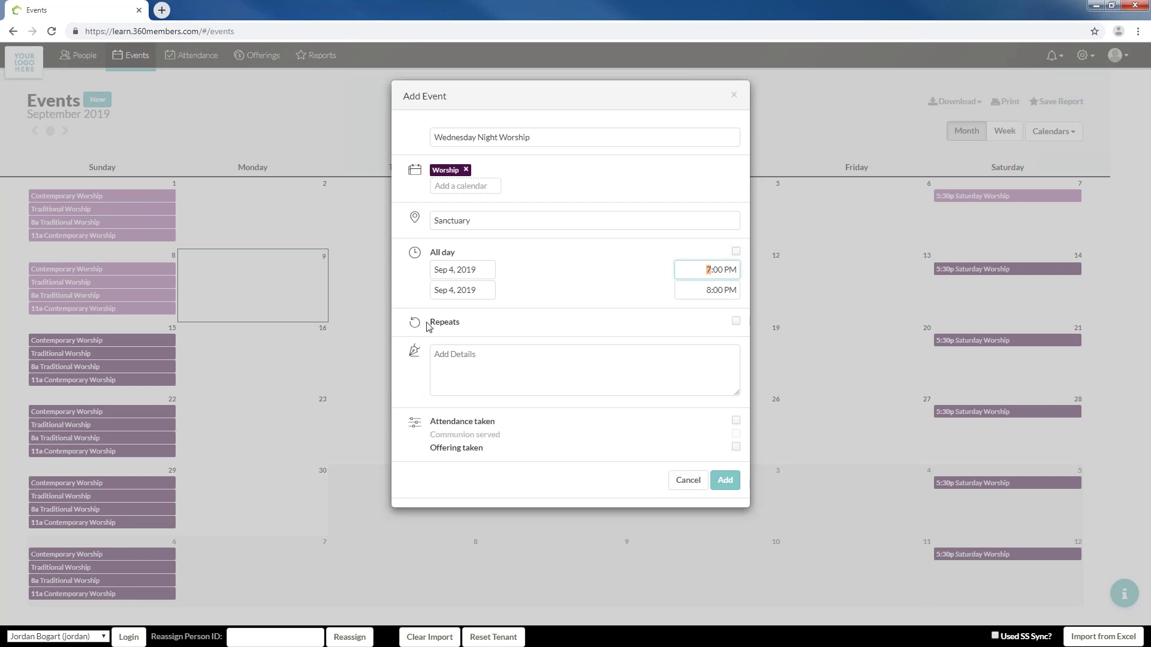
Repeat the event every week on Wednesday, ending Nov 20, 2019
left_click(736, 321)
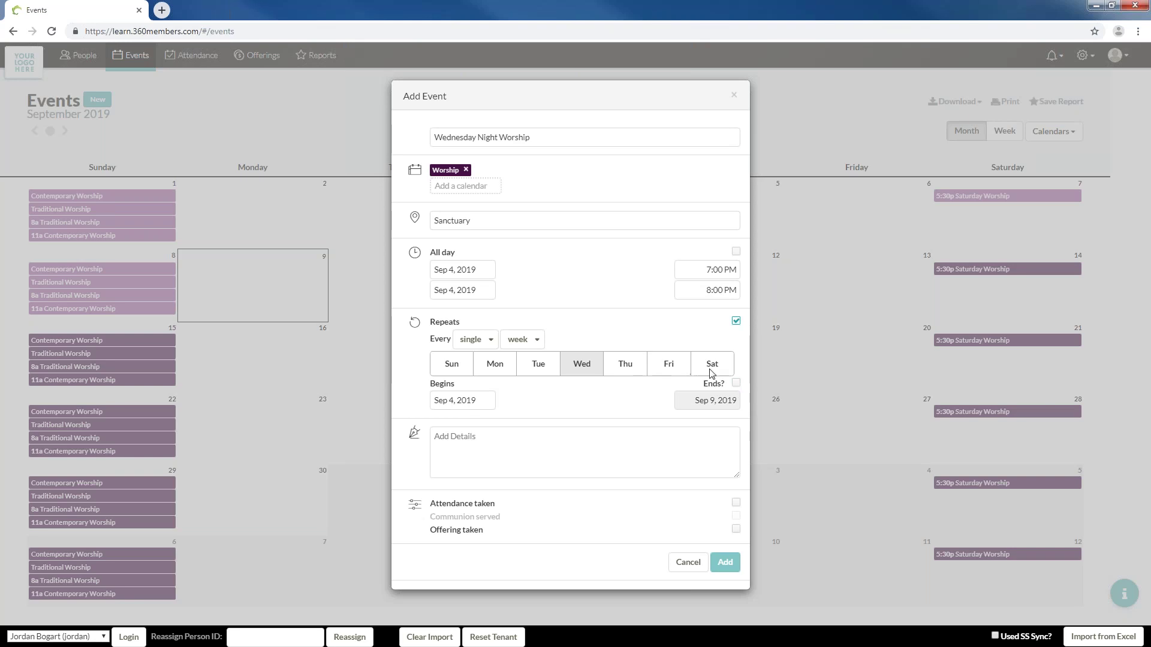
left_click(736, 383)
left_click(701, 403)
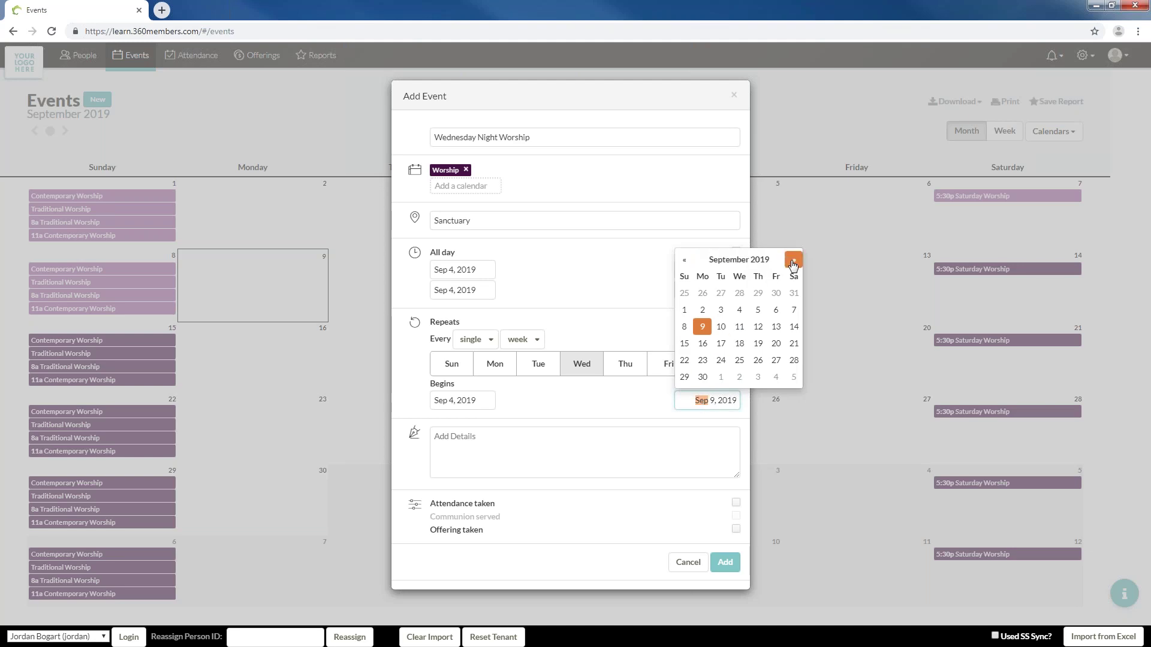
left_click(792, 262)
left_click(793, 262)
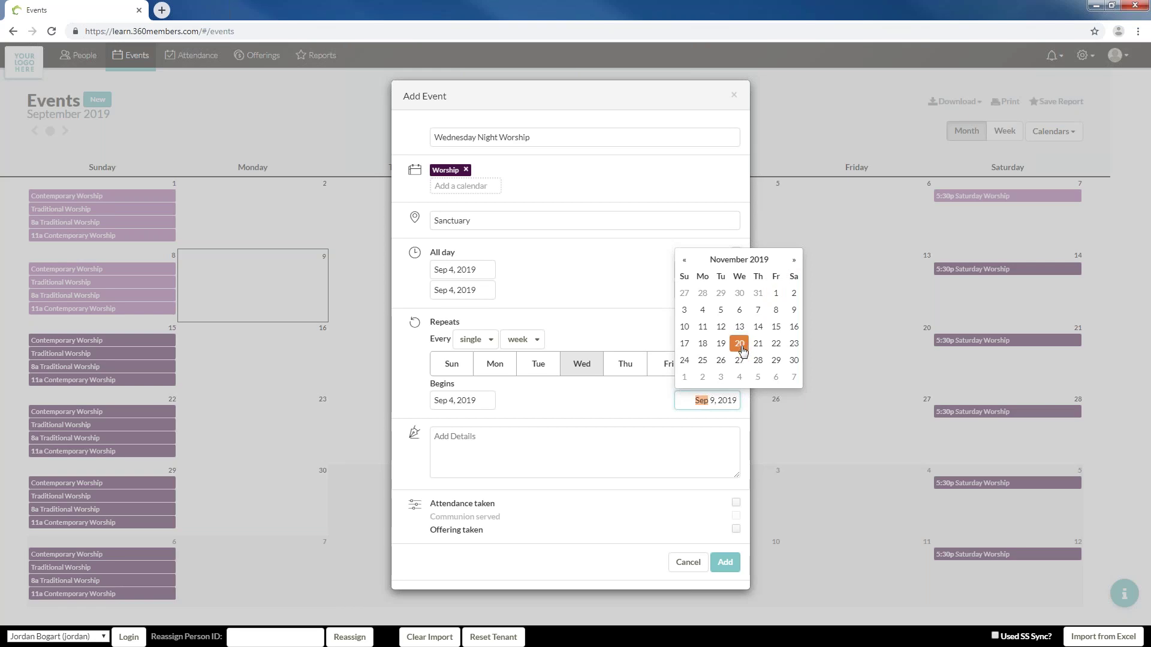
left_click(742, 350)
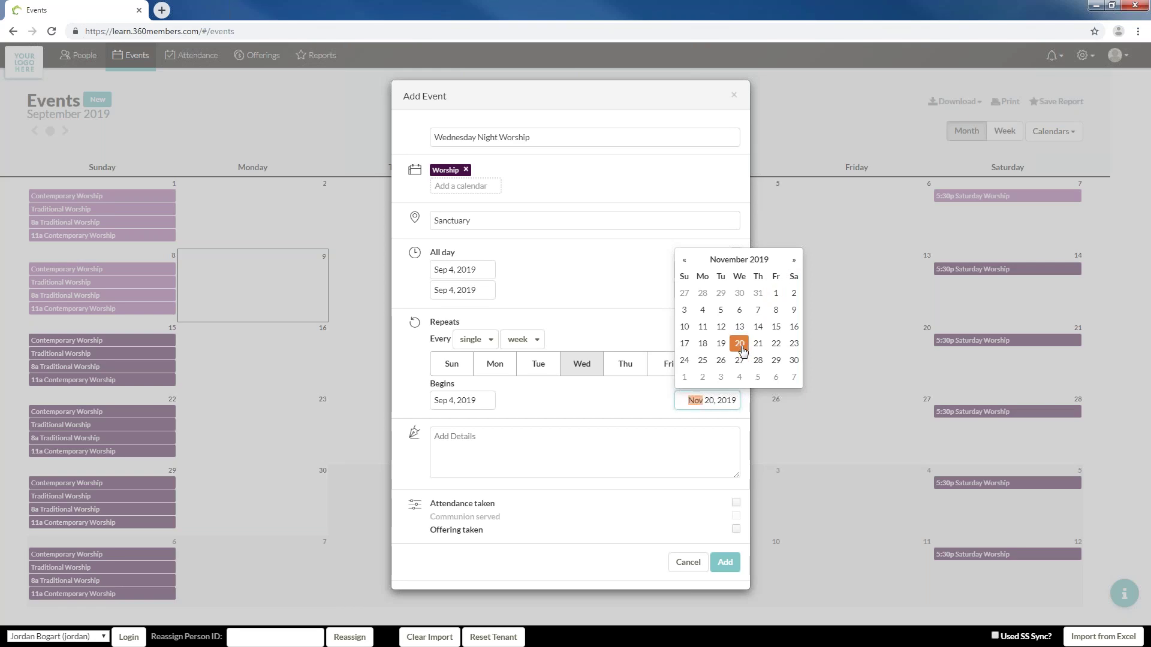
left_click(628, 411)
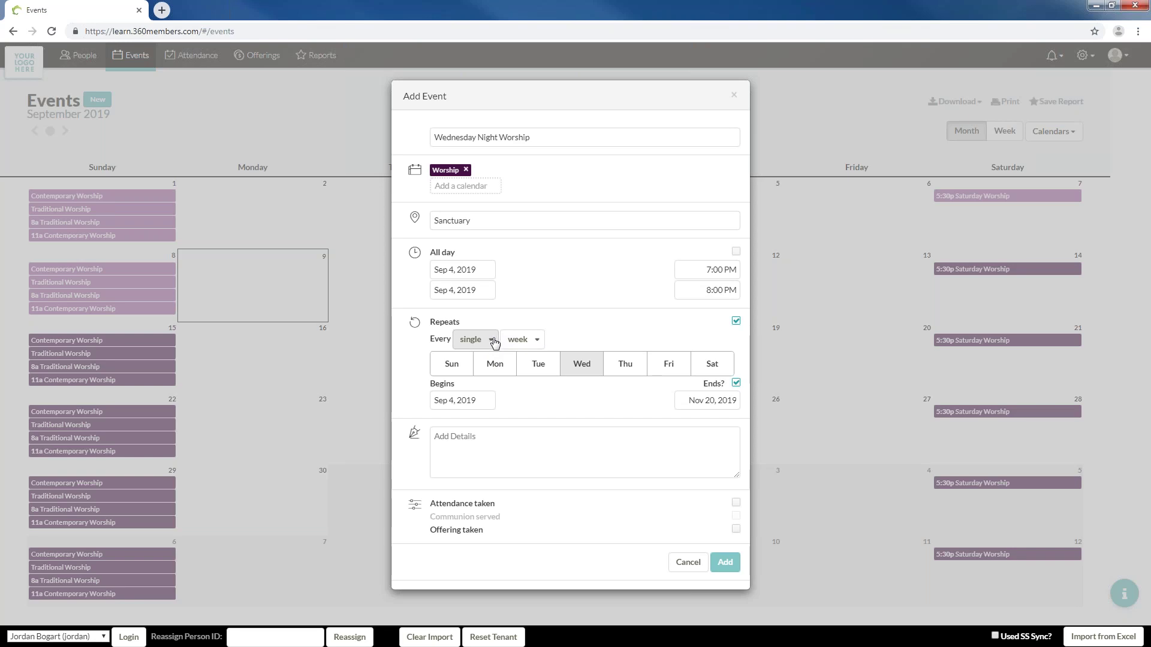
left_click(498, 445)
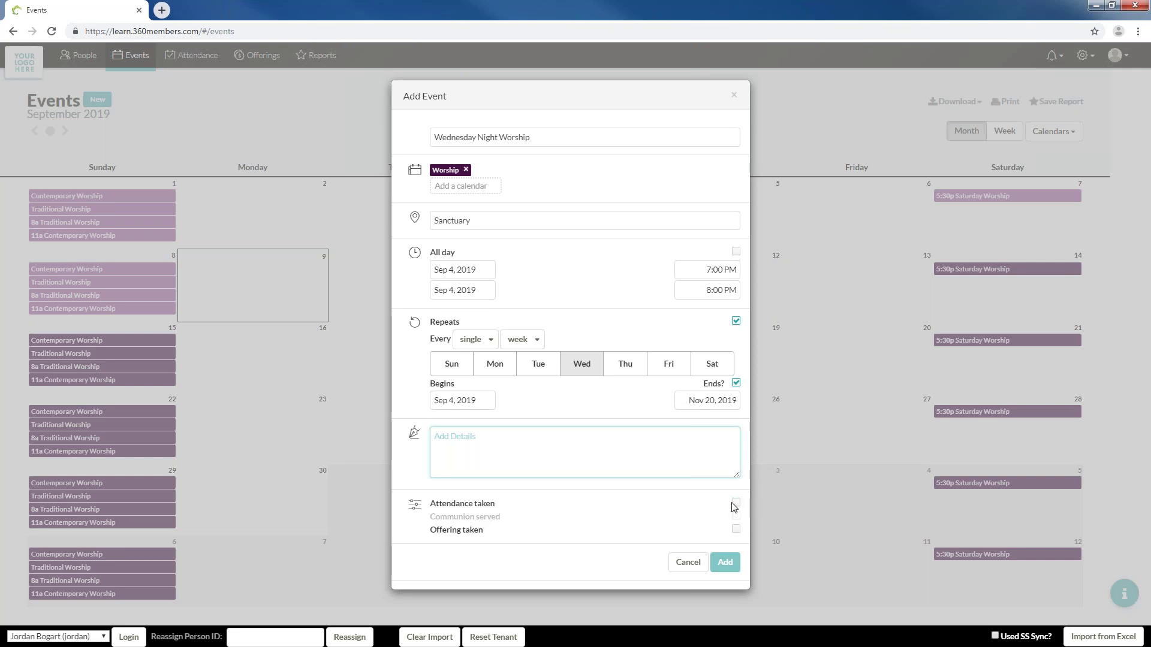
Mark attendance and offering taken, leave Communion unchecked, and add the weekly series
left_click(737, 507)
left_click(736, 503)
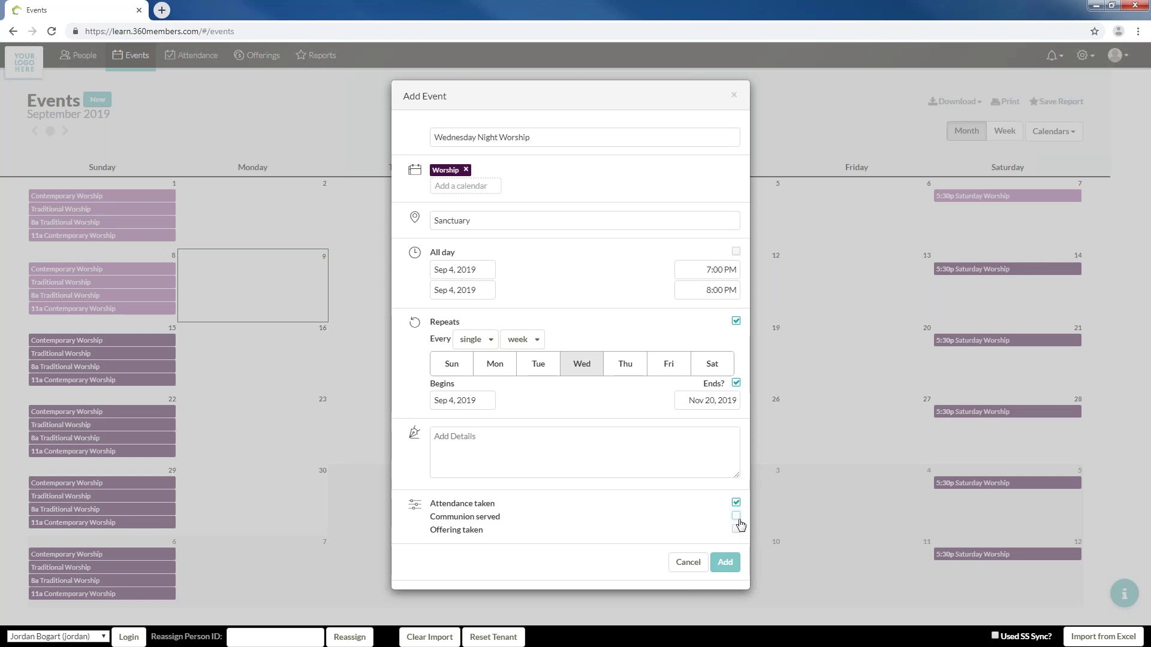
left_click(737, 517)
left_click(738, 519)
left_click(737, 530)
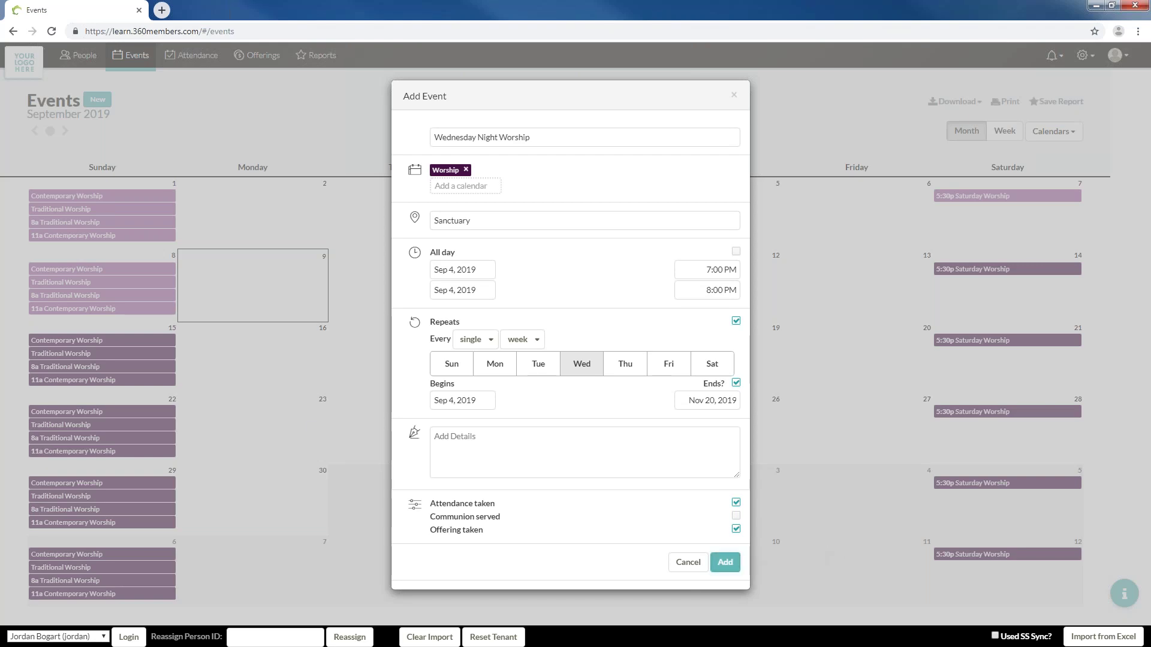
left_click(726, 562)
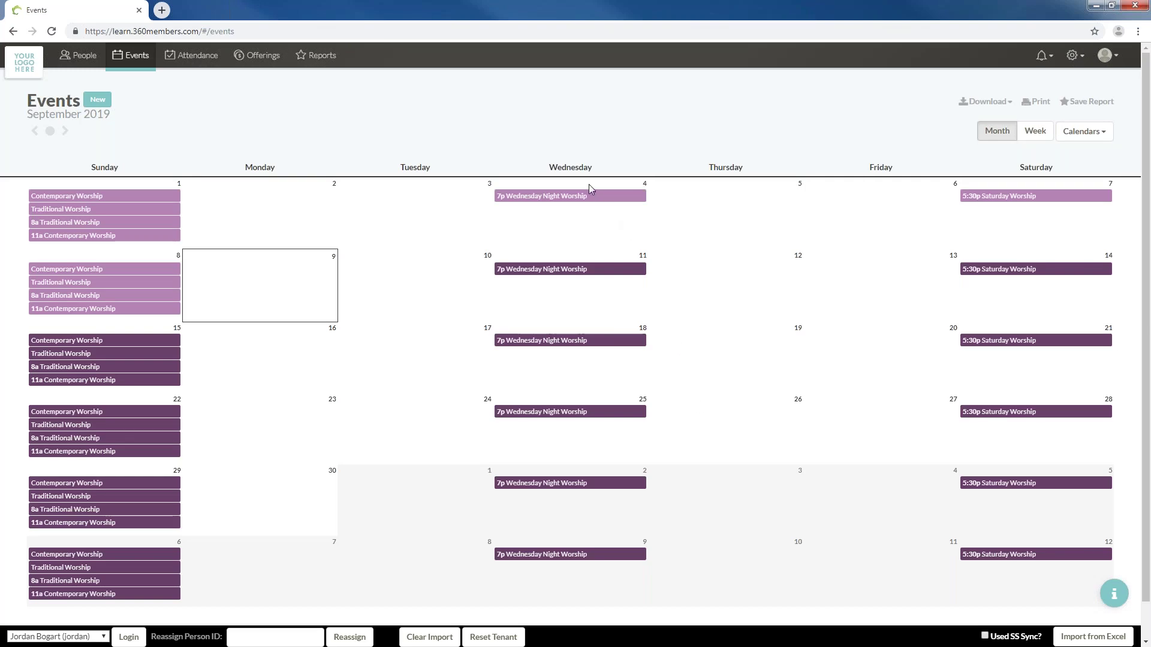
Check the series through October and November, then open the Nov 13 Wednesday Night Worship occurrence
mouse_move(609, 270)
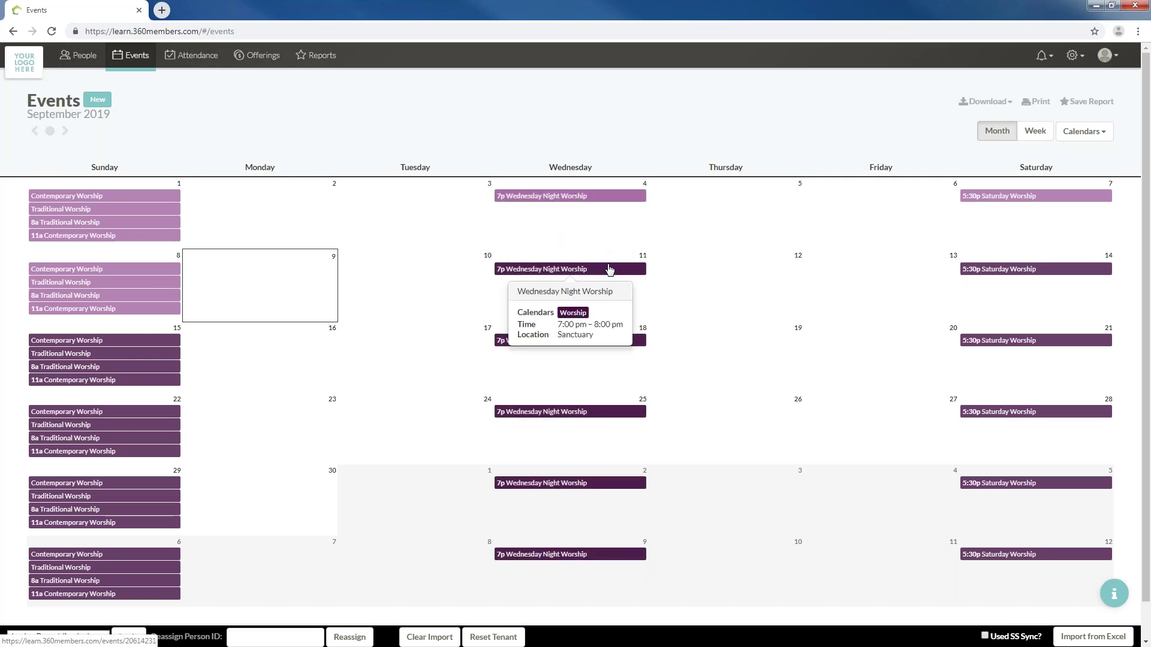
mouse_move(596, 341)
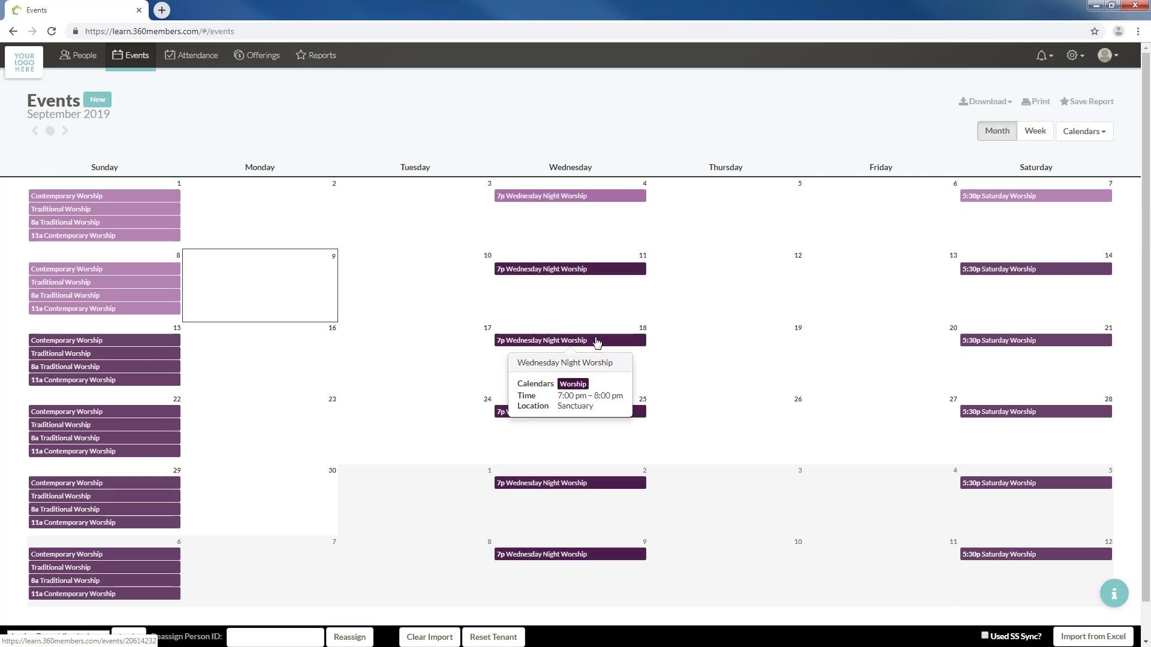
scroll(607, 412, "down", 1)
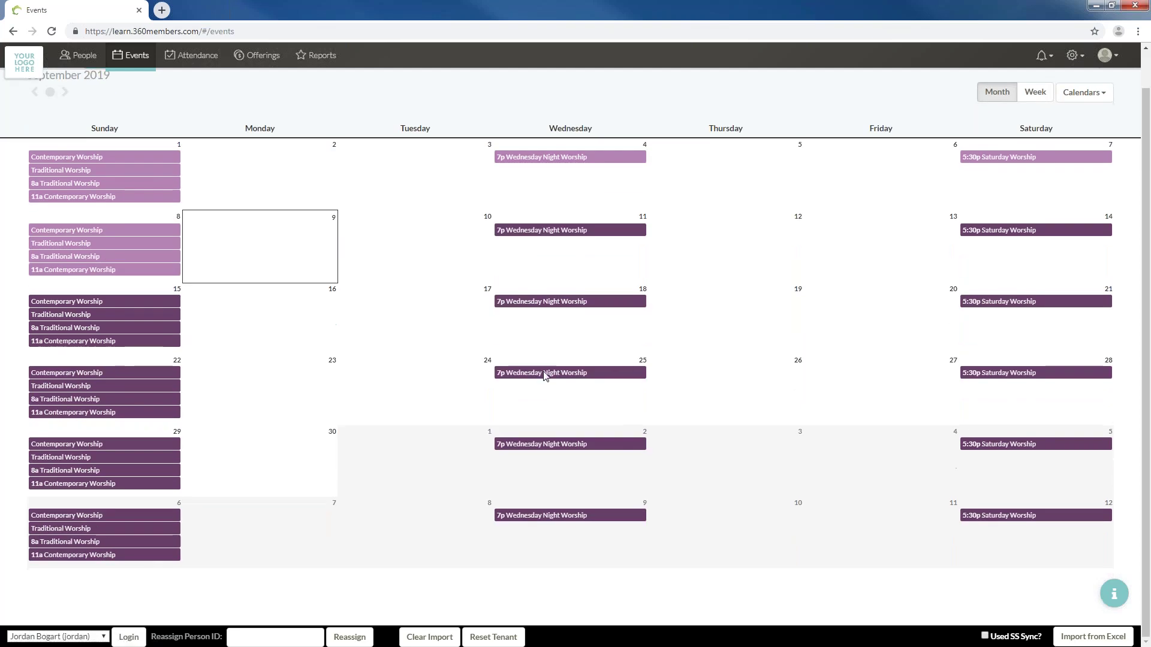
left_click(64, 92)
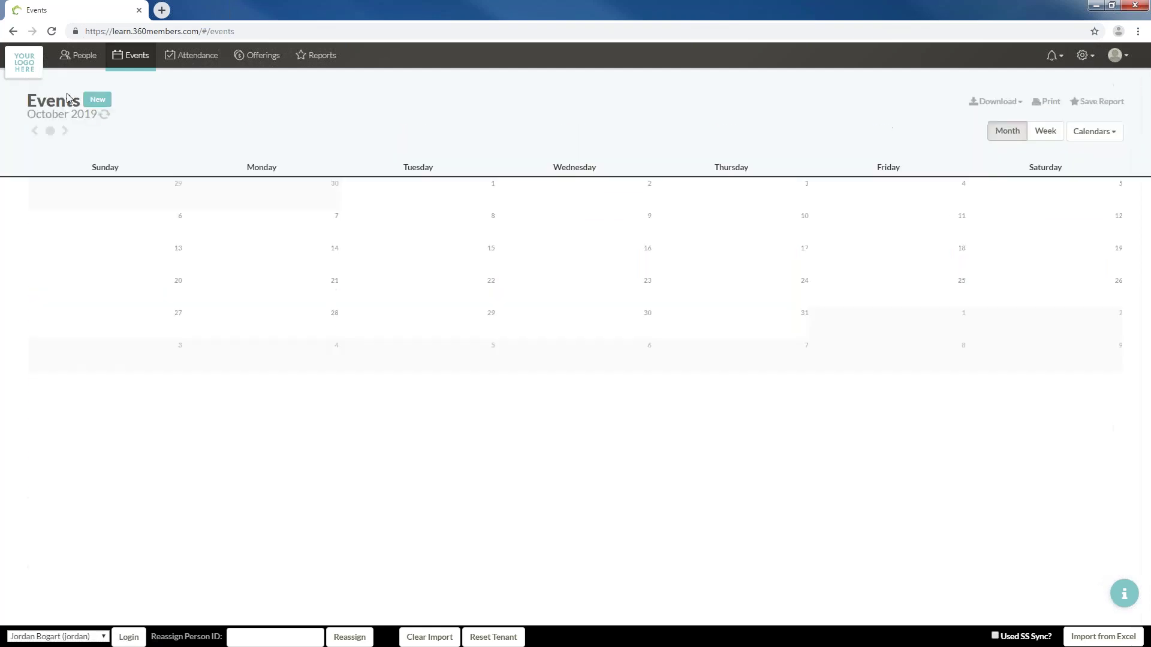
mouse_move(515, 359)
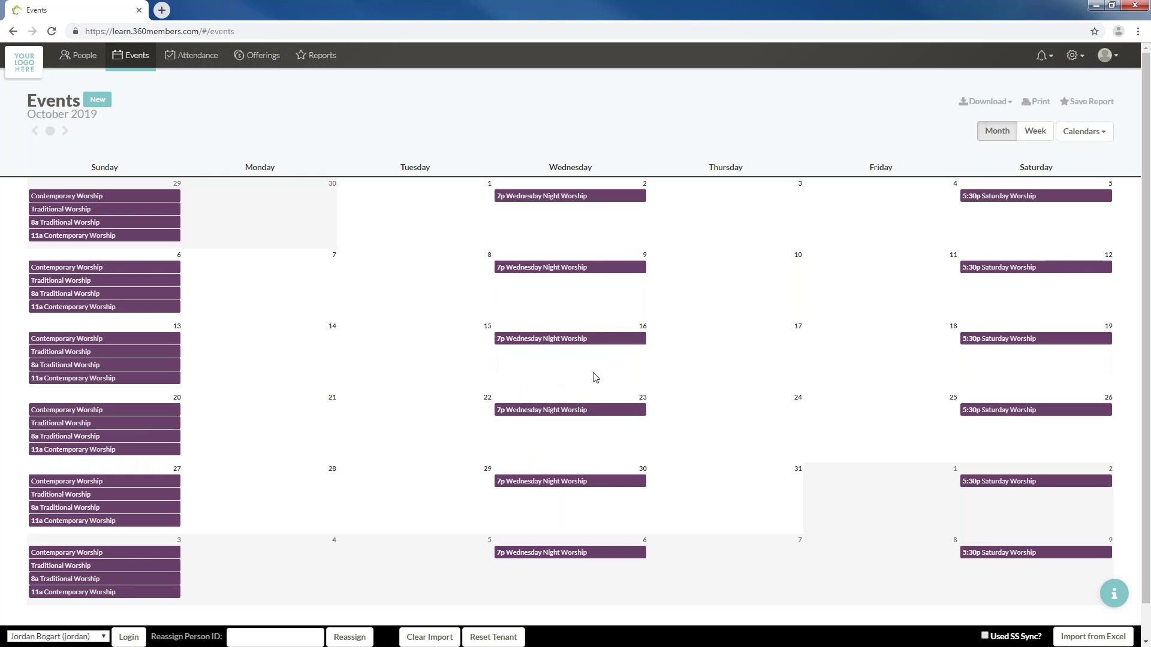
mouse_move(596, 410)
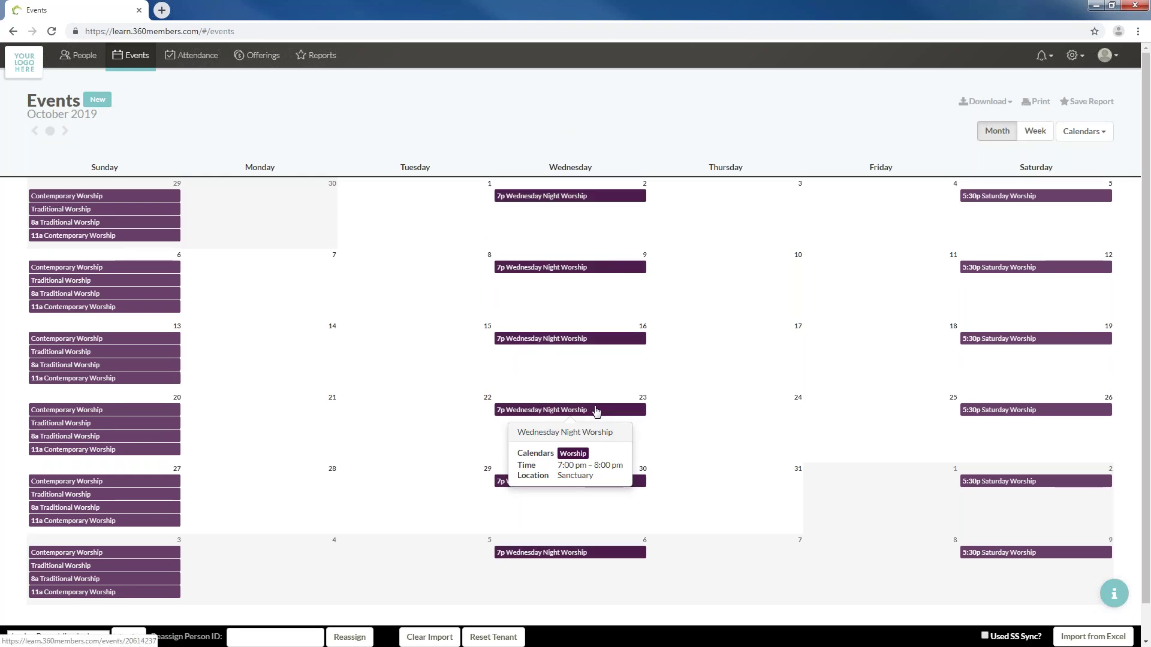
left_click(64, 131)
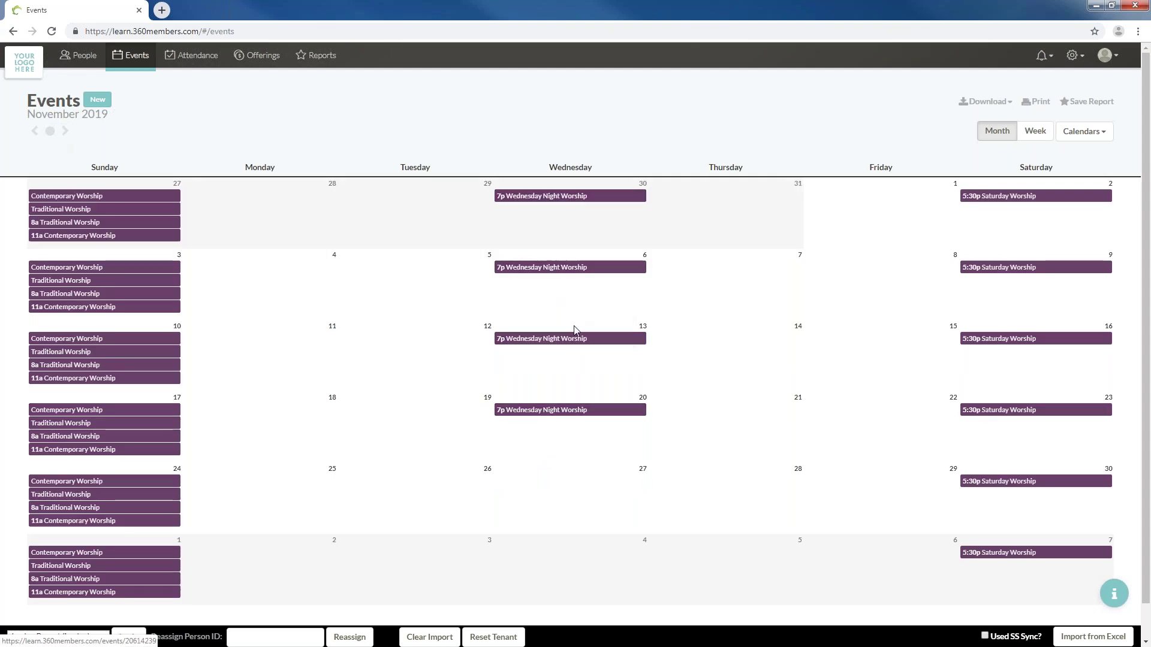
mouse_move(581, 348)
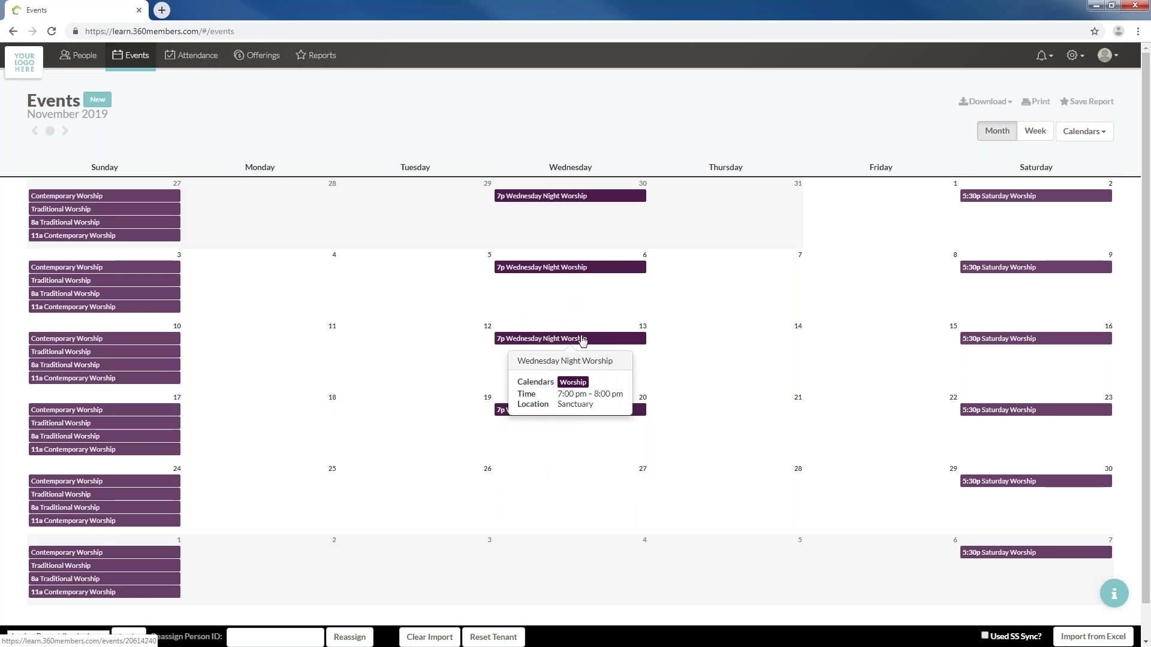
left_click(583, 340)
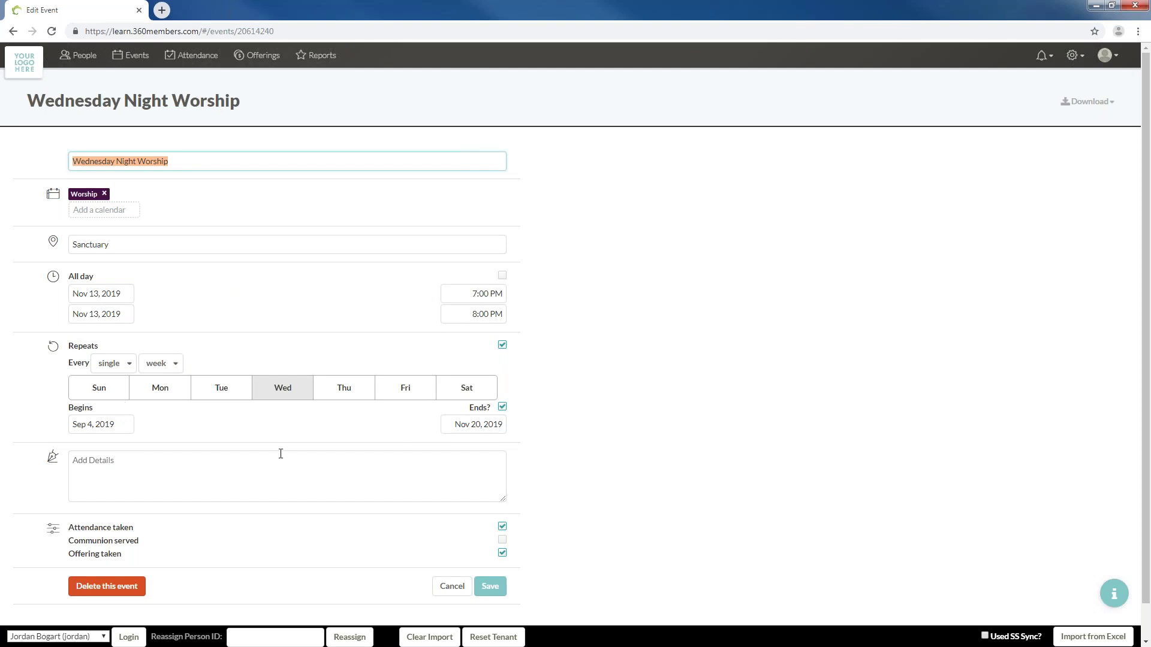
Delete only the Nov 13 occurrence of Wednesday Night Worship
left_click(138, 595)
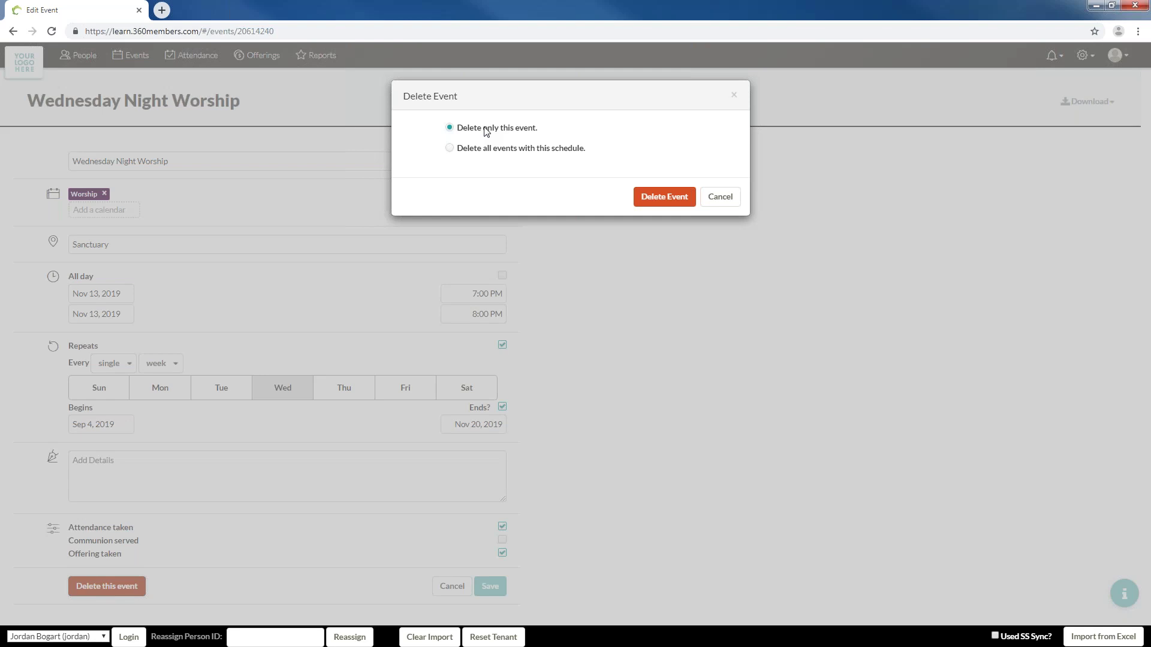
left_click(658, 199)
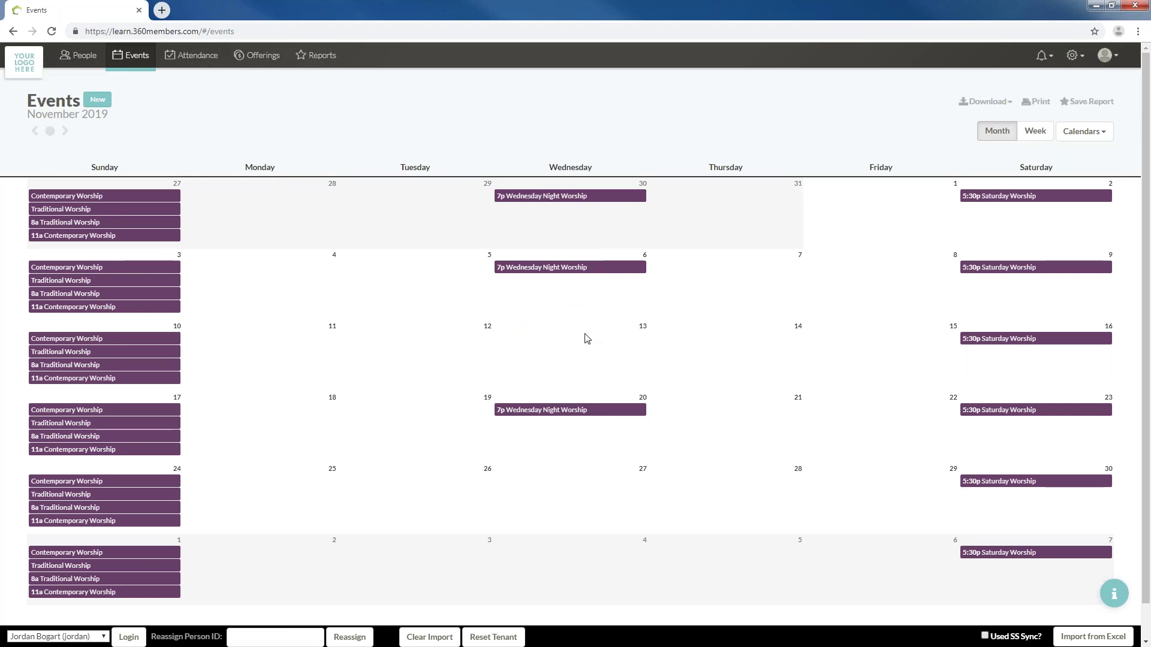
Go back two months to the September 2019 calendar
mouse_move(594, 414)
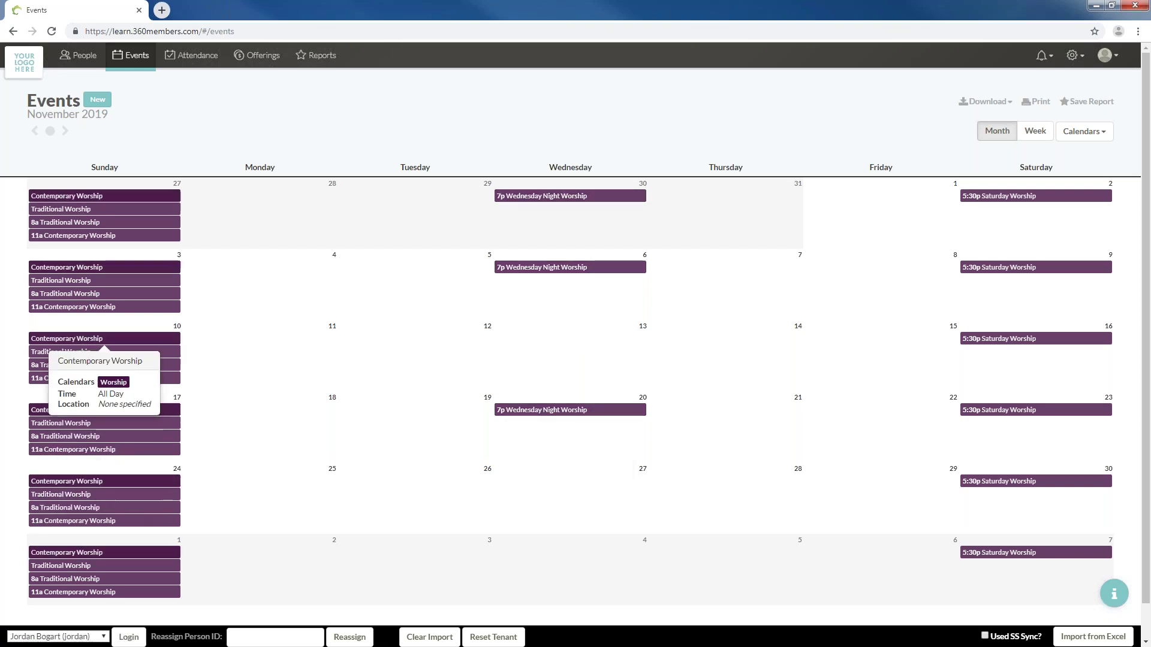
left_click(36, 131)
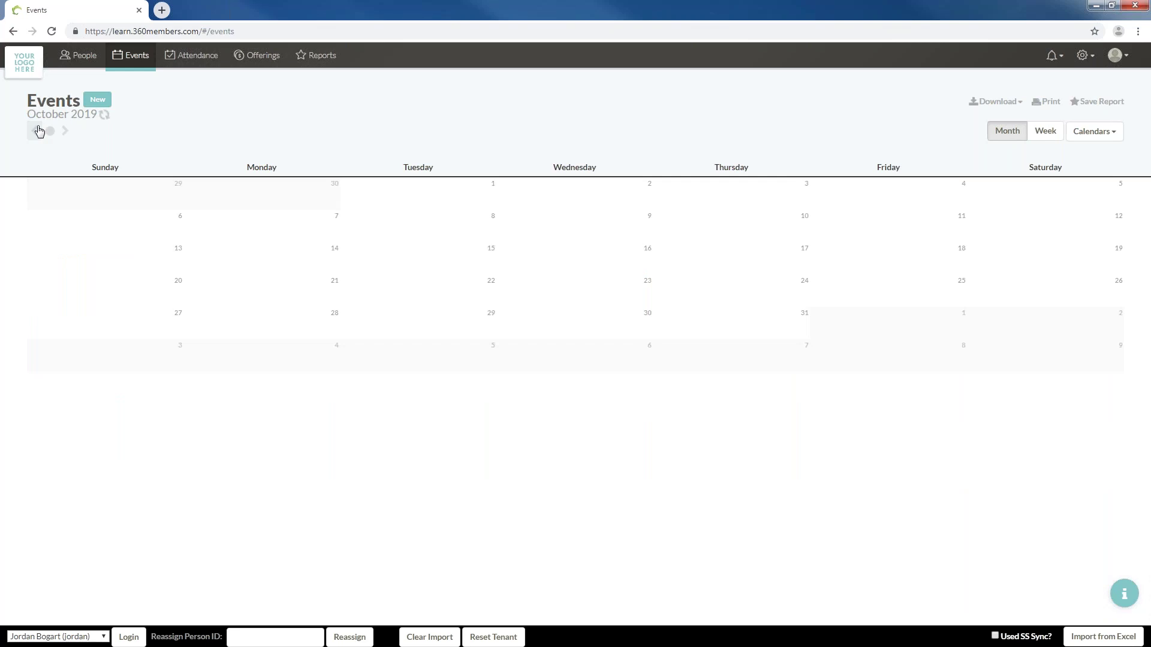
left_click(36, 131)
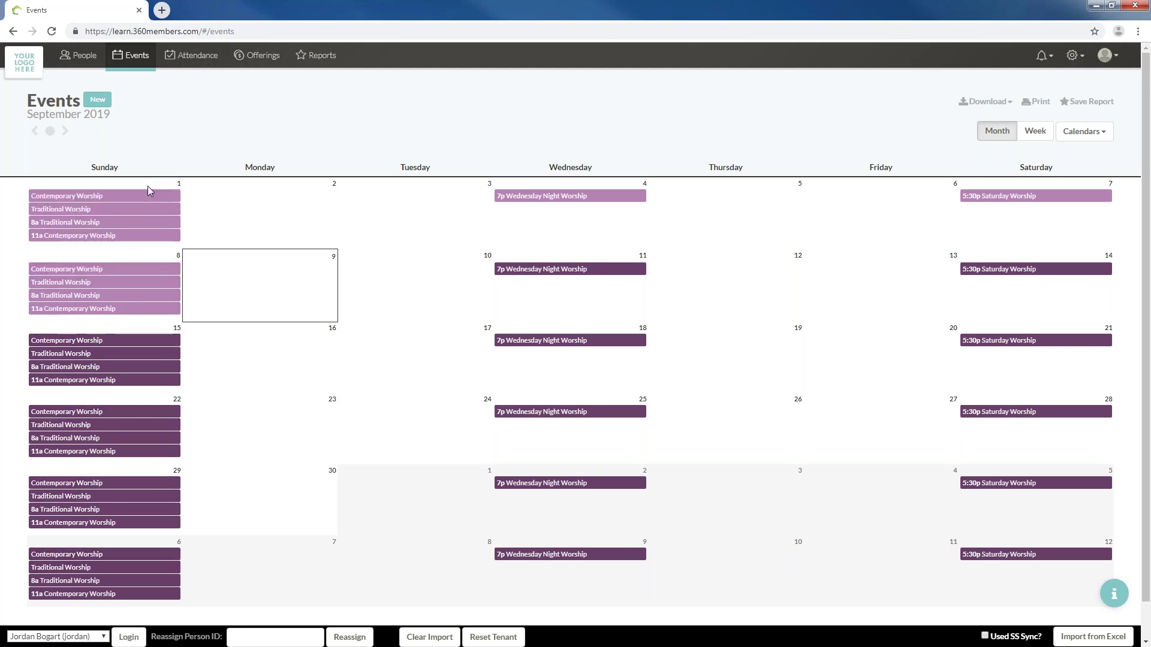
Start a 'Sunday Evening Service' event on Sep 1, 2019 assigned to the Worship calendar
left_click(150, 191)
left_click(570, 138)
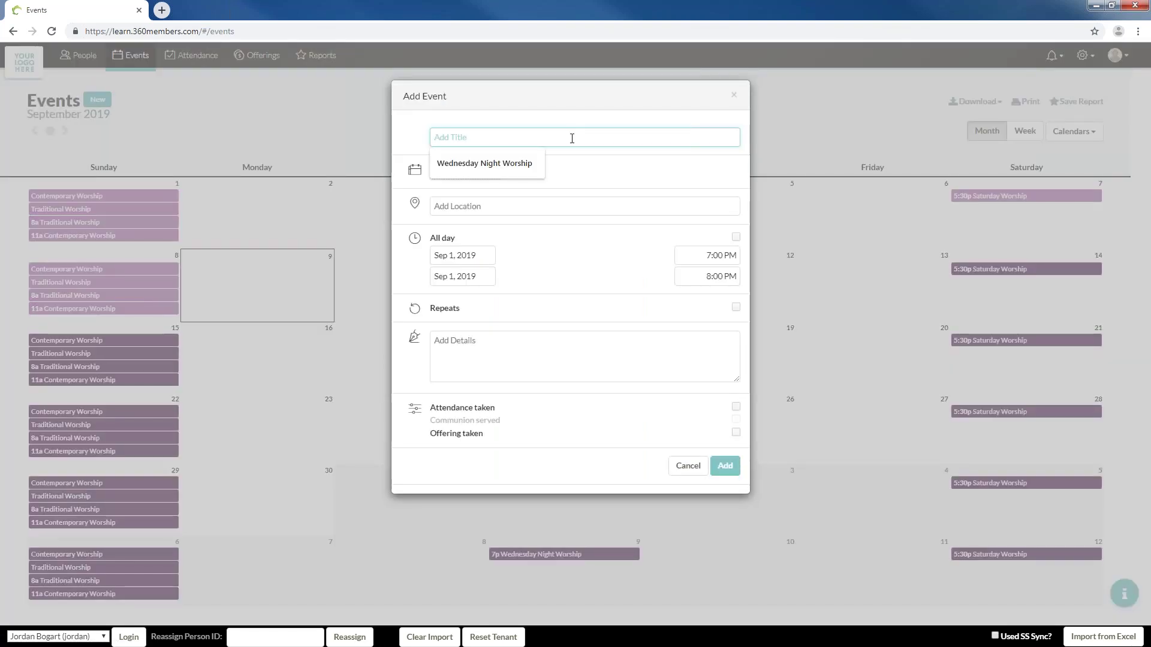
type("Sunday ")
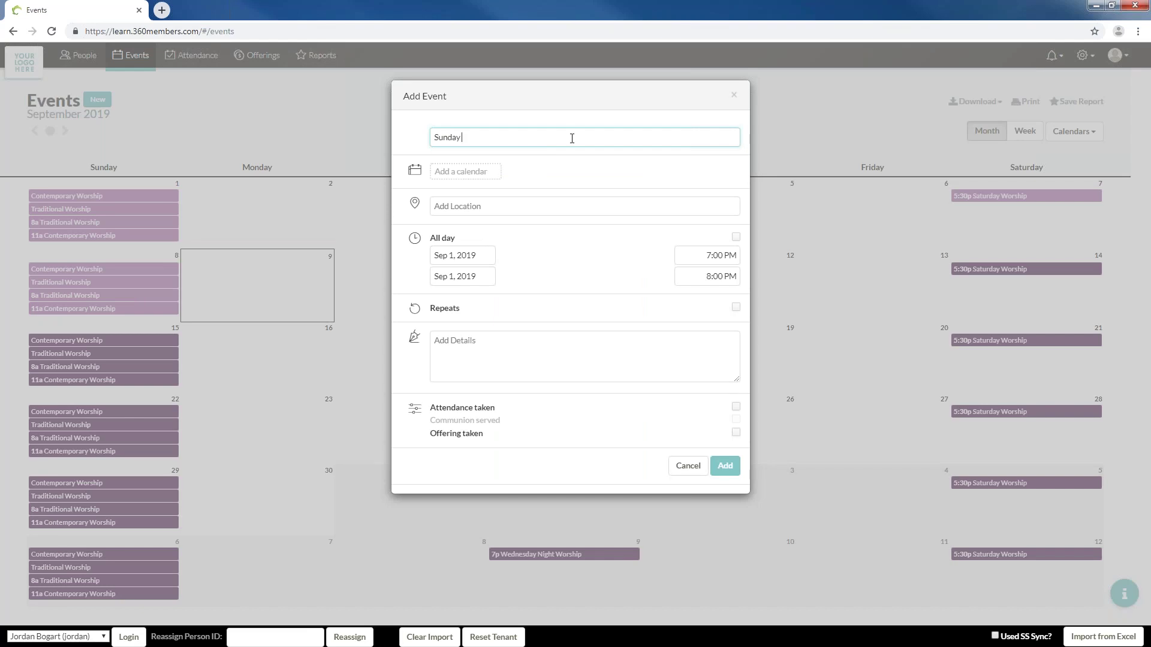
type("Evening Service")
left_click(473, 171)
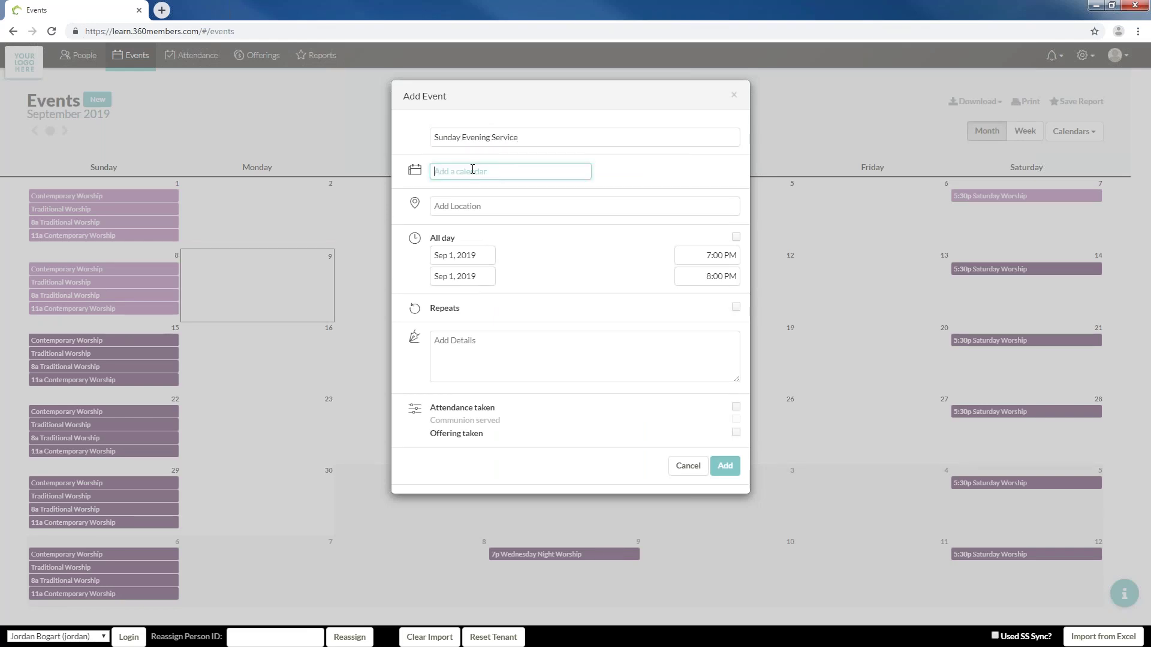
type("Wor")
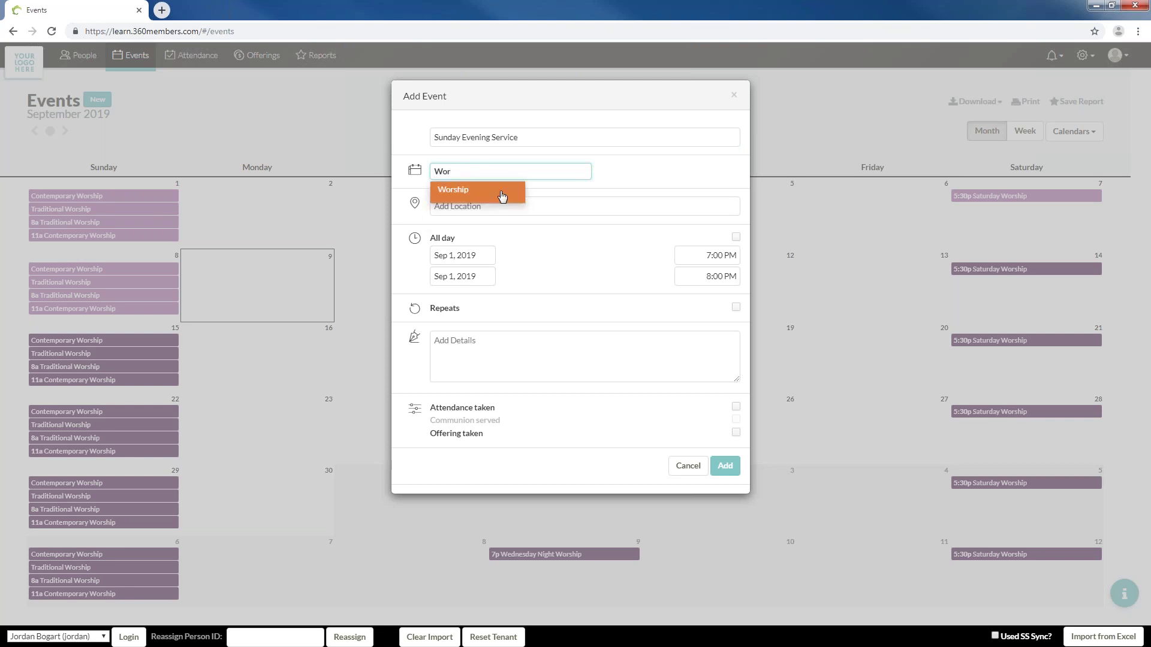
left_click(506, 189)
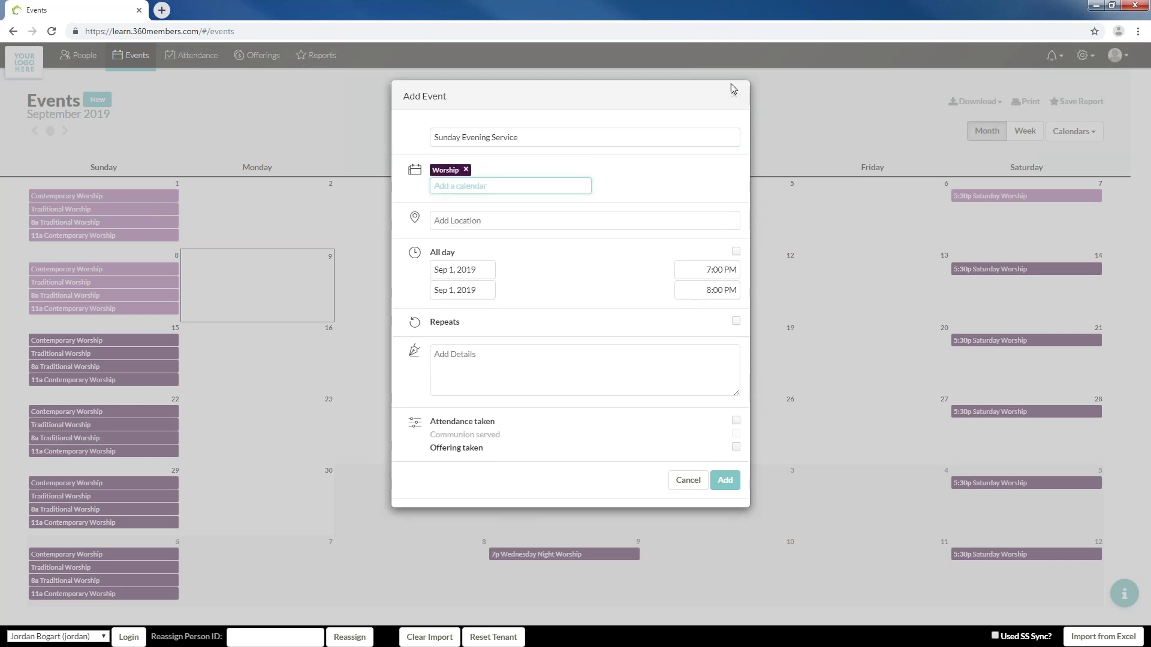
Discard the Sunday Evening Service draft and create a new red calendar named Communion
left_click(731, 96)
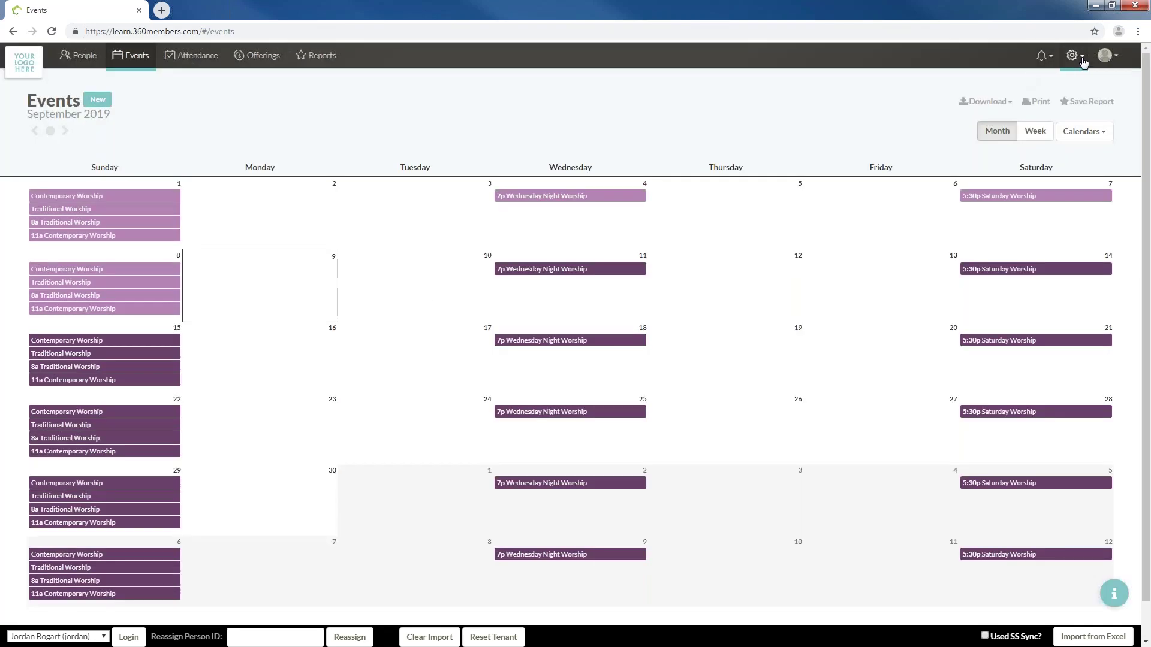
left_click(1072, 55)
left_click(1014, 111)
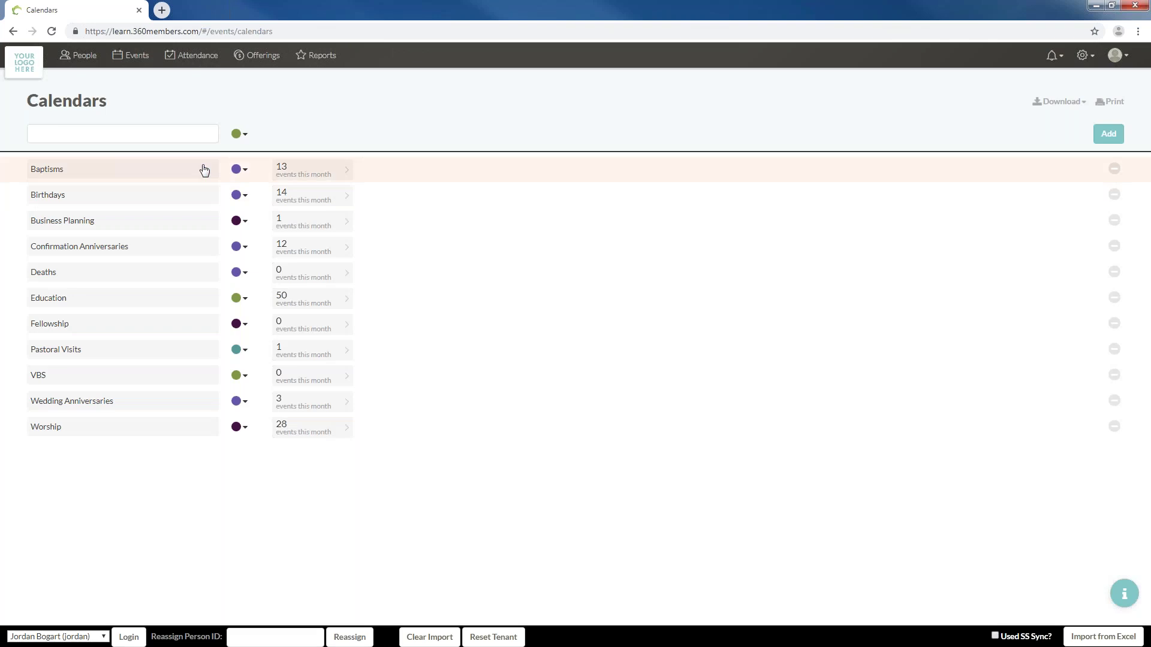
left_click(166, 134)
type("Communion")
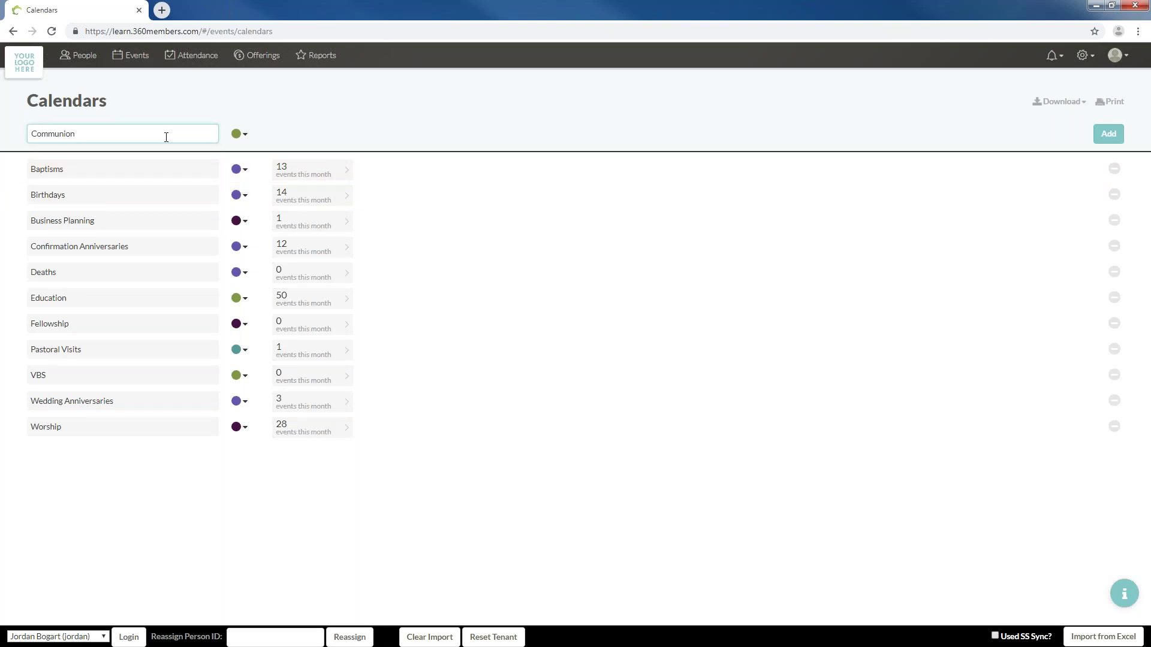
left_click(227, 138)
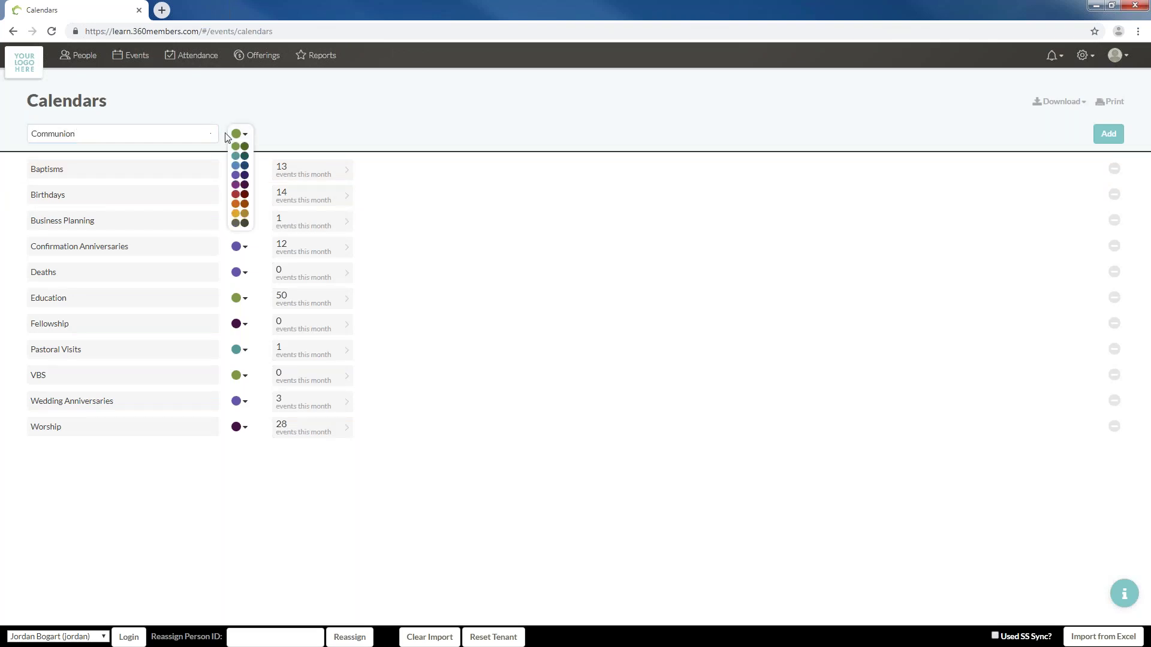
left_click(236, 194)
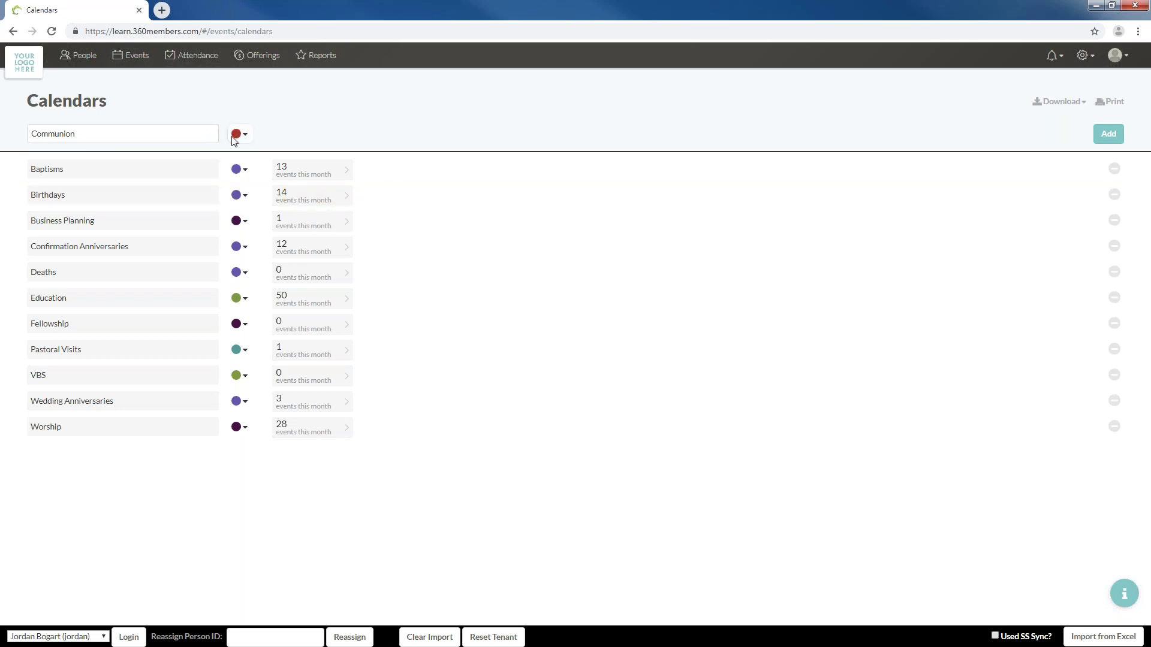
left_click(1109, 135)
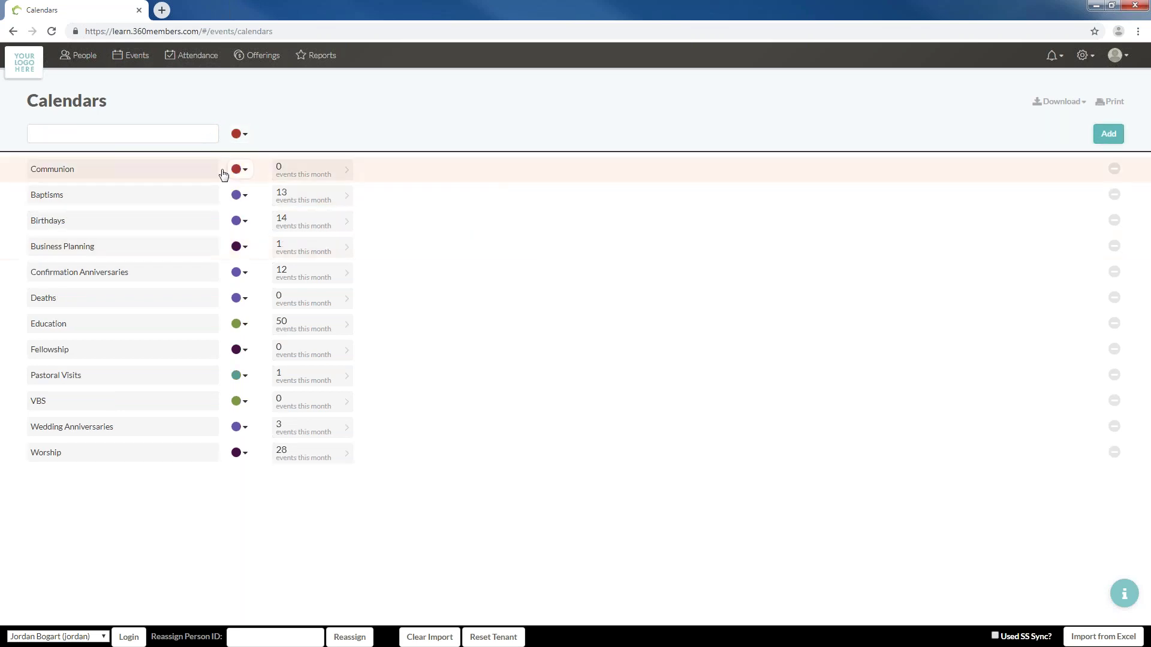
left_click(81, 56)
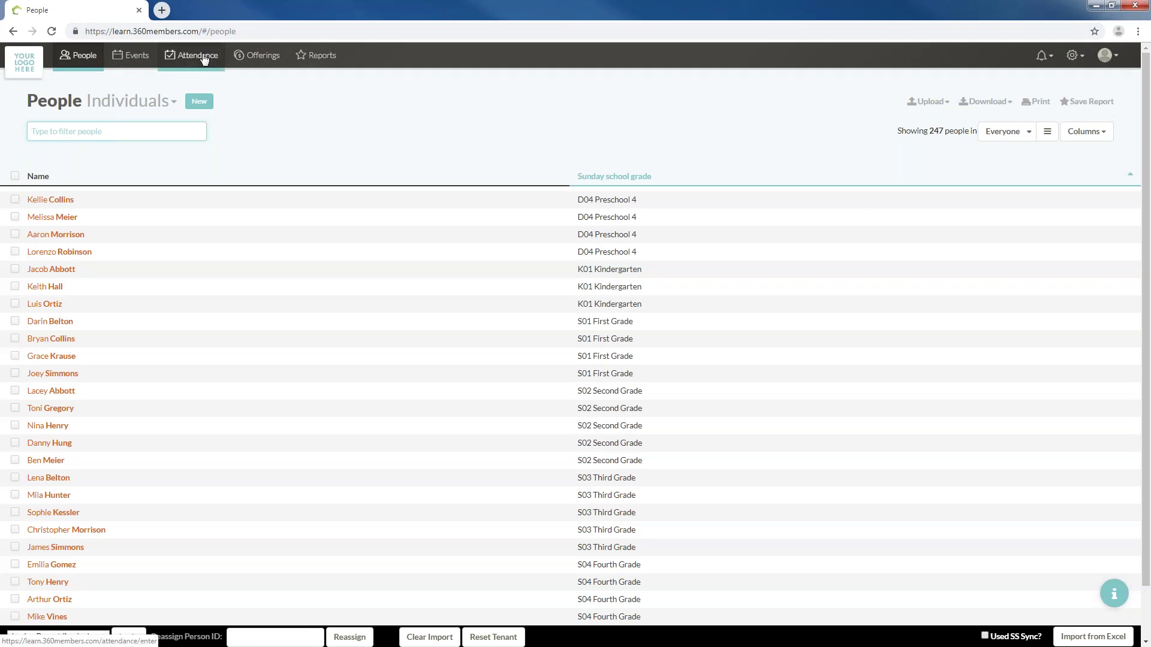
left_click(202, 56)
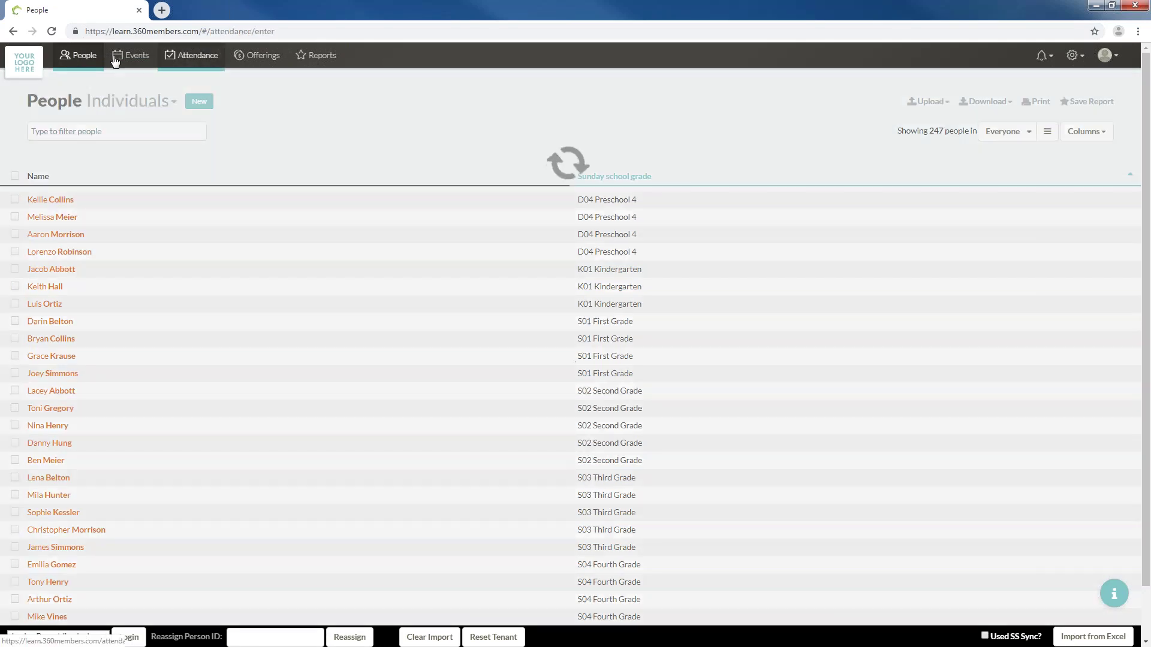
Start a 'Sunday Evening Service' event on Sep 1 in both the Worship and Communion calendars
left_click(130, 55)
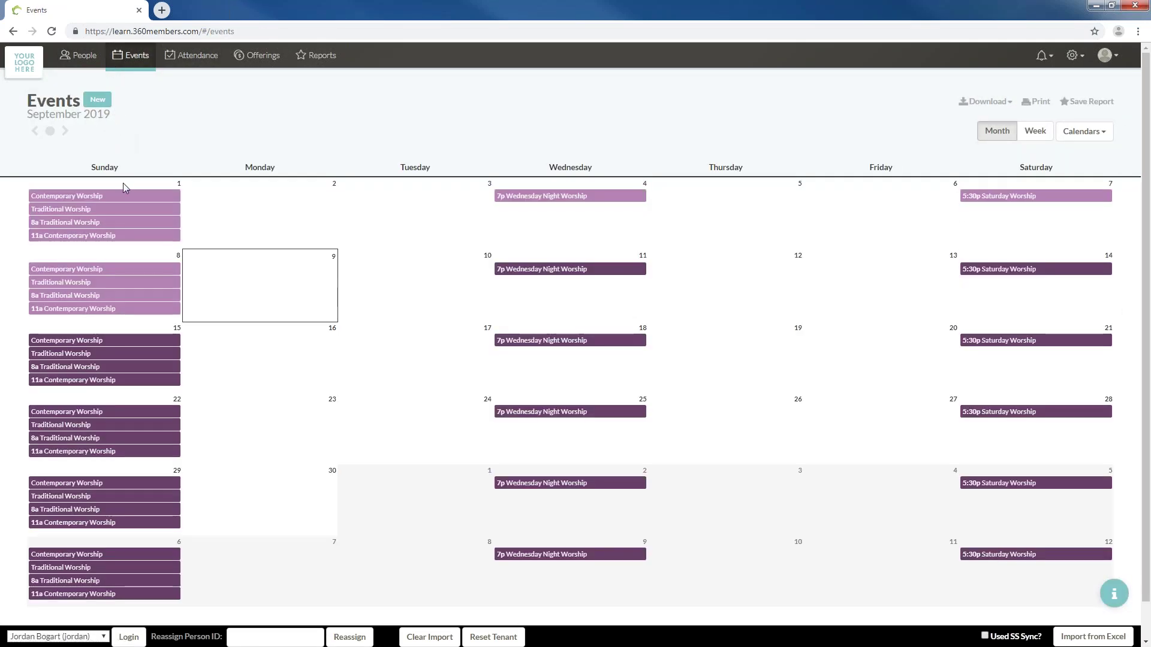
mouse_move(157, 285)
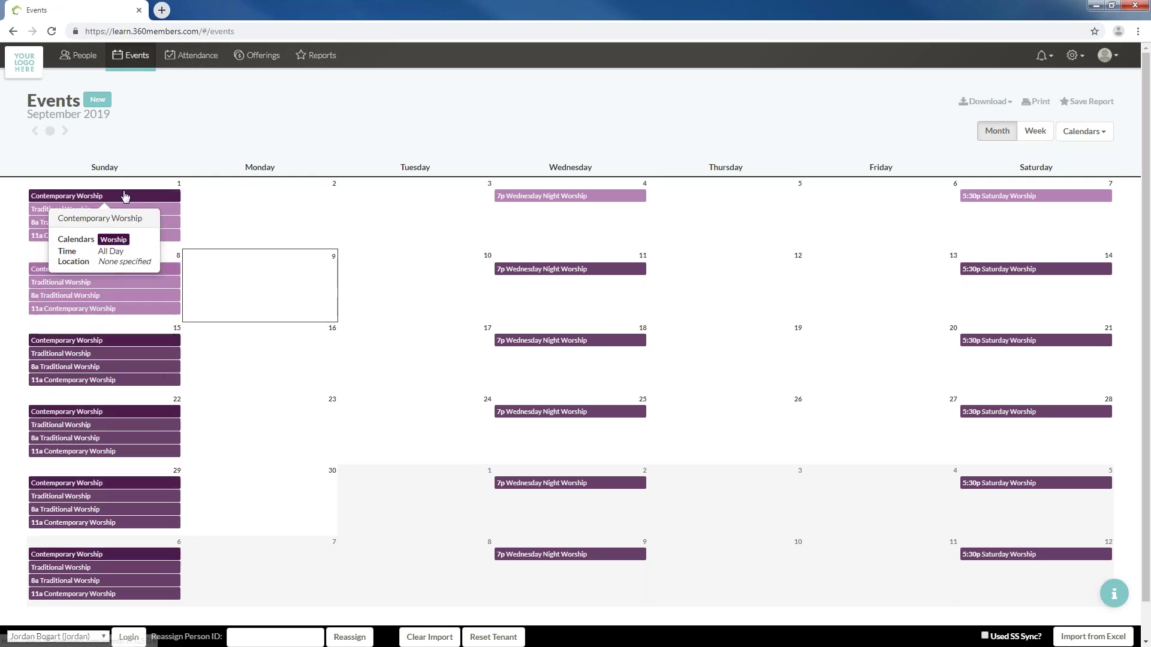
left_click(122, 188)
left_click(438, 146)
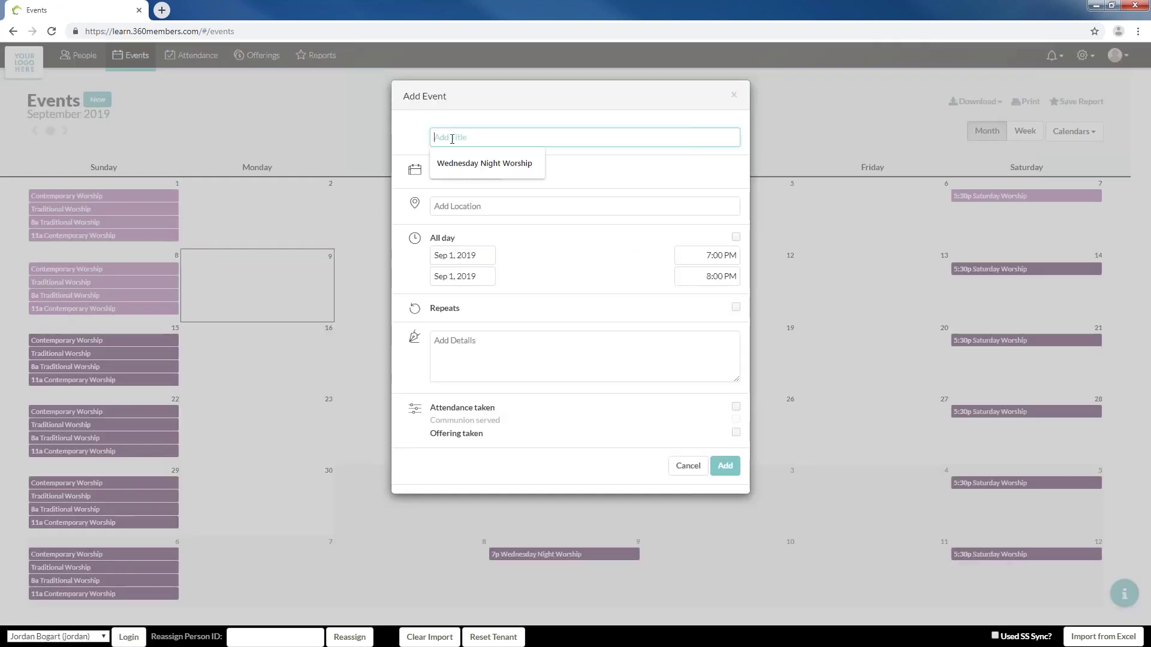
type("Sunday")
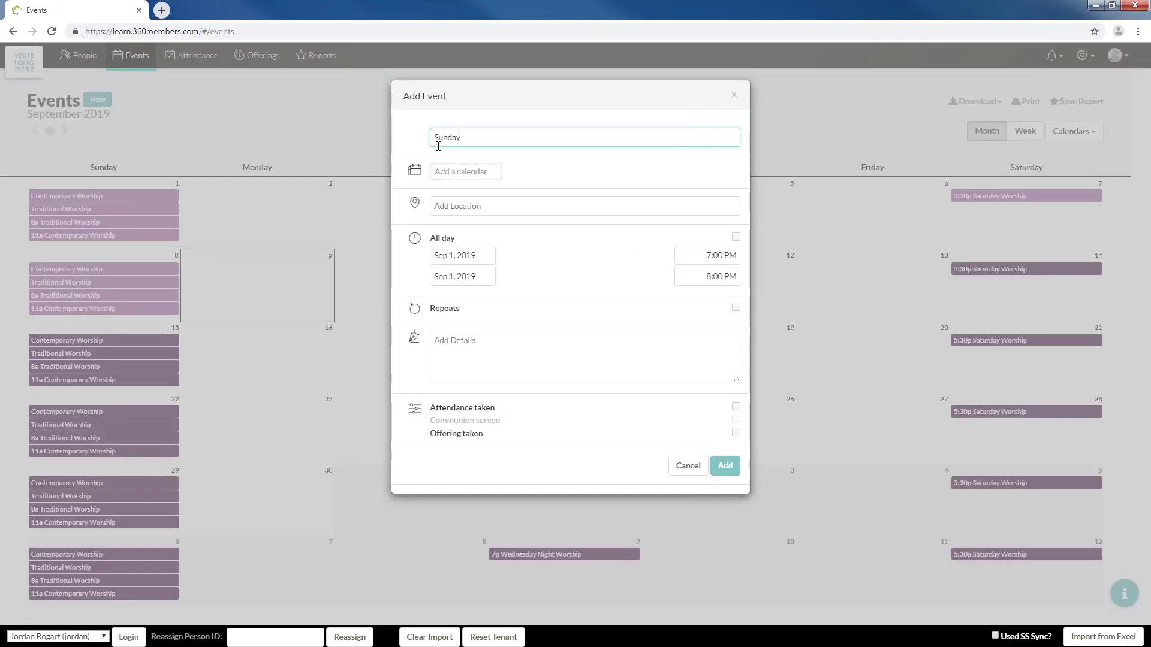
type(" Evening Service")
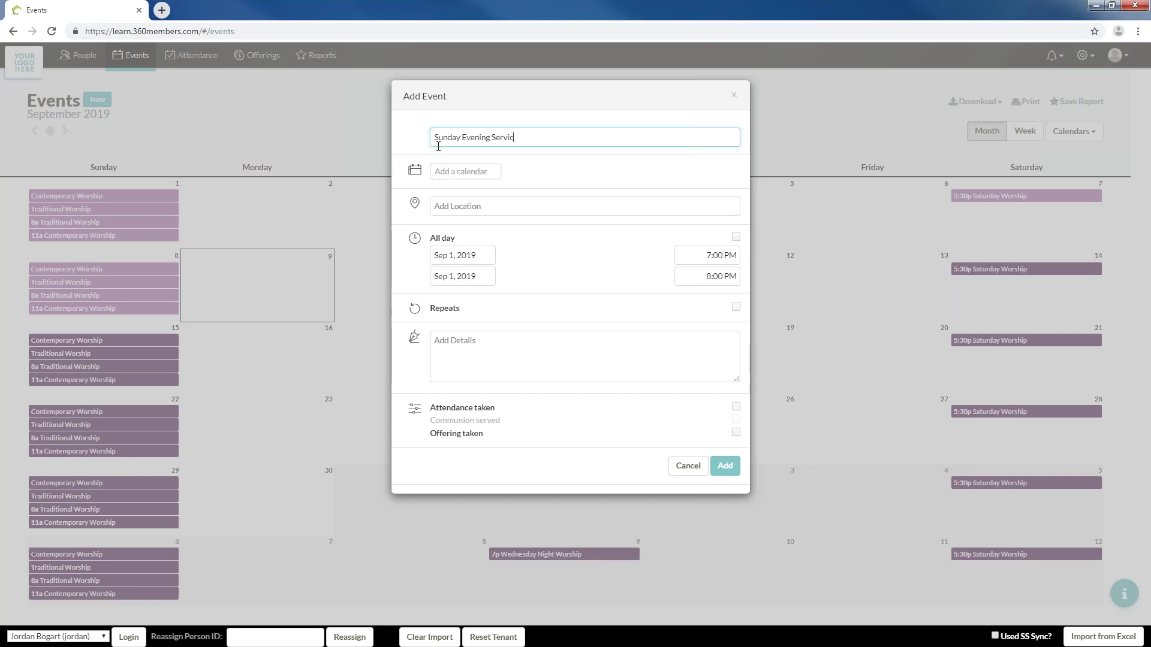
left_click(449, 174)
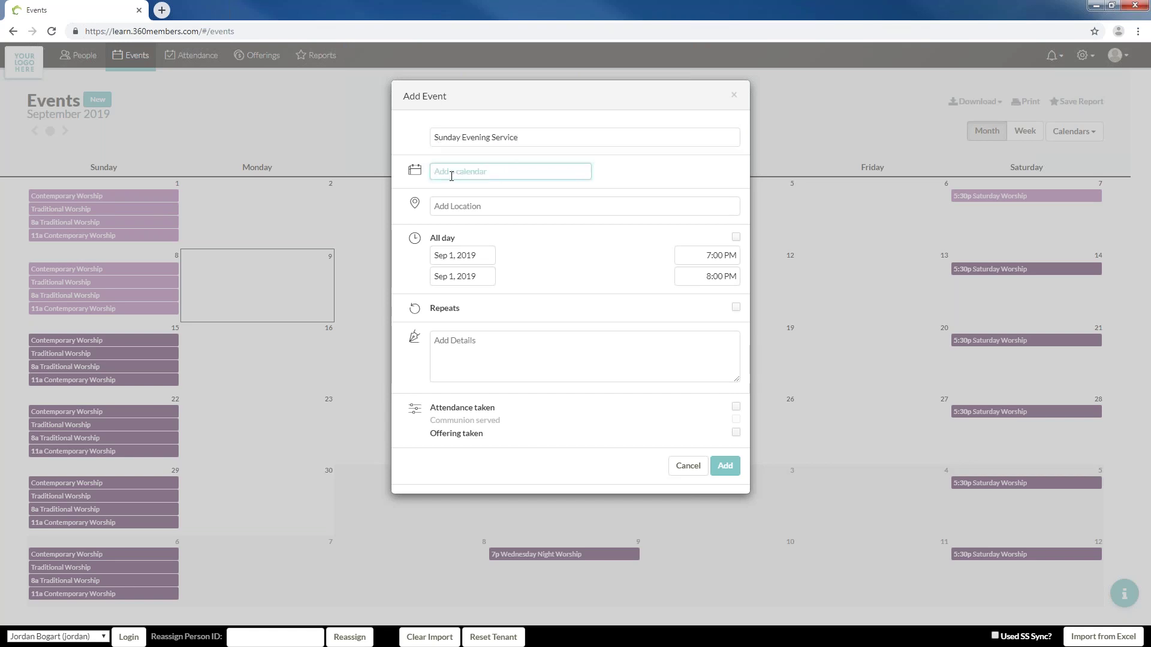
type("Wo")
left_click(459, 190)
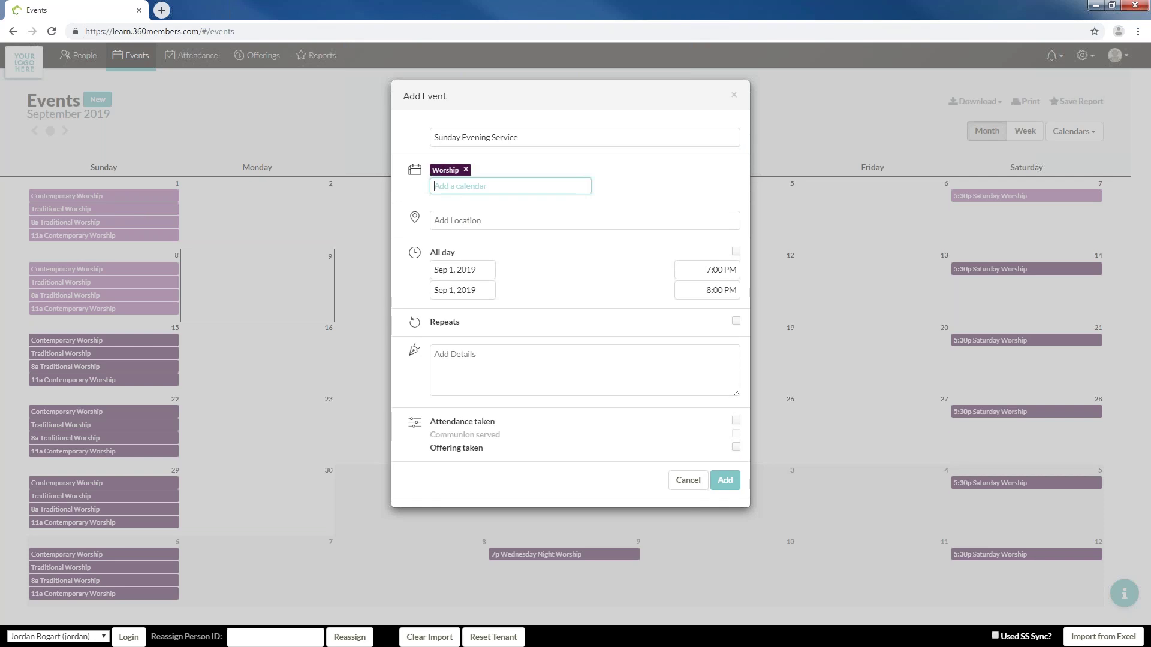
type("Commu")
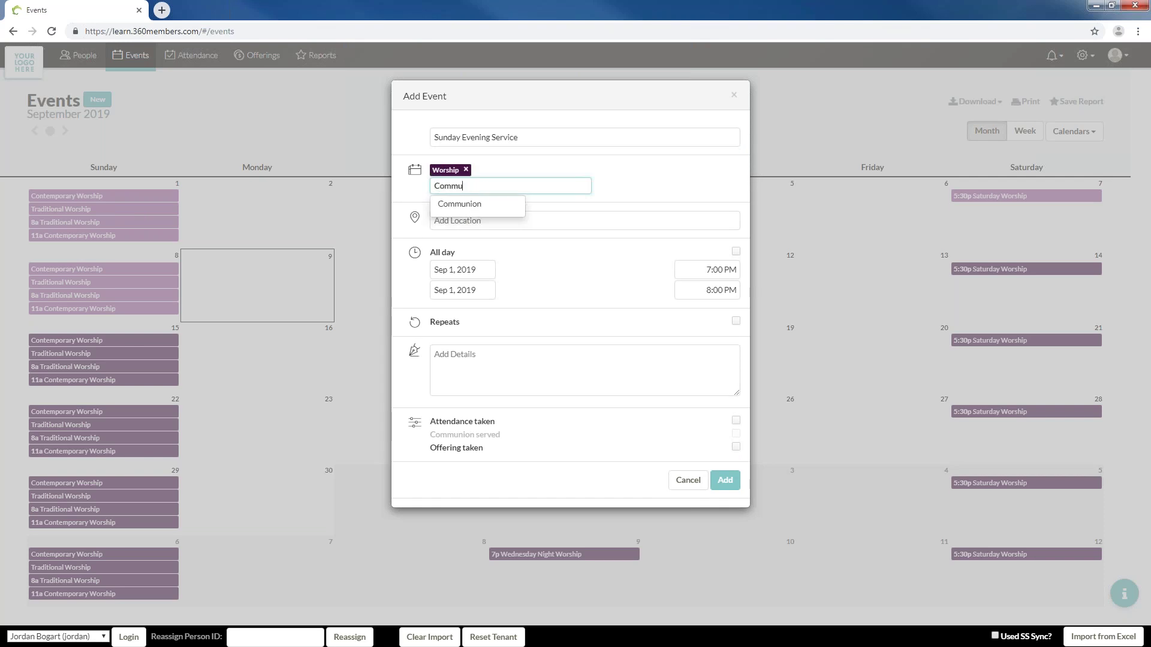
left_click(522, 204)
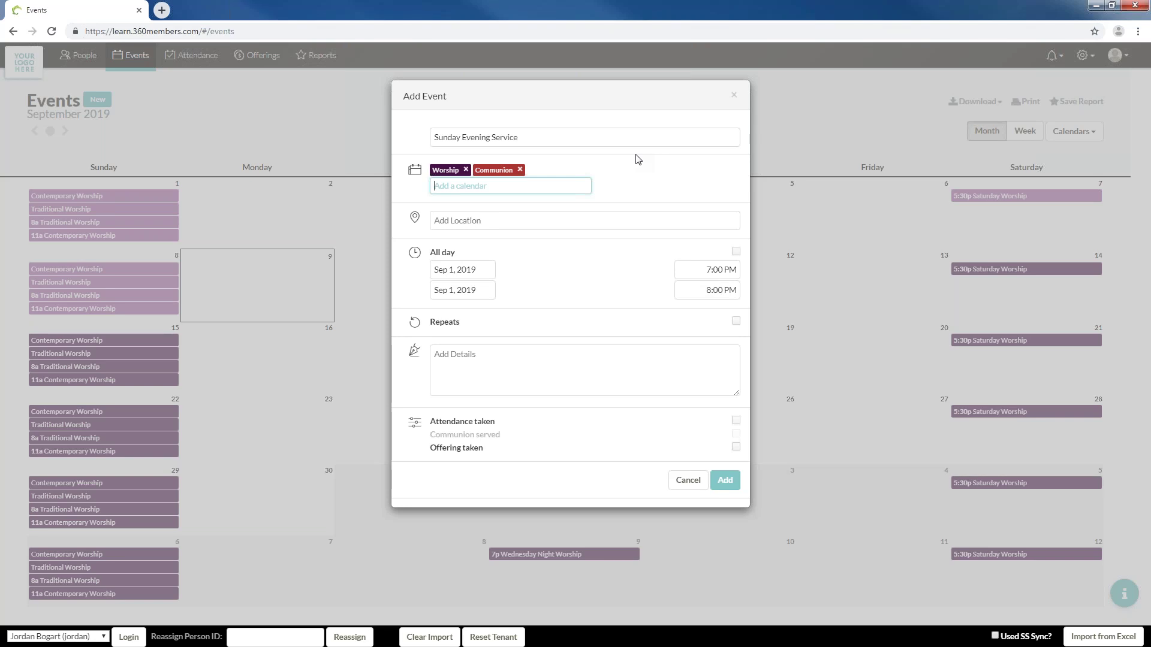
Retitle it 'Sunday Evening Service w/ Communion', set Sanctuary as location, and make it repeat
left_click(582, 130)
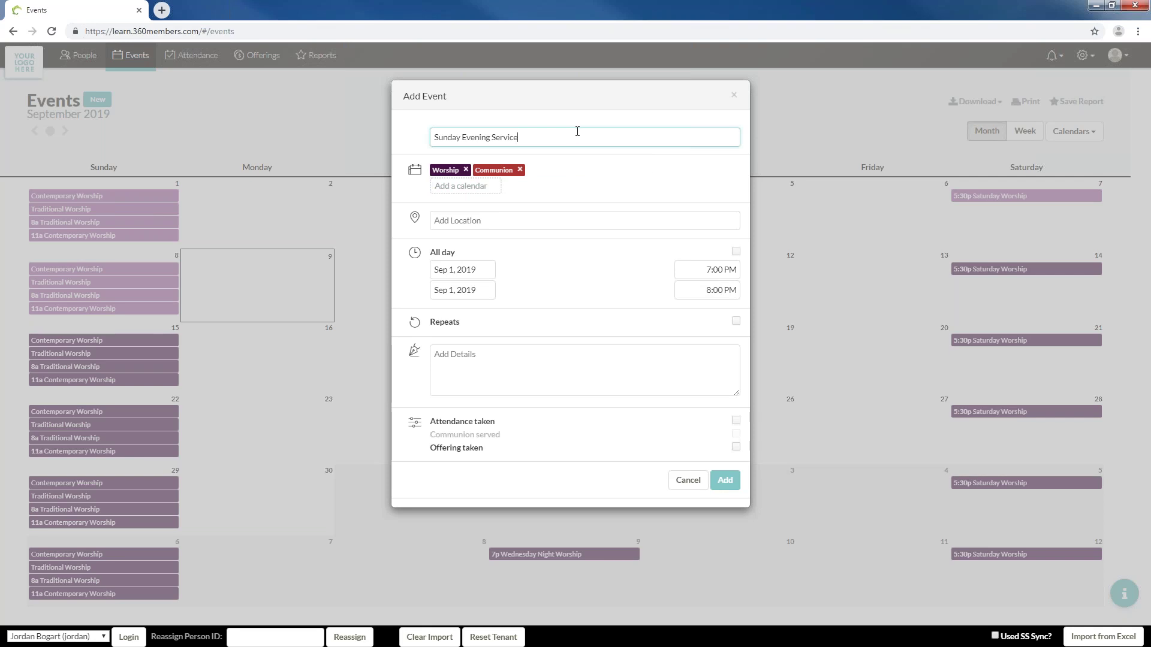
type("w/ Communion")
left_click(518, 217)
type("Sanc")
left_click(506, 241)
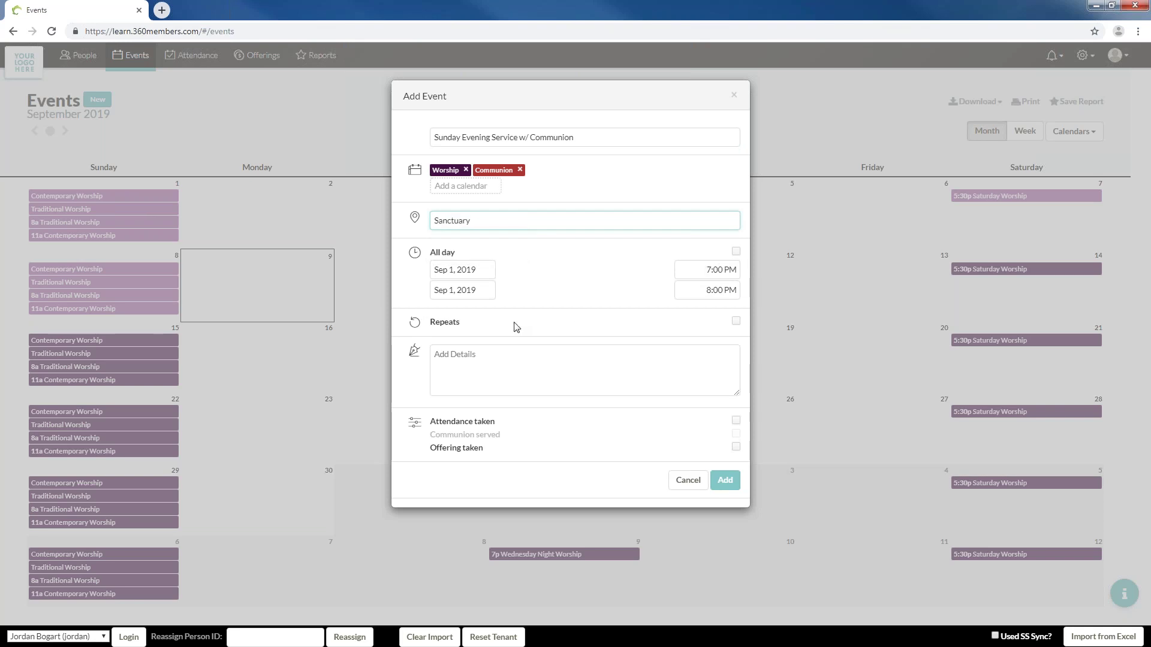
left_click(736, 322)
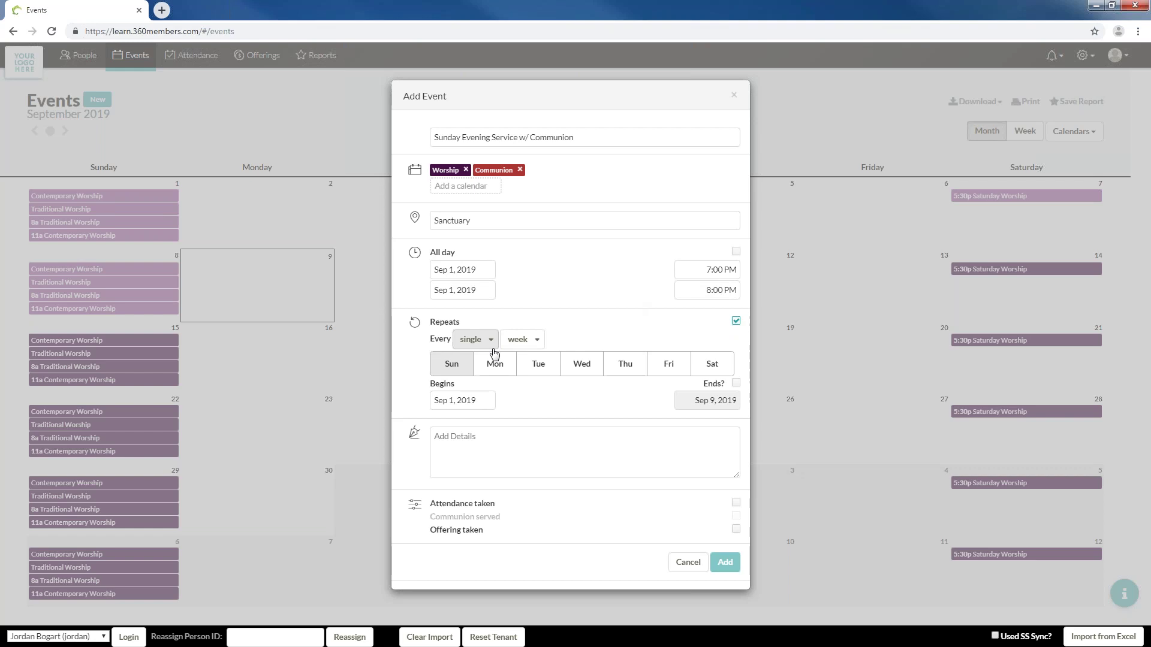
Set the event to repeat monthly on the 1st, 3rd and 5th Sundays
left_click(519, 339)
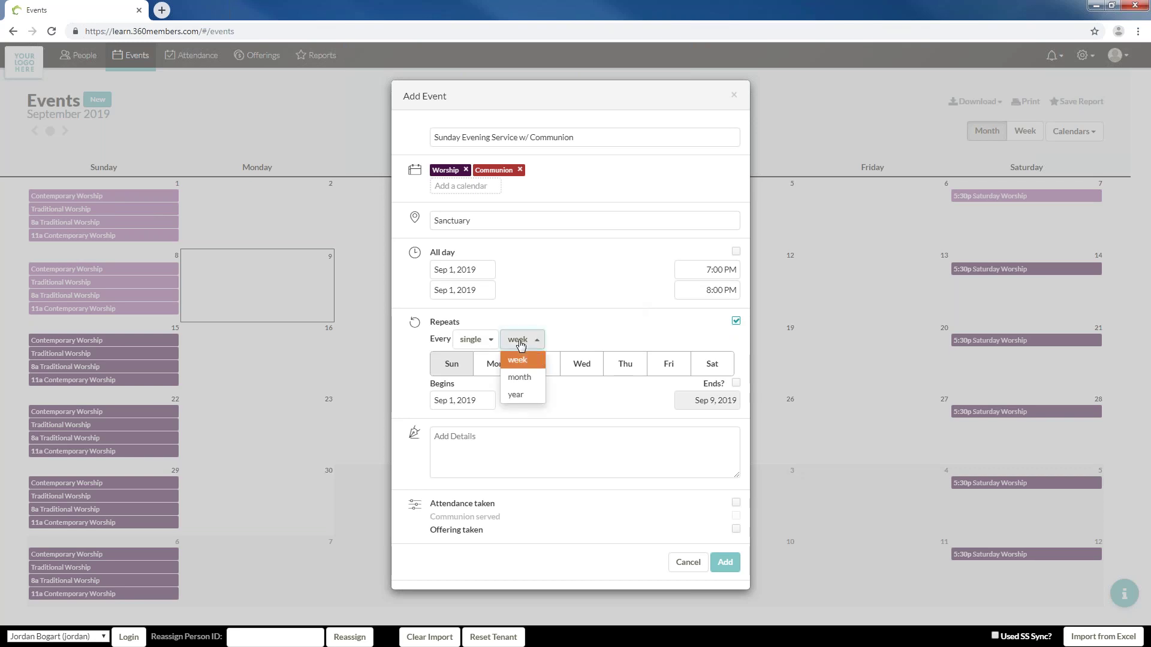
left_click(526, 379)
left_click(510, 362)
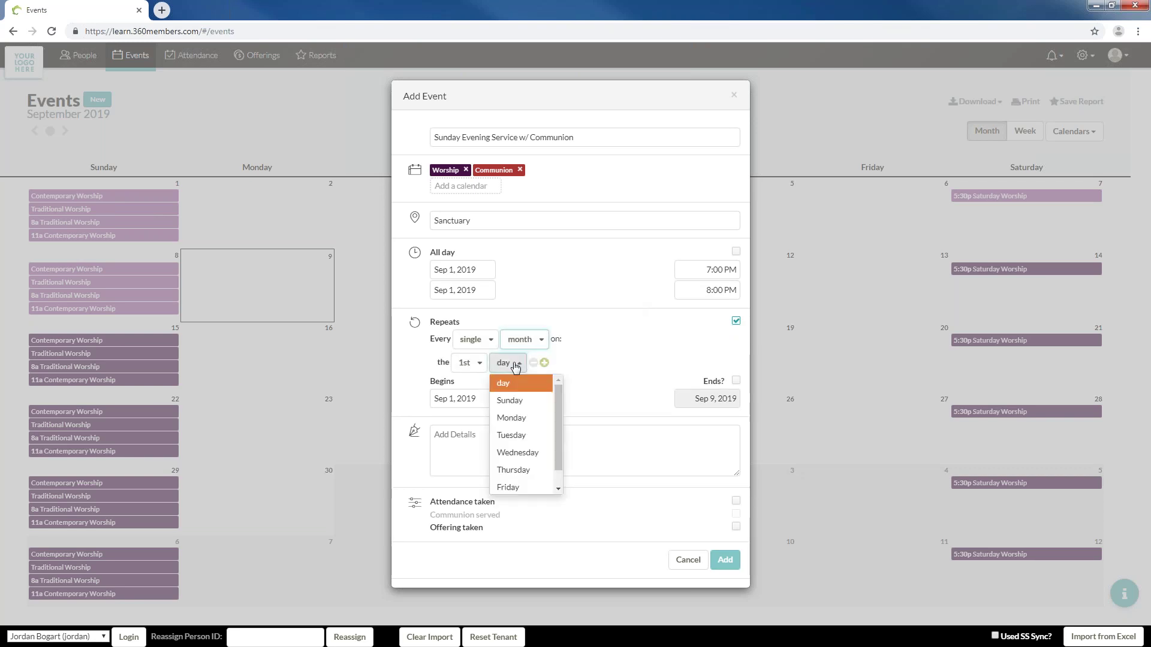
left_click(515, 401)
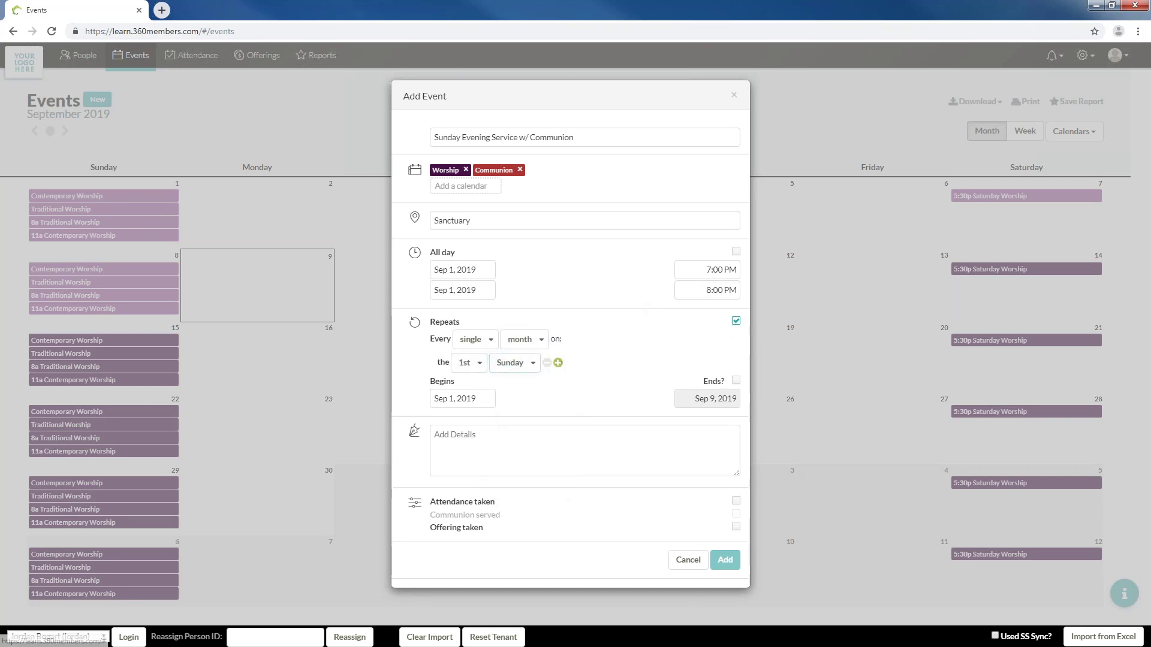
left_click(557, 363)
left_click(469, 384)
left_click(465, 457)
left_click(508, 384)
left_click(510, 424)
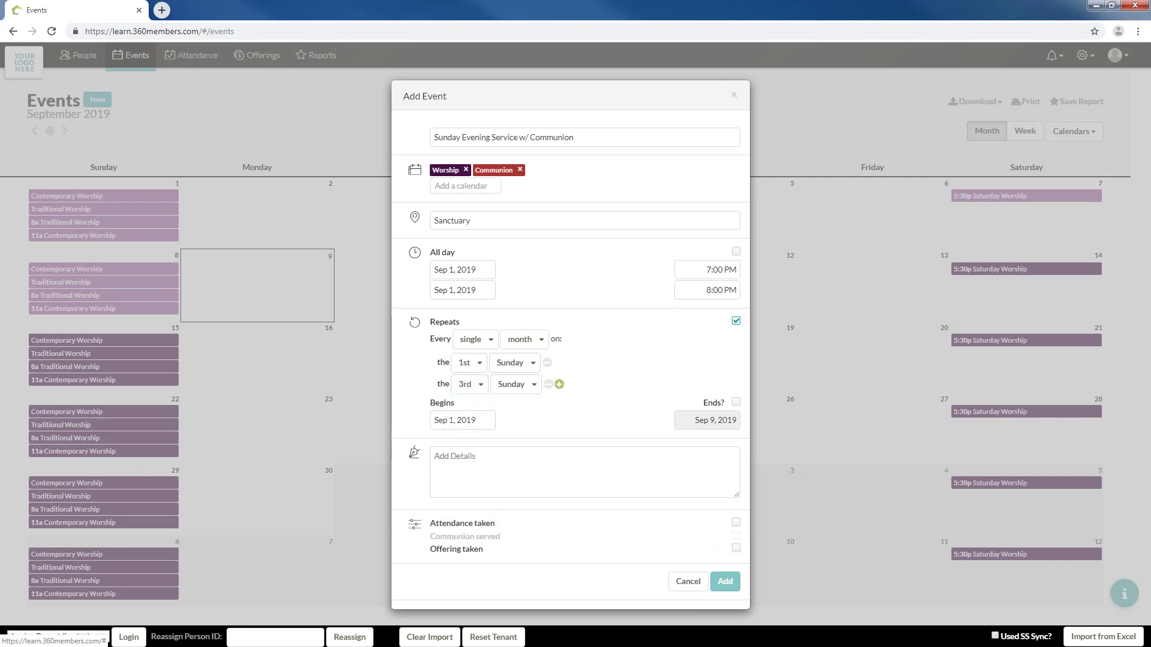
left_click(557, 384)
left_click(472, 413)
left_click(460, 513)
left_click(506, 407)
left_click(507, 443)
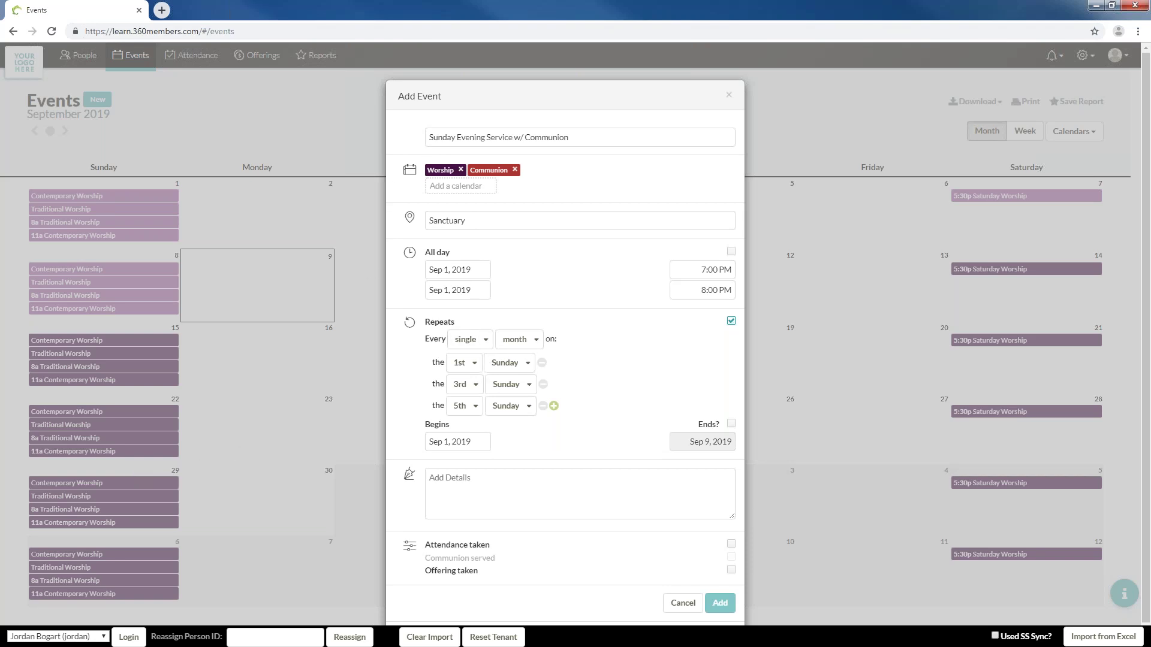
Mark attendance, Communion and offering taken, and save the evening service with Communion
left_click(623, 518)
left_click(731, 544)
left_click(732, 557)
left_click(731, 570)
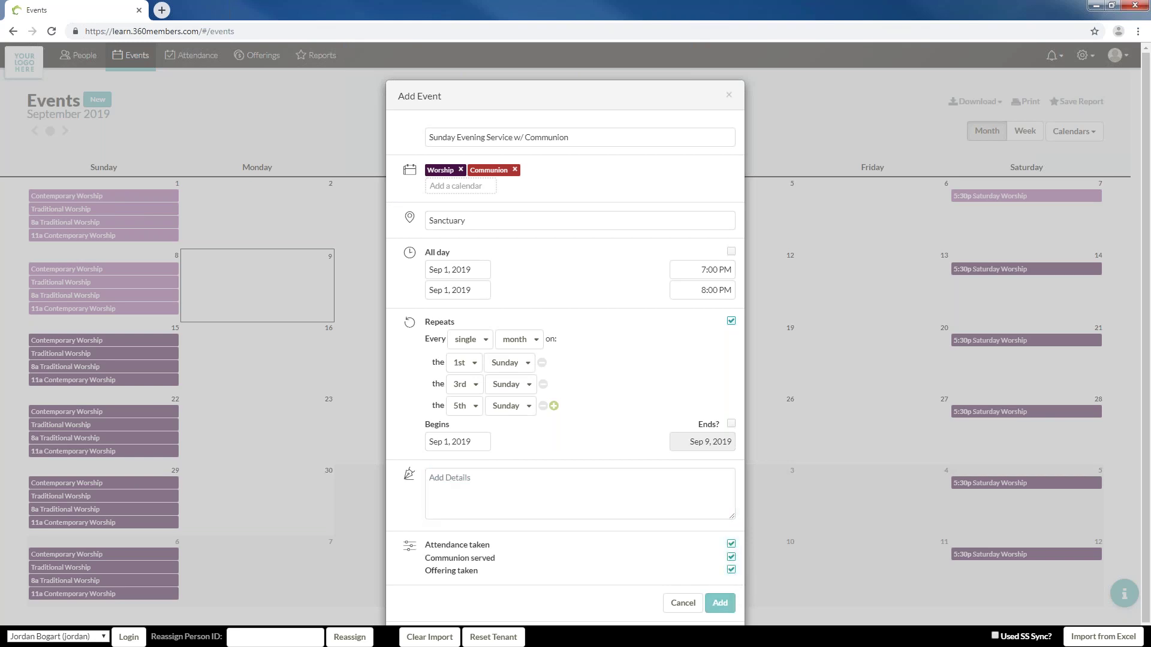
left_click(732, 603)
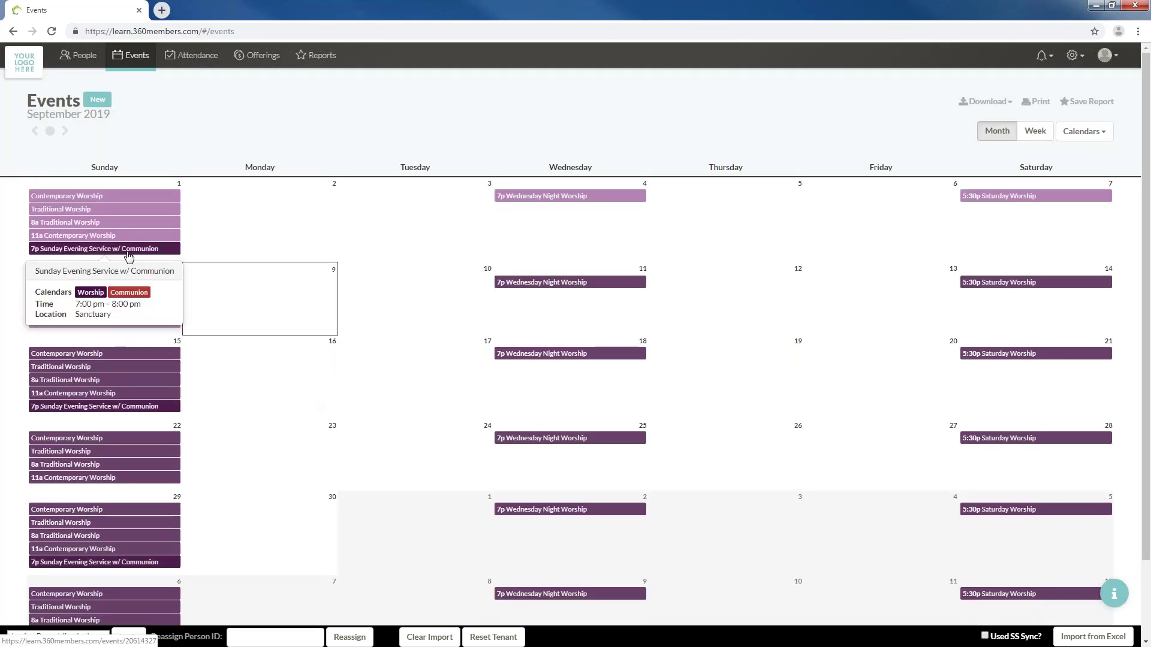
Create a 'Sunday Evening Service' event on the Worship calendar, located in the Sanctuary
left_click(124, 186)
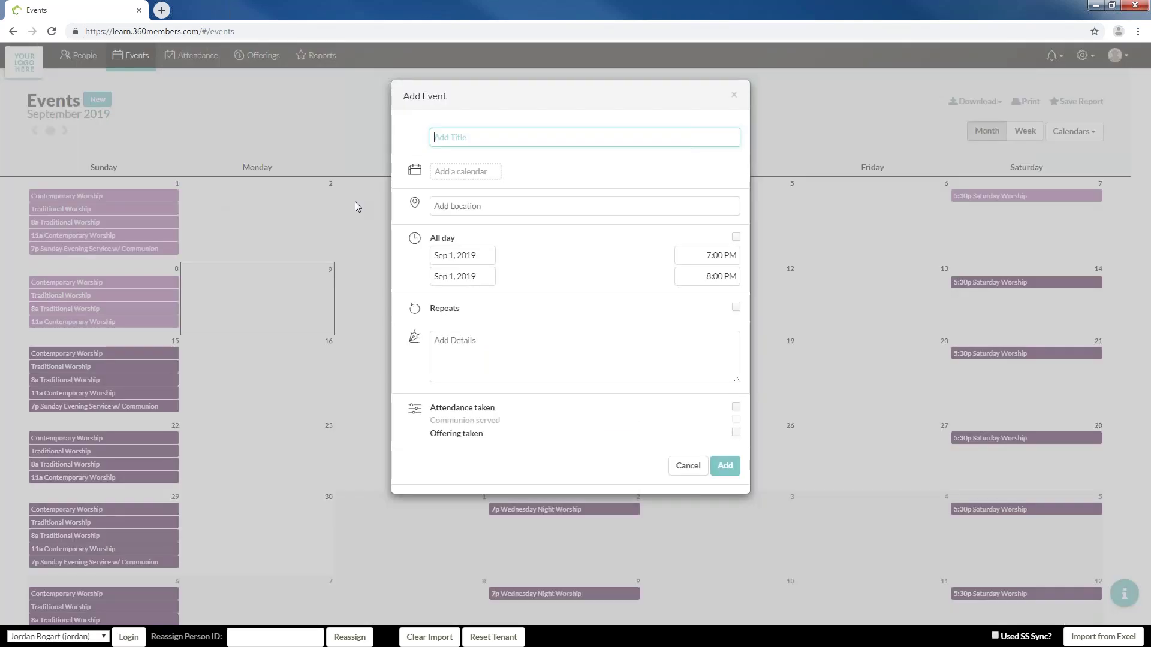
left_click(472, 137)
type("Sunday")
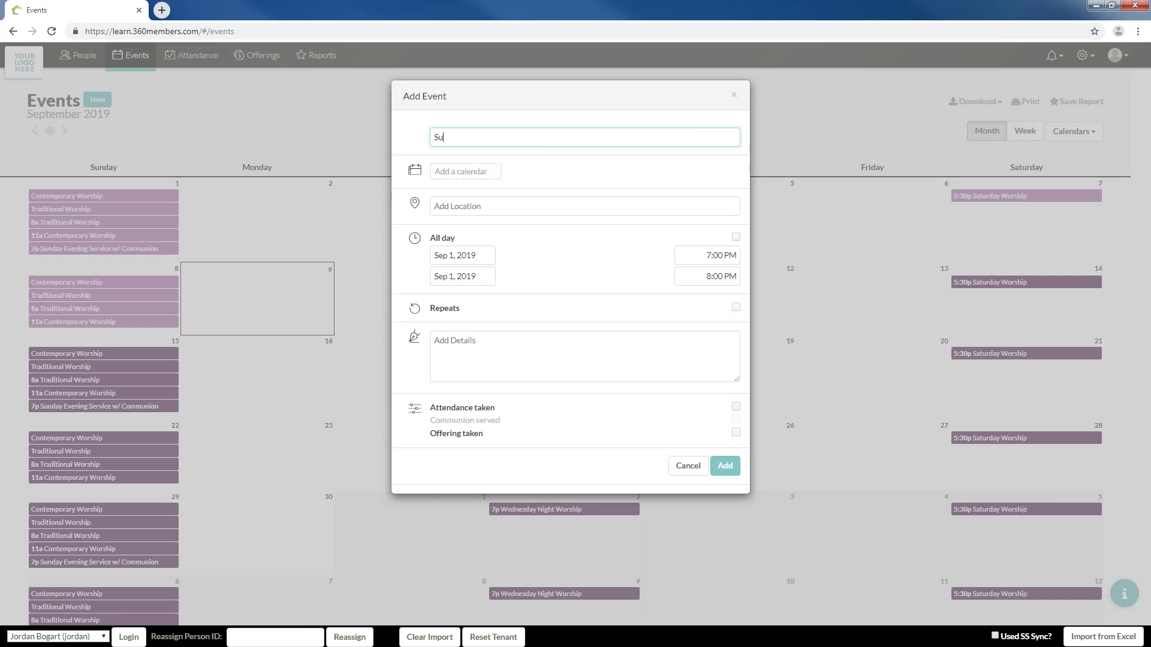
type("ning Service")
left_click(474, 172)
type("E")
key("BackSpace")
type("Worshi")
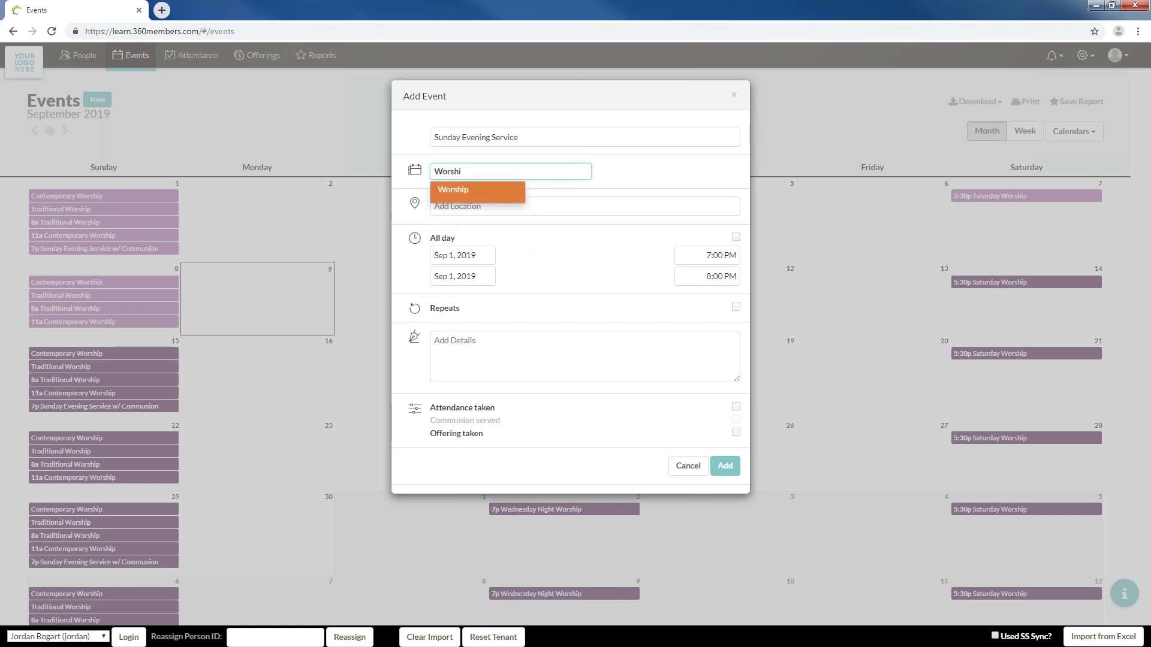
key("Return")
left_click(480, 222)
type("Sa")
left_click(491, 241)
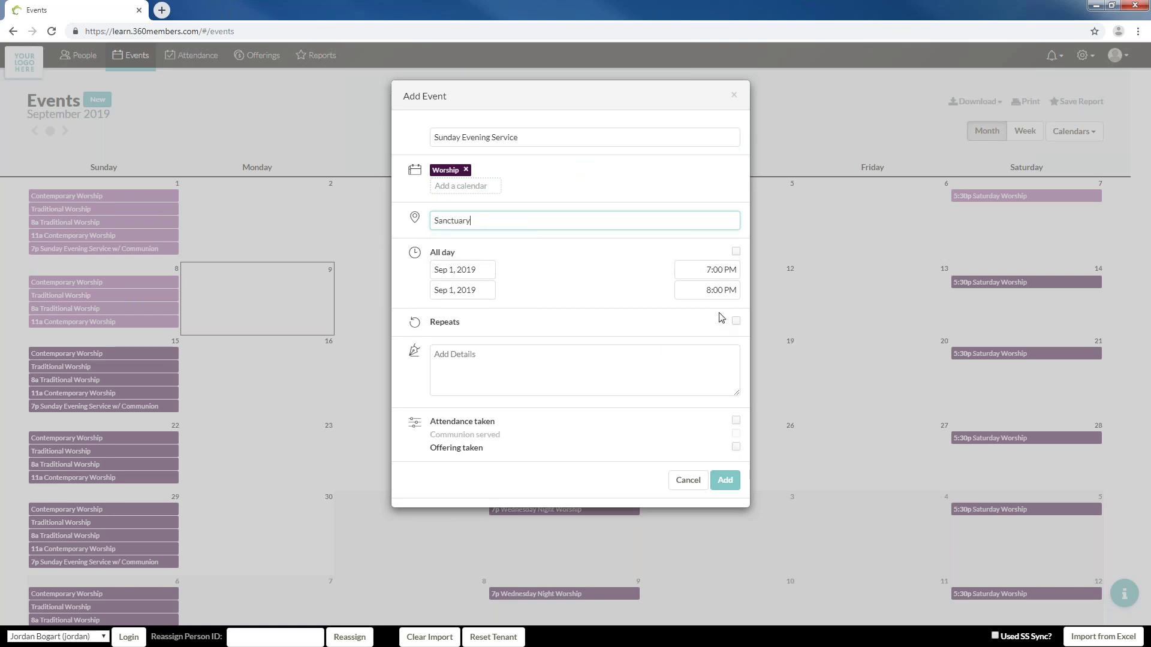
Make the event repeat monthly on the 2nd and 4th Sundays
left_click(736, 321)
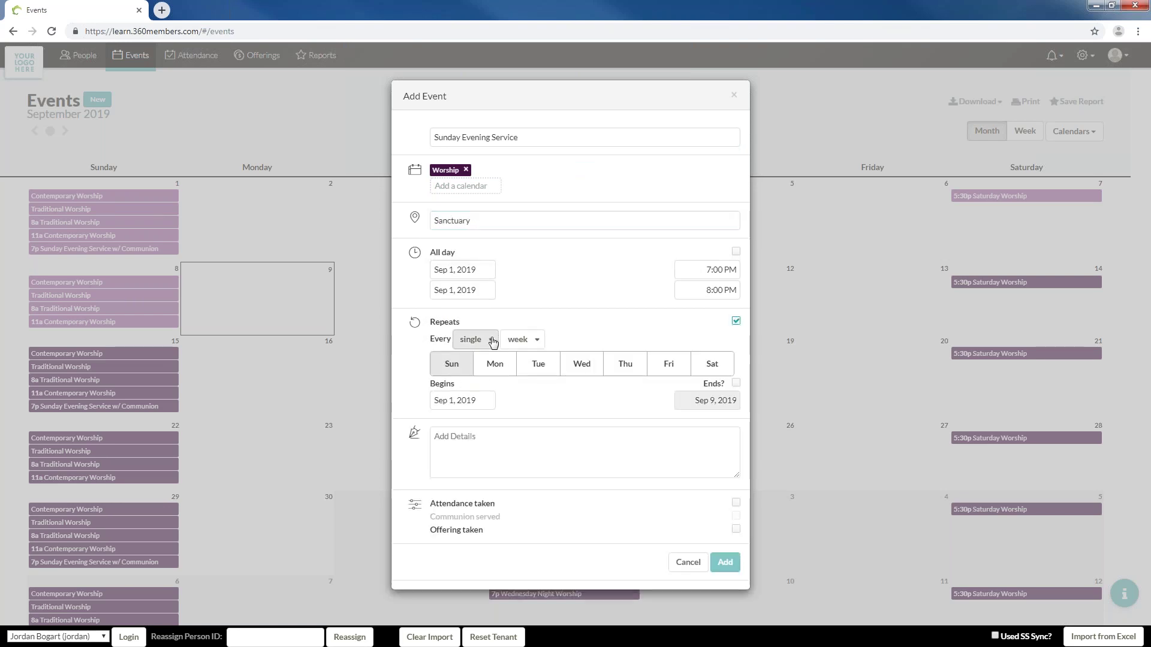
left_click(519, 340)
left_click(517, 377)
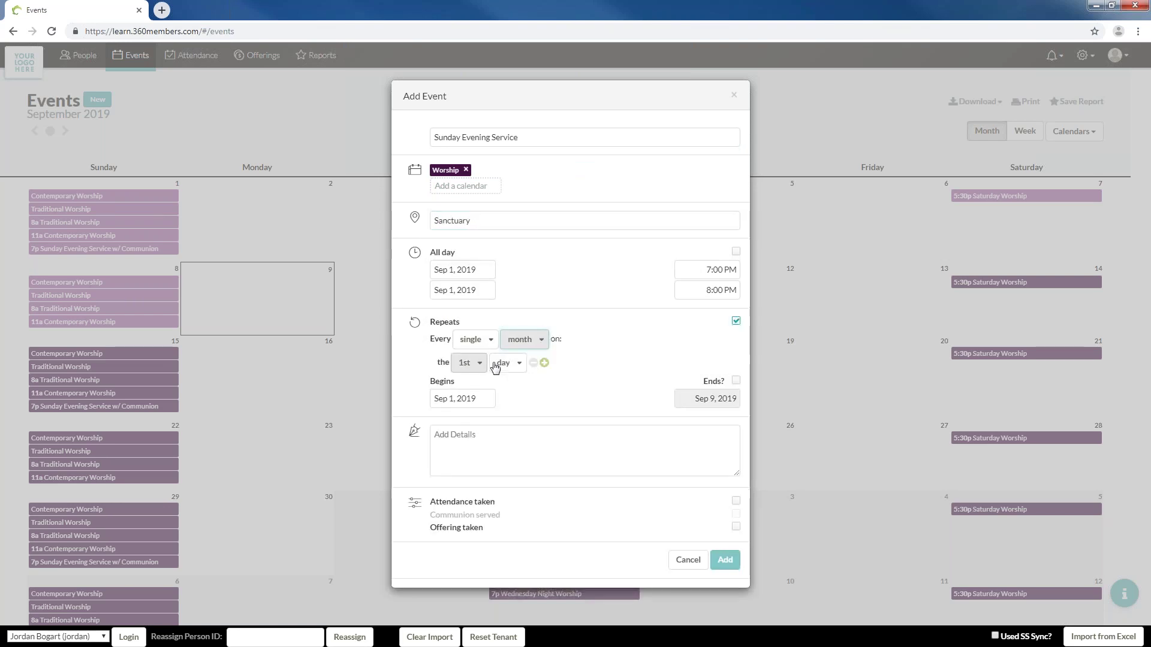
left_click(477, 363)
left_click(480, 418)
left_click(508, 364)
left_click(510, 417)
left_click(561, 362)
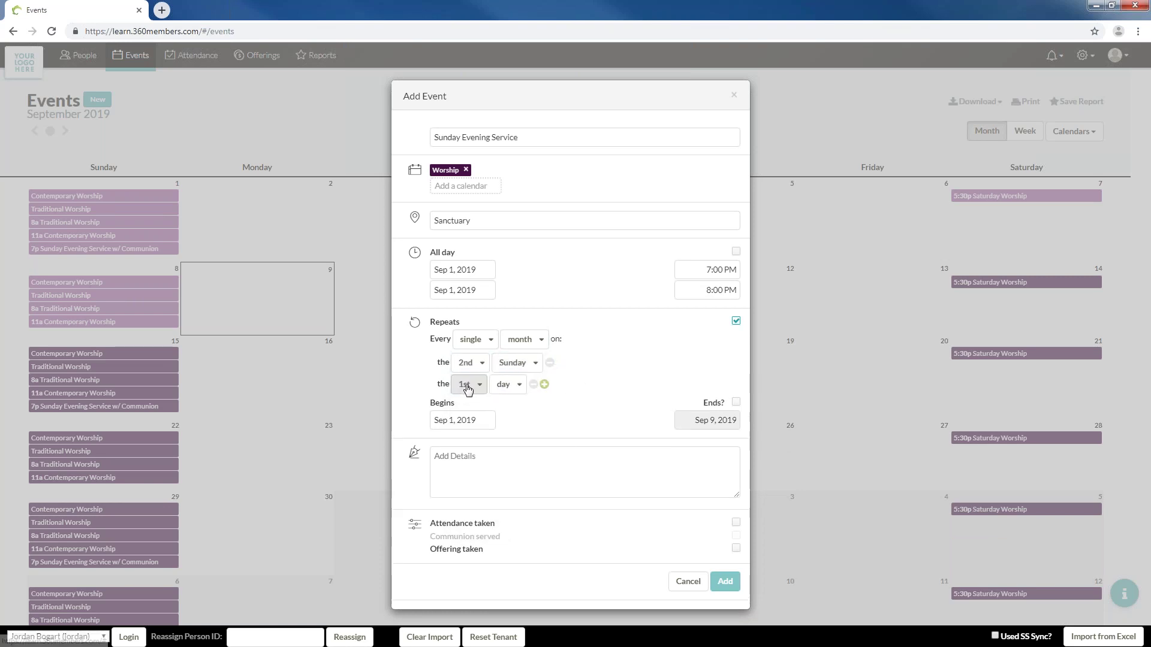
left_click(469, 384)
left_click(474, 474)
left_click(509, 384)
left_click(510, 438)
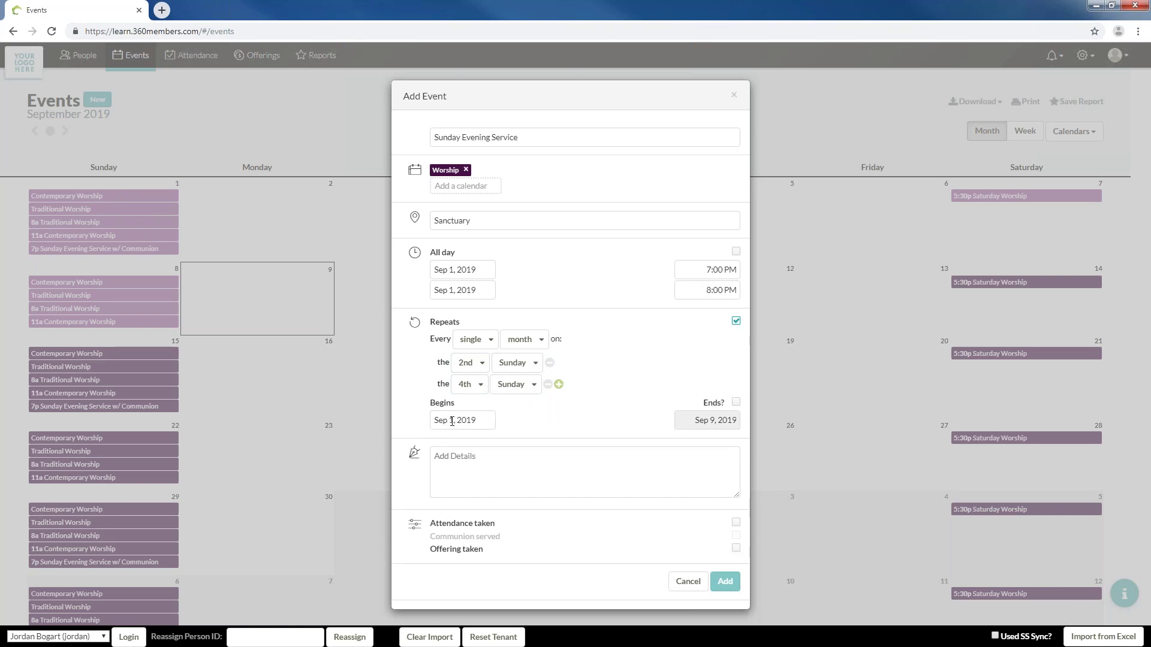
Set the repeat start and event date to Sep 8, mark attendance and offering taken, and save
left_click(452, 422)
left_click(439, 346)
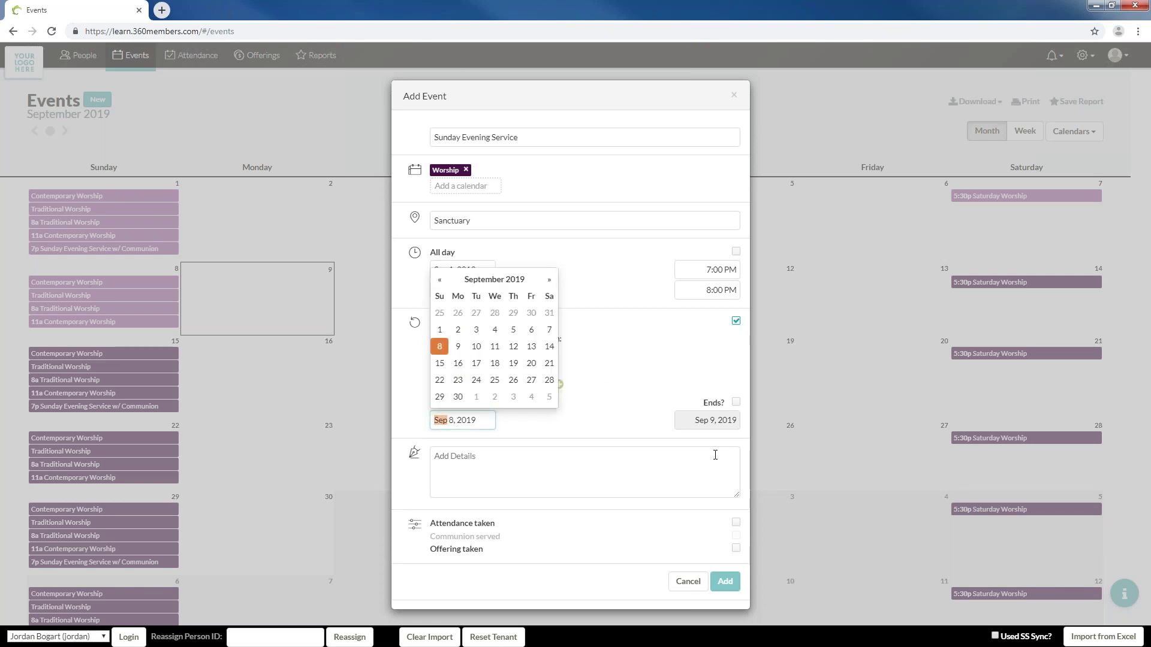
left_click(615, 360)
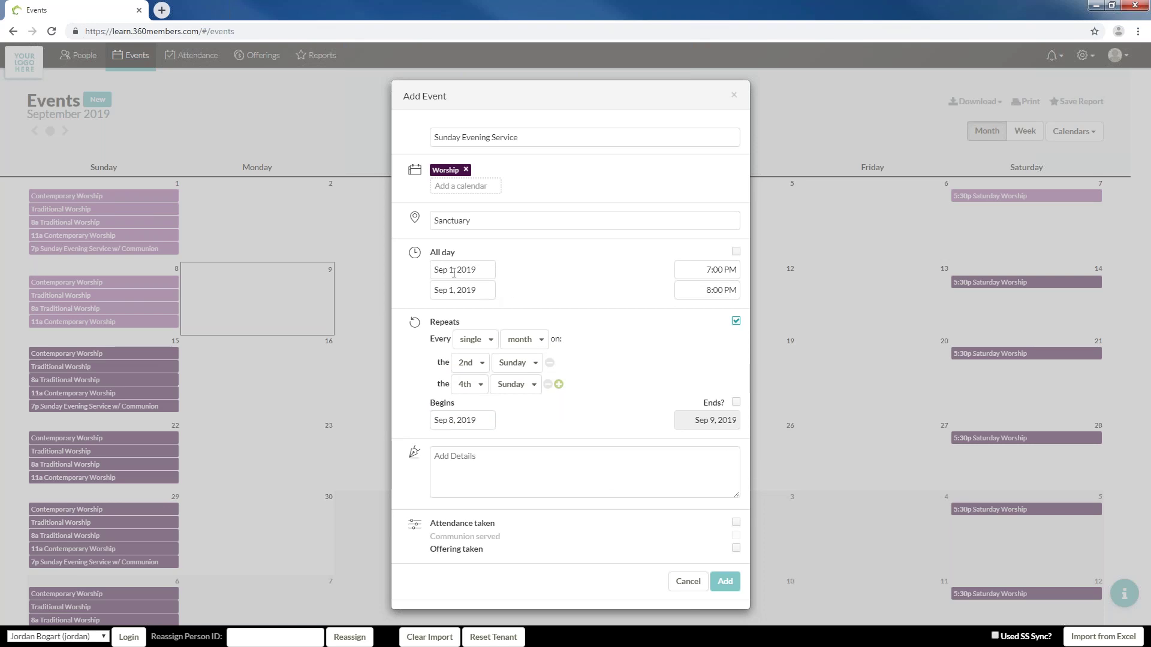
left_click(467, 271)
left_click(440, 360)
left_click(616, 256)
left_click(736, 523)
left_click(736, 548)
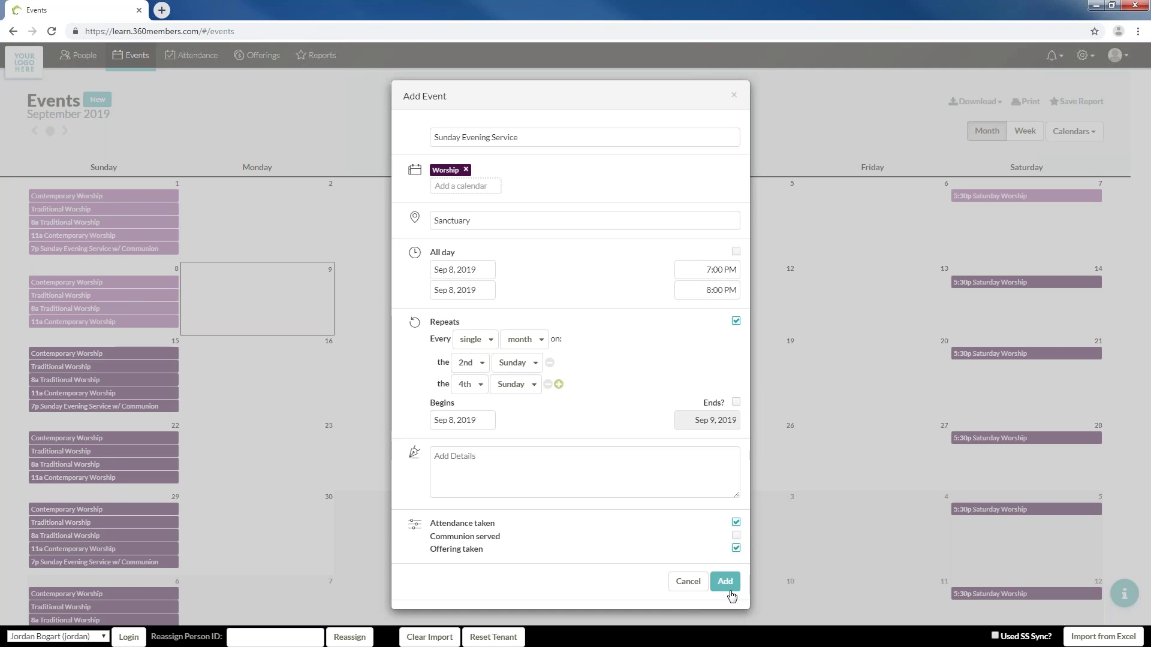
left_click(726, 581)
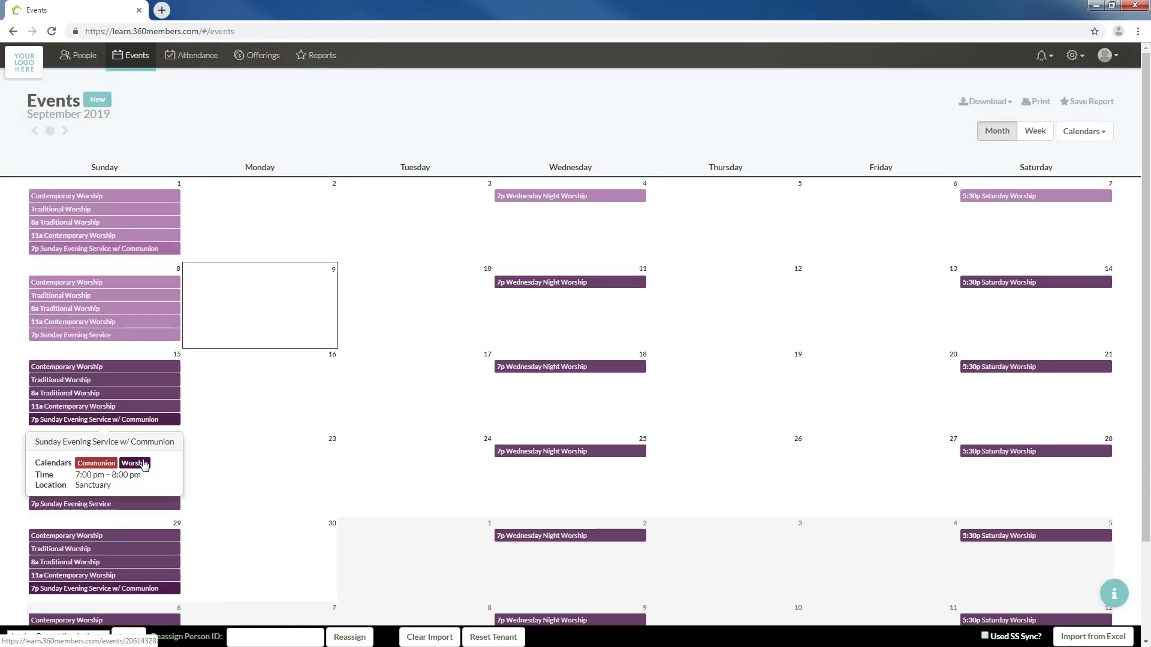
Review an event on the finished September 2019 calendar
mouse_move(172, 411)
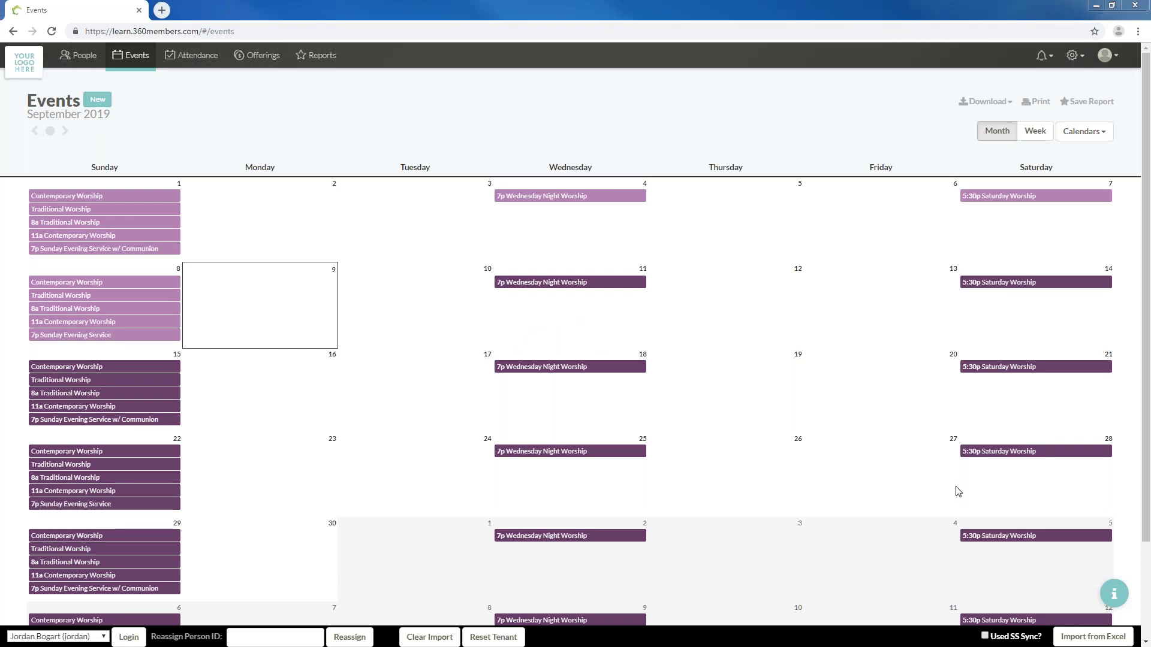
In a new tab, search Google for 'timer' and start the 5-minute countdown full screen
left_click(161, 9)
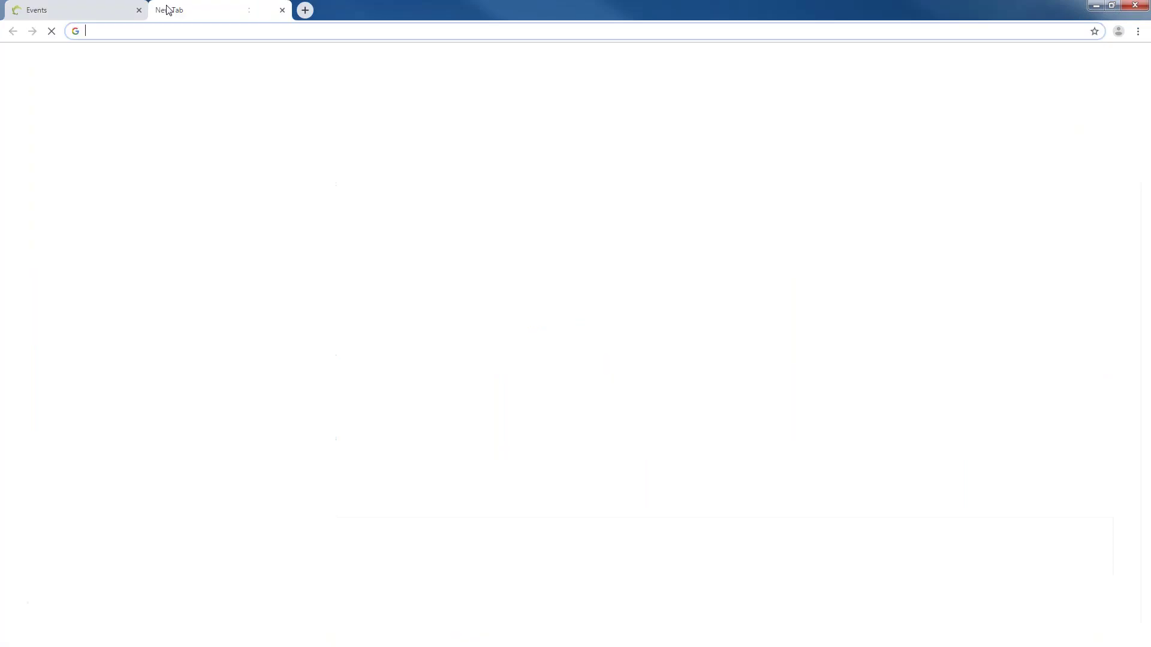
type("timer")
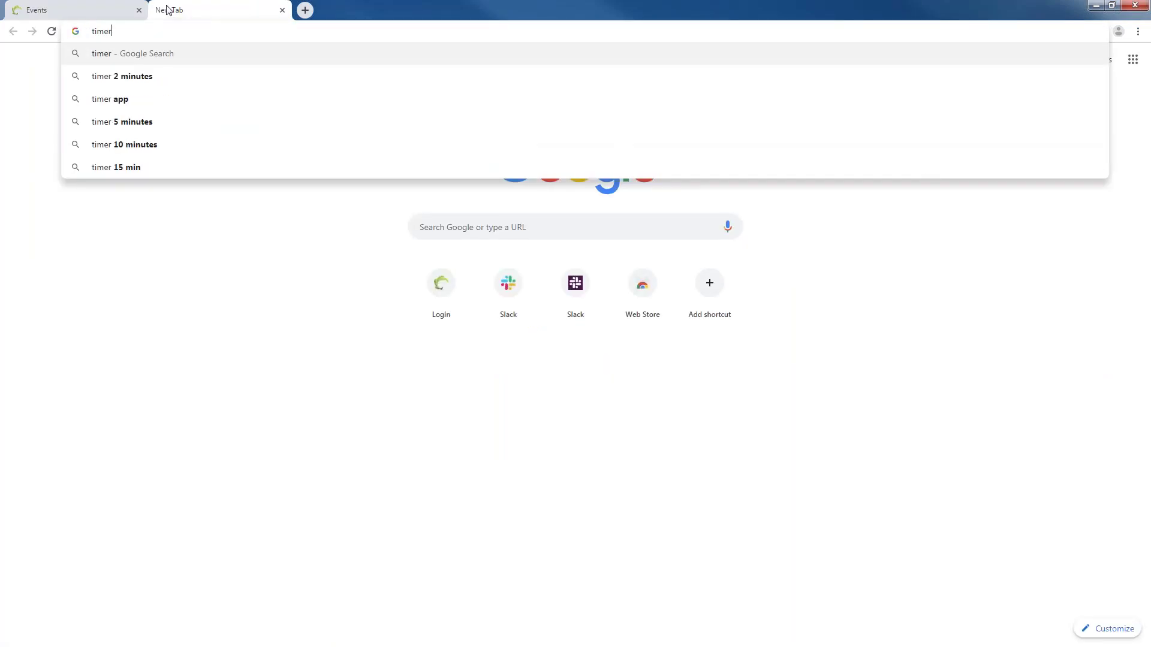
key("Return")
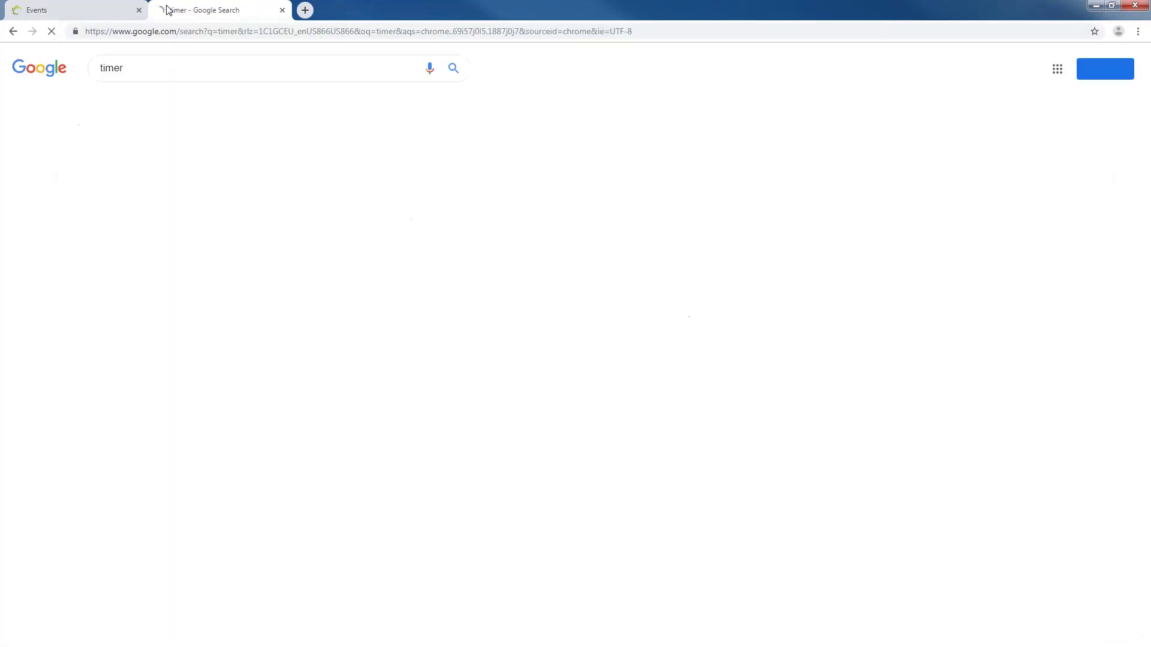
left_click(448, 268)
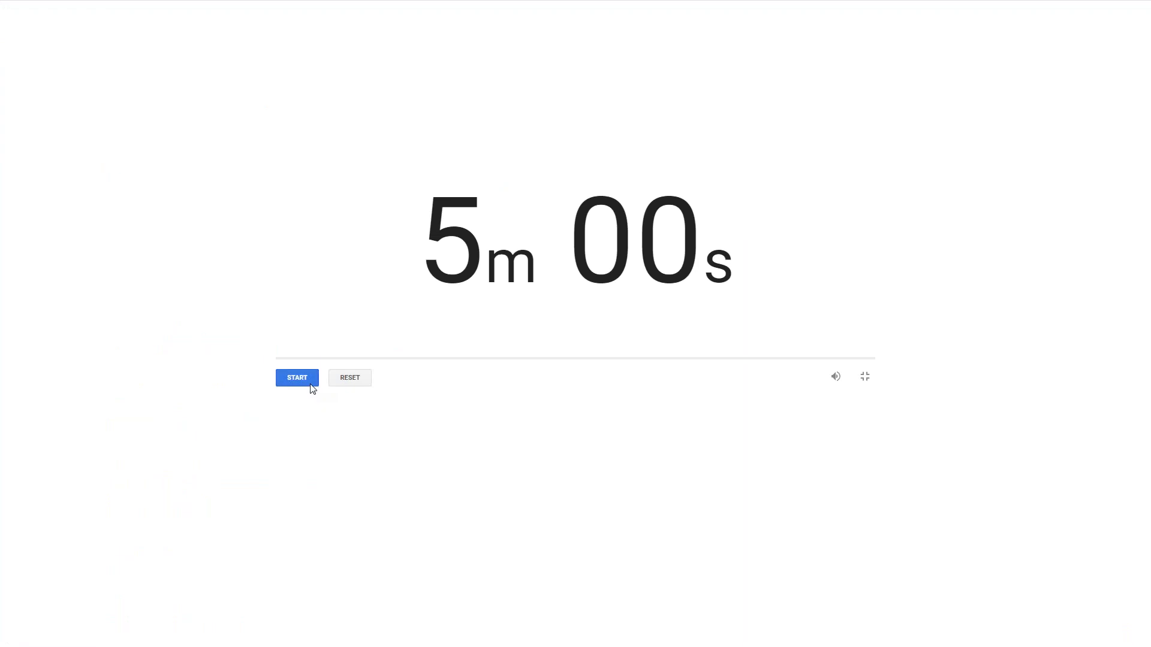
left_click(311, 377)
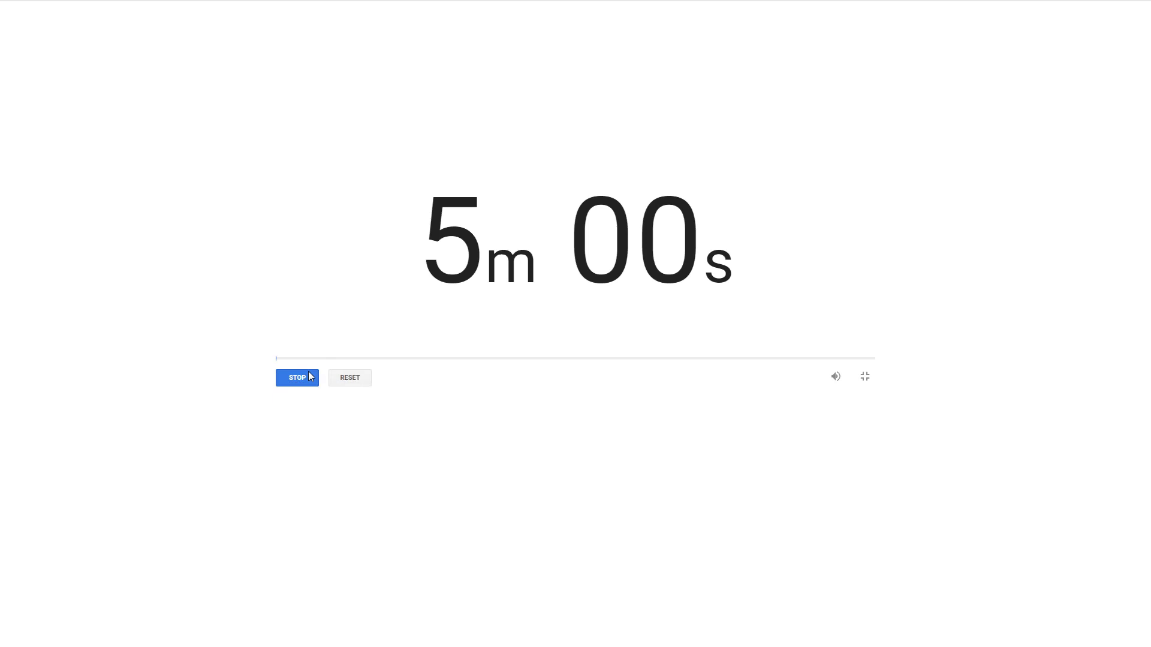
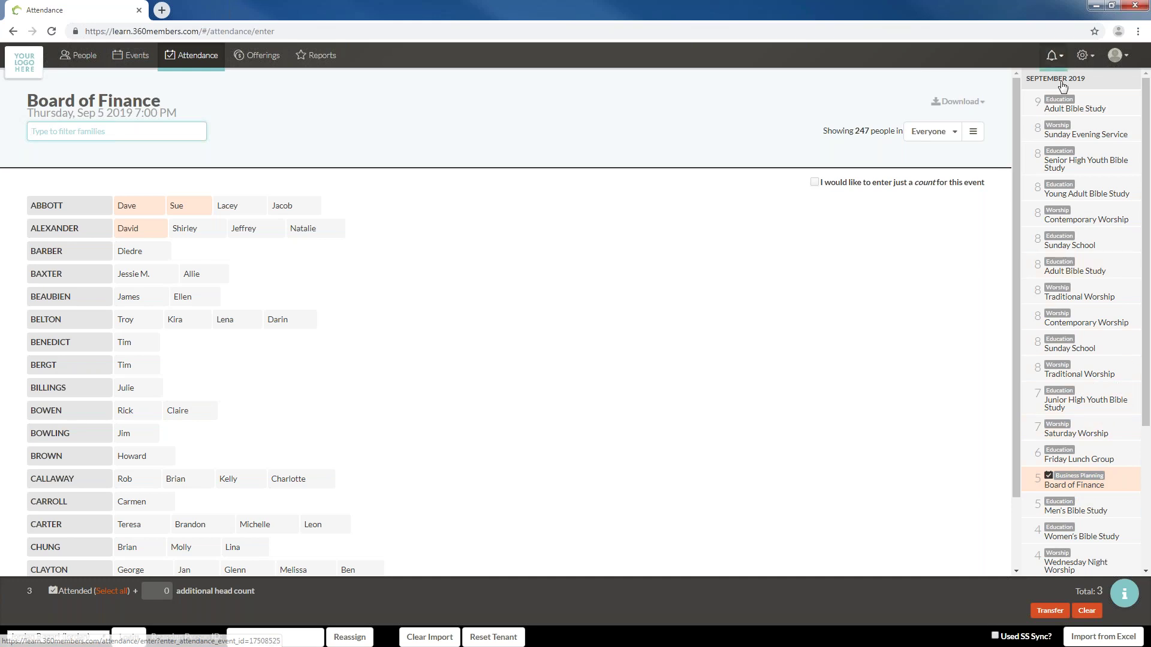
Find Wednesday Night Worship in the event list and open its Sep 4 2019 attendance sheet
scroll(1093, 383, "down", 3)
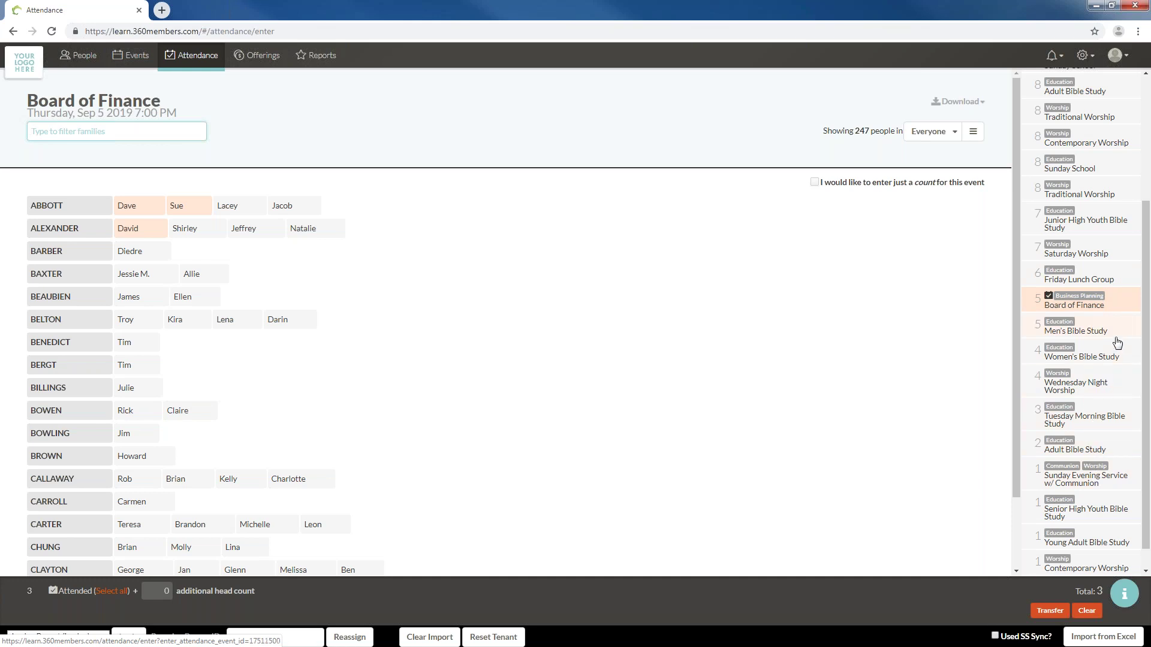
scroll(1103, 211, "up", 1)
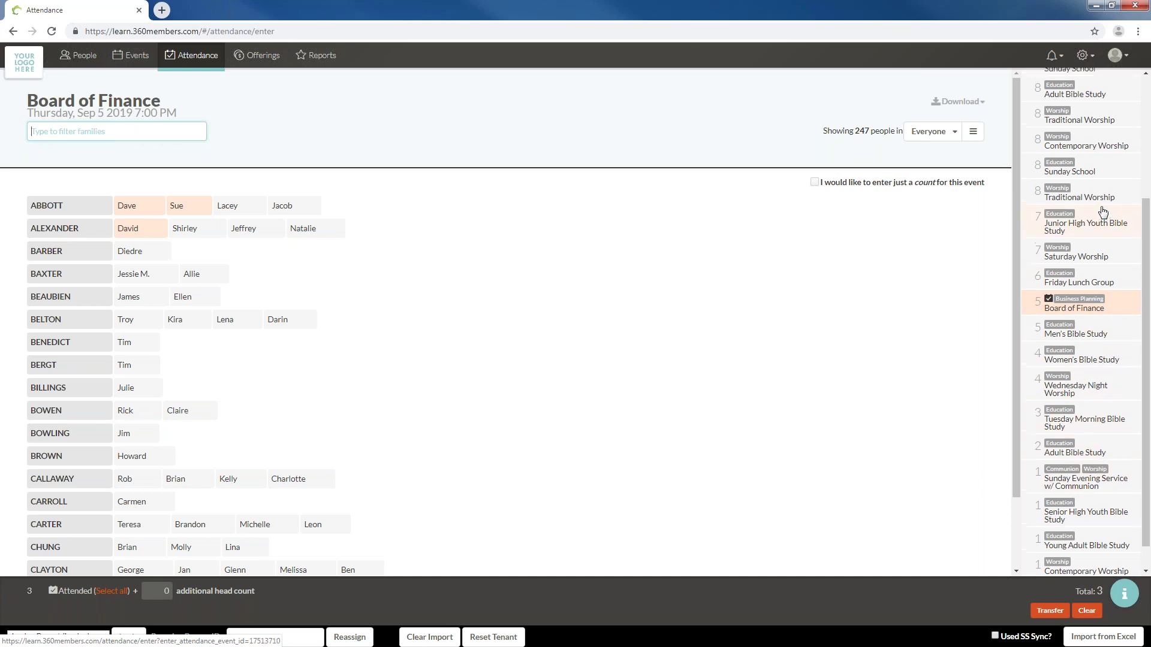
scroll(1103, 211, "up", 2)
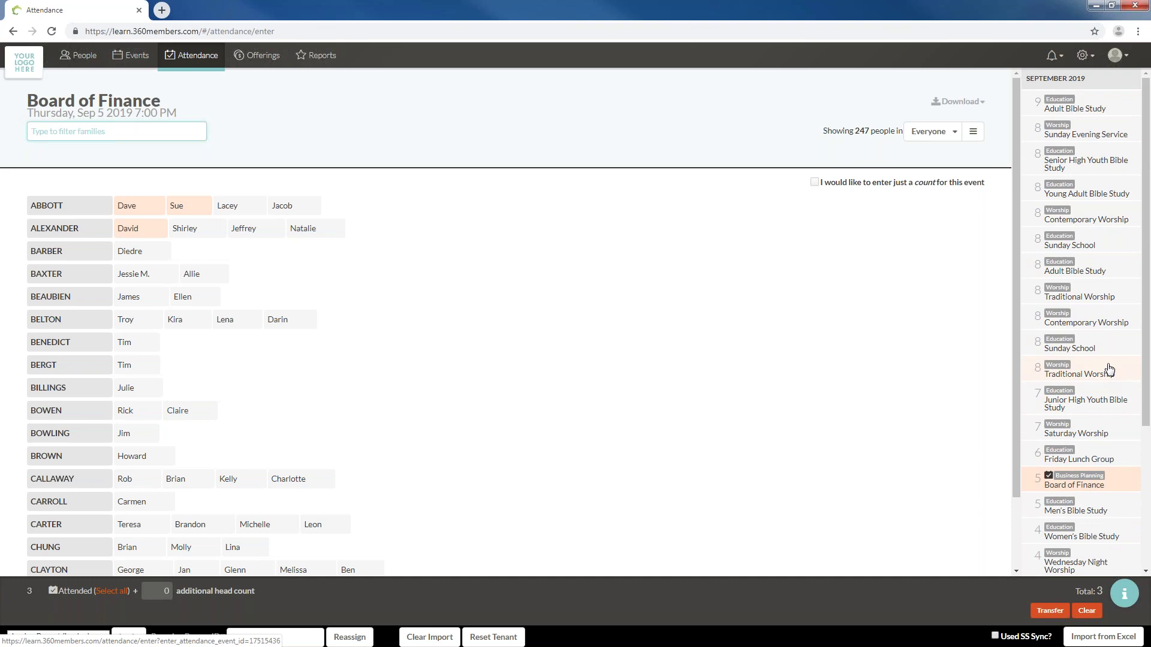
scroll(1106, 443, "down", 2)
left_click(1104, 447)
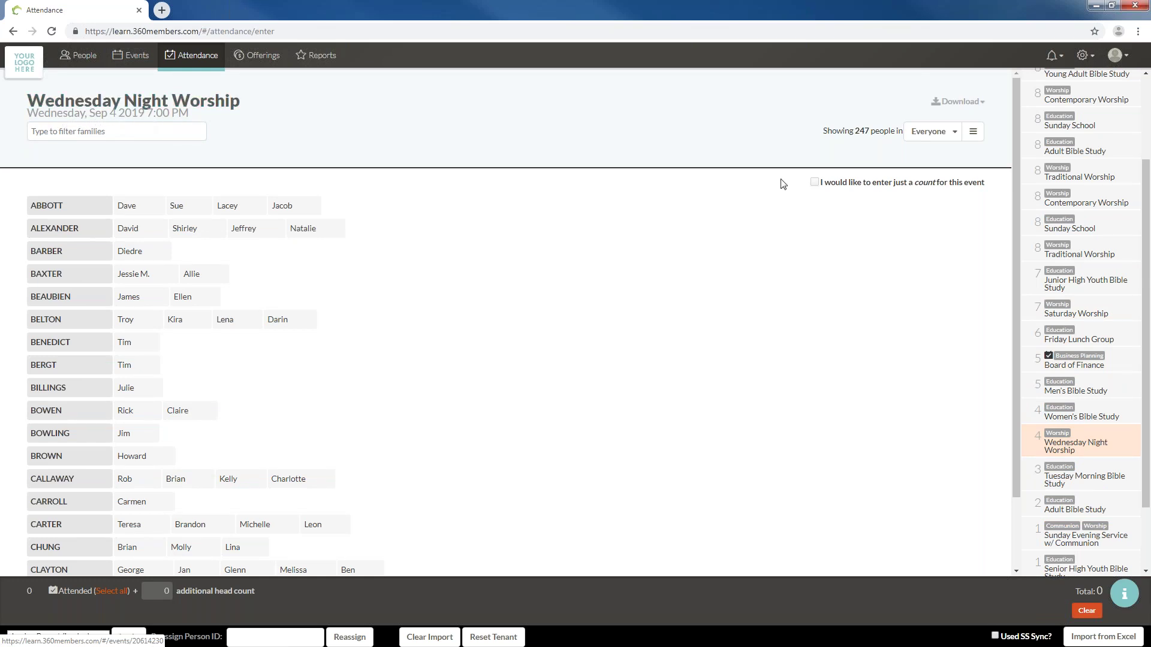
left_click(939, 139)
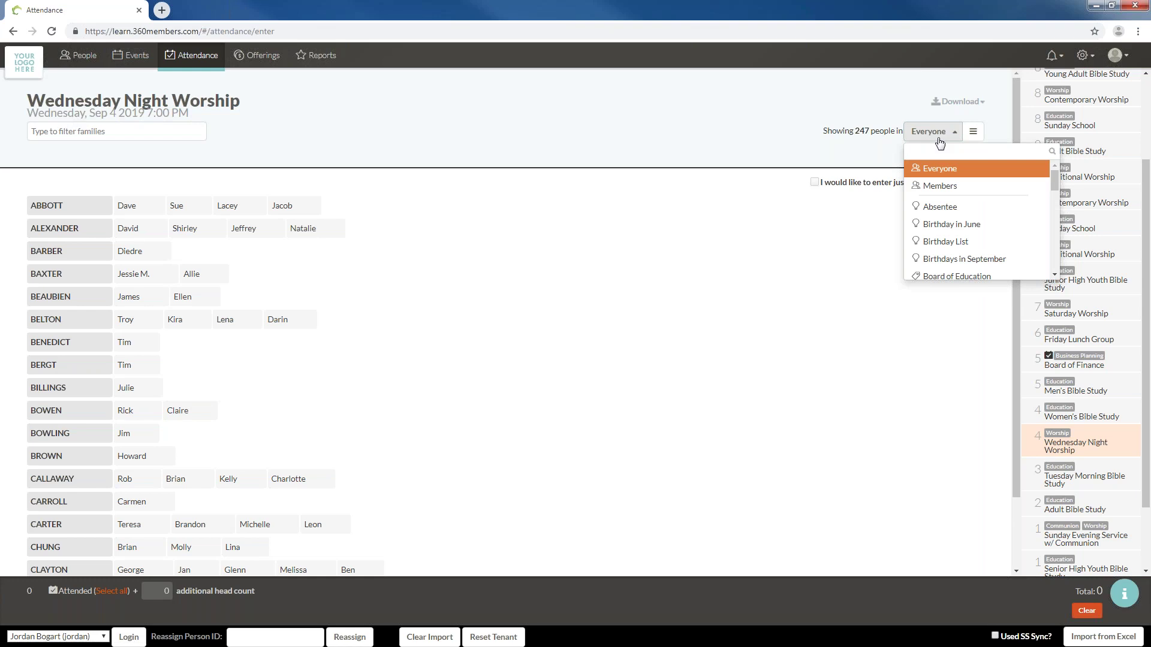
scroll(968, 231, "down", 8)
scroll(962, 254, "up", 8)
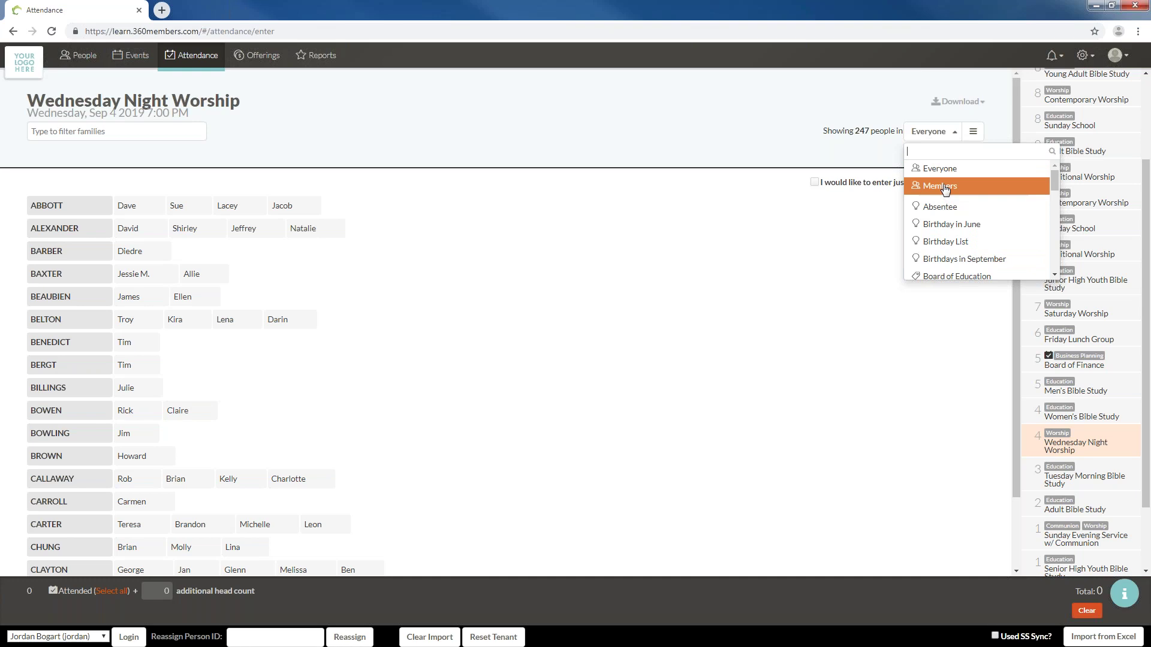
left_click(945, 189)
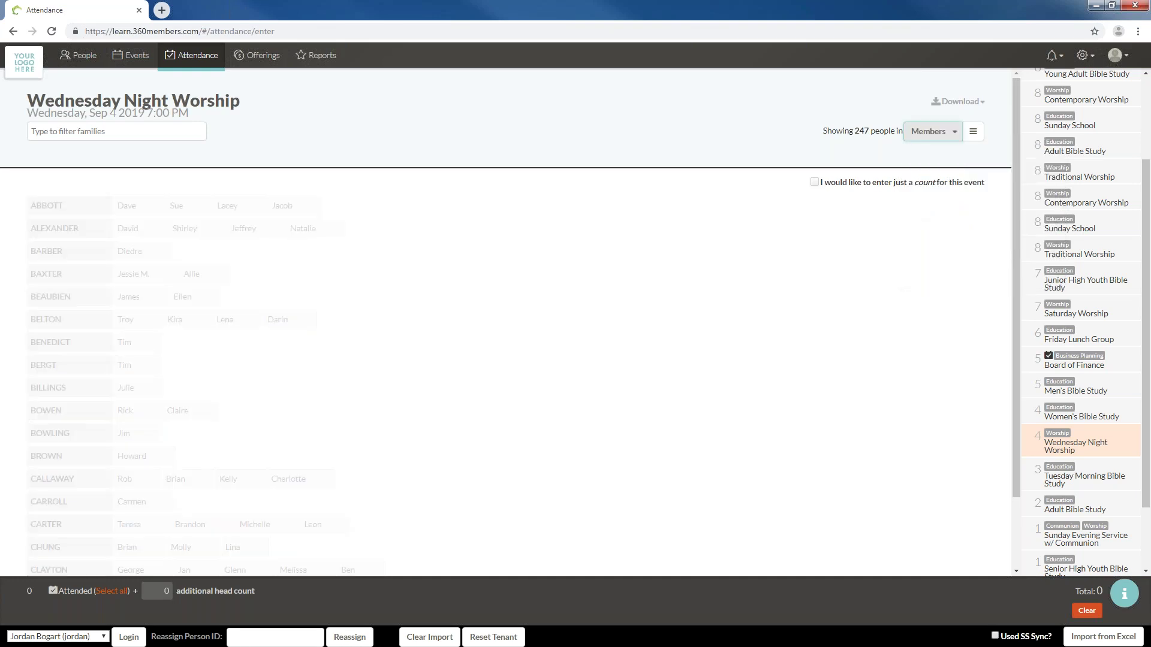
left_click(932, 137)
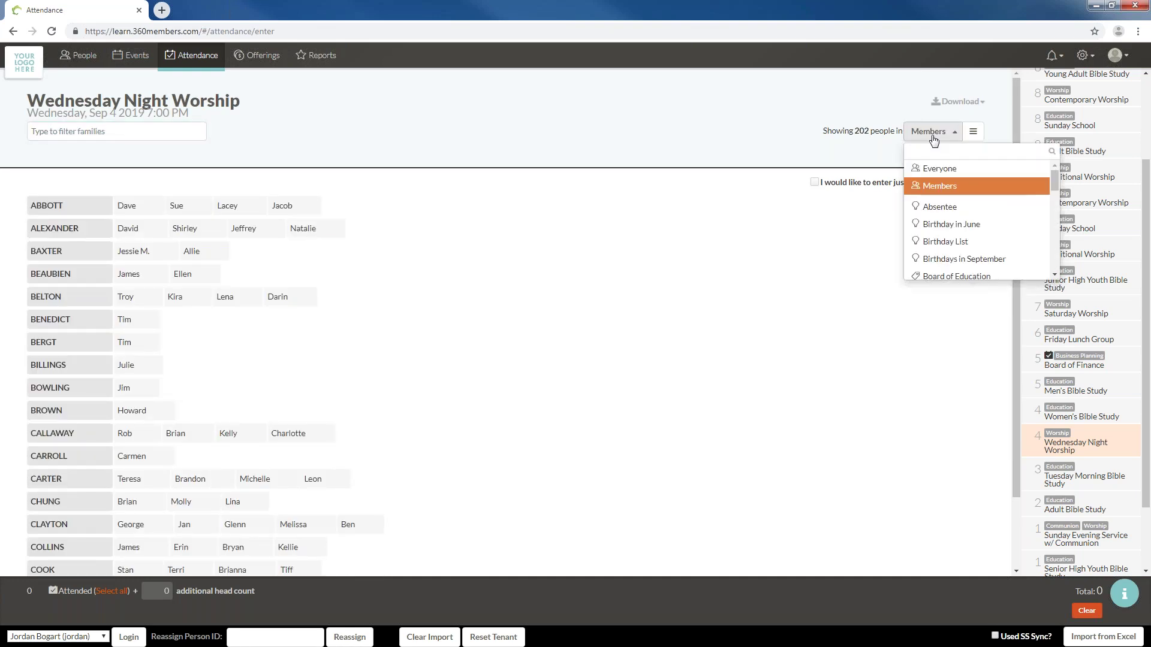
left_click(938, 169)
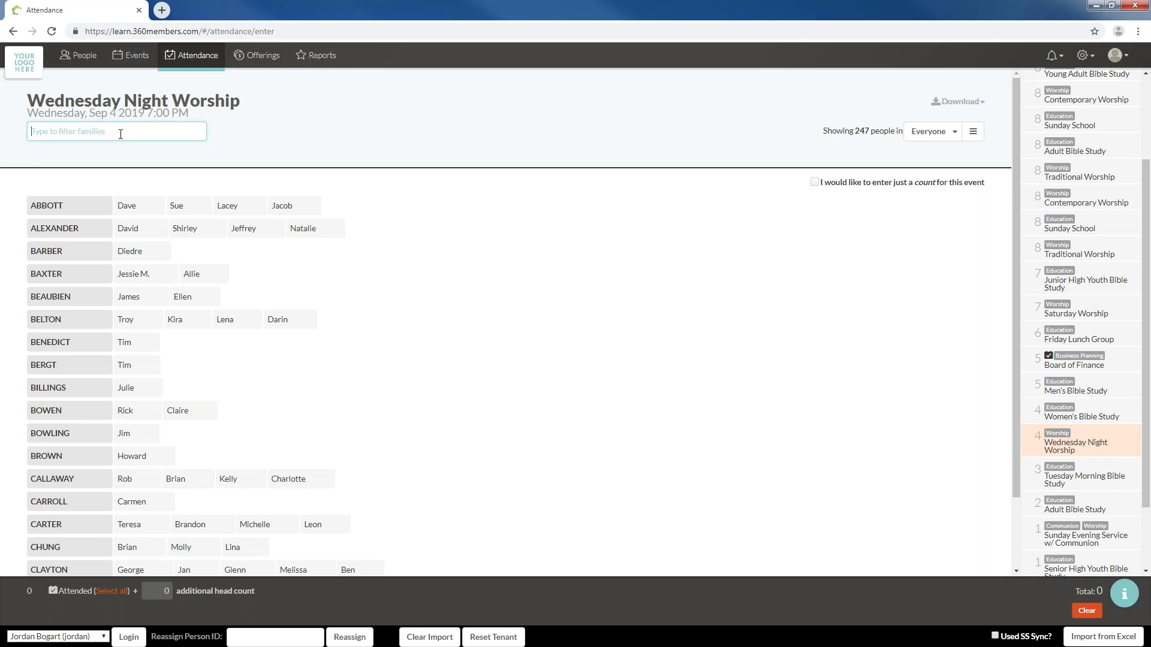
type("brown")
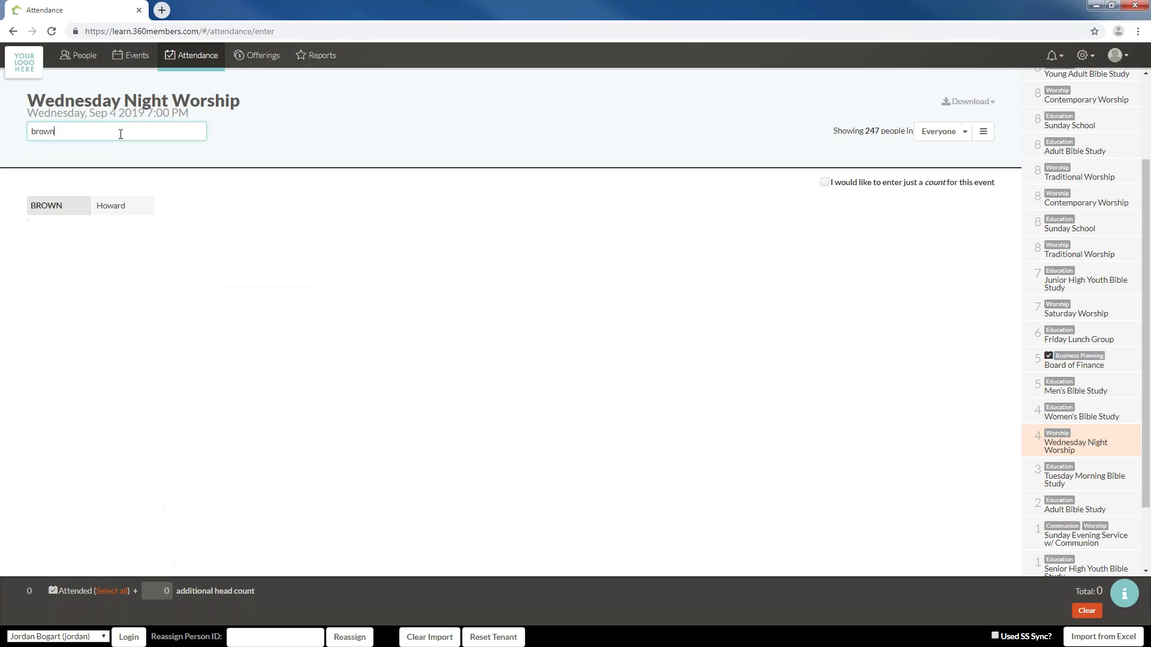
key("BackSpace")
key("BackSpace")
key("BackSpace")
key("BackSpace")
key("BackSpace")
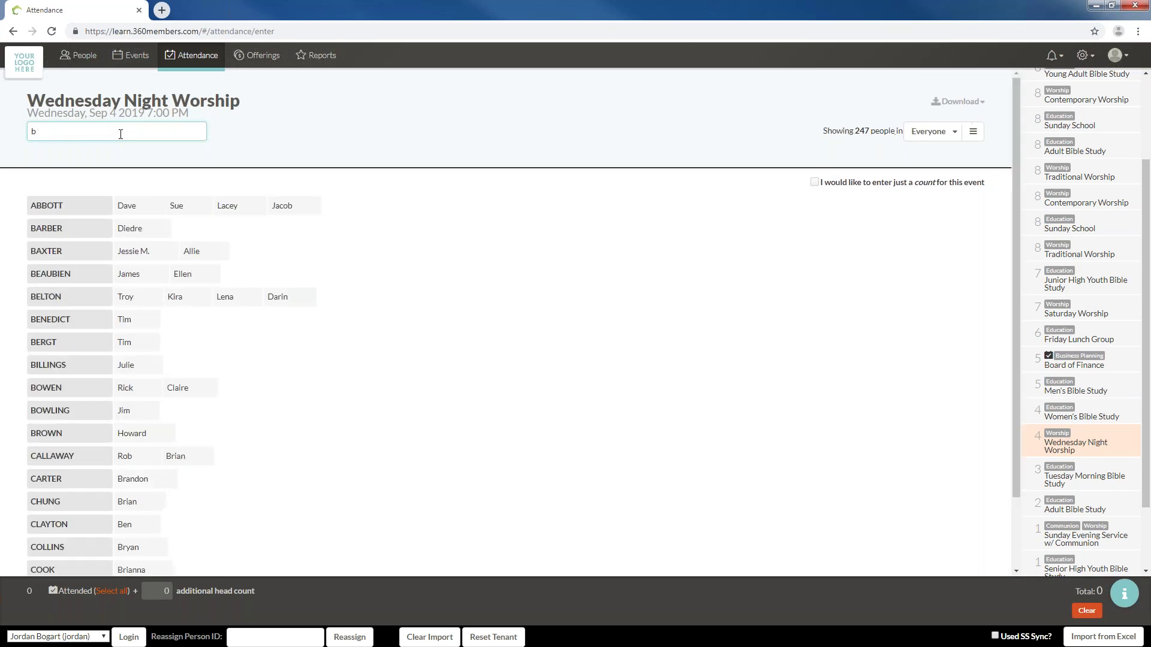
type("howard")
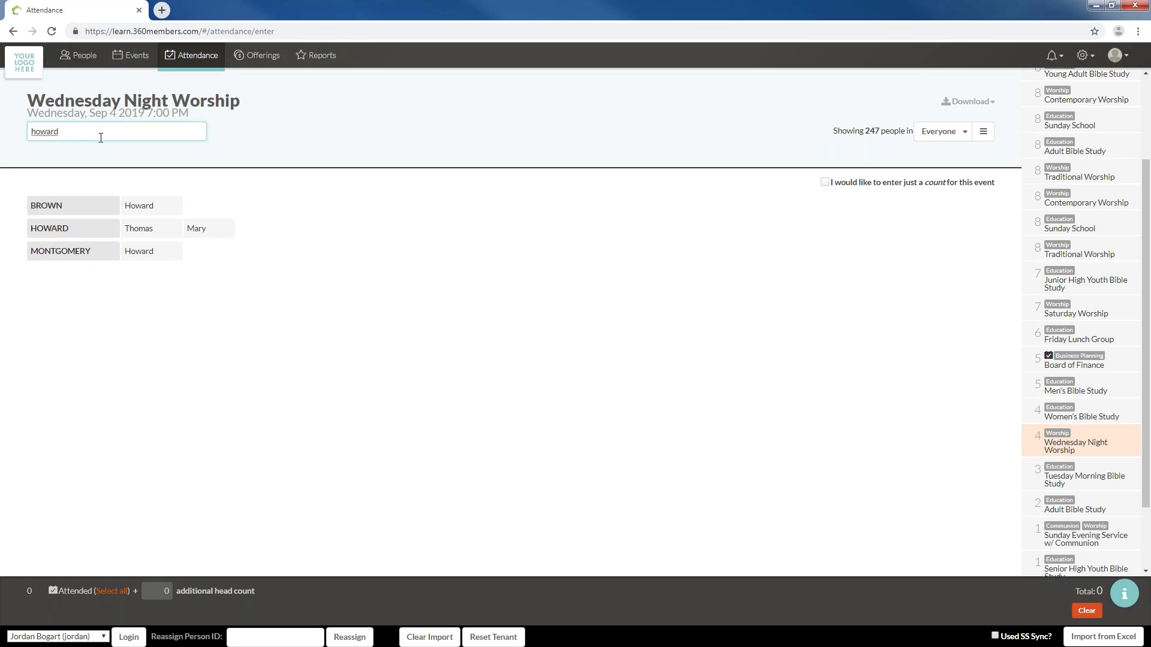
key("BackSpace")
key("BackSpace")
key("BackSpace")
key("BackSpace")
key("BackSpace")
key("BackSpace")
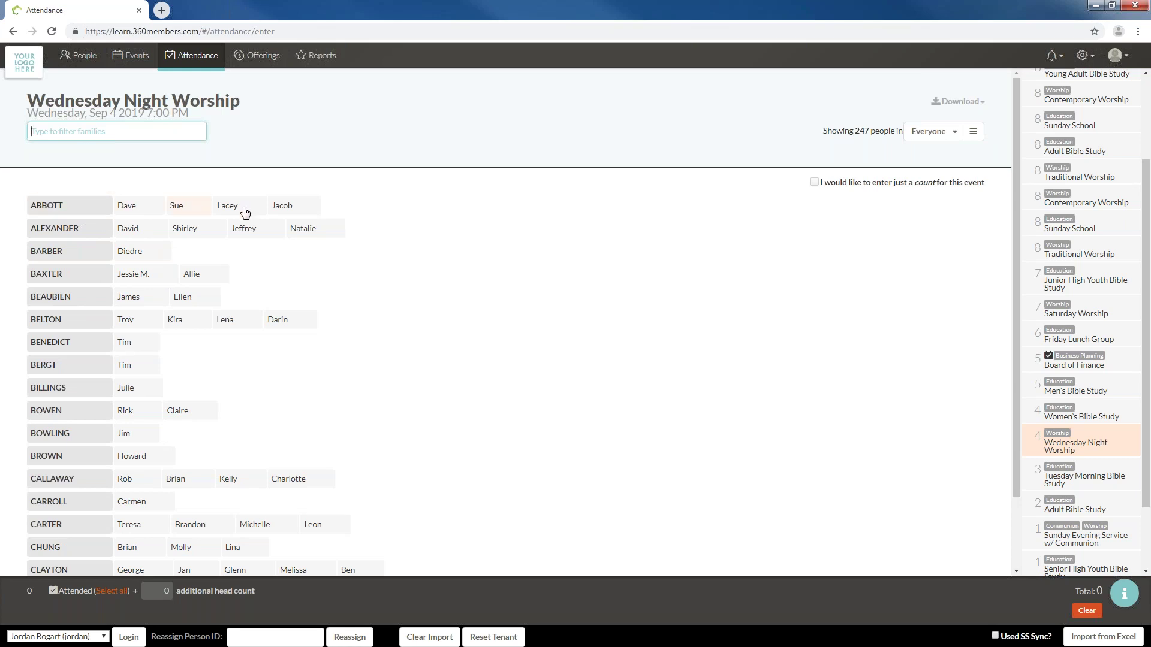
Mark the whole ABBOTT family and two ALEXANDER members as attended
key("Down")
left_click(83, 209)
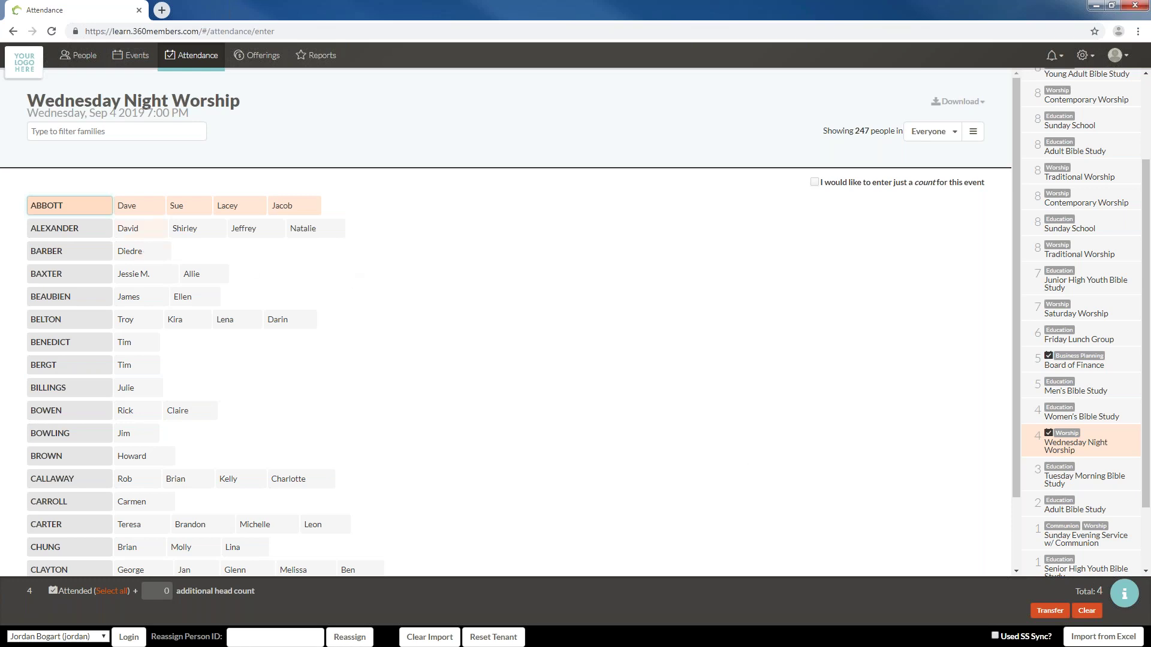
left_click(129, 229)
left_click(189, 230)
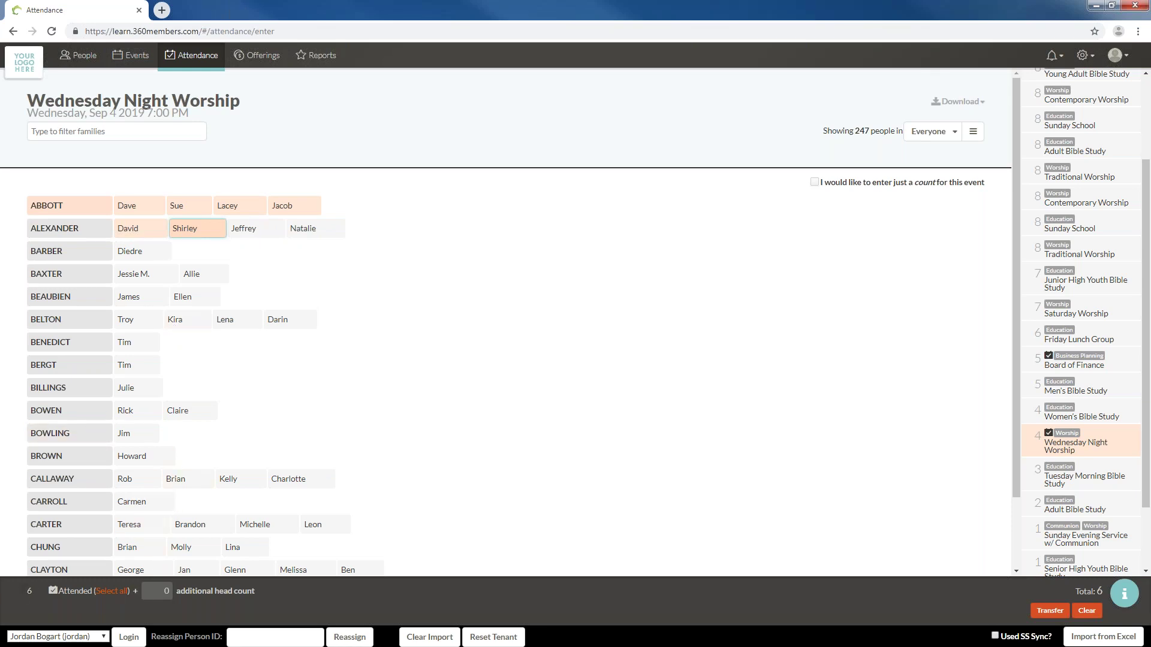
left_click(167, 592)
Add 5 extra head count and two more attendees for a total of 13, then switch to count-only entry
left_click(162, 591)
type("5")
left_click(130, 327)
left_click(127, 343)
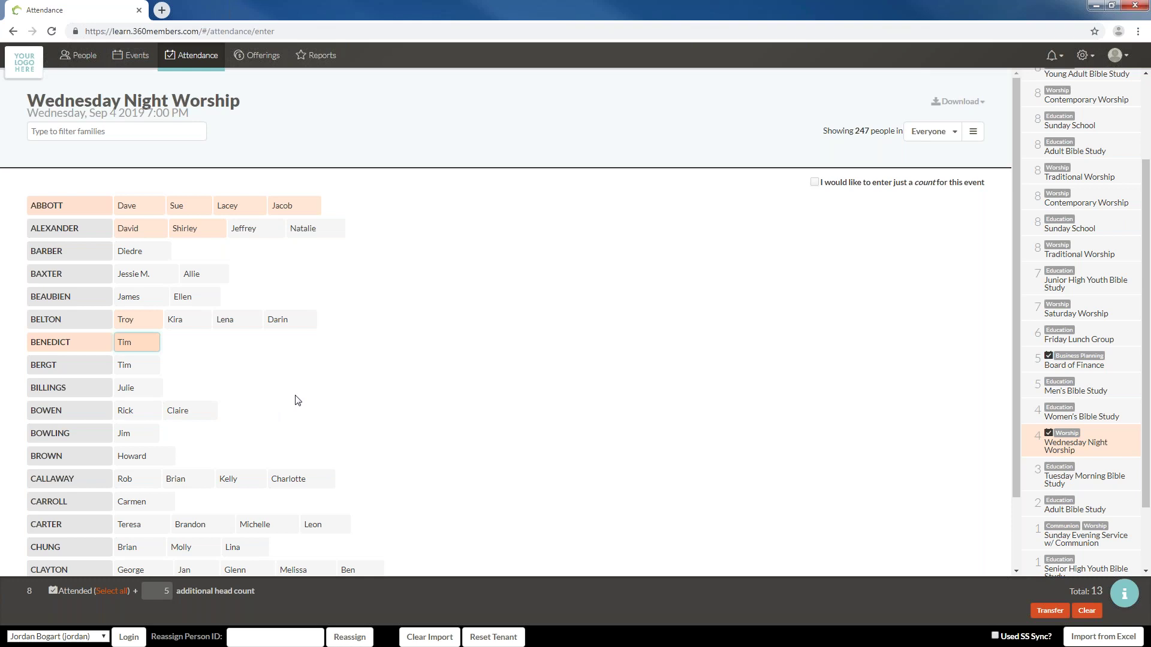
left_click(815, 184)
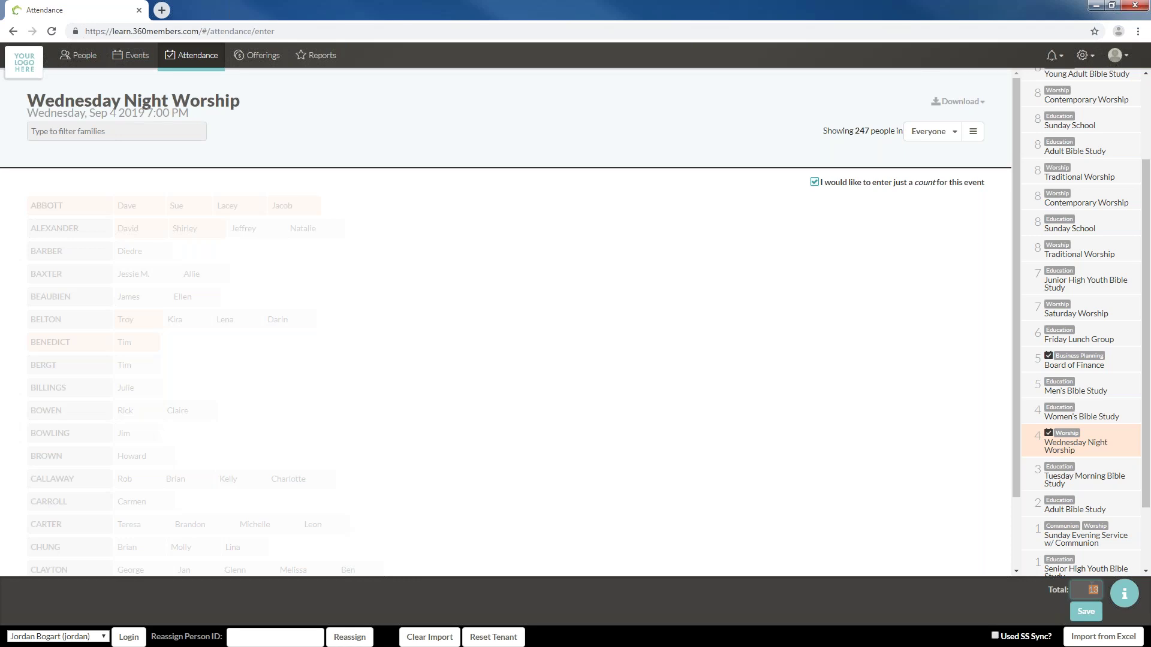
Return to per-person entry and open the Sep 1 Sunday Evening Service w/ Communion sheet
left_click(814, 182)
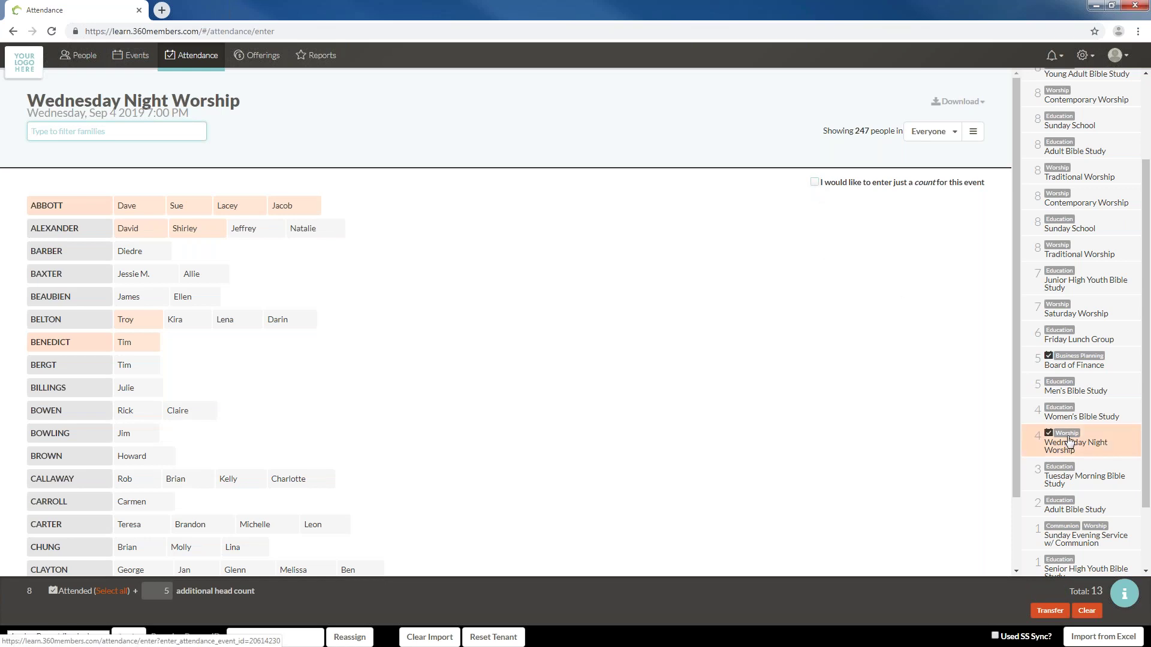
left_click(1081, 544)
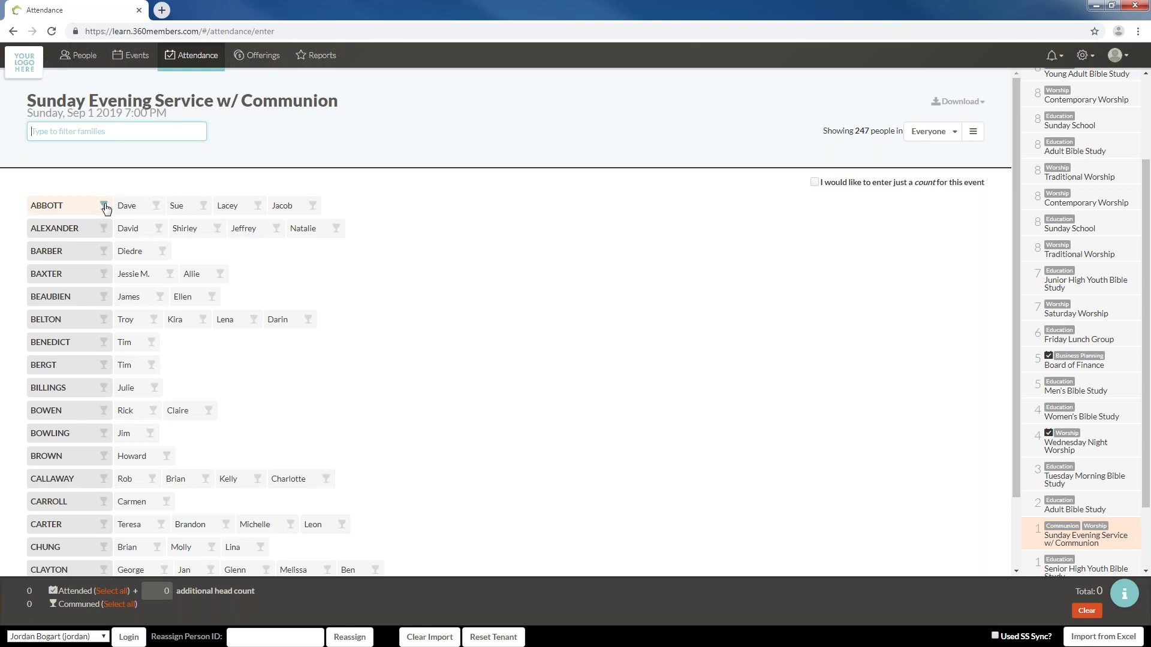
Mark the ABBOTT family and two ALEXANDERs as communed, plus two more ALEXANDERs attended, totaling 8
left_click(104, 207)
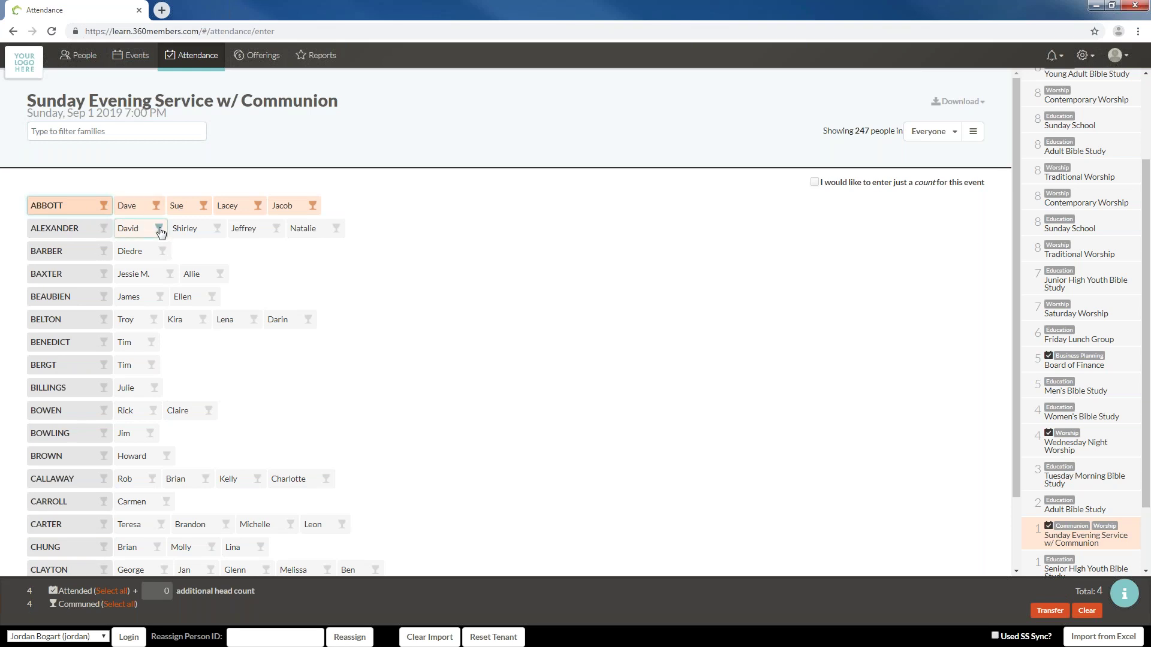
left_click(160, 231)
left_click(217, 234)
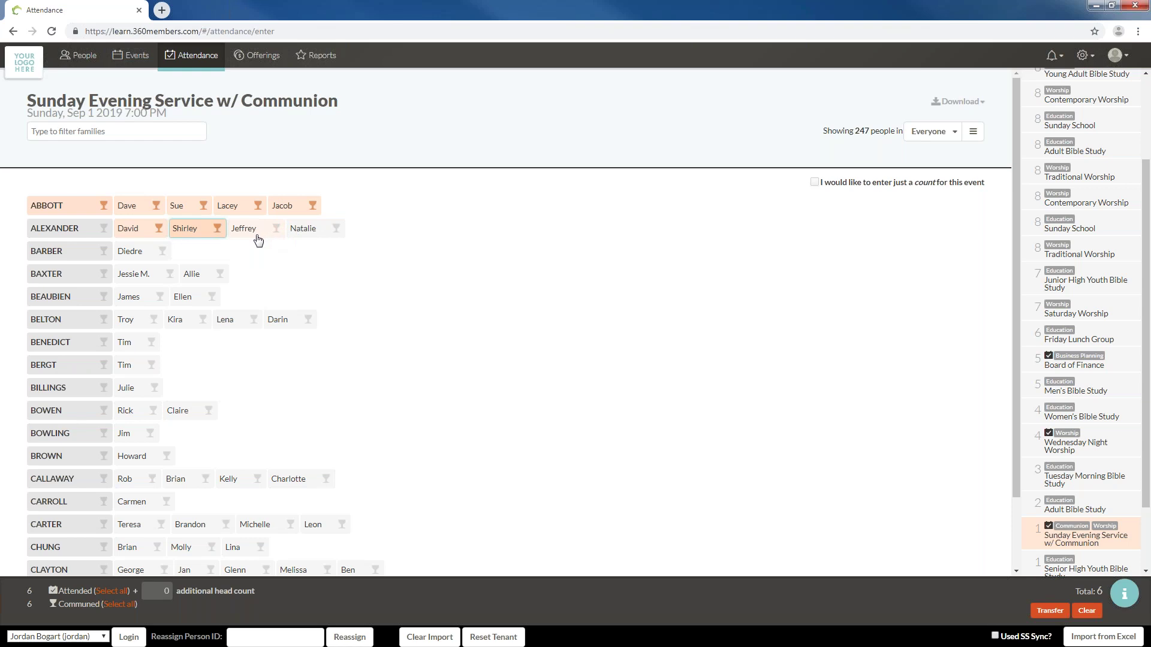
left_click(266, 237)
left_click(297, 237)
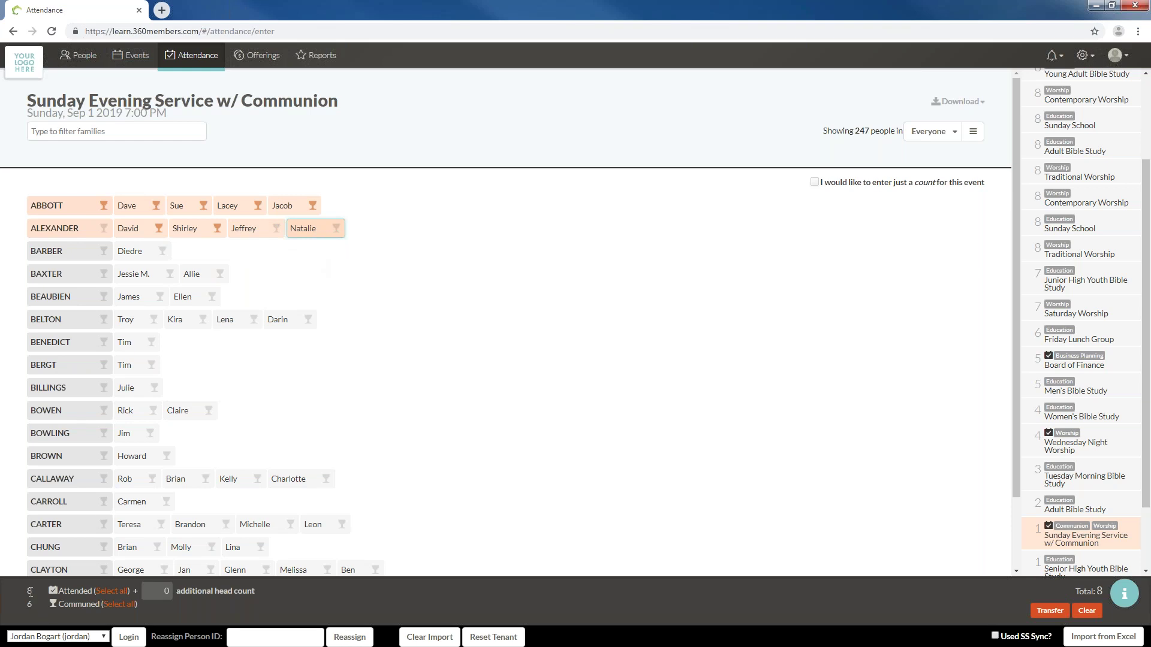
double_click(29, 590)
left_click(1038, 615)
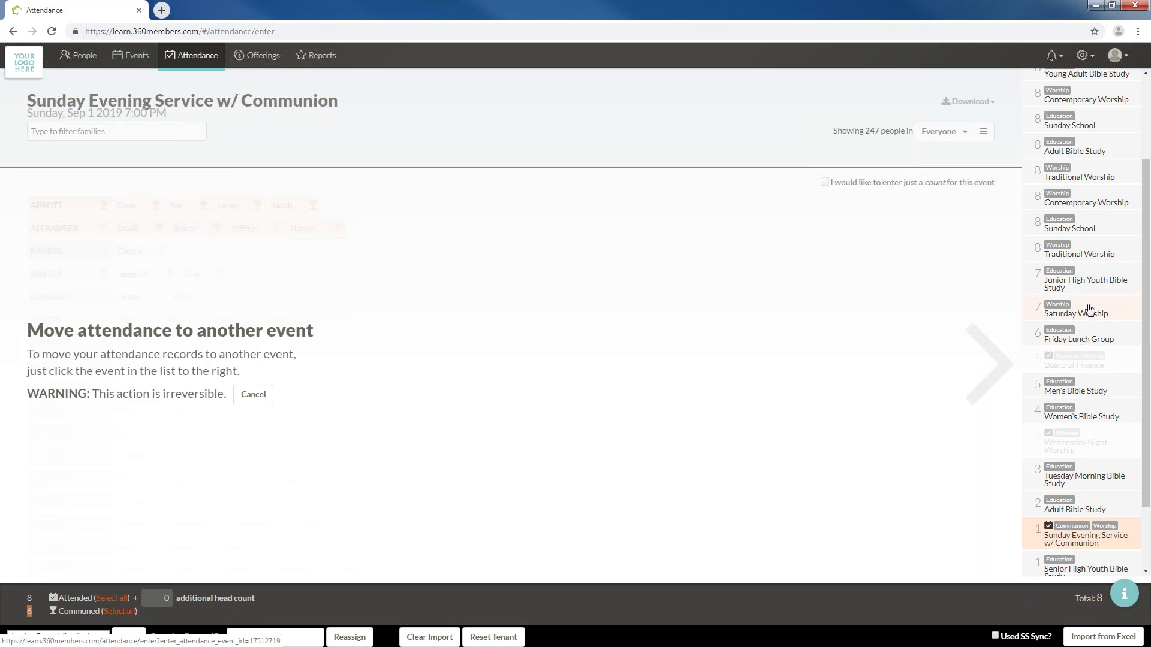
left_click(1090, 310)
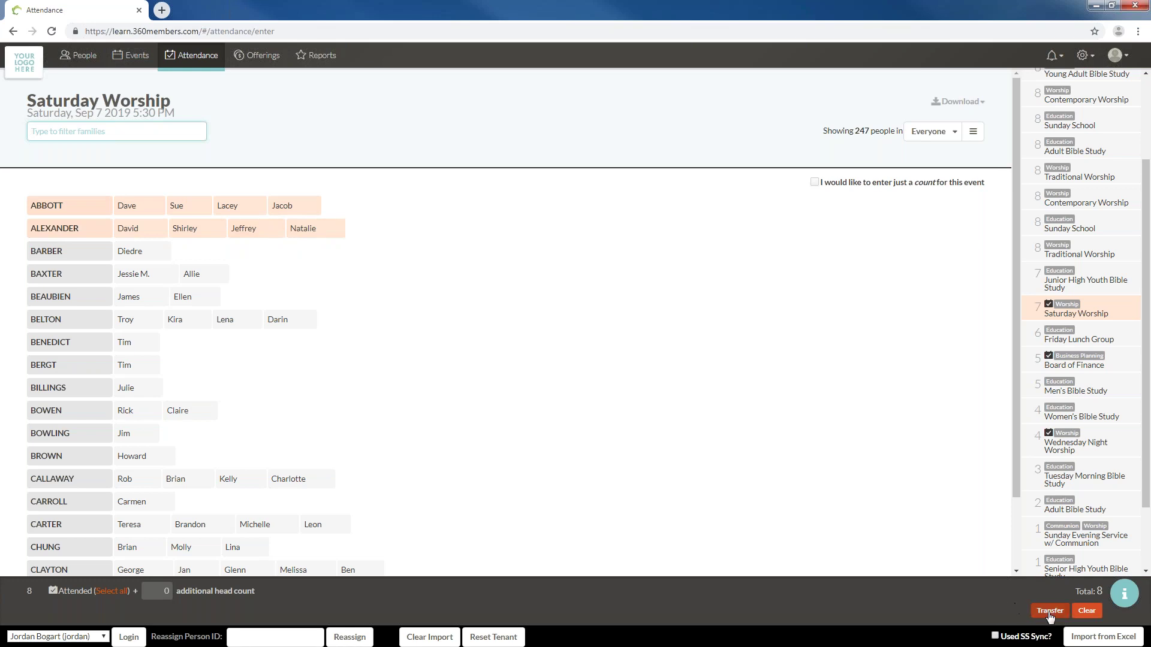
left_click(1050, 610)
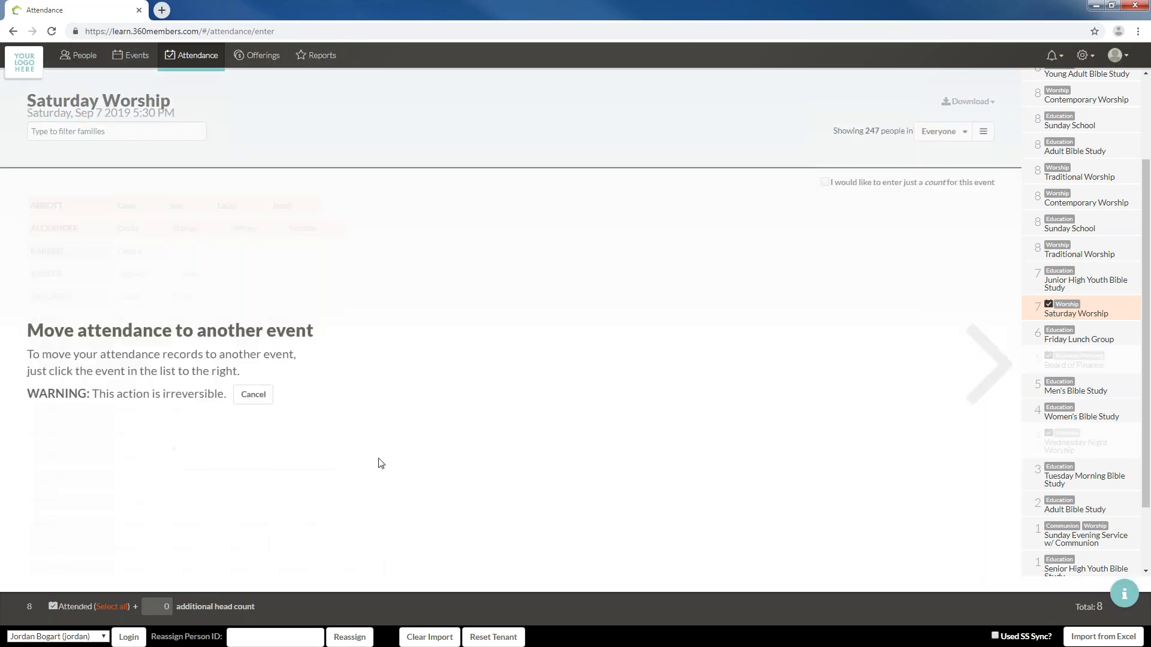
left_click(1077, 540)
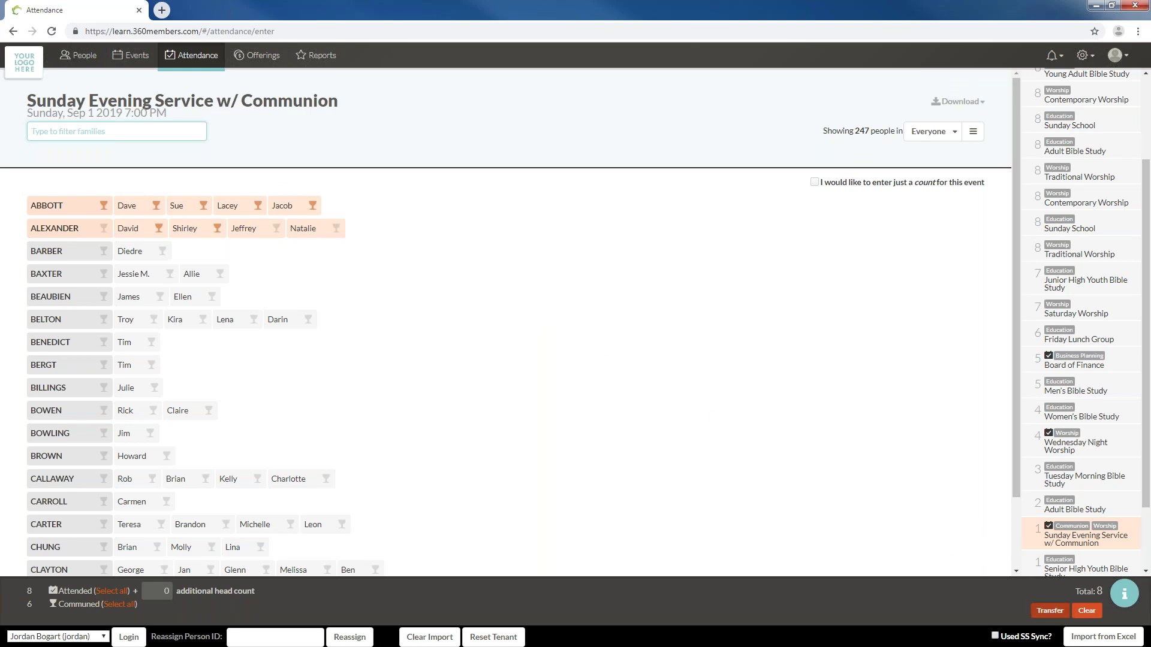
Clear all attendance from Sunday Evening Service w/ Communion and confirm the clearing
left_click(1087, 611)
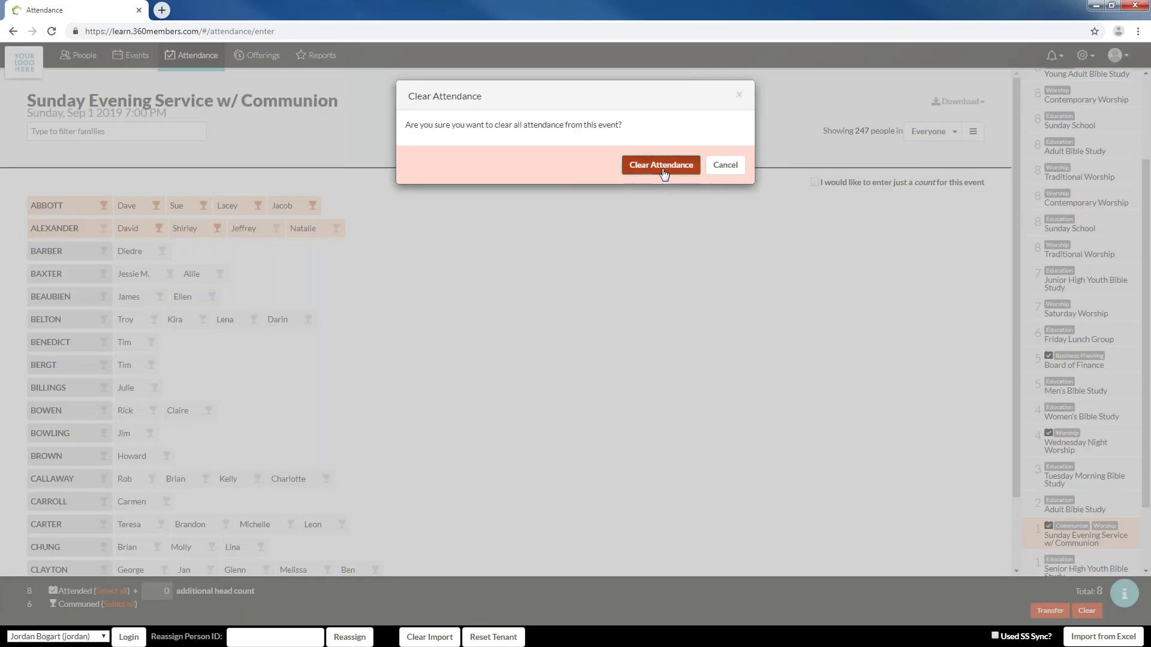
left_click(662, 166)
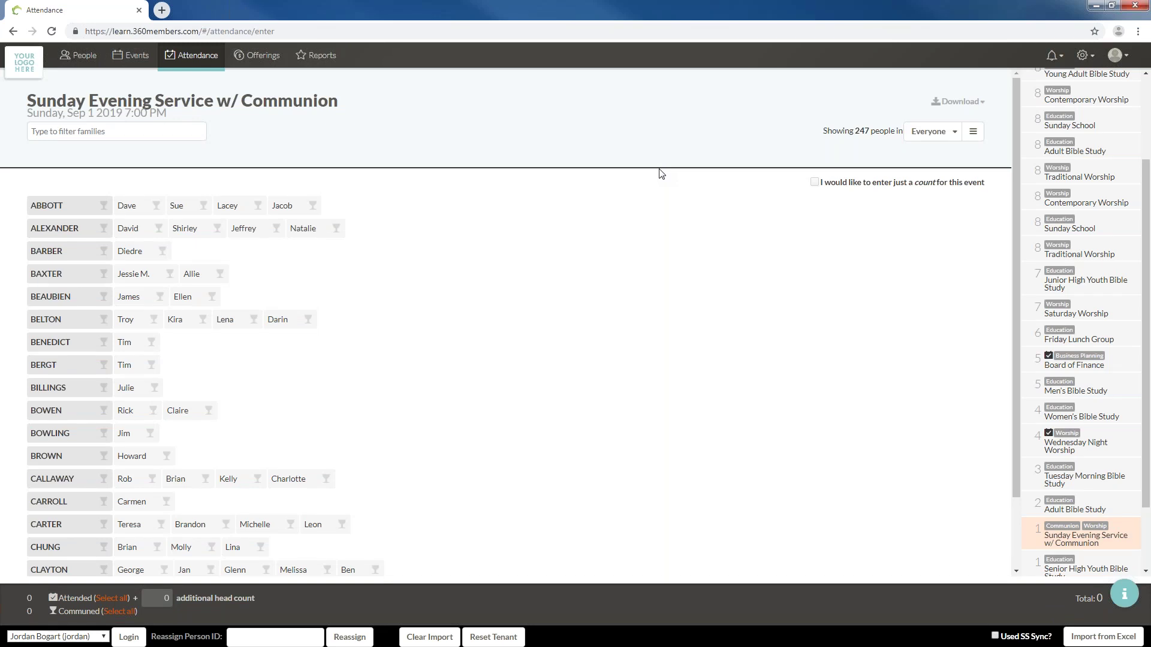
scroll(1073, 408, "down", 10)
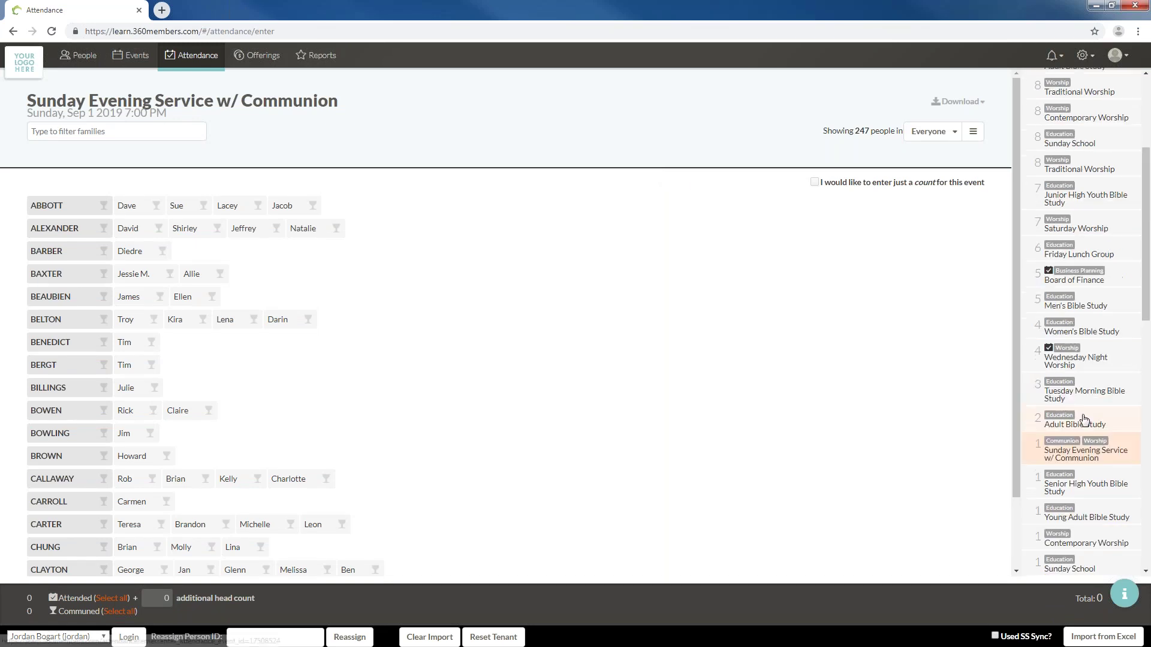
scroll(1085, 422, "down", 10)
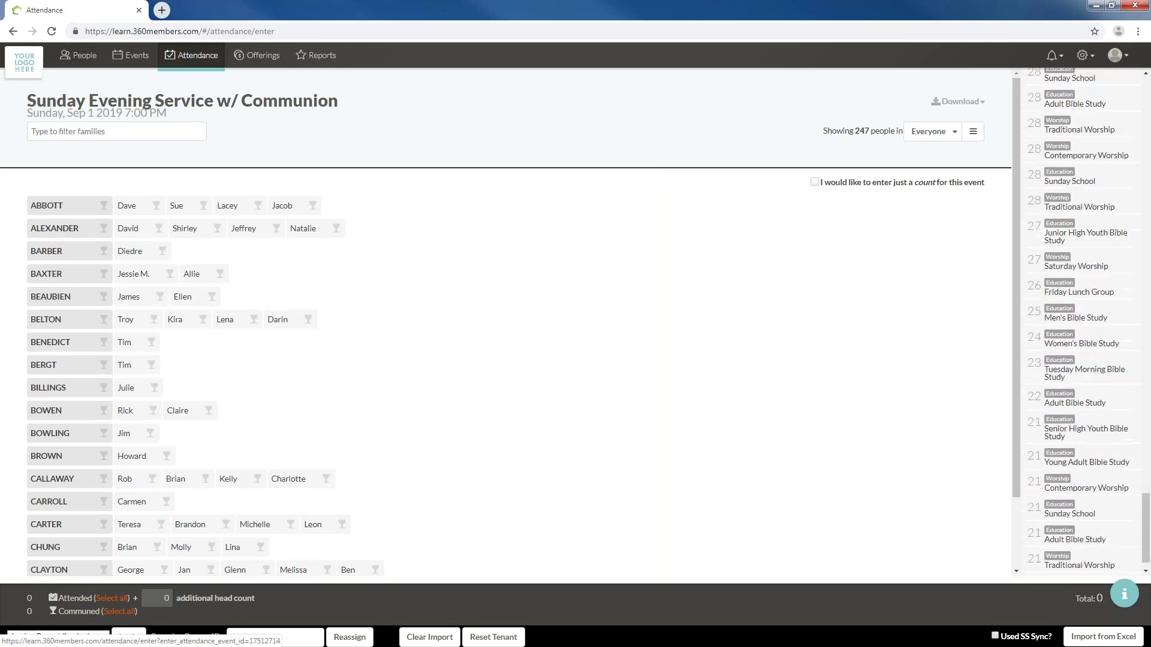
scroll(1091, 431, "down", 10)
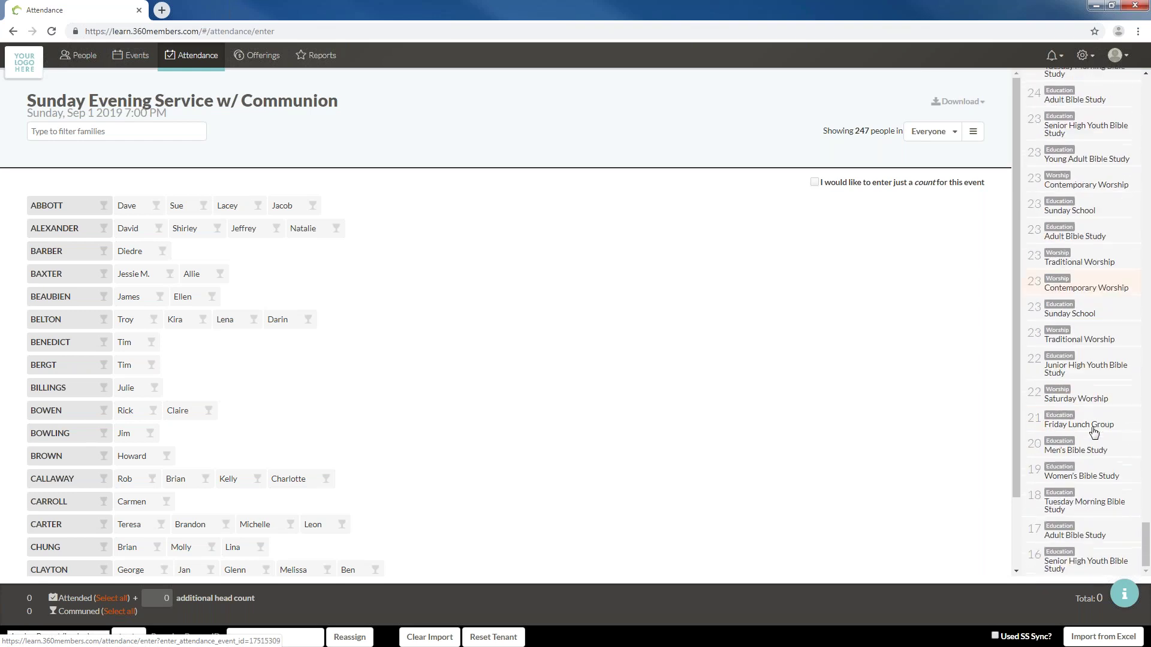
scroll(1085, 426, "down", 10)
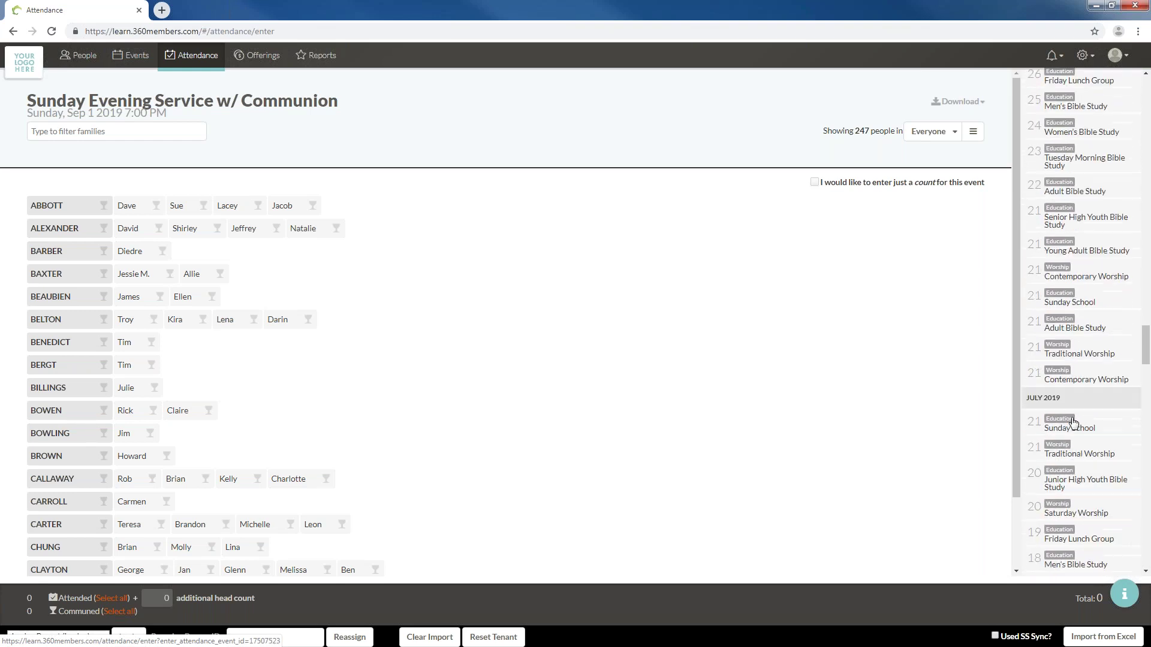
scroll(1073, 423, "up", 15)
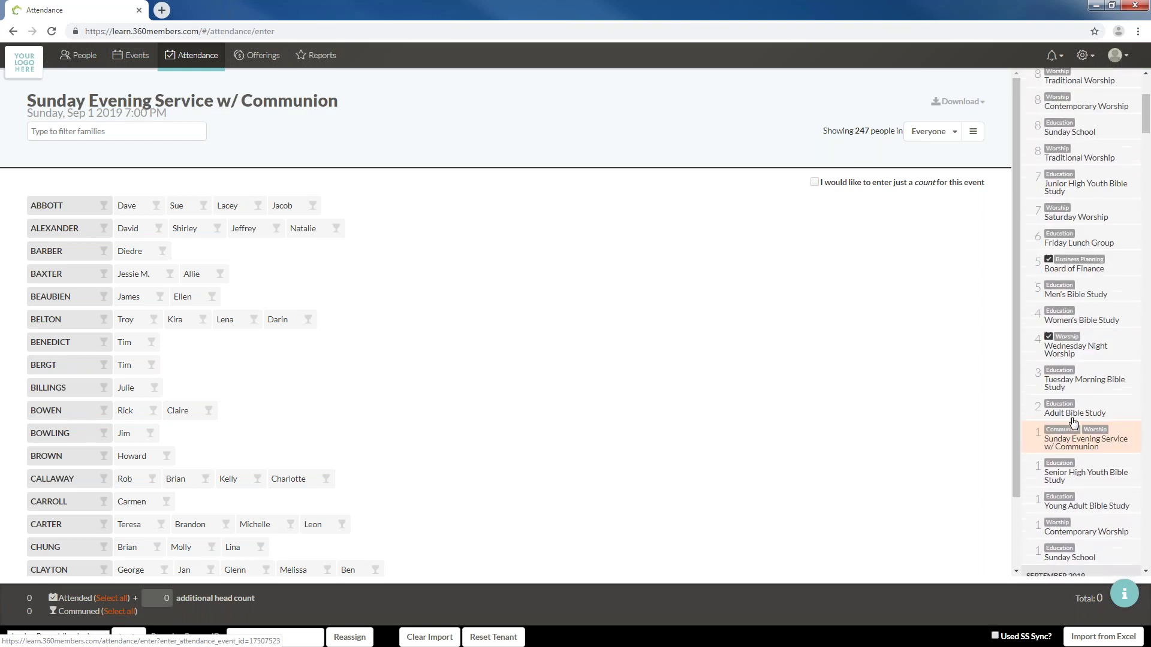
scroll(1094, 418, "down", 5)
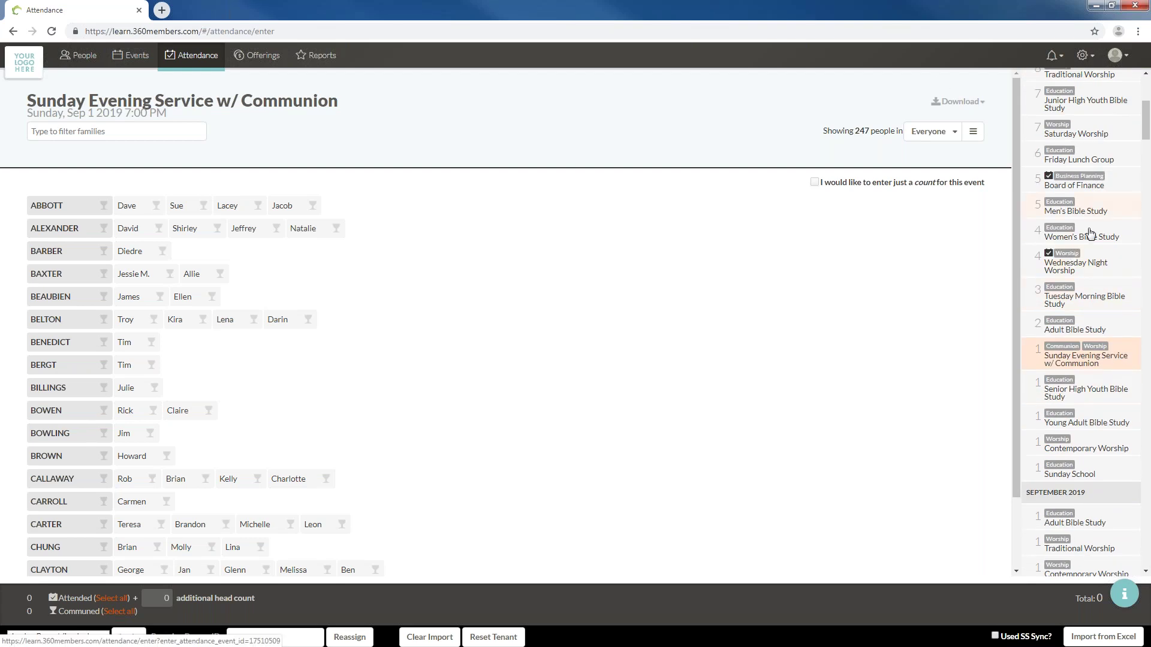
Export the Wednesday Night Worship attendance to Excel from the Download menu
left_click(1094, 264)
left_click(958, 102)
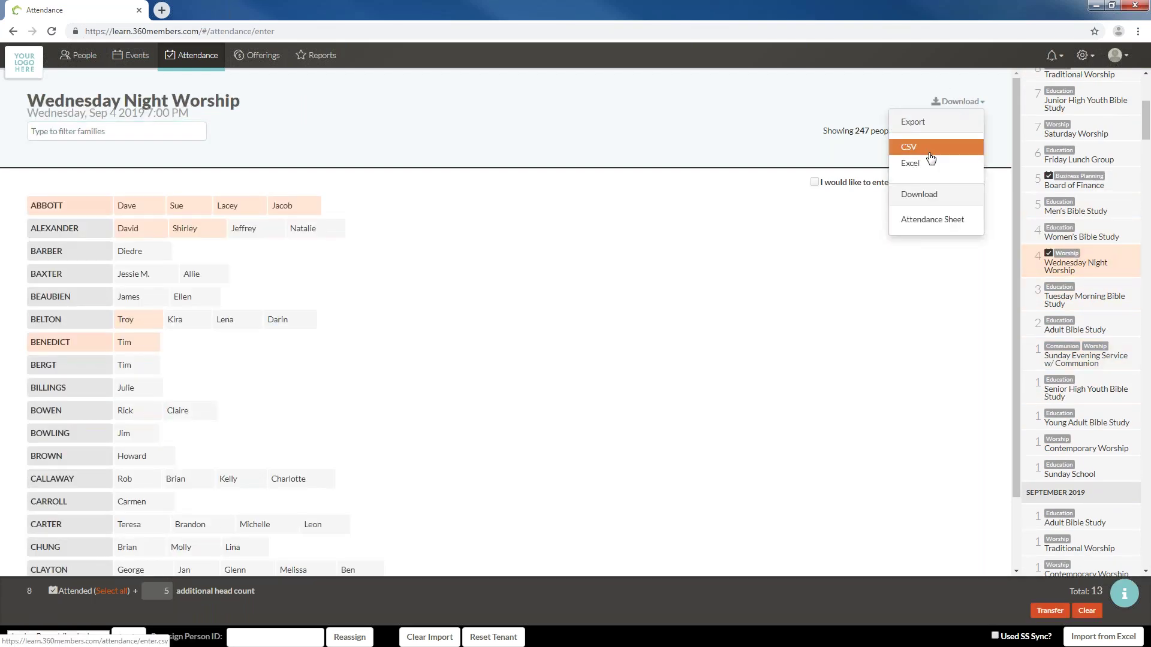
left_click(931, 210)
left_click(958, 101)
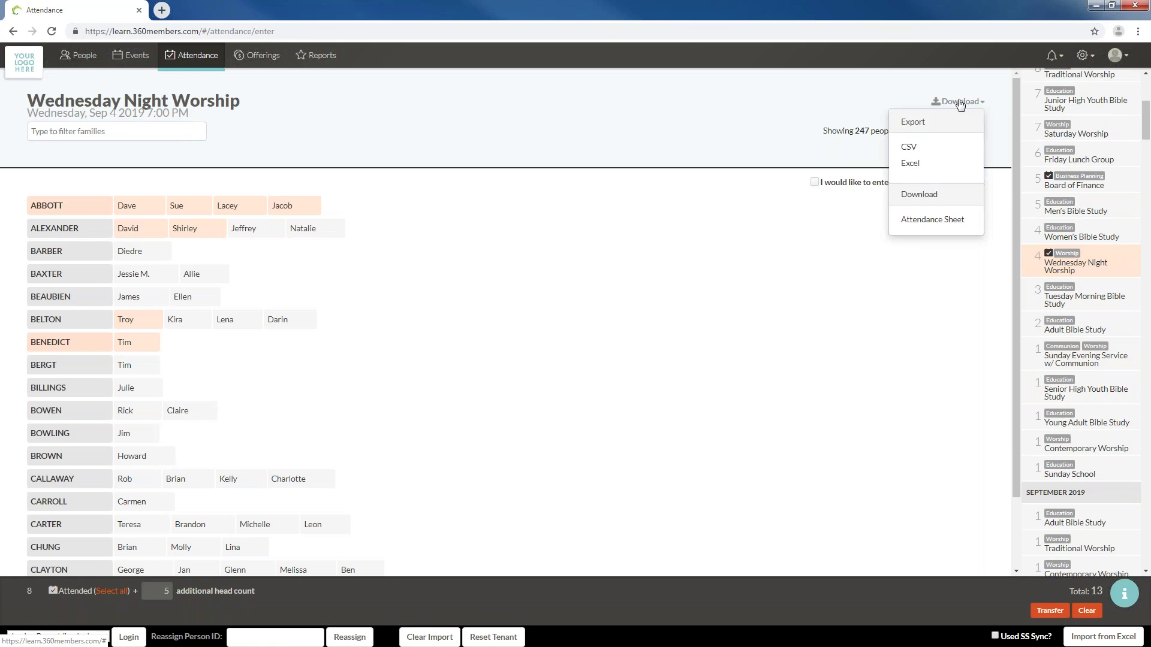
left_click(920, 164)
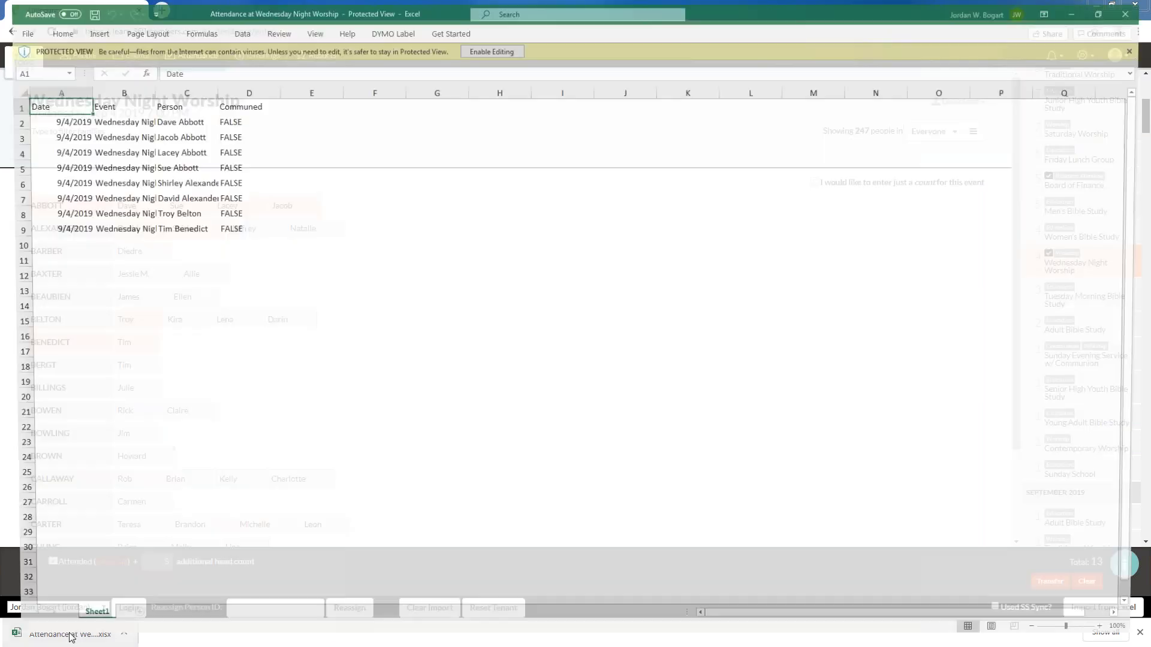
AutoFit every column of the exported attendance sheet, then close the workbook
left_click(76, 150)
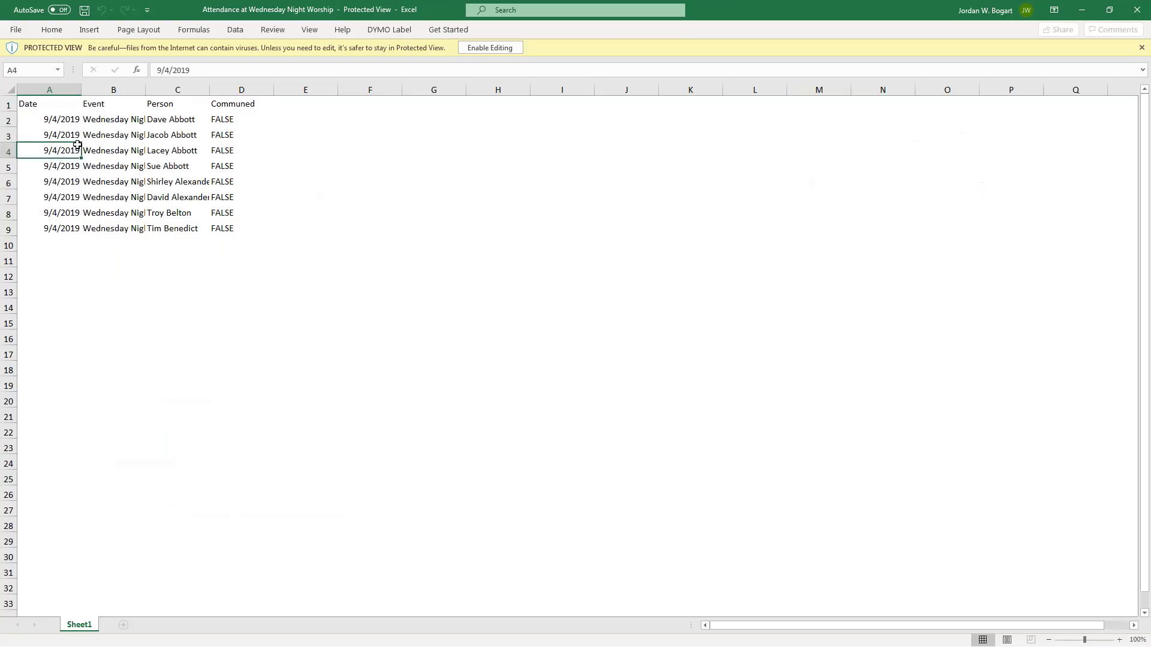
left_click(9, 91)
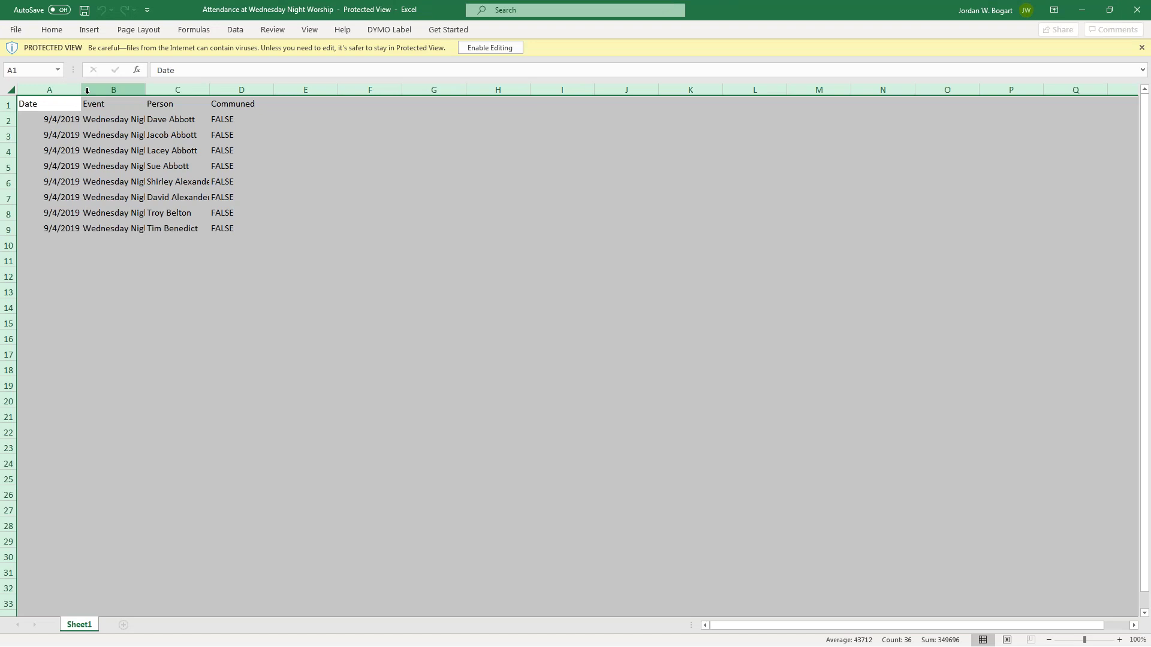
left_click(86, 91)
double_click(81, 90)
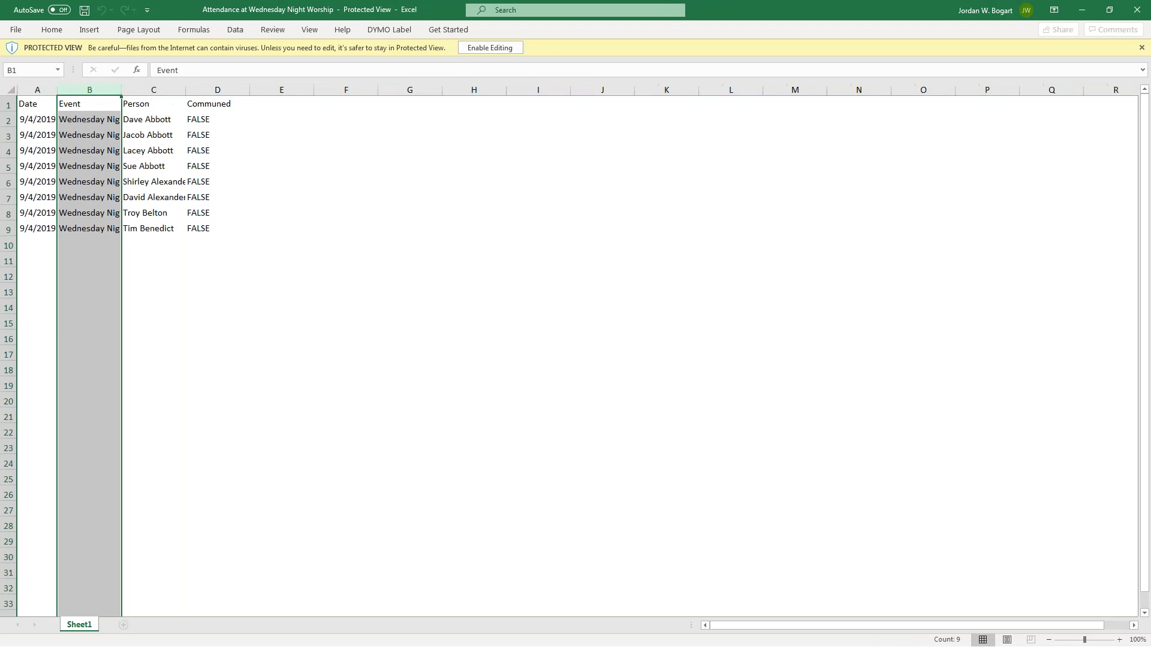
left_click(10, 90)
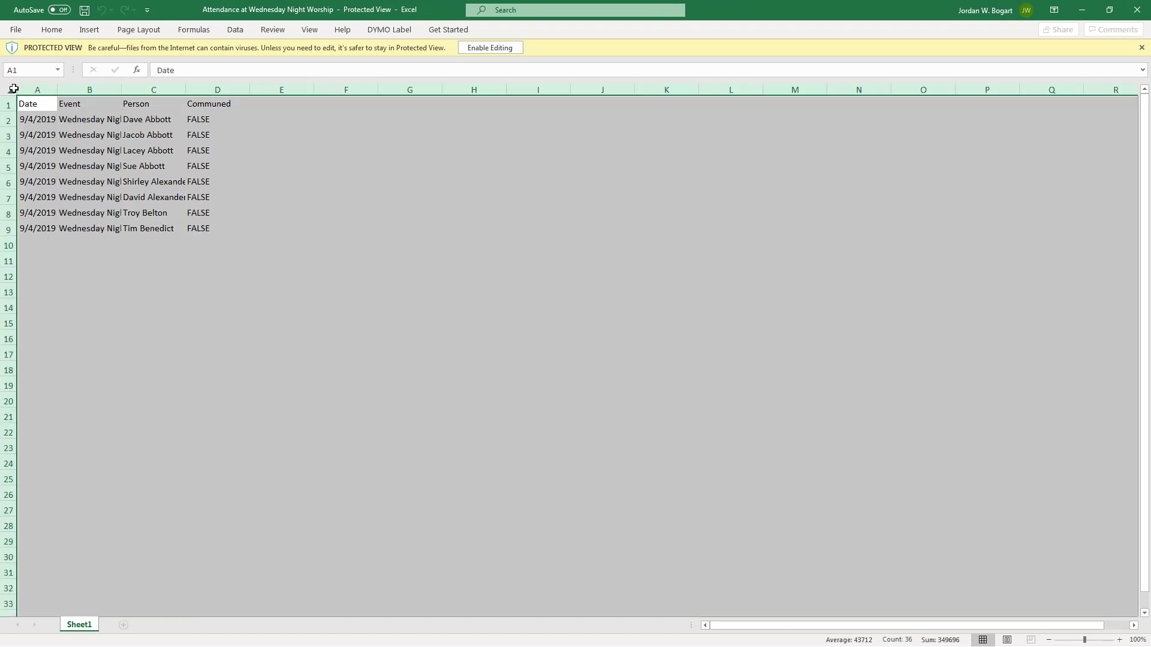
double_click(57, 90)
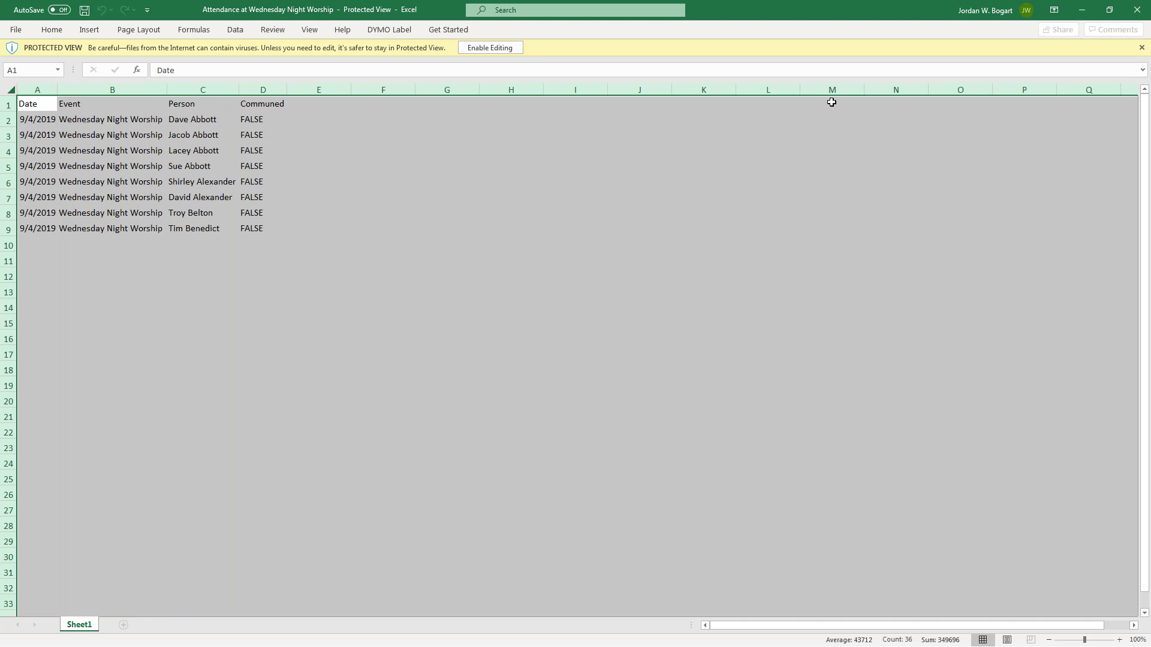
left_click(1136, 10)
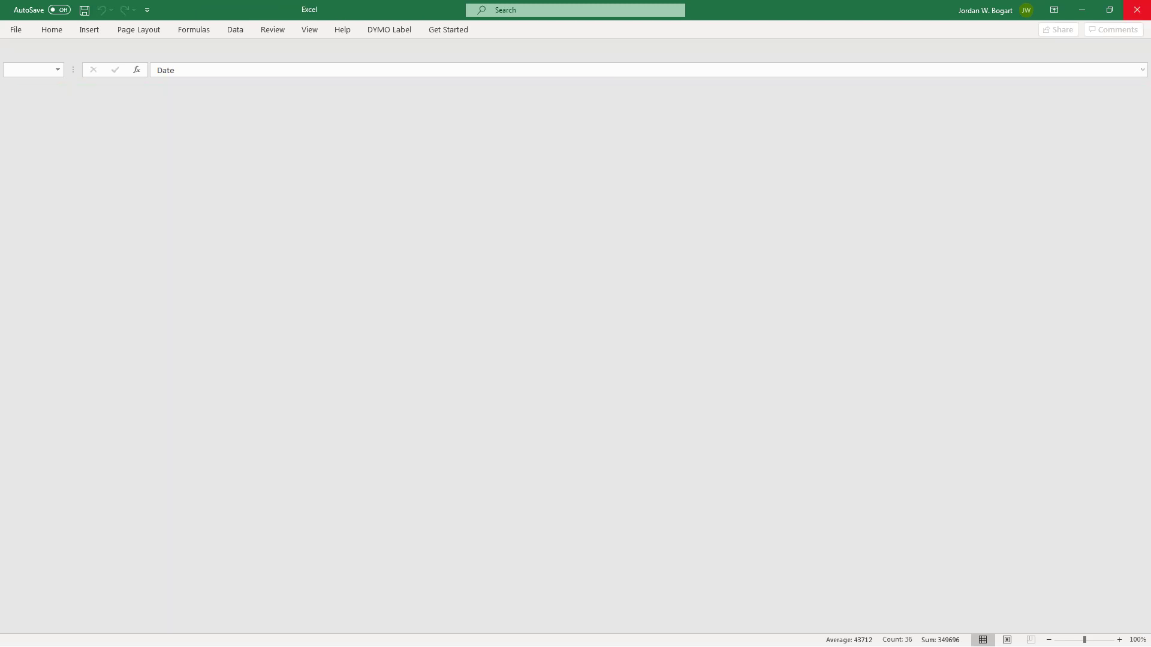
left_click(1136, 10)
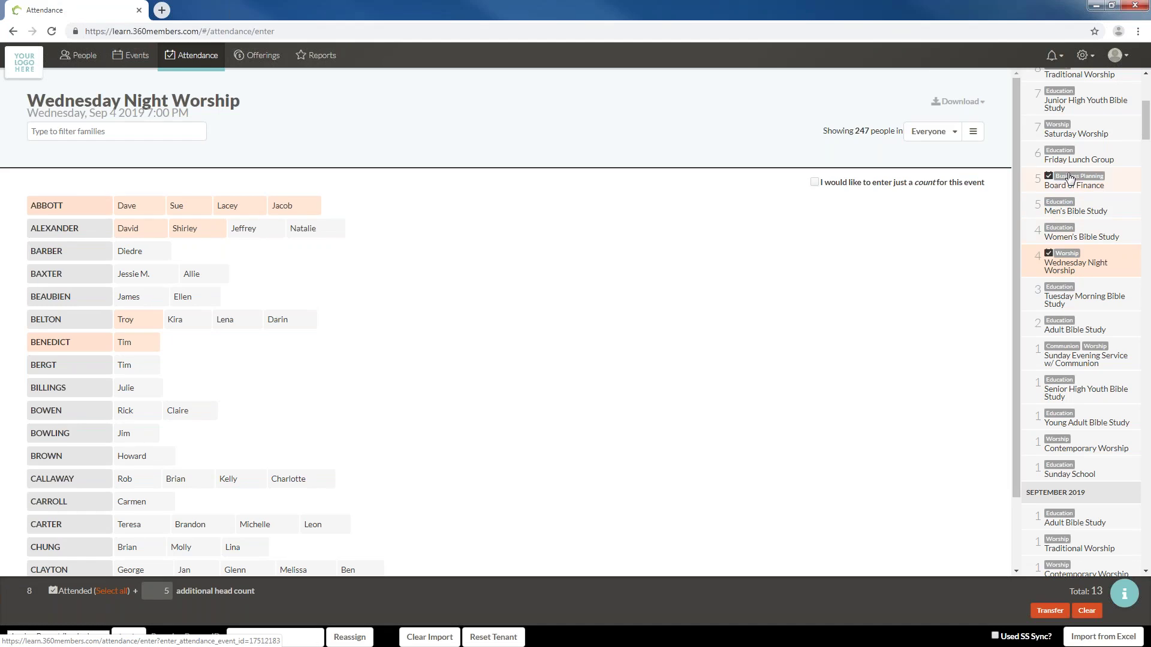
Download a printable Attendance Sheet for Wednesday Night Worship
left_click(958, 104)
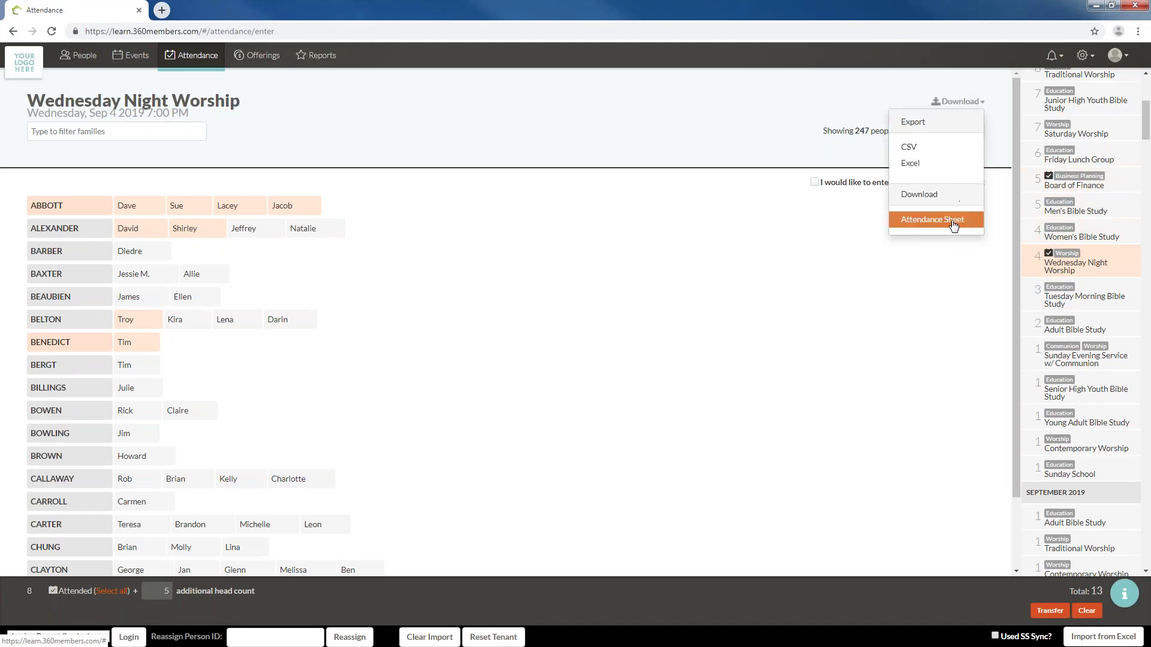
left_click(953, 221)
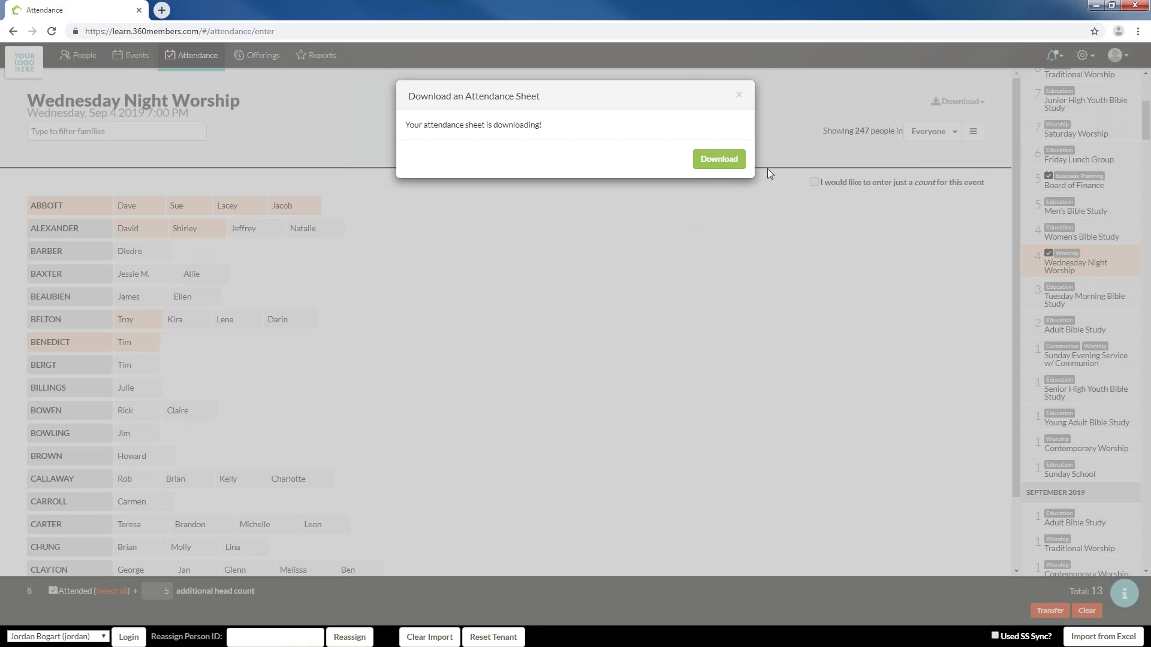
left_click(737, 168)
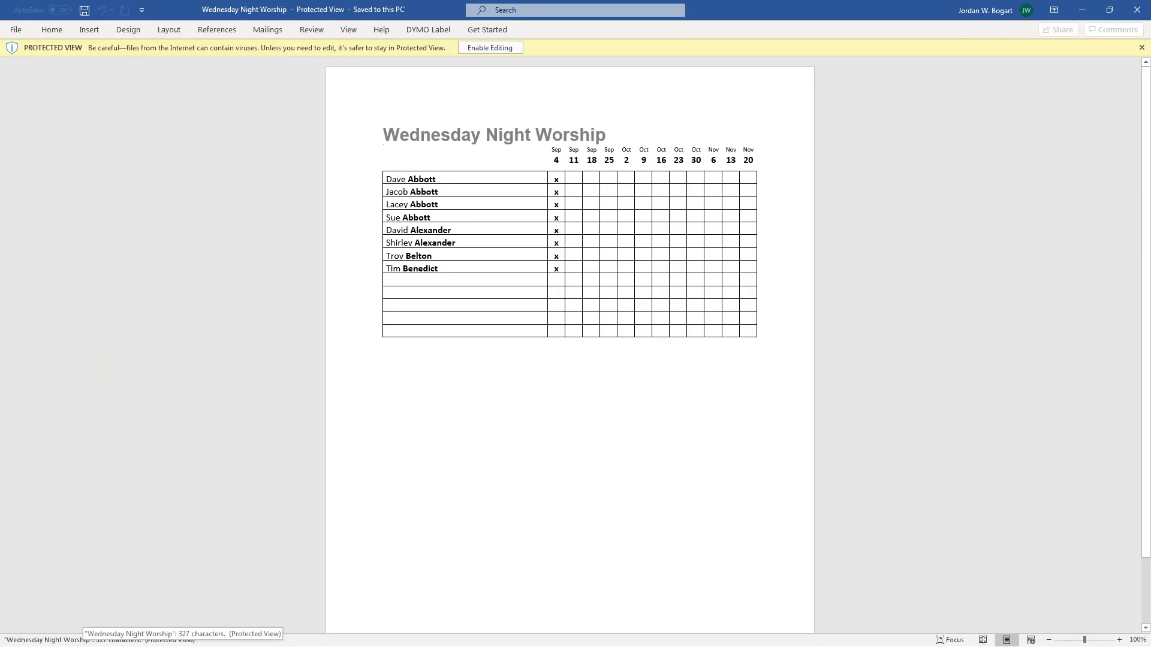
Review the Sep 4 attendance sheet in Word, then close it
key("Delete")
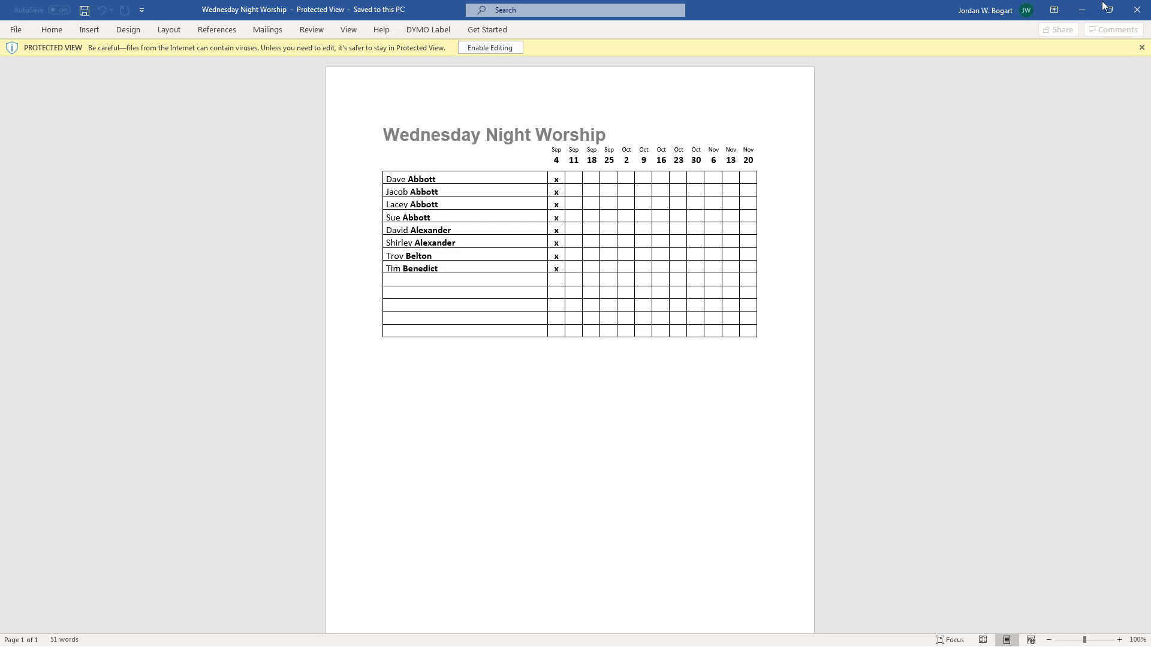
left_click(1133, 7)
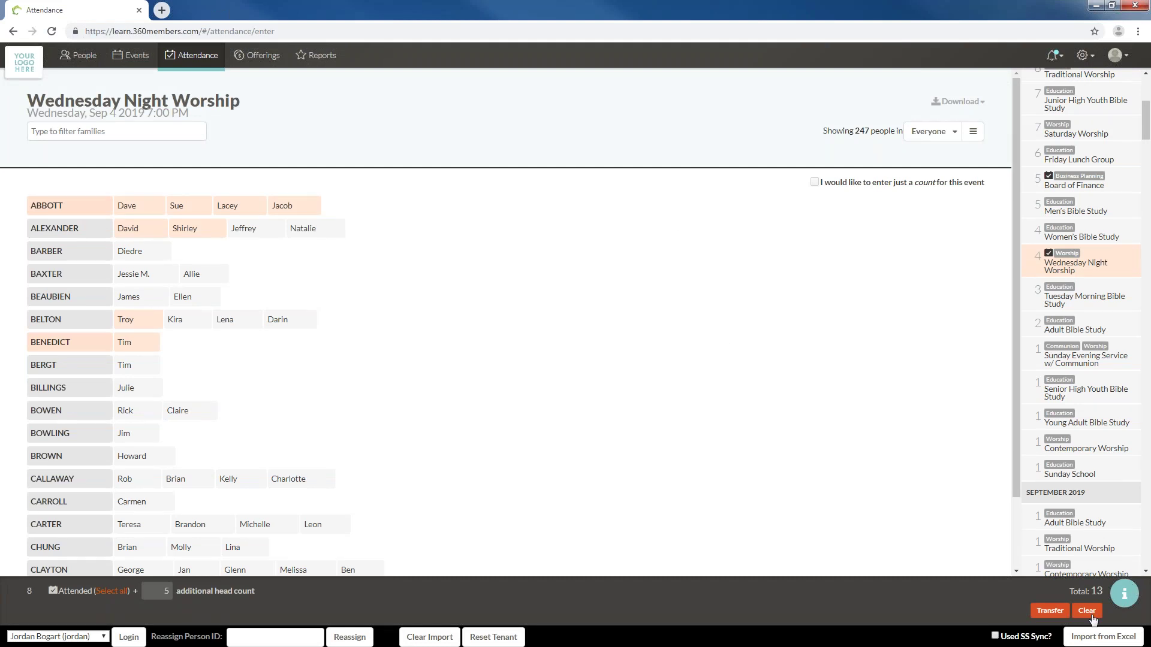
Leave the people filter on Everyone and go to the Reports page
left_click(947, 132)
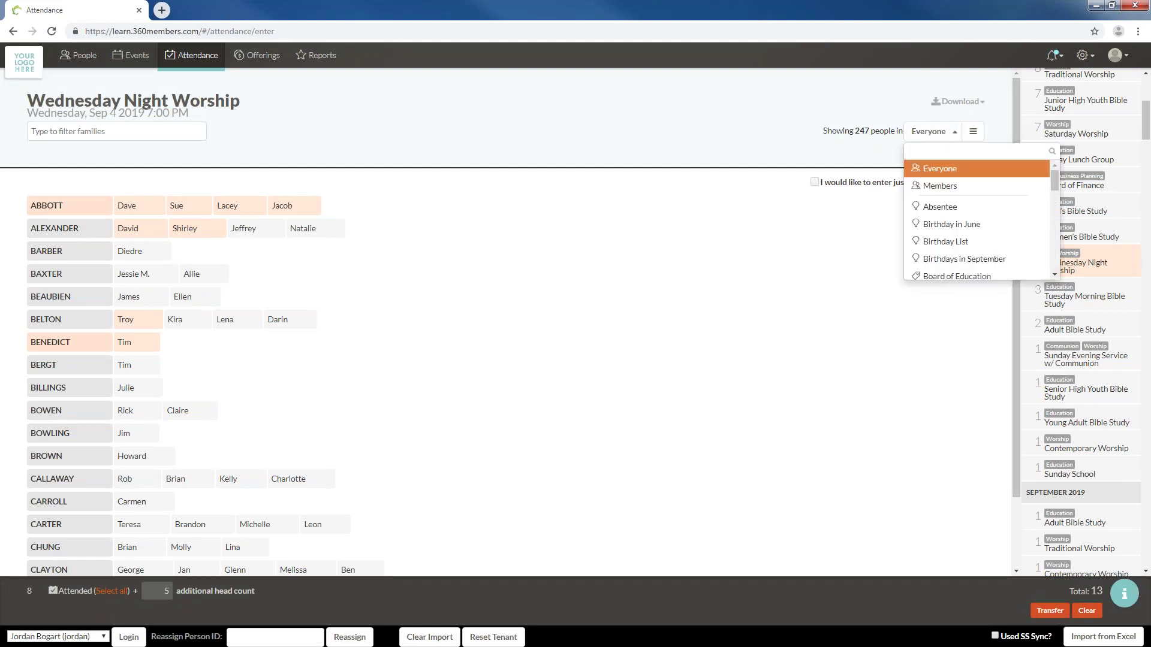
left_click(796, 124)
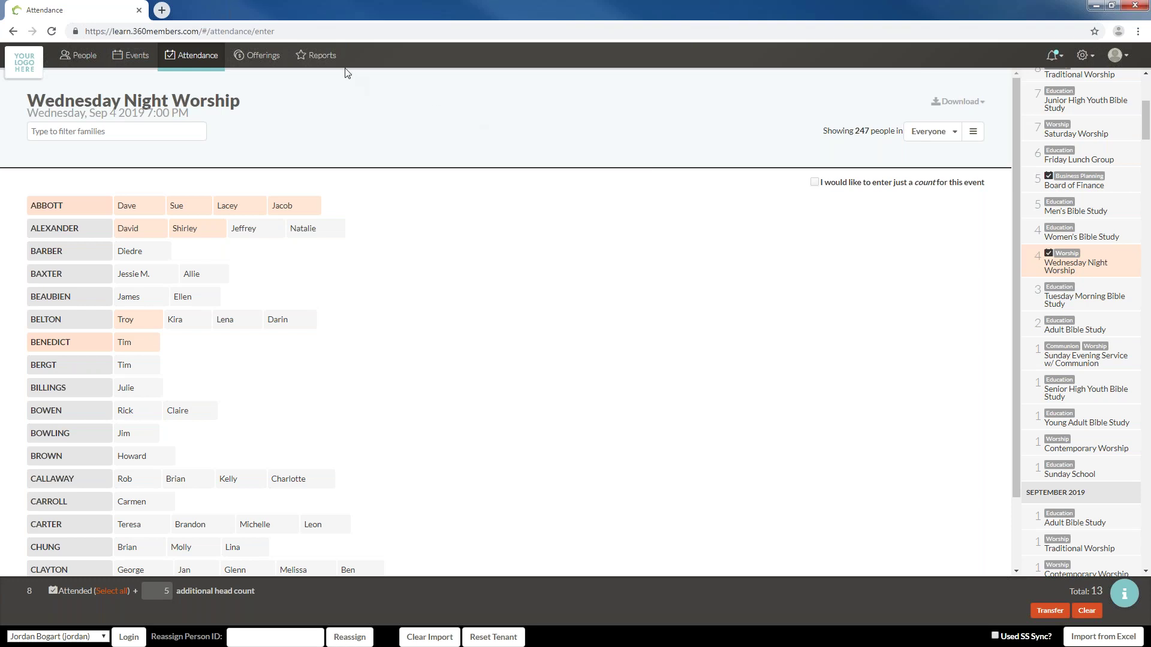
left_click(322, 56)
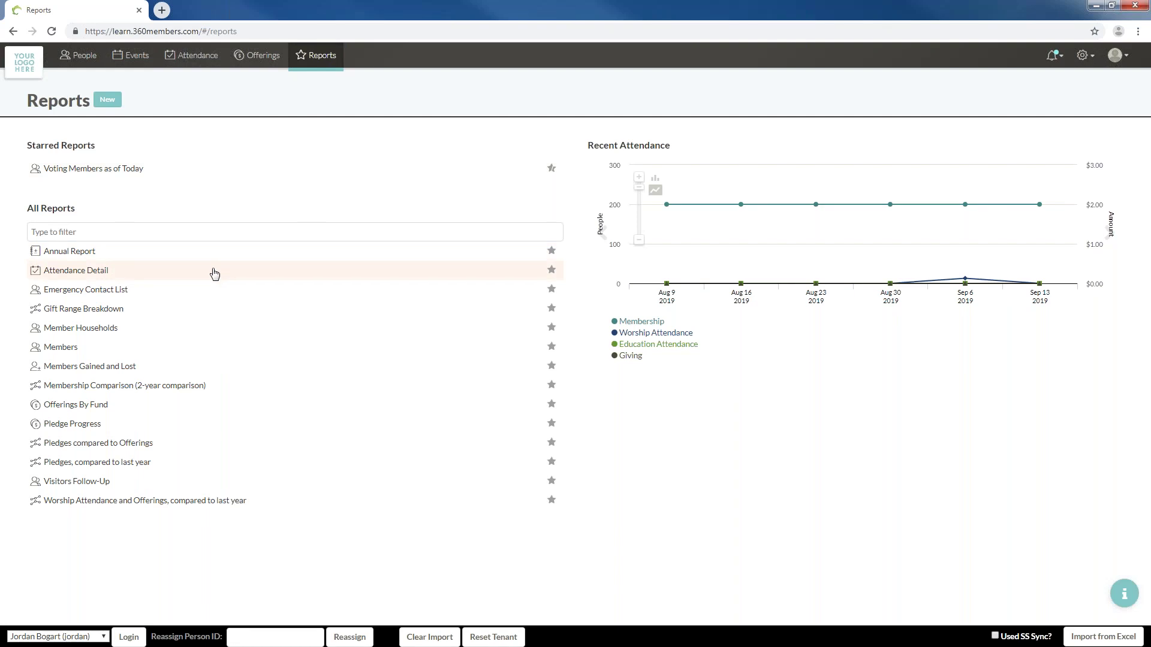
Open the Attendance Detail report, drag its range to Aug 23, 2018 – Feb 23, 2019, and open the start-date calendar
left_click(114, 276)
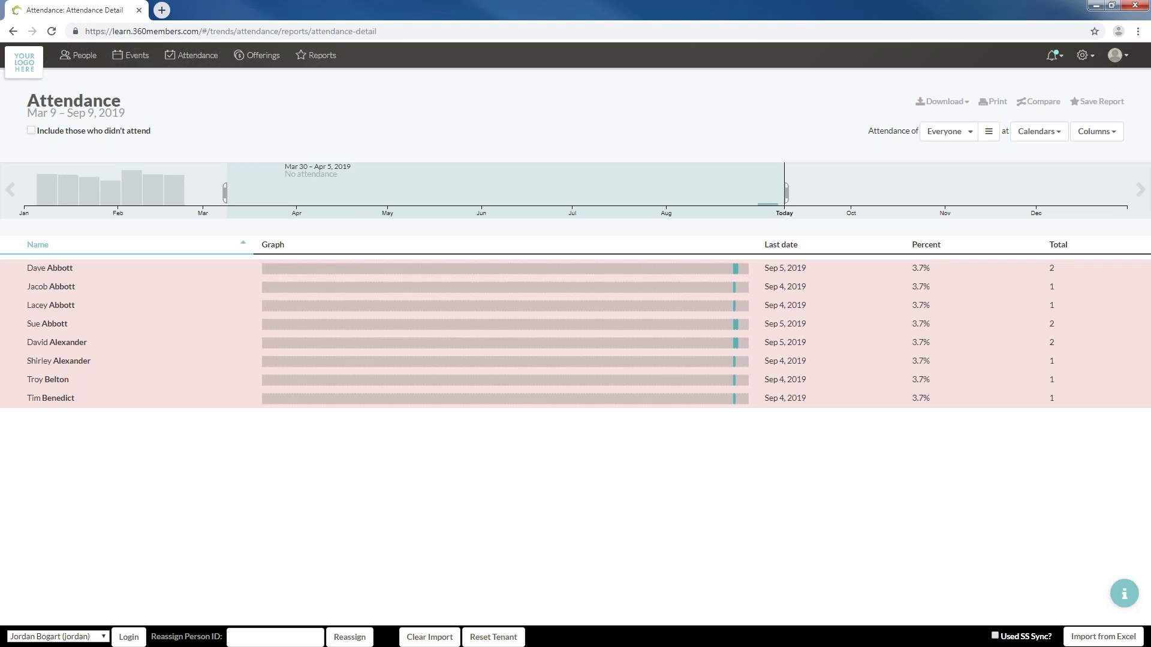
left_click(10, 190)
left_click_drag(868, 190, 148, 181)
left_click_drag(459, 194, 584, 198)
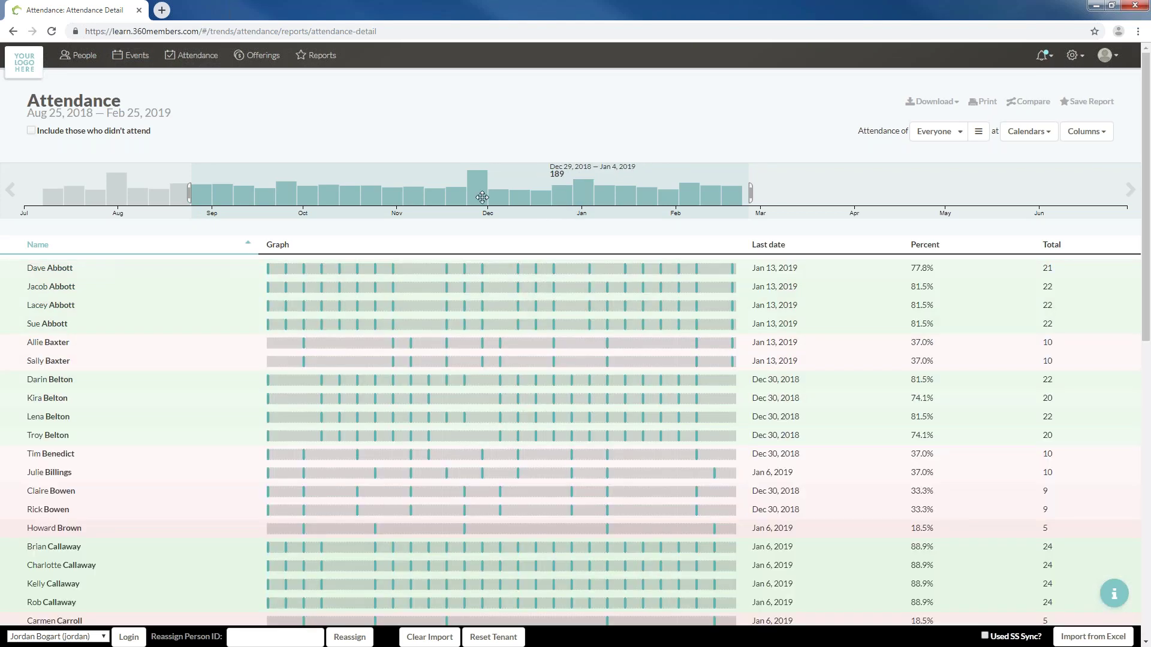
left_click_drag(481, 196, 476, 196)
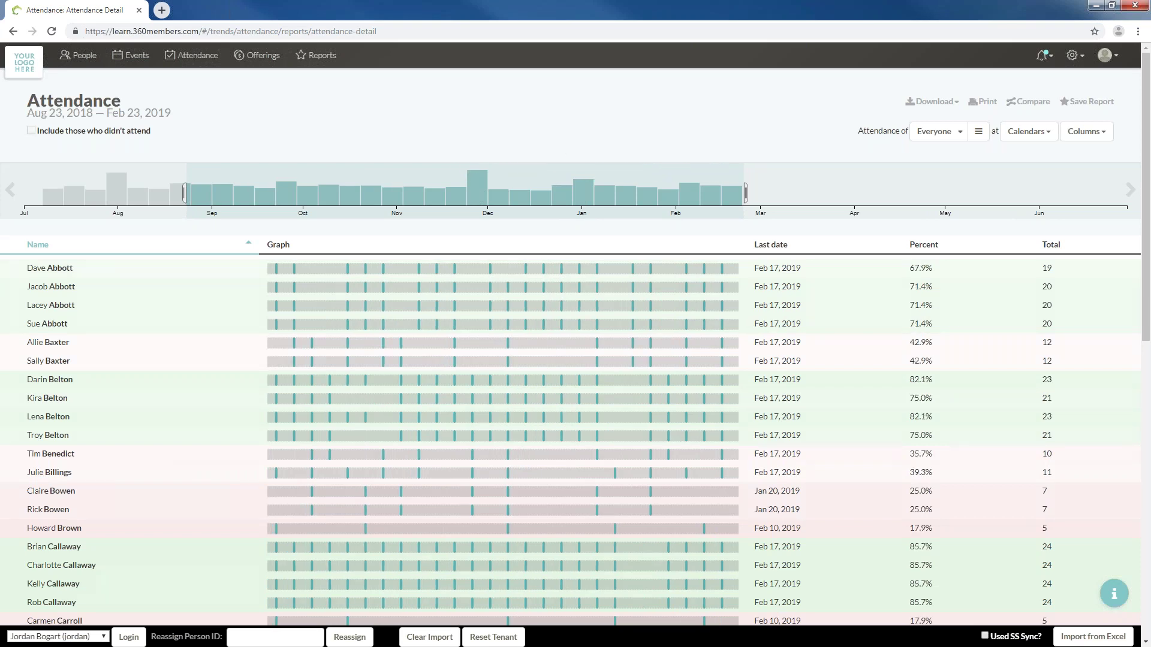
left_click(122, 122)
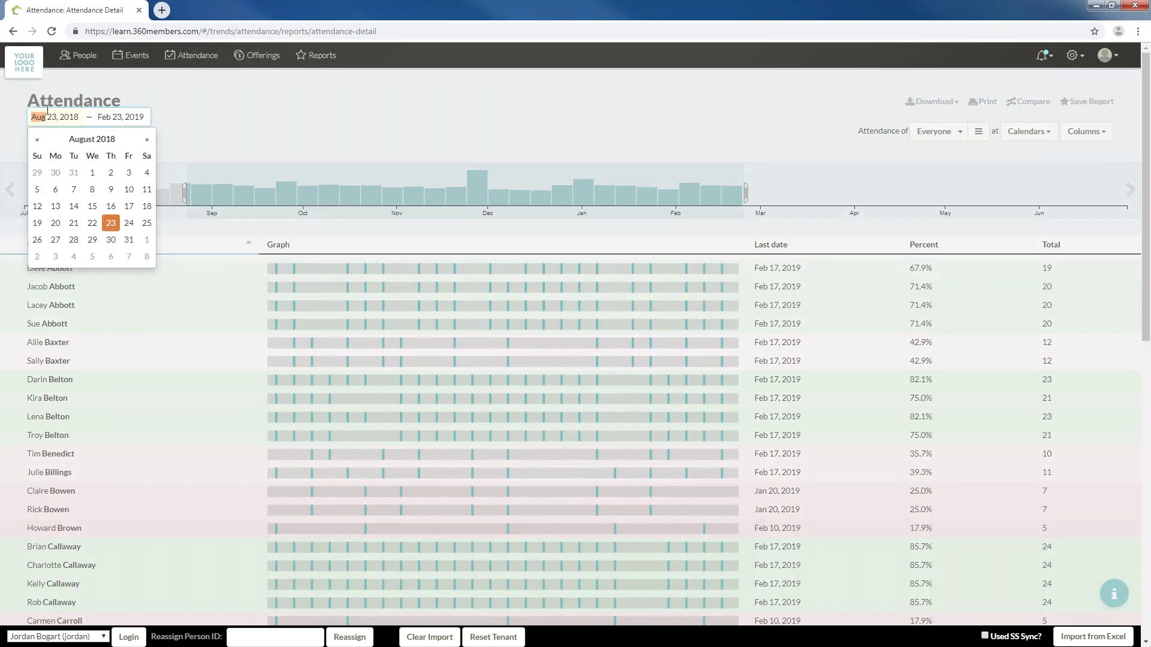
Pick Jan 1, 2018 as the start date and Mar 31, 2018 as the end date, then apply
left_click(37, 139)
left_click(38, 140)
left_click(37, 139)
left_click(37, 139)
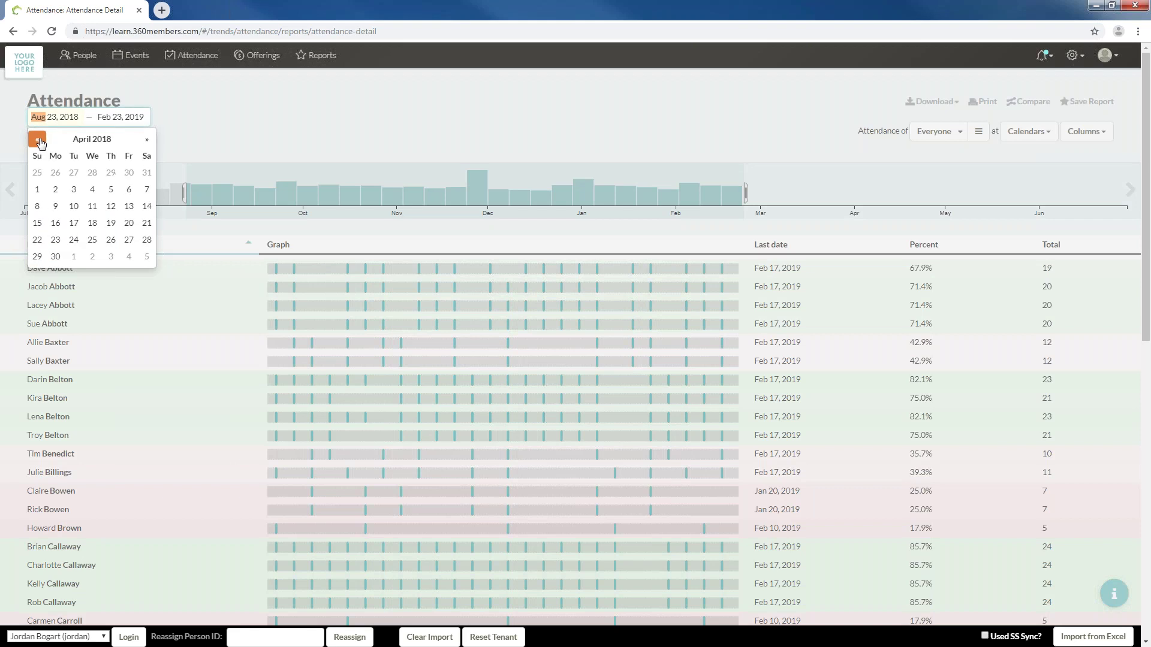
left_click(38, 139)
left_click(37, 139)
left_click(37, 139)
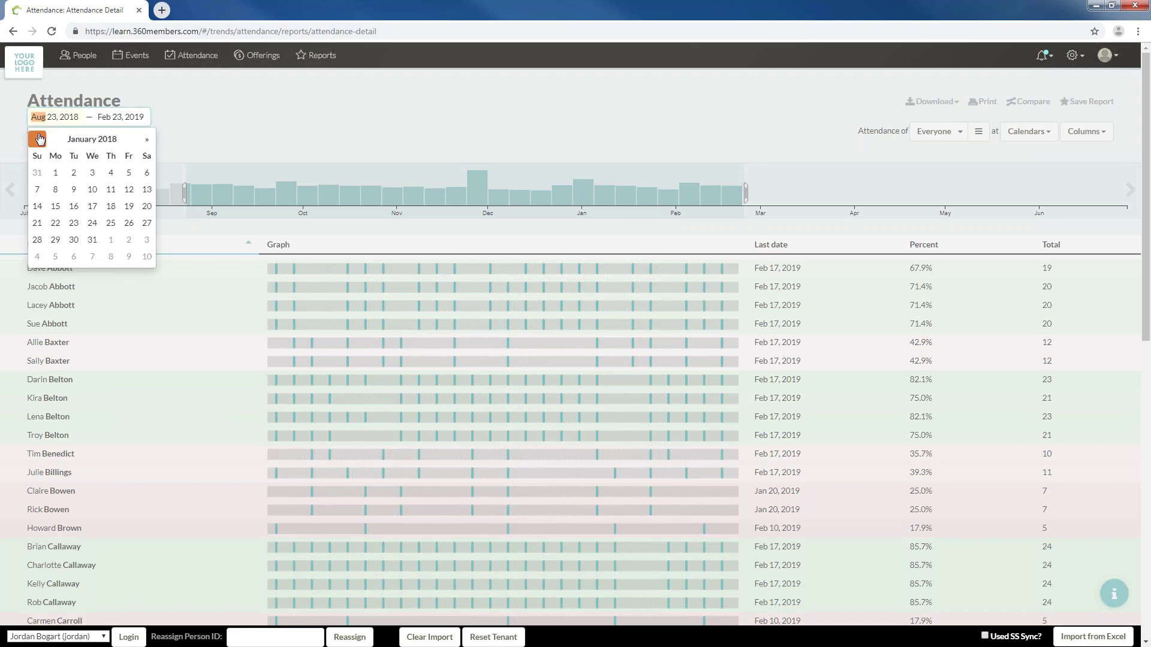
left_click(55, 172)
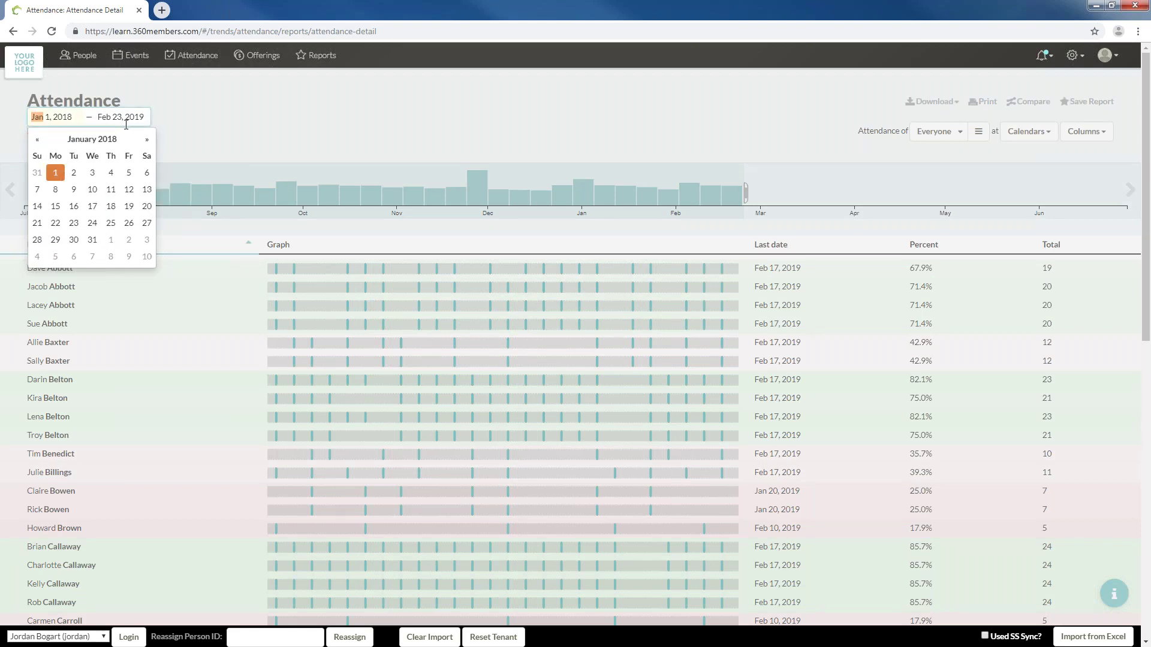
left_click(98, 117)
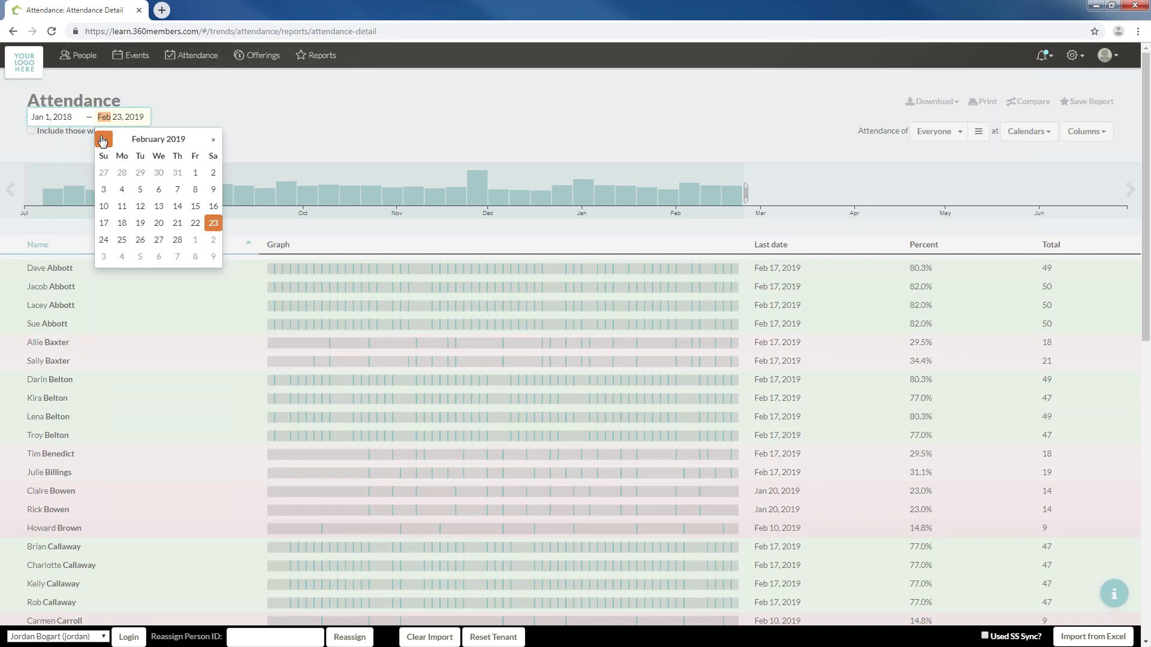
left_click(136, 139)
left_click(147, 140)
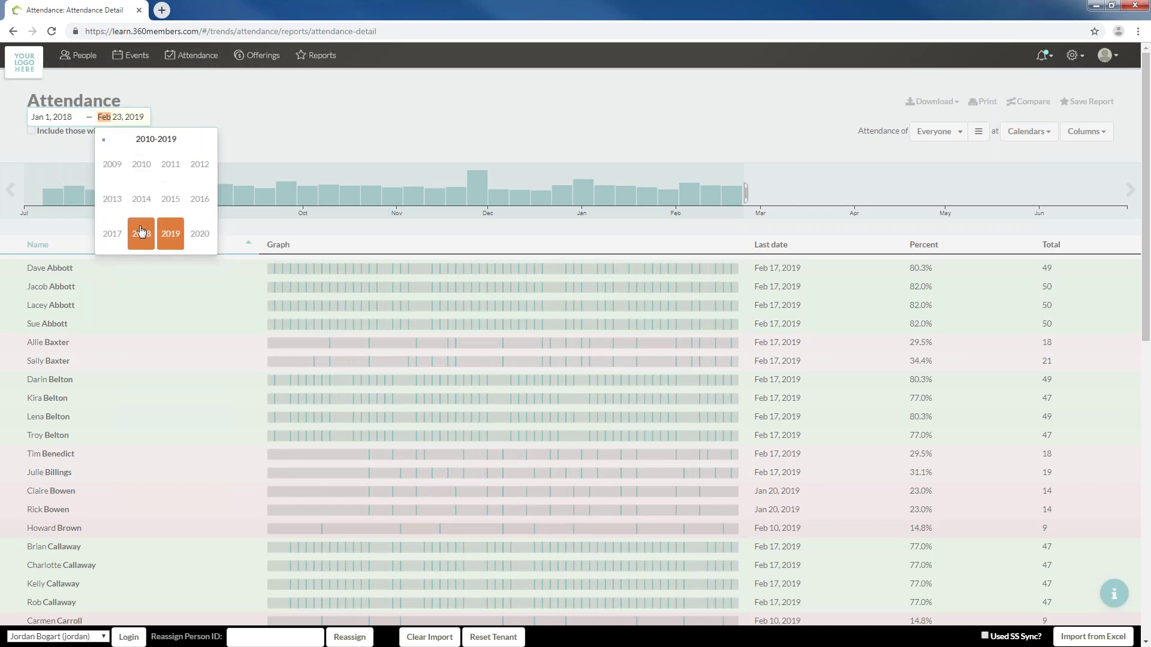
left_click(143, 232)
left_click(171, 164)
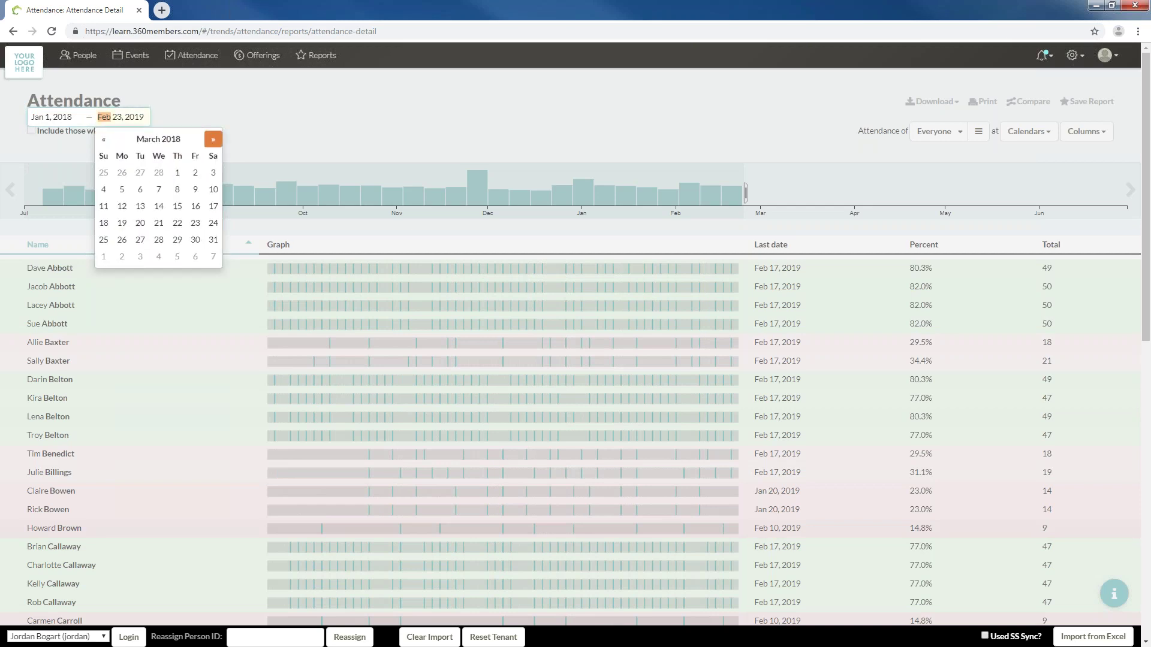
left_click(214, 240)
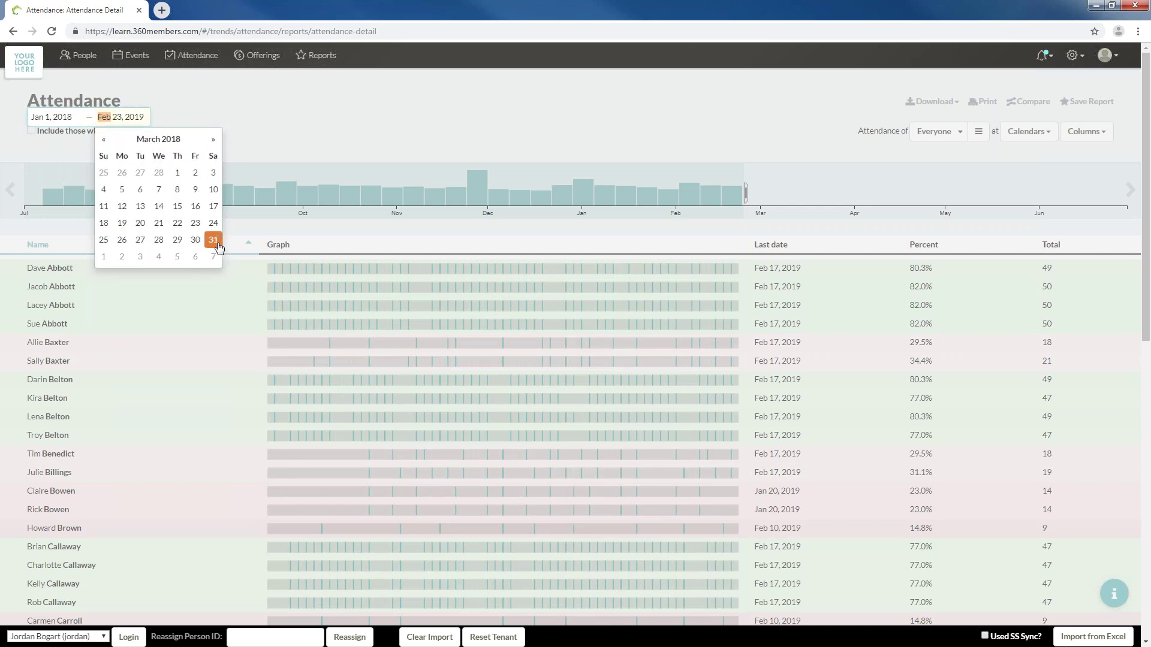
left_click(301, 106)
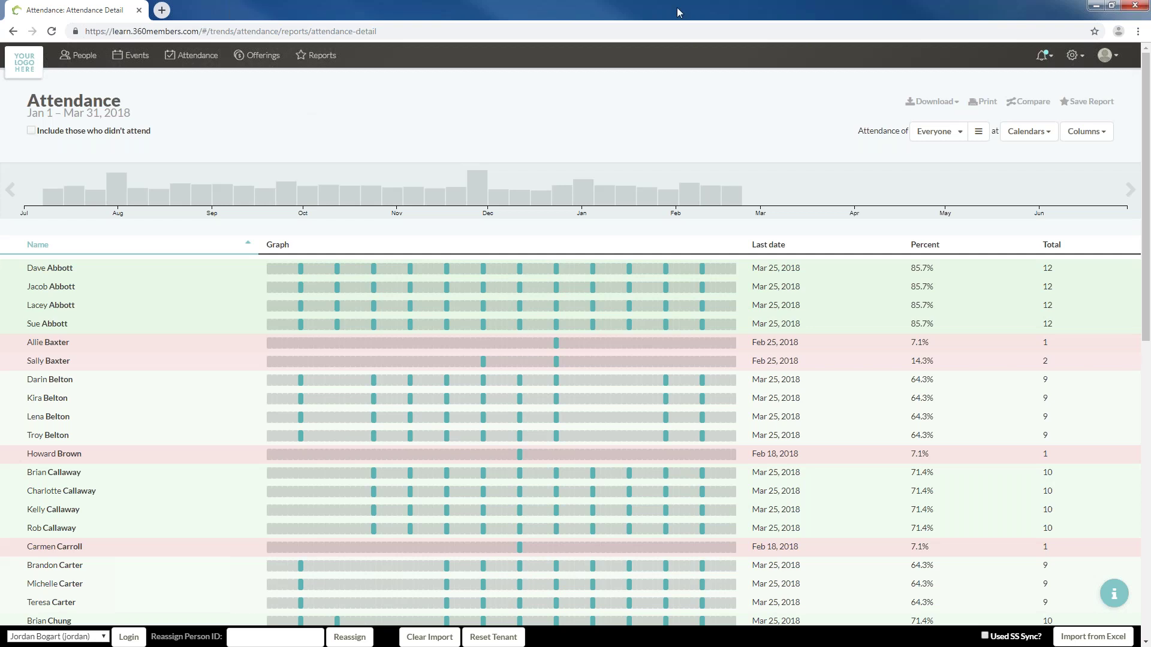
Keep Everyone selected and uncheck Business Planning, Communion and Education, leaving only the Worship calendar
left_click(955, 135)
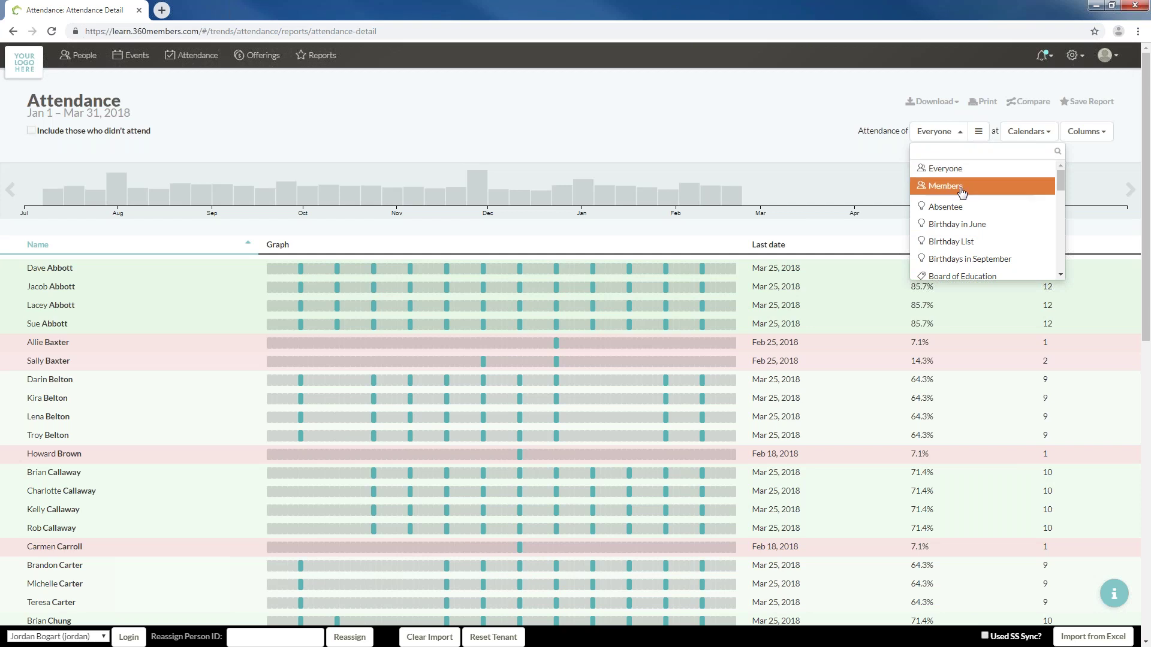
left_click(952, 133)
left_click(1006, 133)
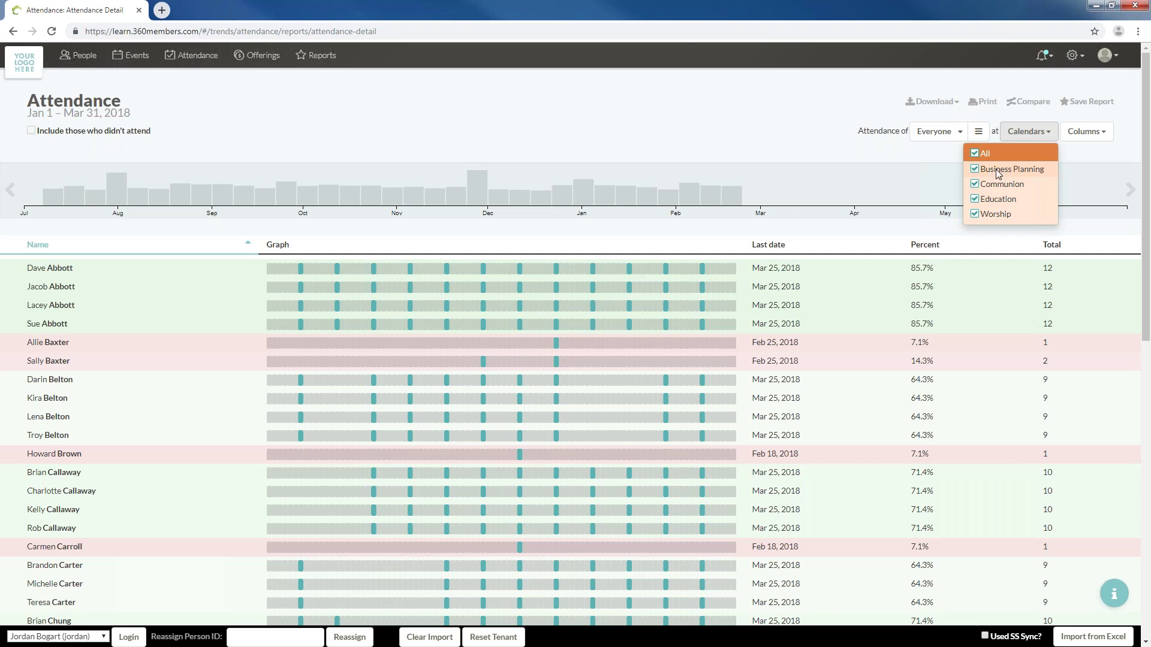
left_click(997, 172)
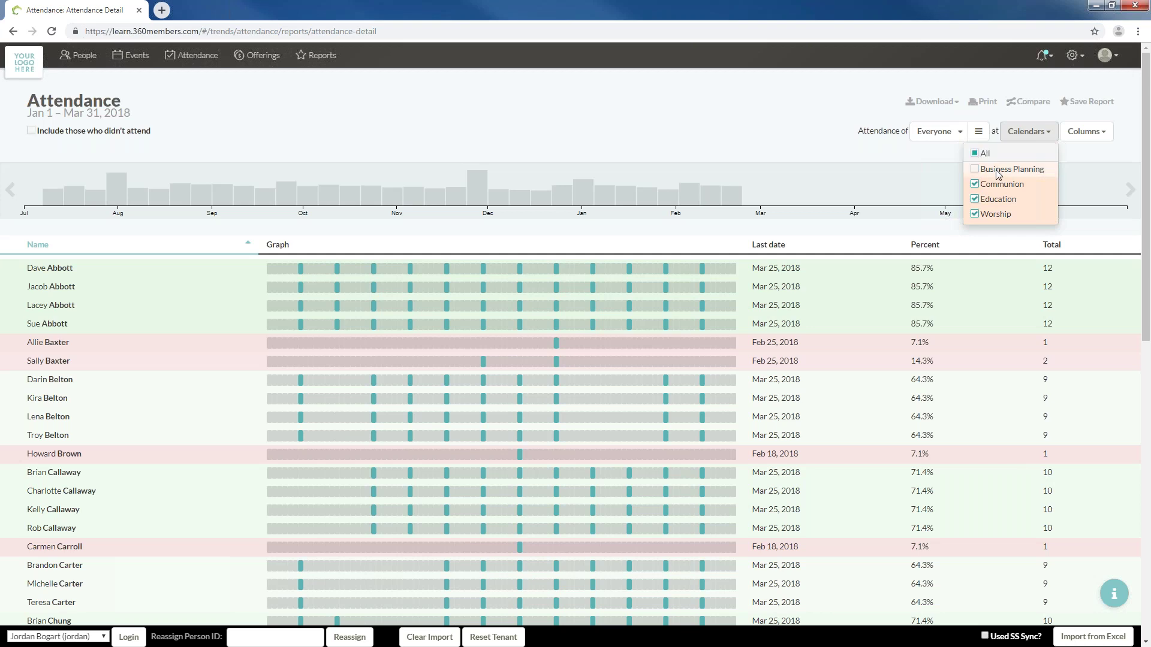
left_click(1002, 203)
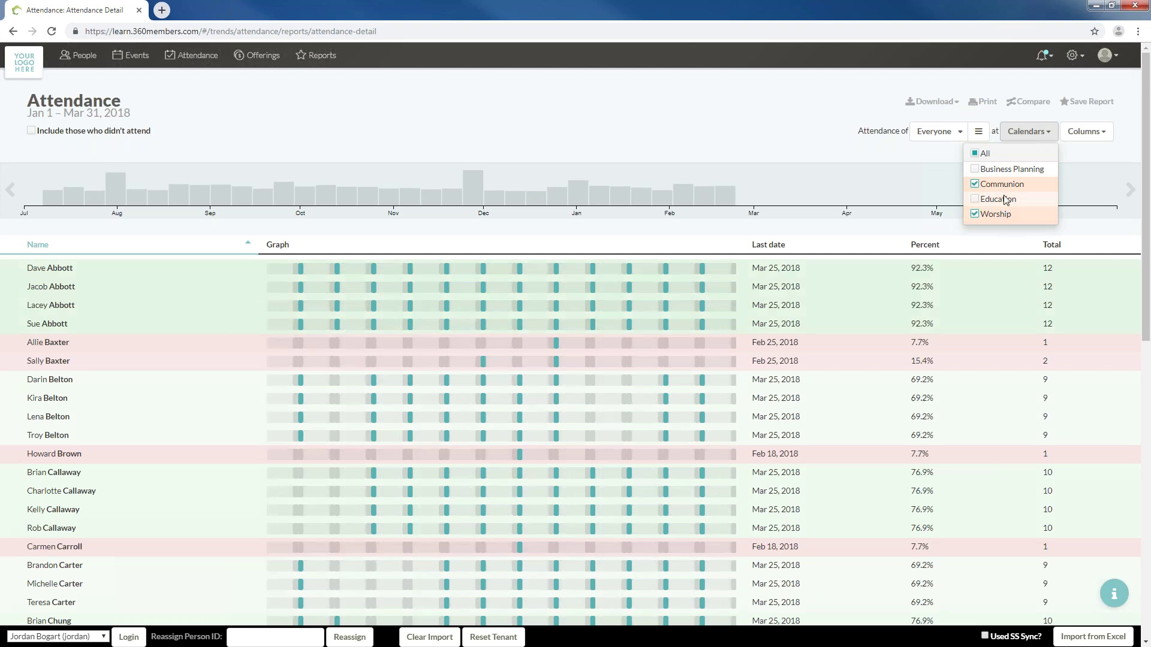
left_click(1009, 201)
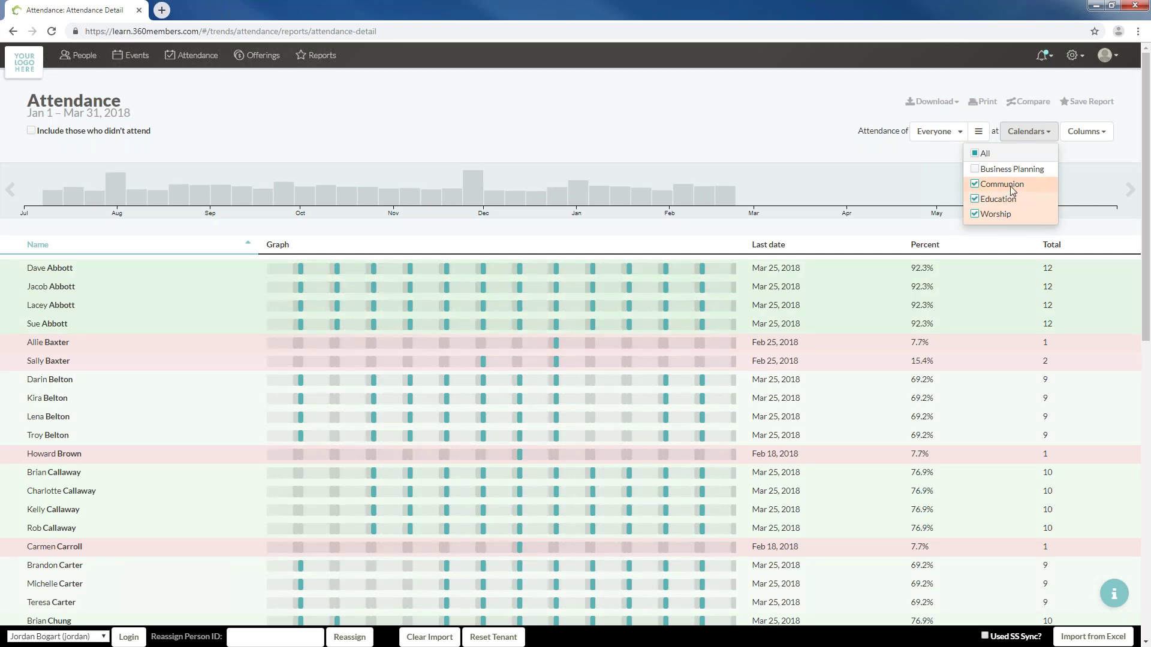
left_click(1010, 185)
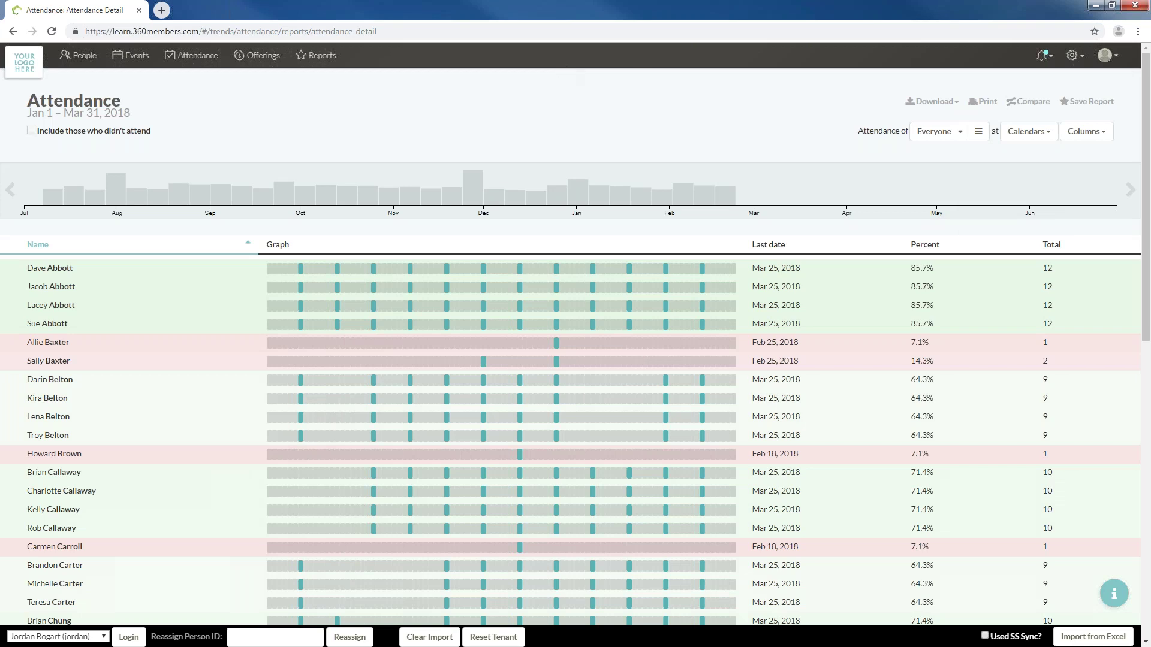
left_click(1028, 132)
left_click(1001, 201)
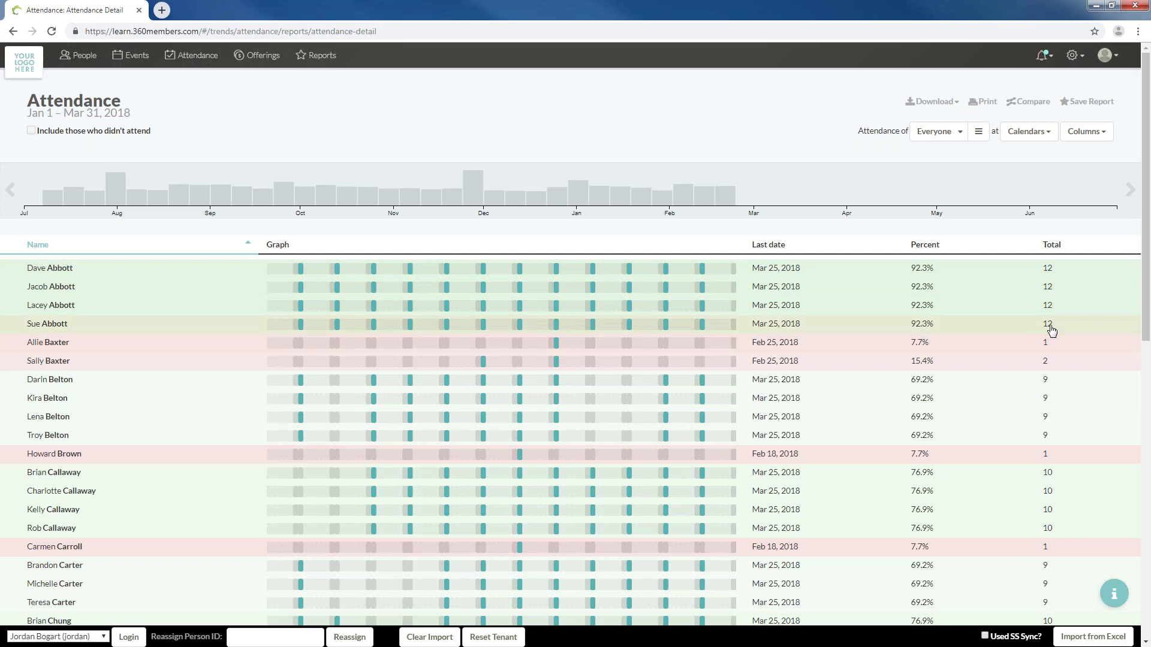
mouse_move(279, 273)
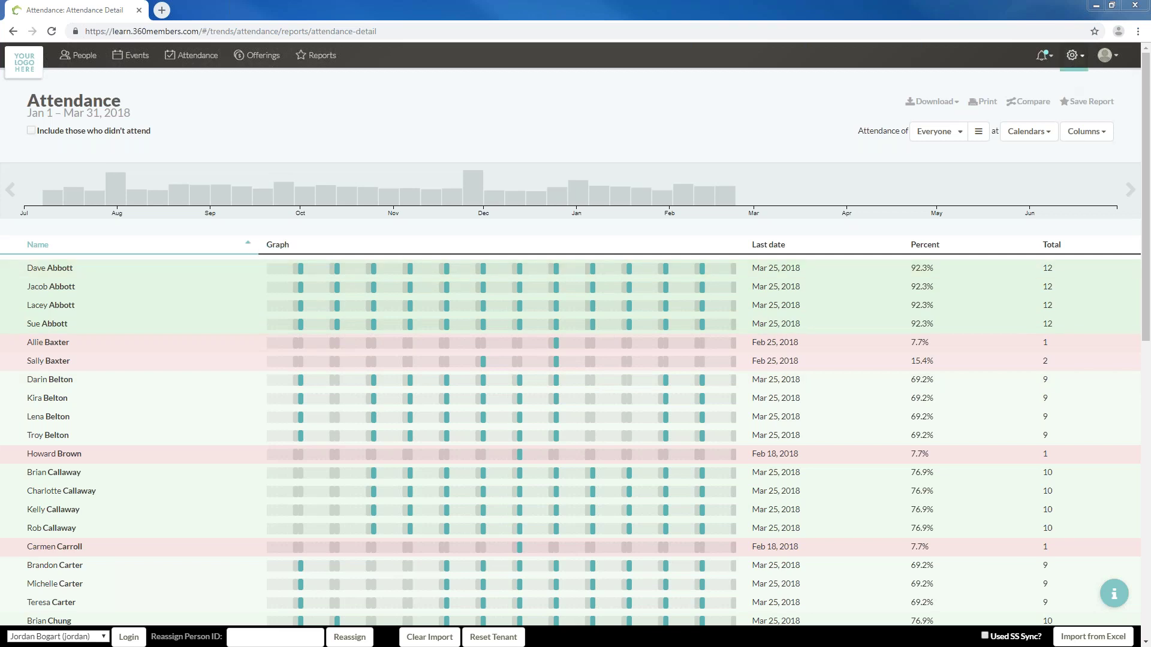
left_click(1073, 55)
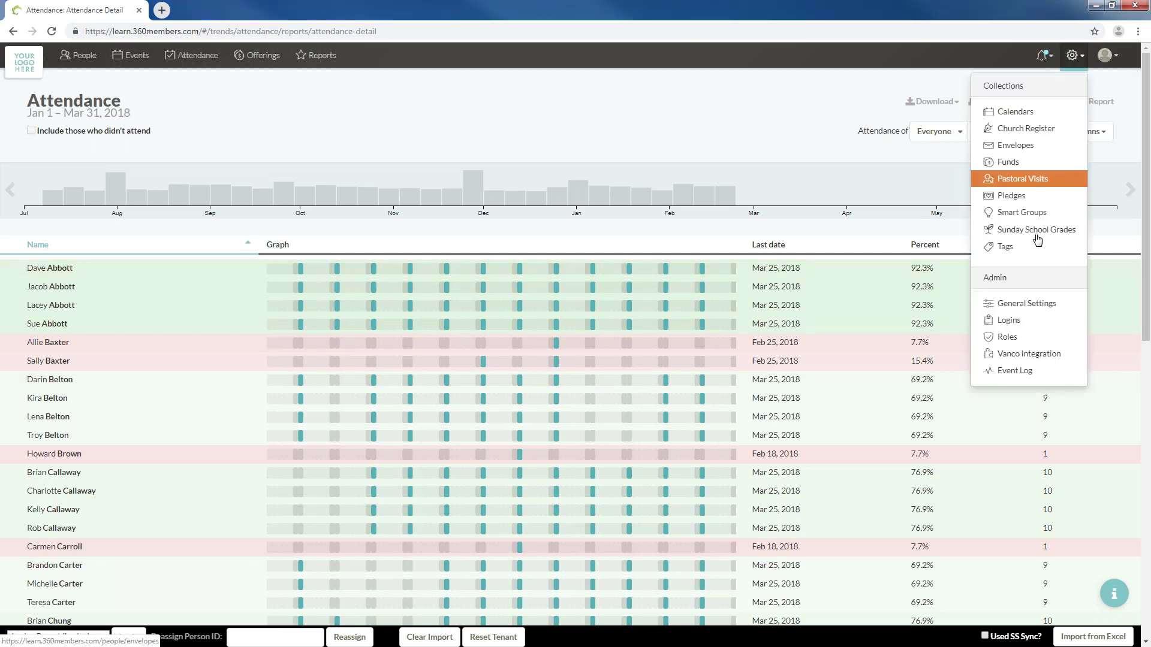
Open General Settings, then go back to the Attendance Detail report
left_click(1022, 304)
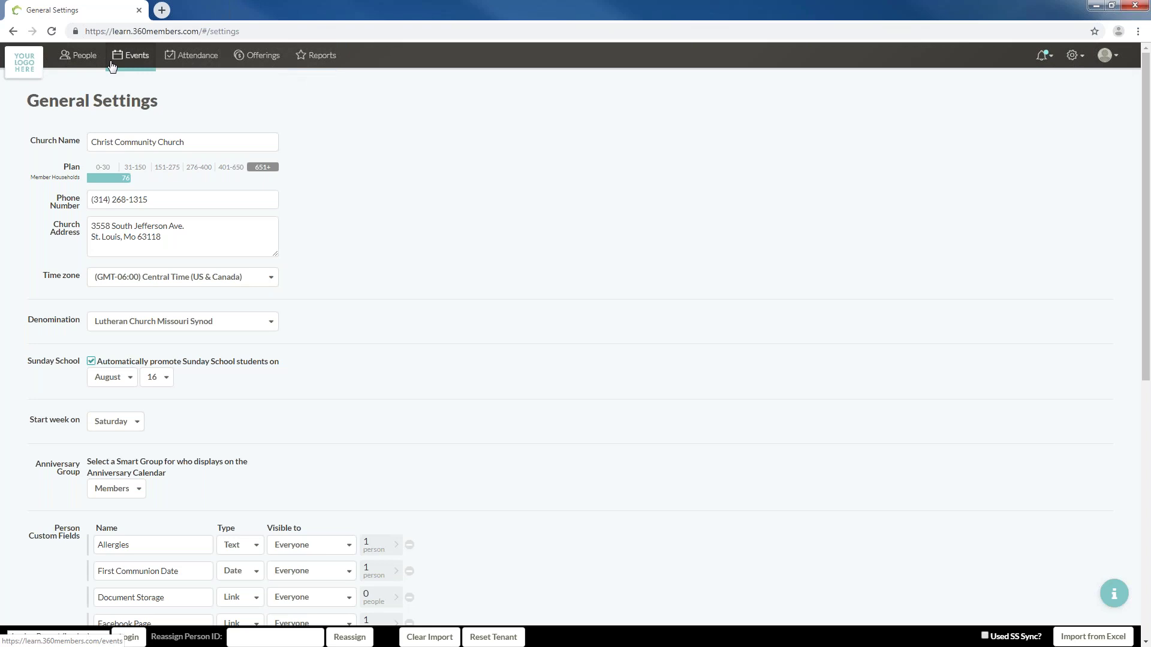
left_click(8, 31)
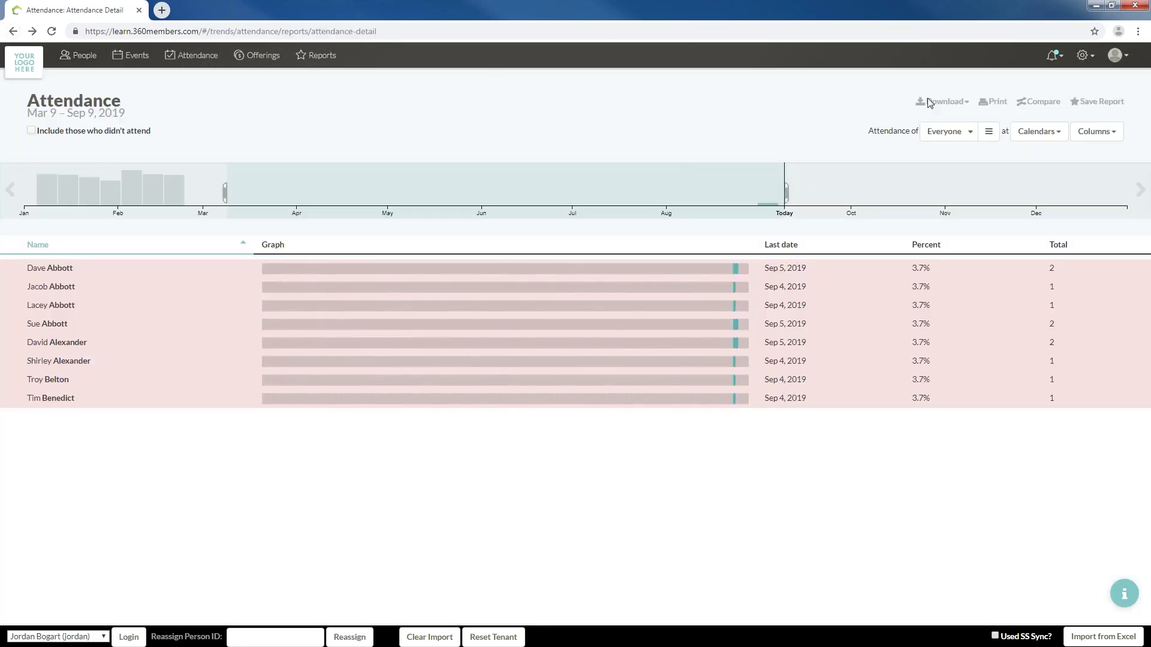
Type 1/1/2018 as the start date and pick March 31, 2018 as the end date
left_click(107, 113)
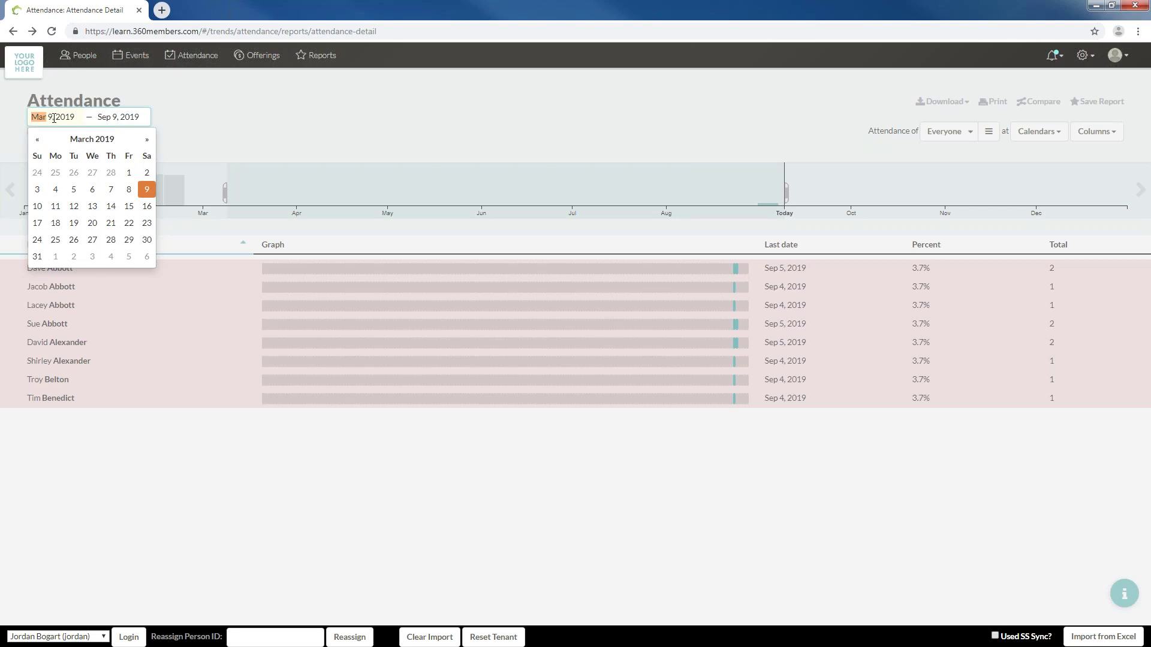
type("1")
key("Right")
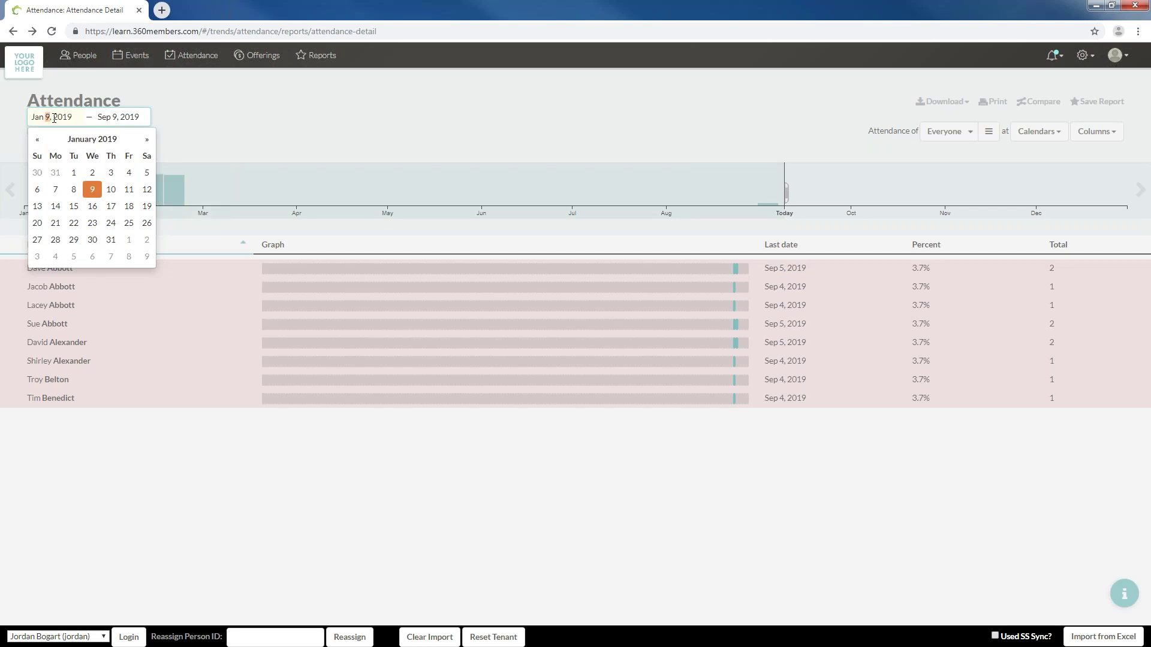
type("1")
key("Right")
type("2018")
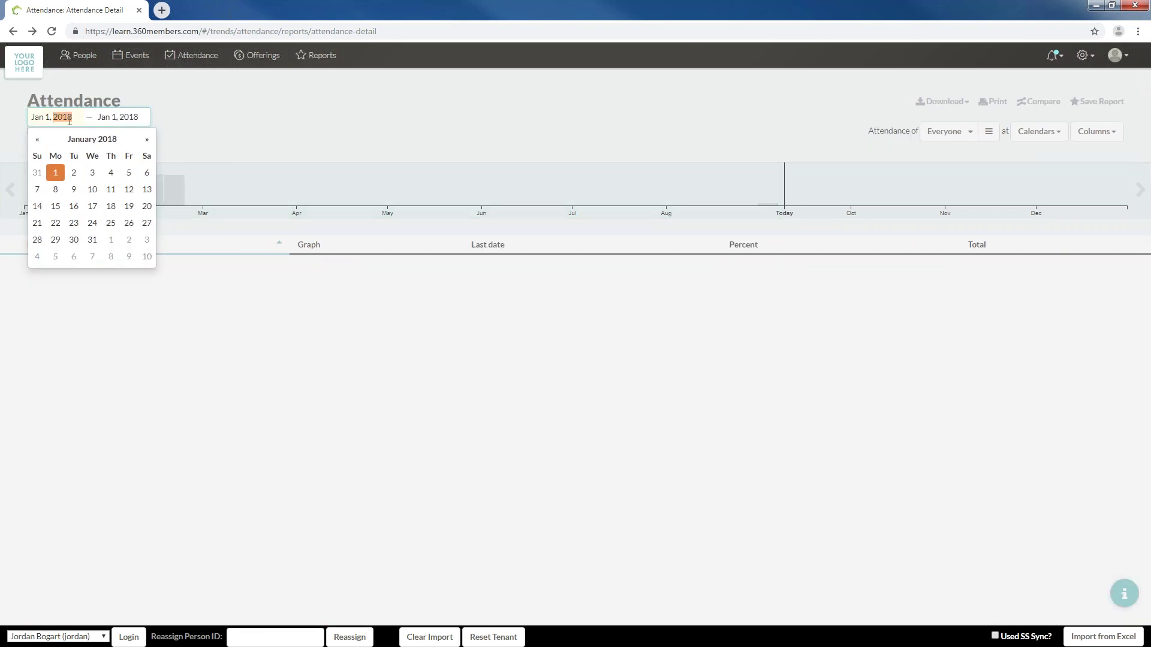
left_click(111, 120)
left_click(214, 141)
left_click(214, 144)
left_click(213, 240)
left_click(308, 126)
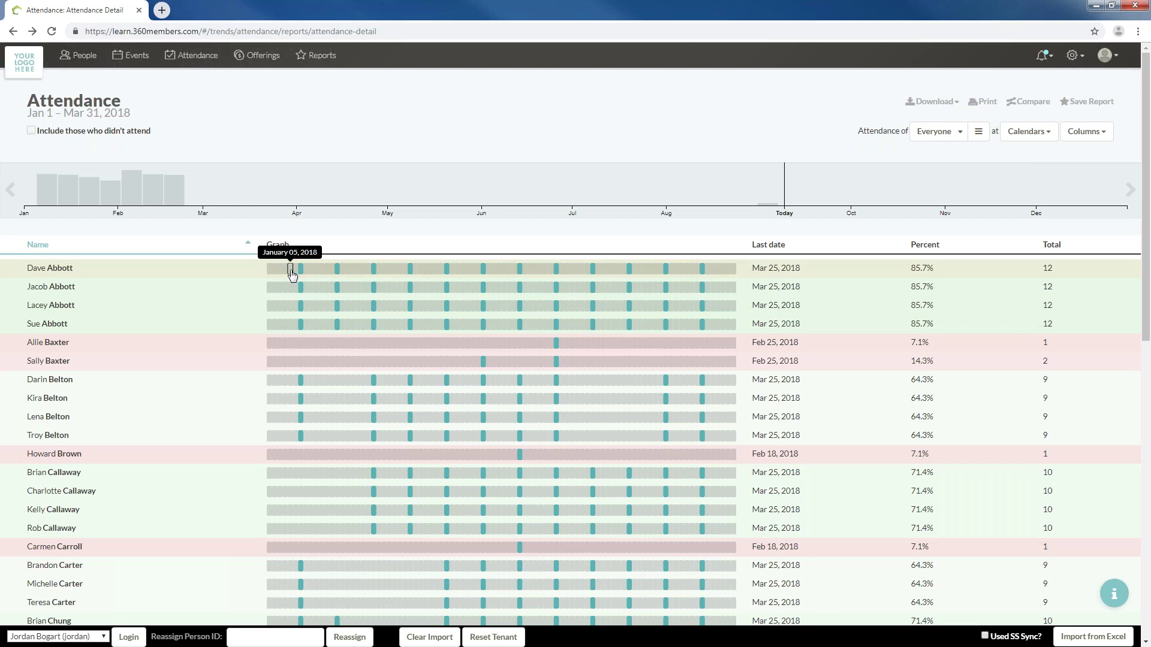
left_click(1027, 131)
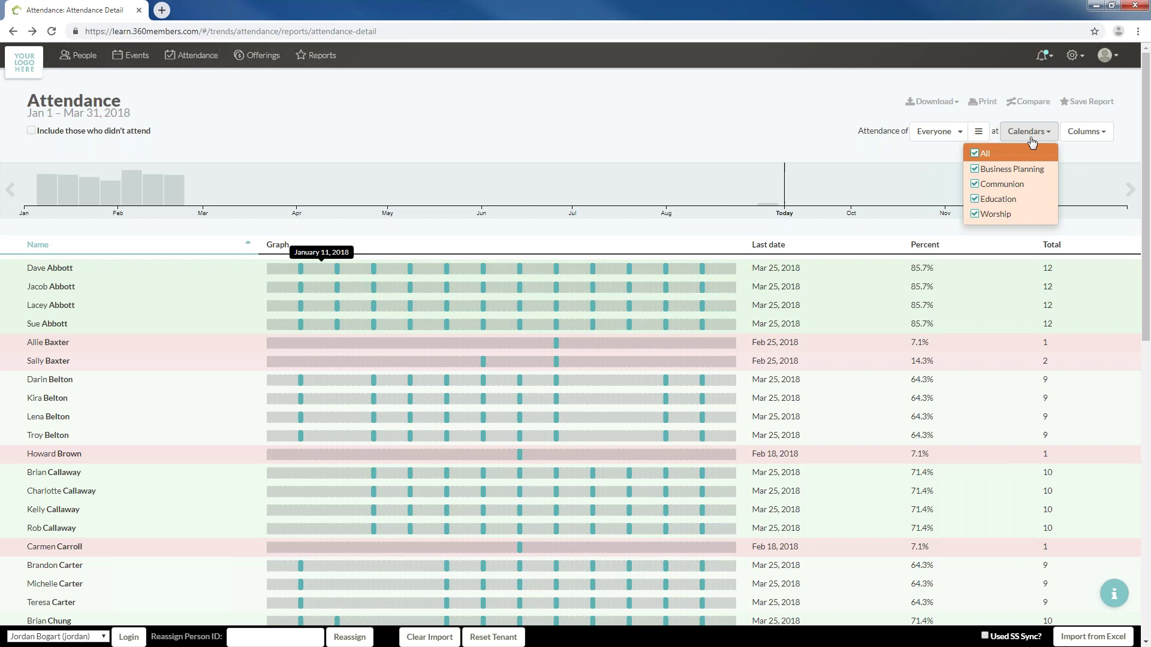
Uncheck the Business Planning and Communion calendars so only Worship events remain
left_click(1016, 176)
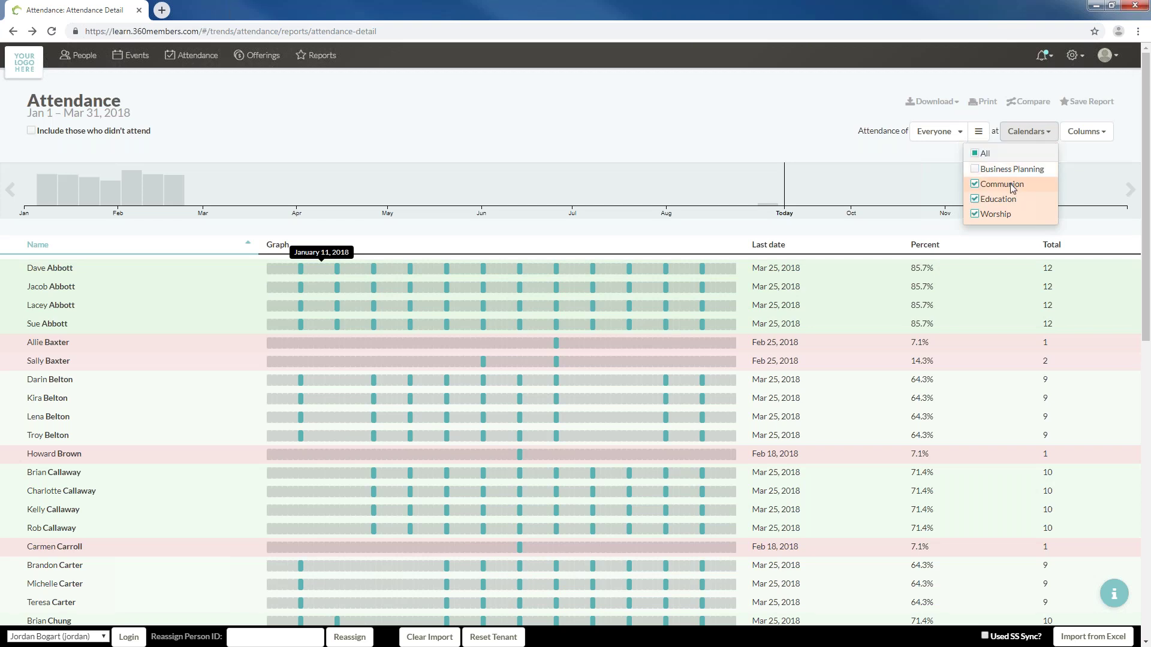
left_click(1012, 187)
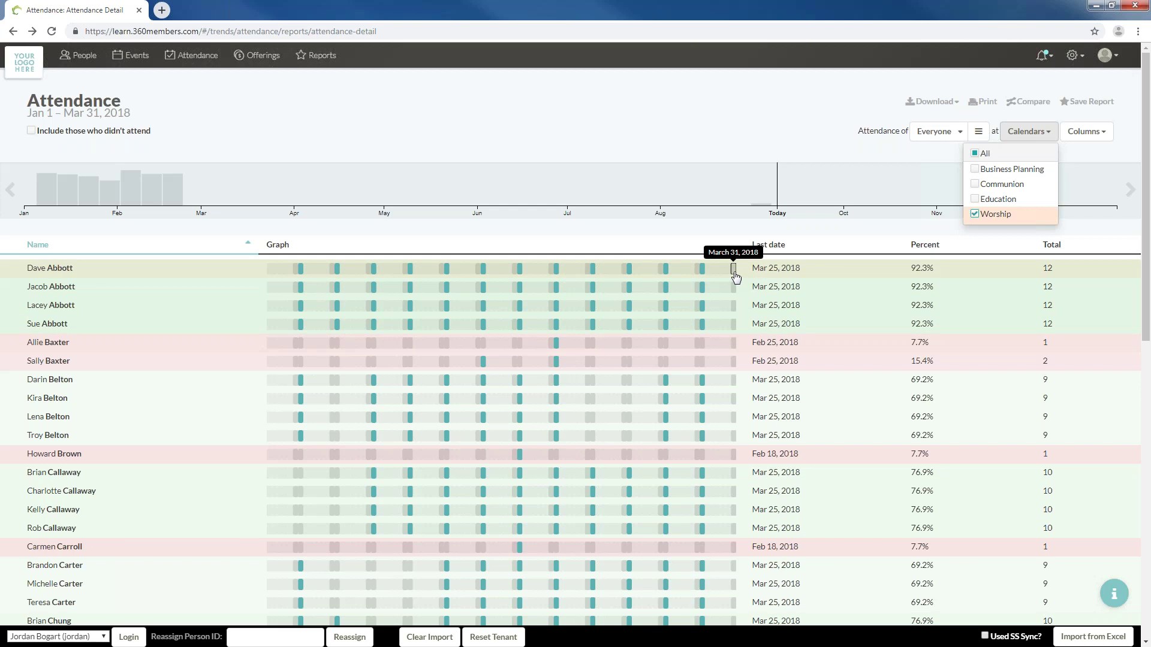
left_click(111, 118)
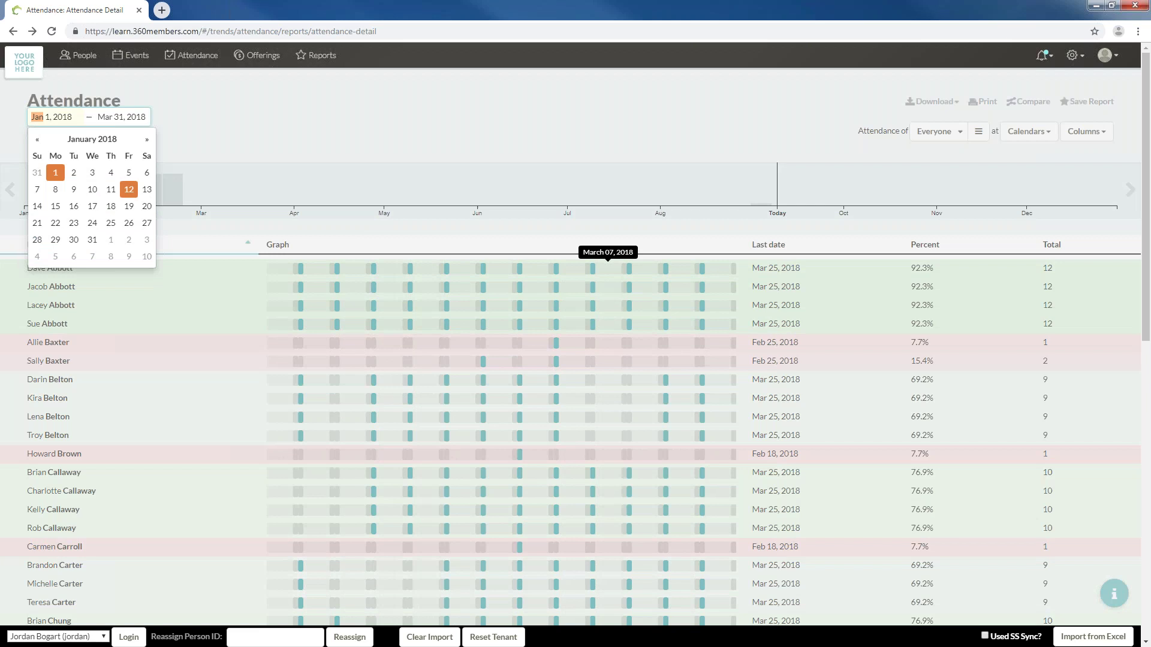
Change the end date to April 1, 2018 and look through the refreshed report
left_click(114, 119)
left_click(212, 140)
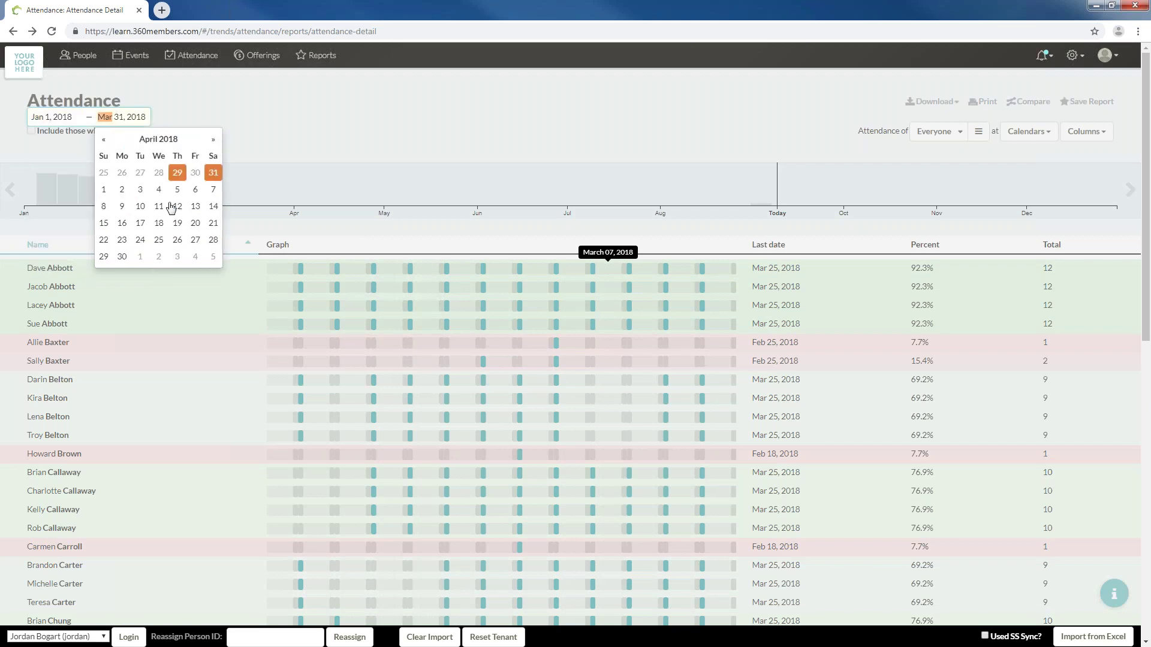
left_click(103, 189)
left_click(351, 127)
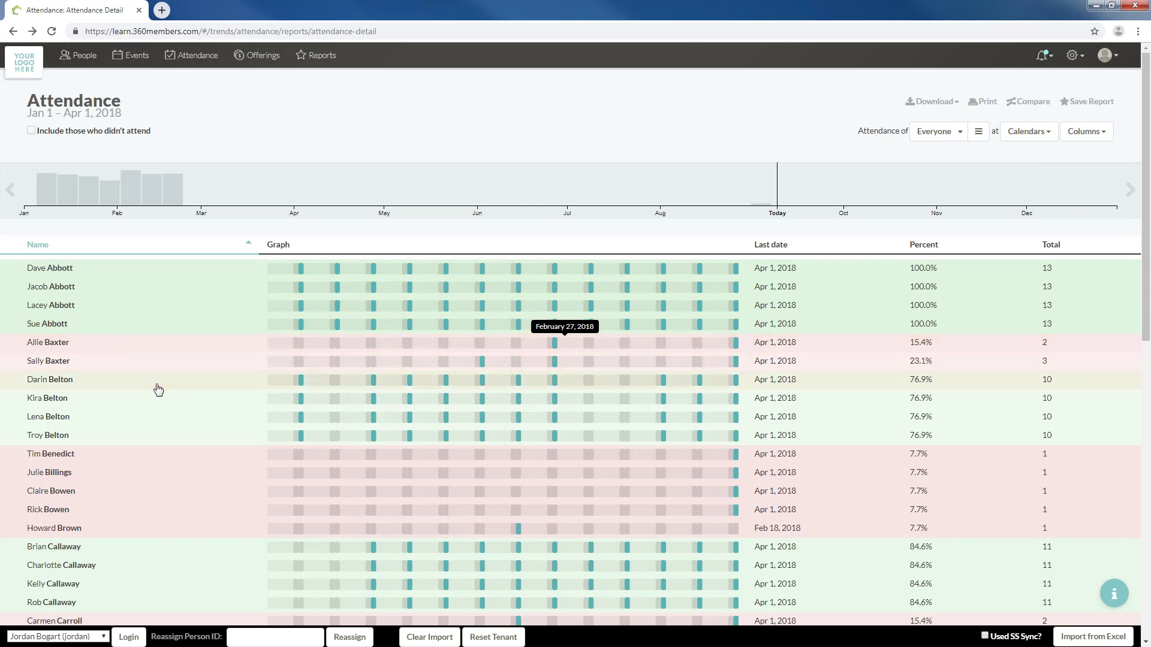
scroll(160, 392, "down", 5)
scroll(179, 399, "down", 2)
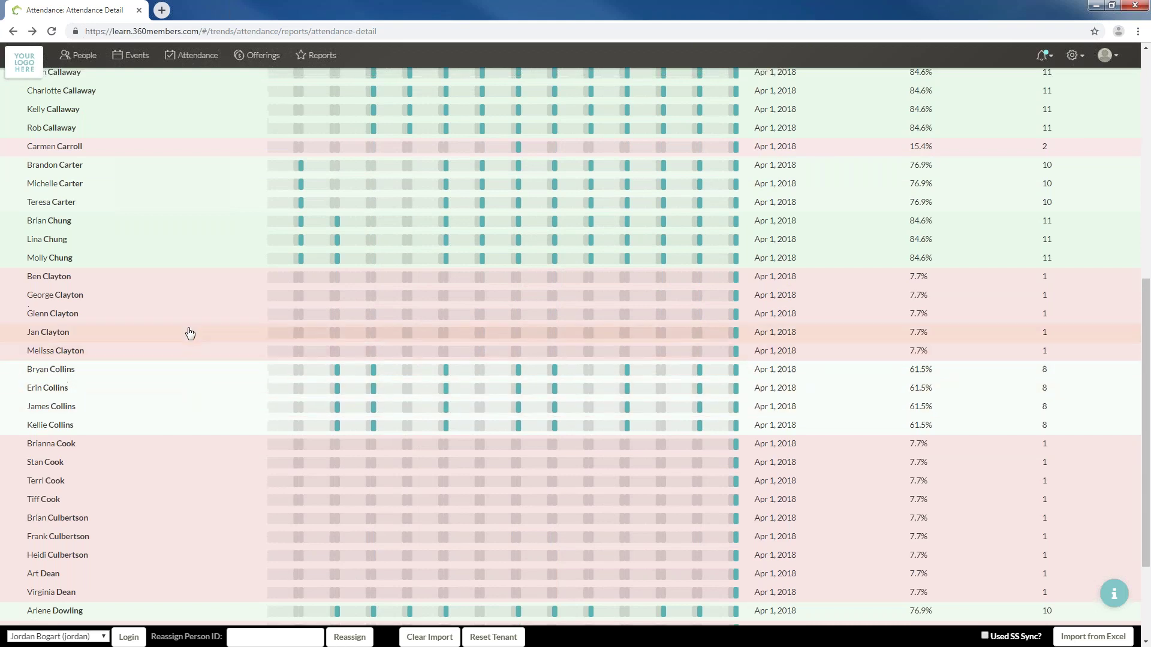
scroll(186, 337, "up", 8)
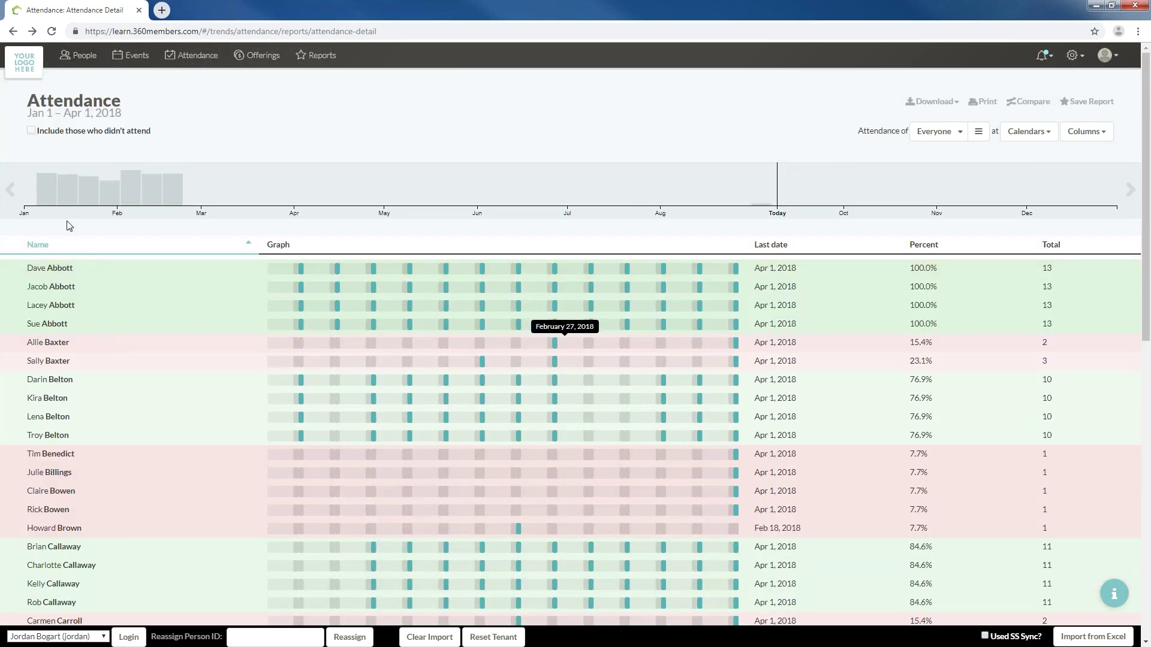
left_click(5, 190)
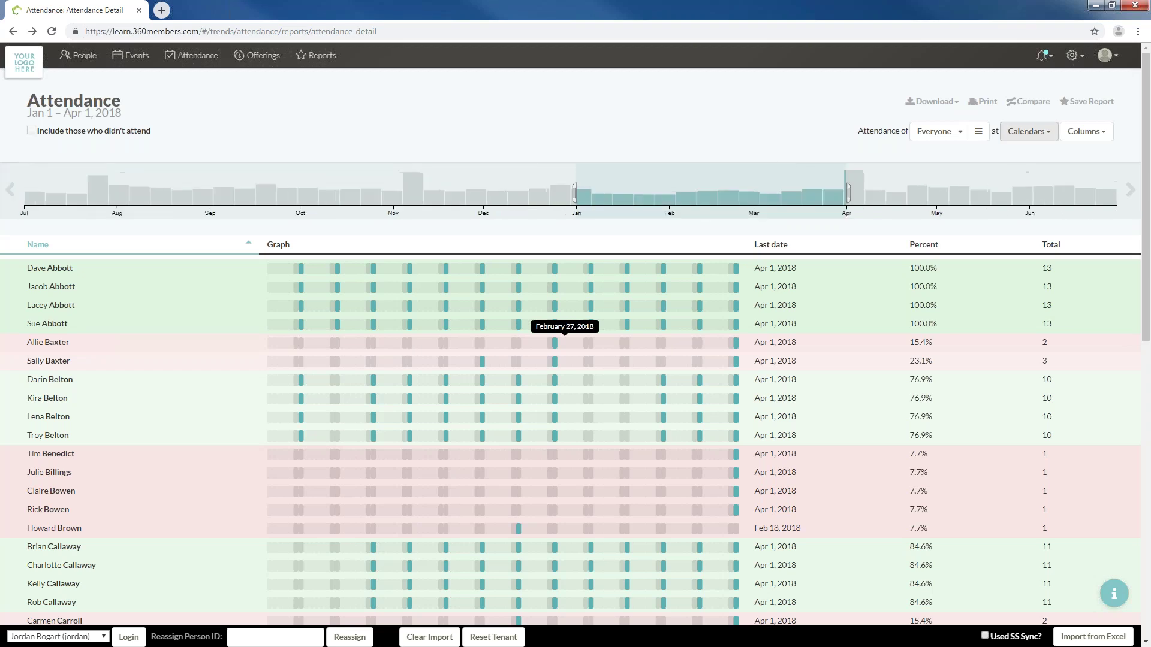
Add the Status column and preview the report's printout in landscape
left_click(1085, 131)
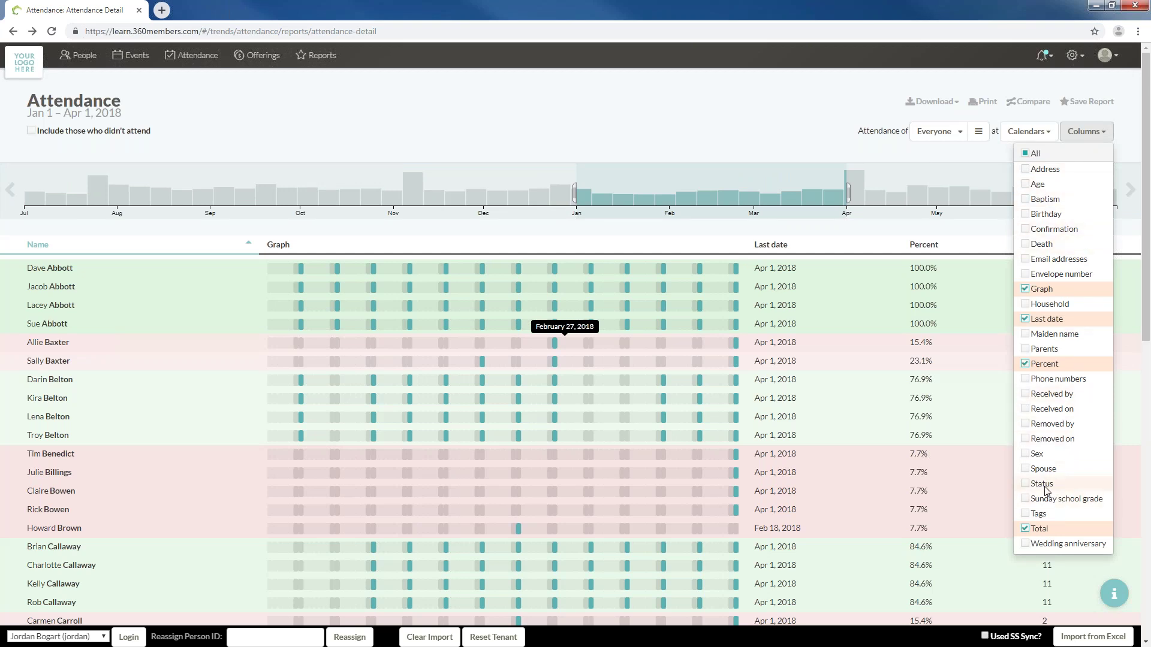
left_click(1026, 484)
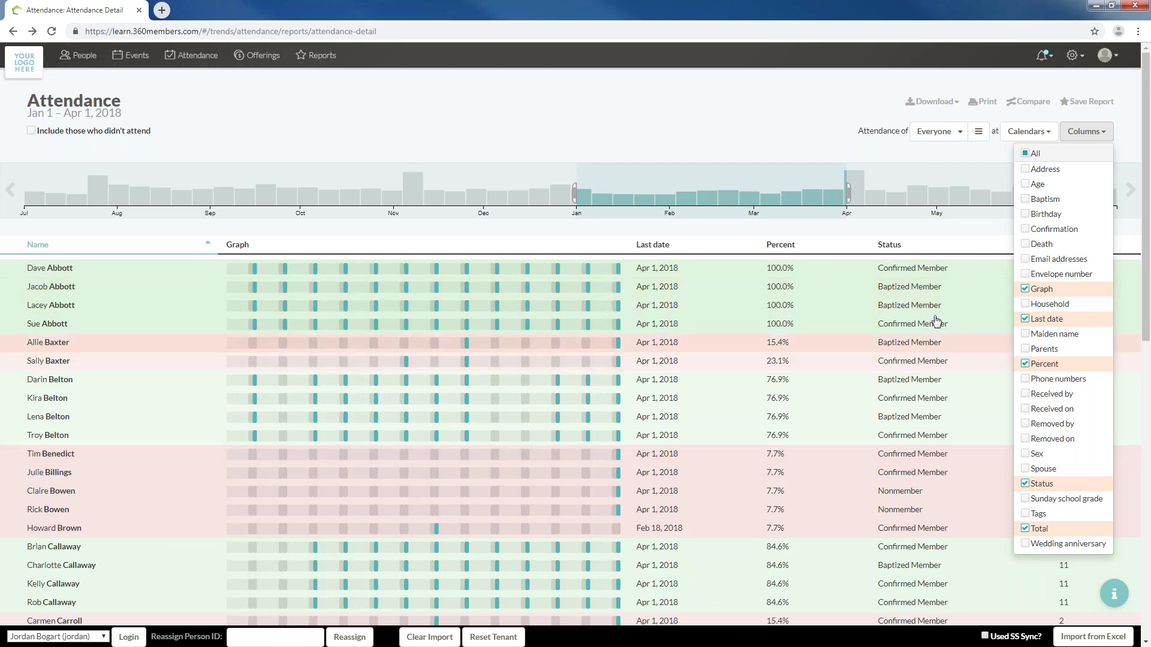
left_click(944, 234)
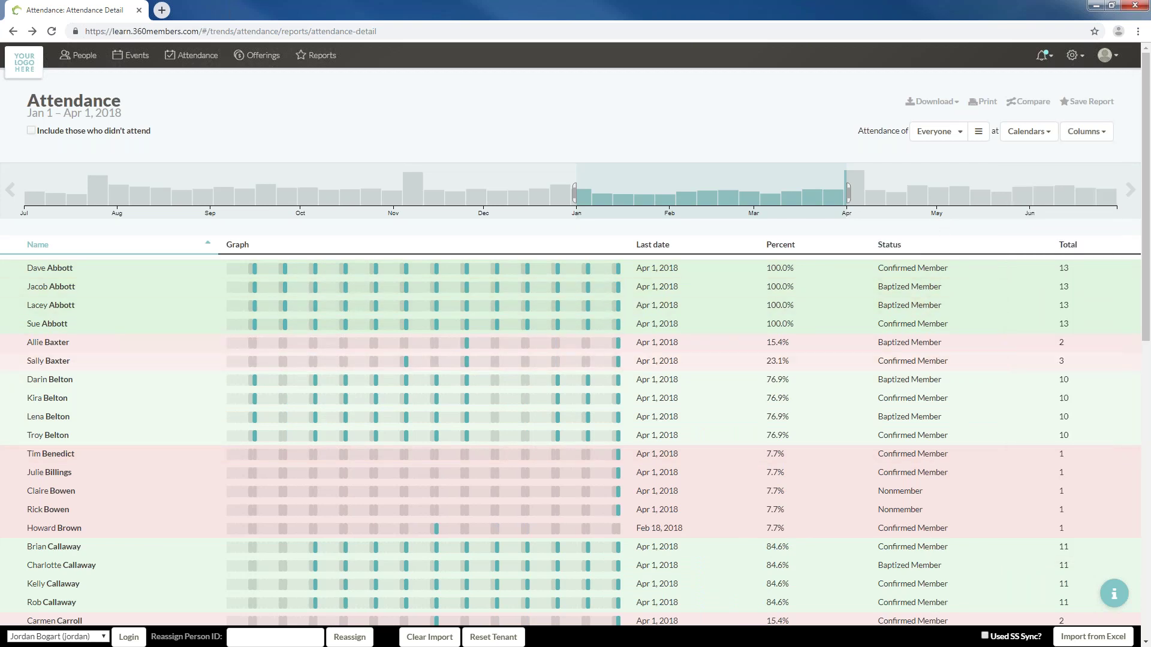
left_click(983, 101)
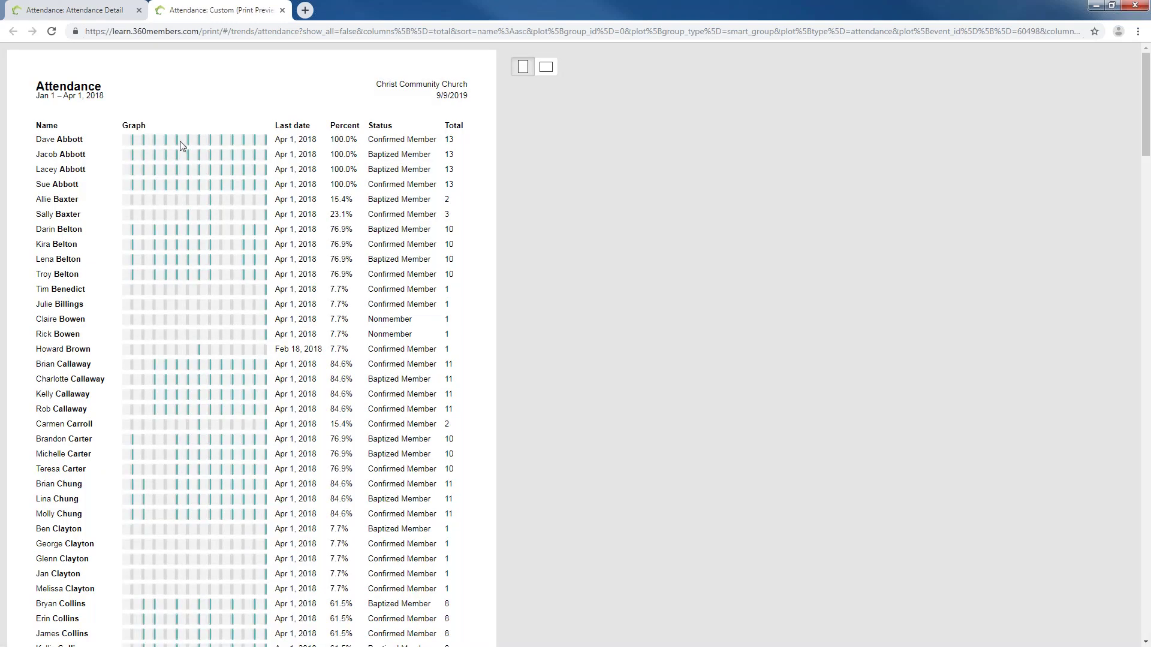
left_click(545, 66)
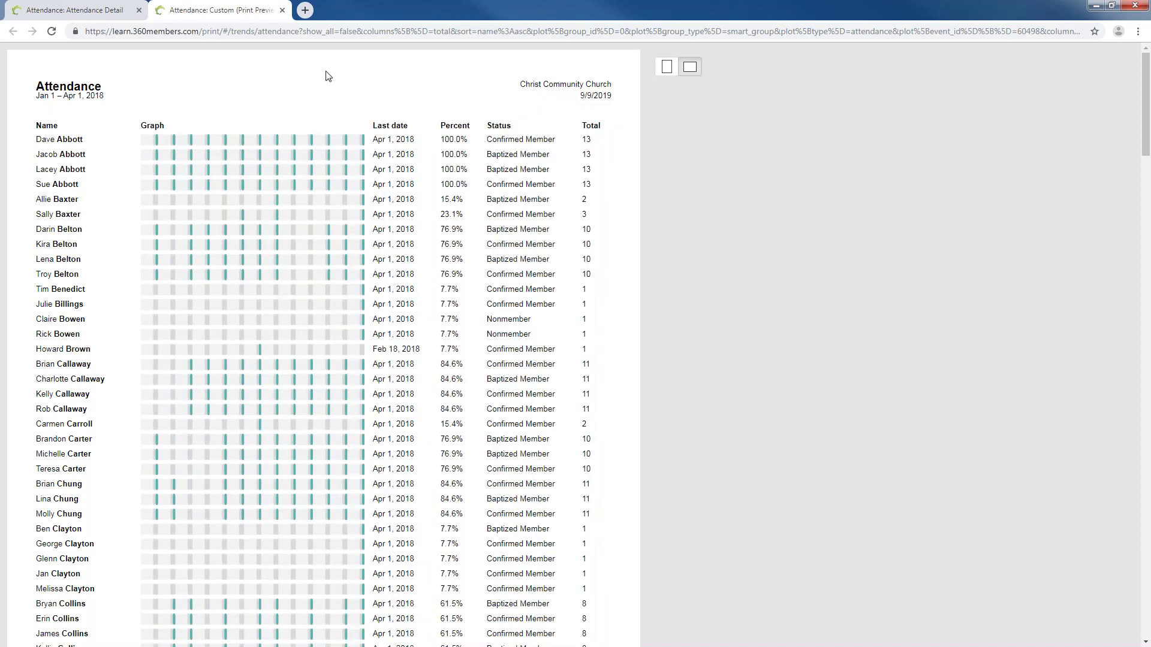
left_click(282, 11)
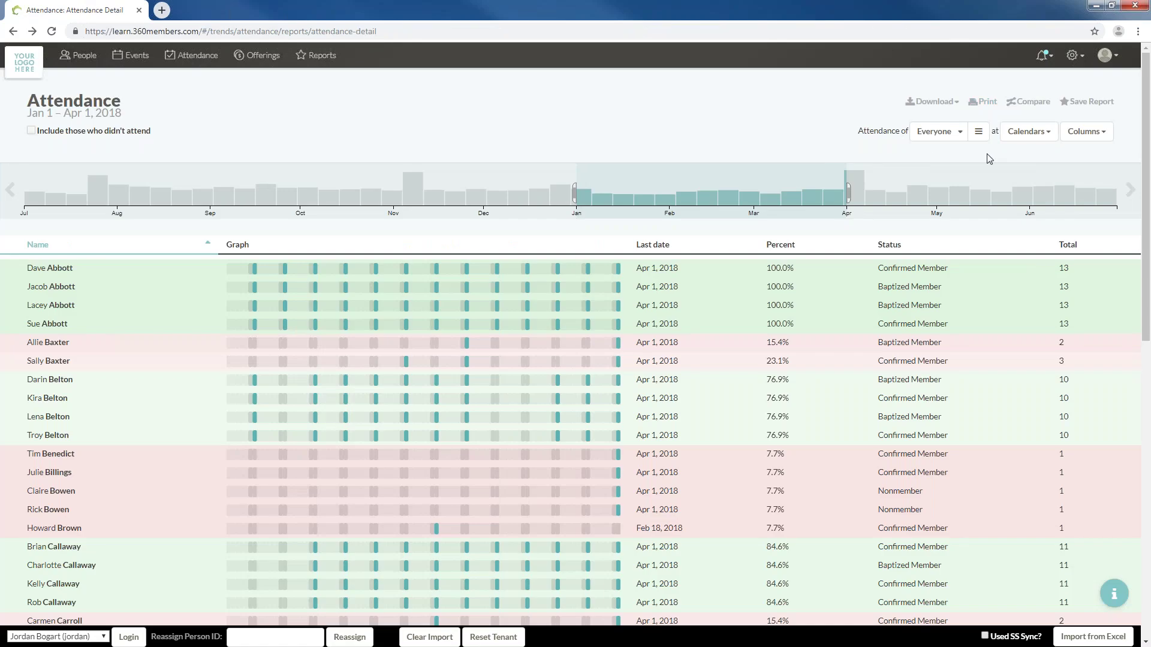
Remove the Graph column and print-preview the report again
left_click(1086, 133)
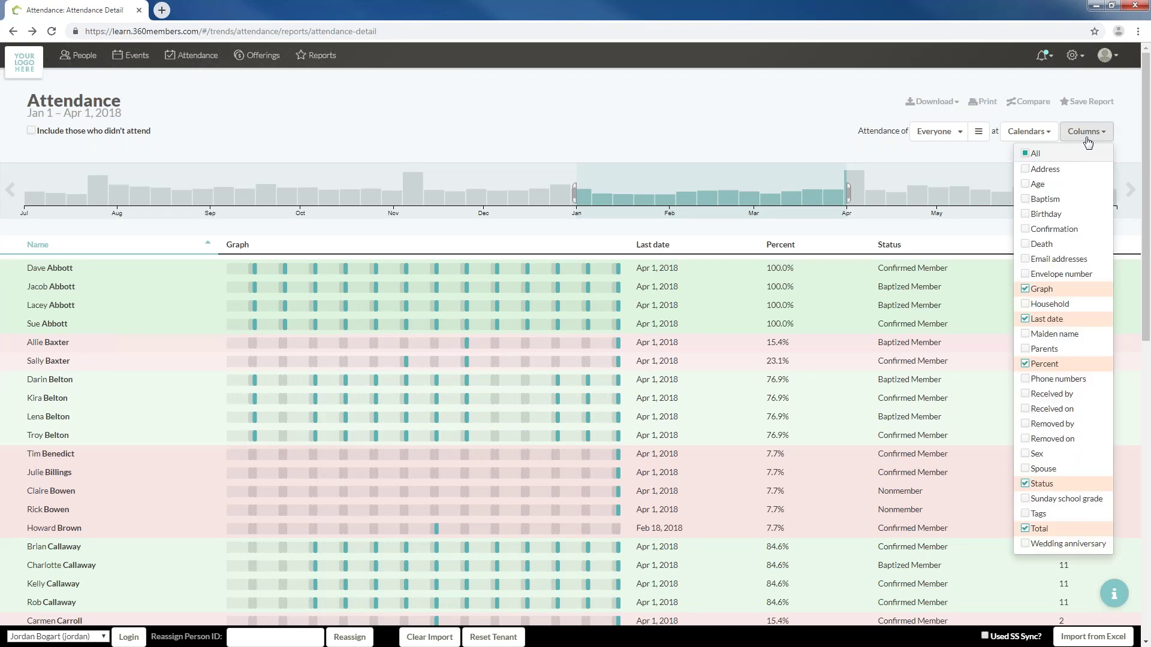
left_click(1035, 291)
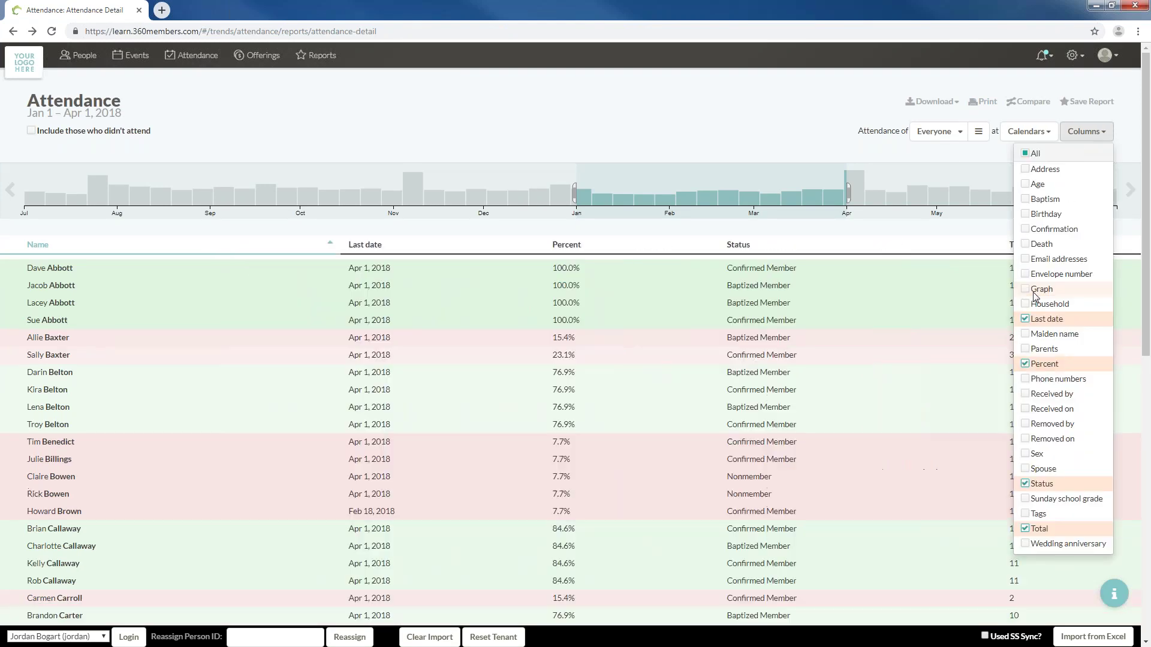
left_click(586, 107)
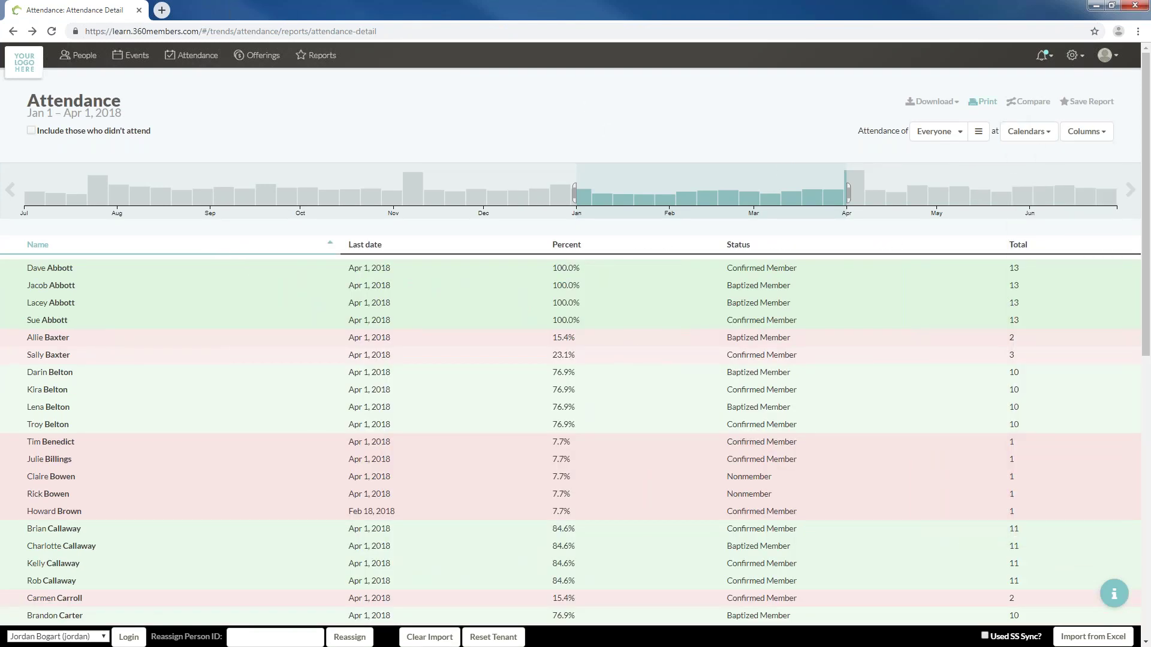
left_click(984, 102)
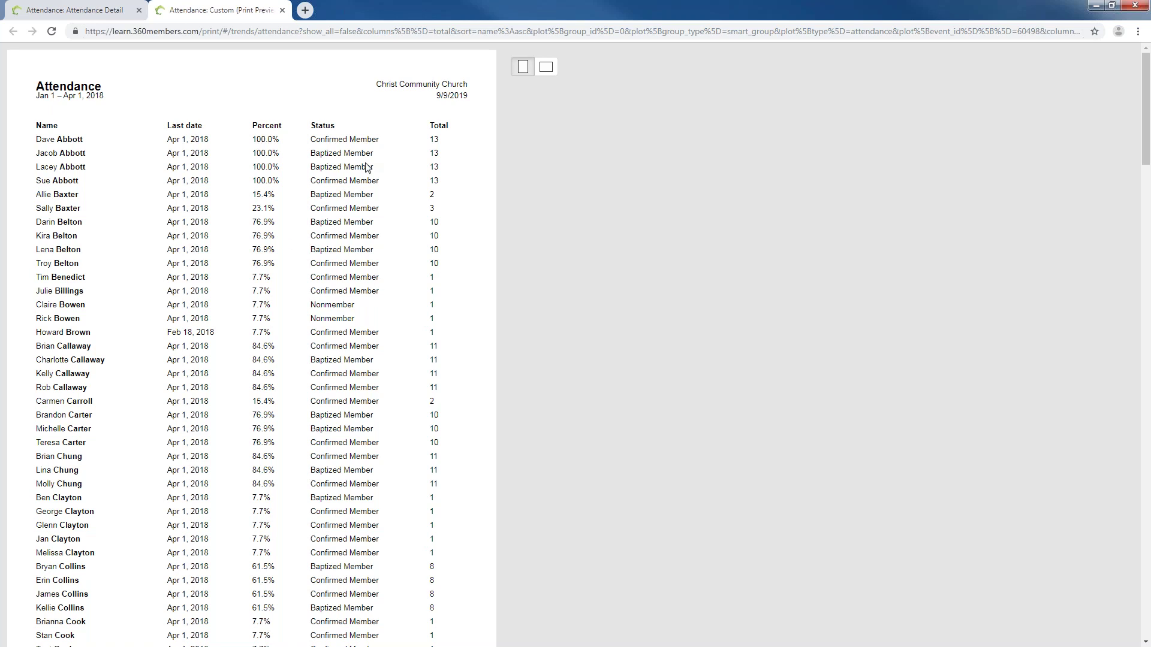
left_click(282, 10)
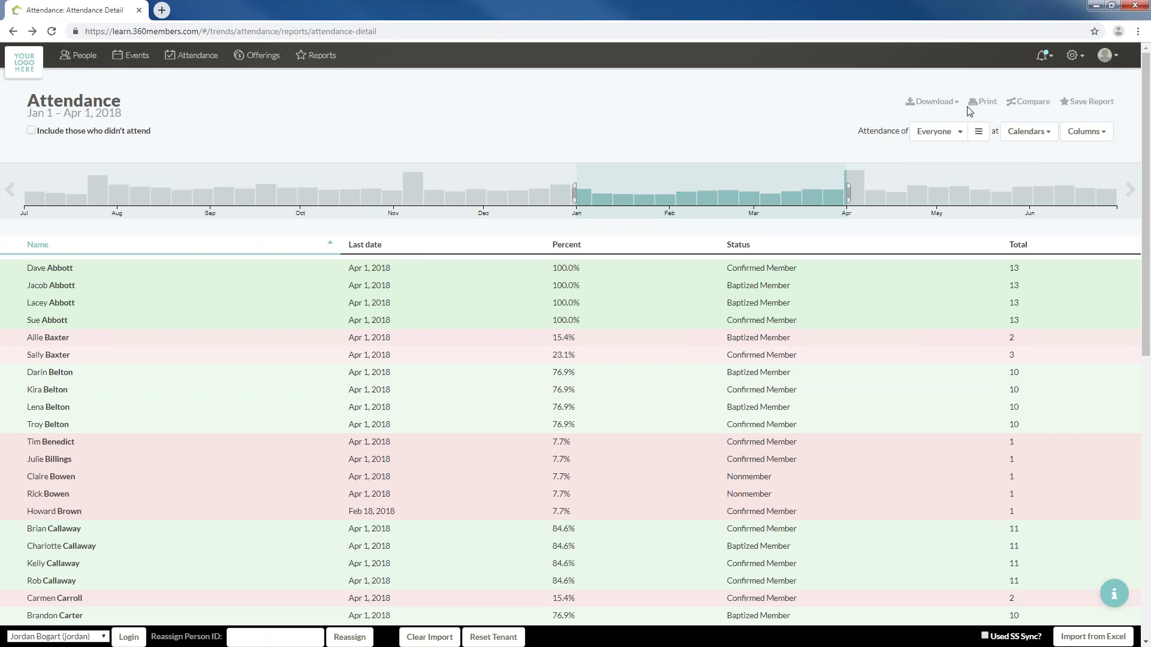
Download the report as Excel and open Attendance.xlsx
left_click(936, 102)
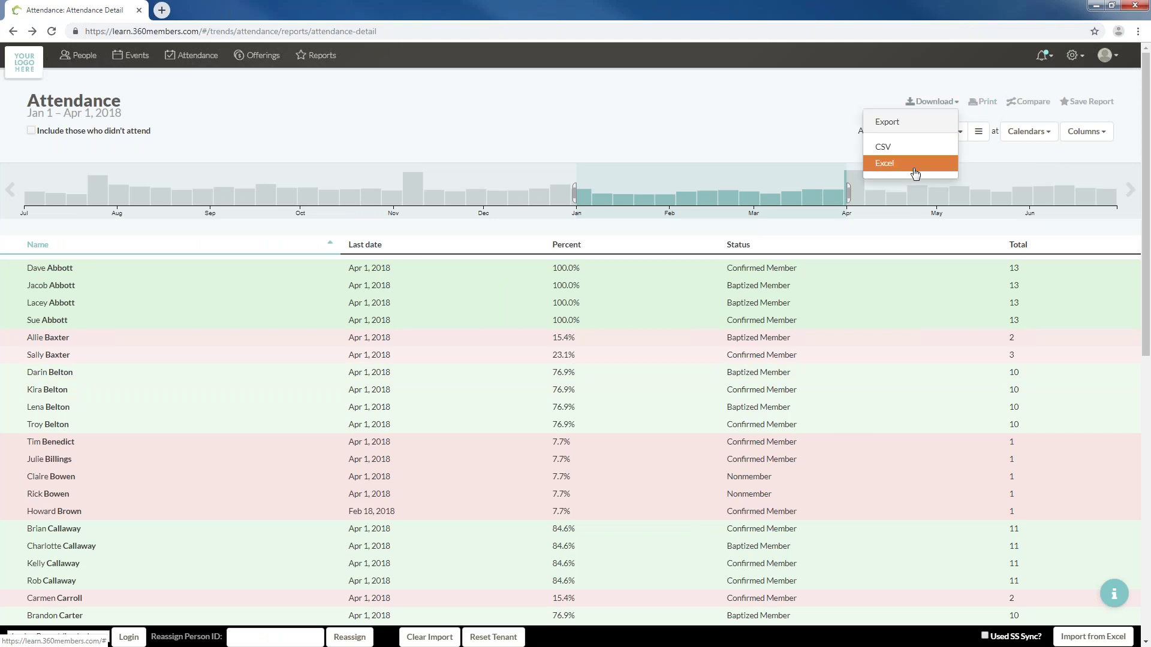
left_click(915, 173)
left_click(54, 633)
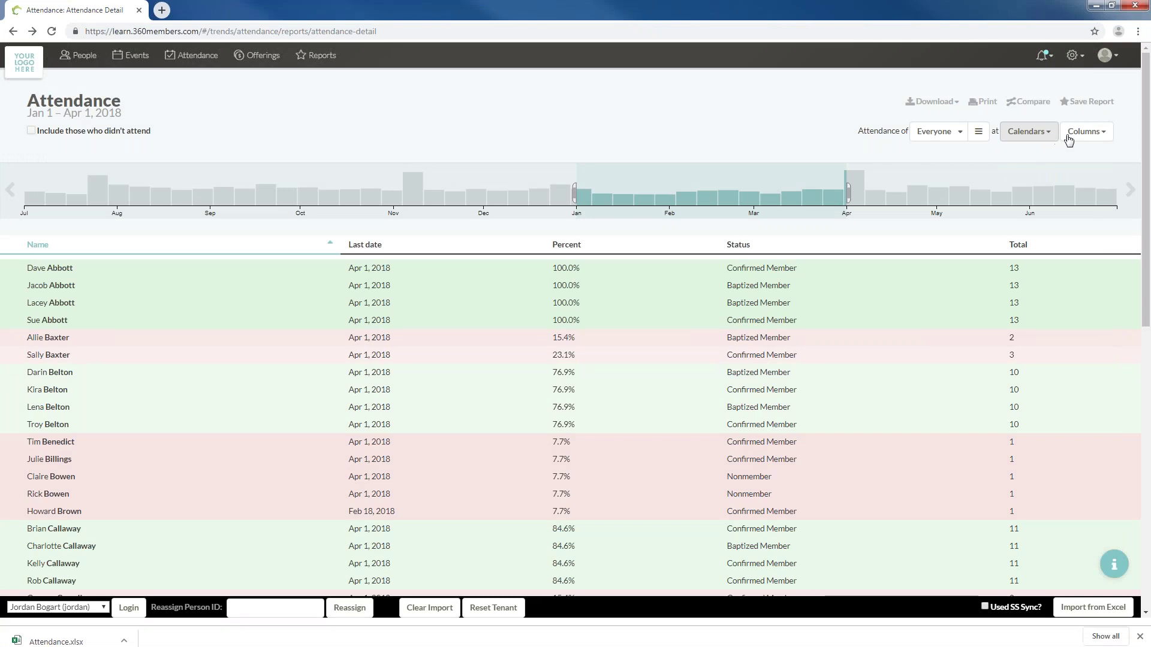
Swap the Status column back for Graph, then download Attendance (1).xlsx and open it in Excel
left_click(1082, 133)
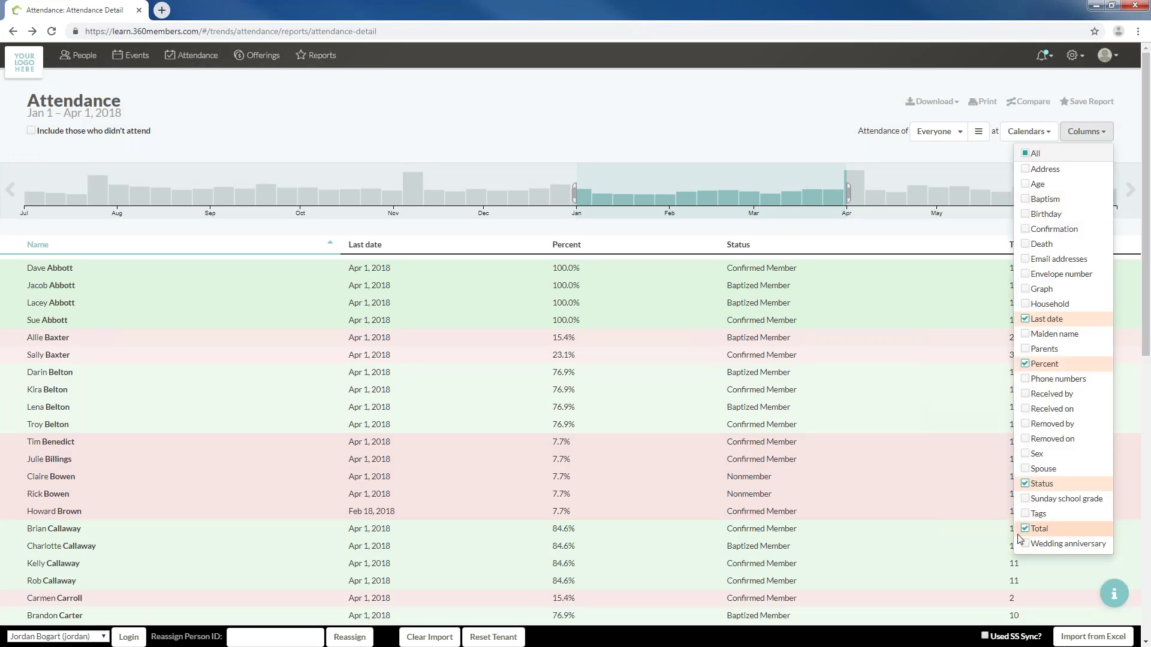
left_click(1025, 483)
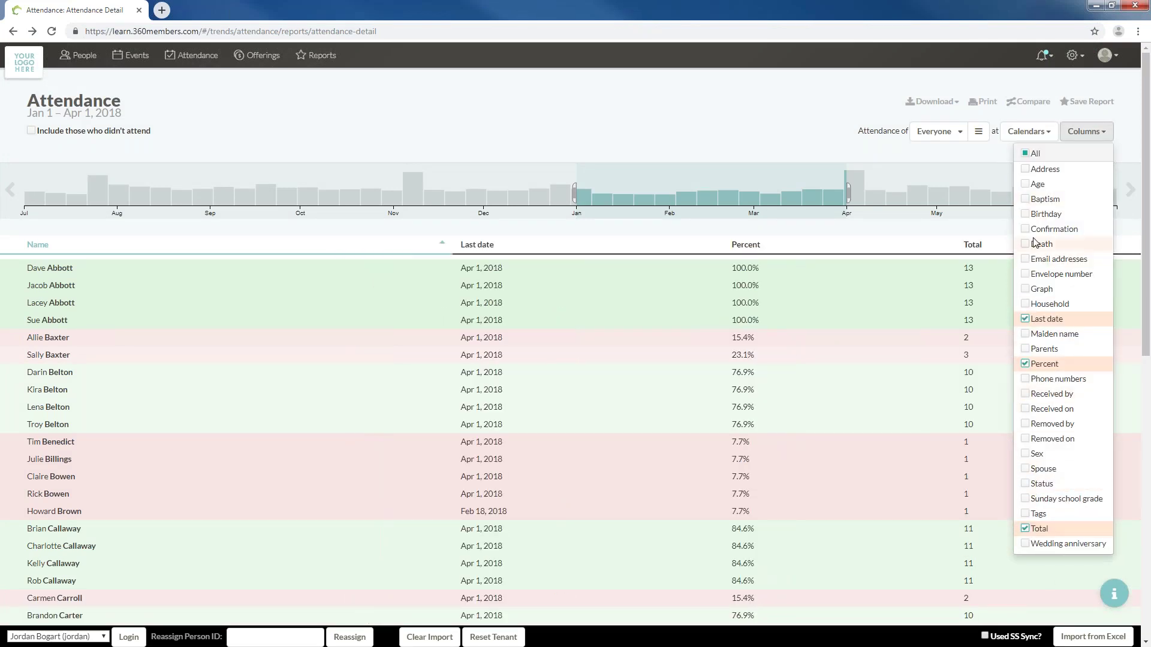
left_click(1029, 290)
left_click(933, 103)
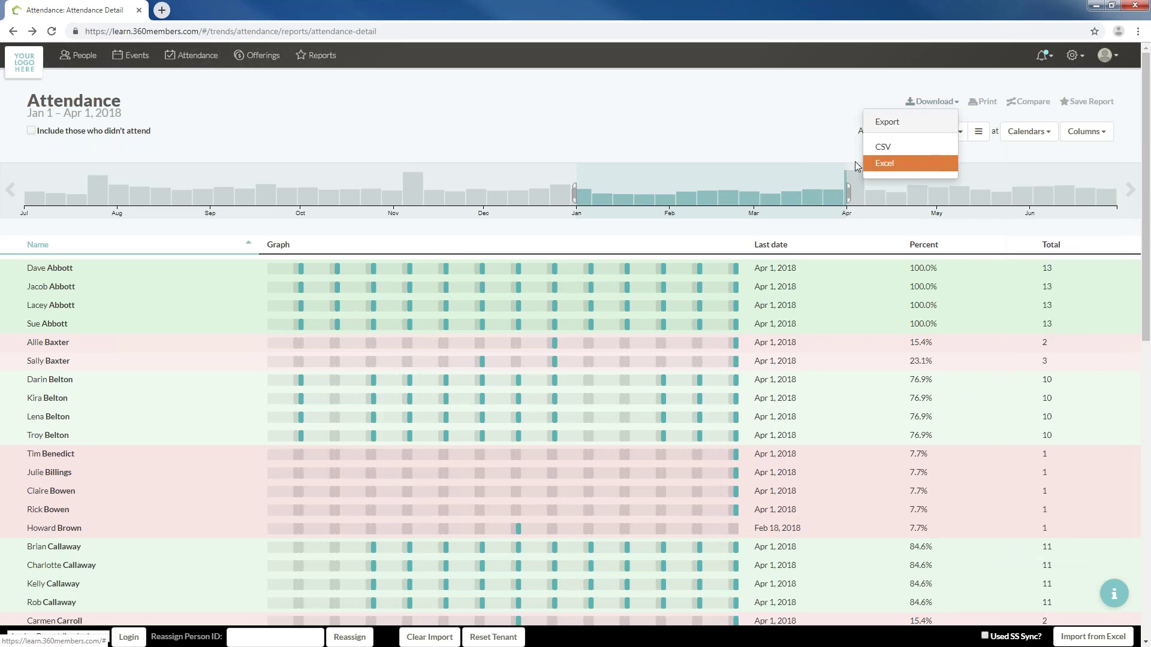
left_click(891, 167)
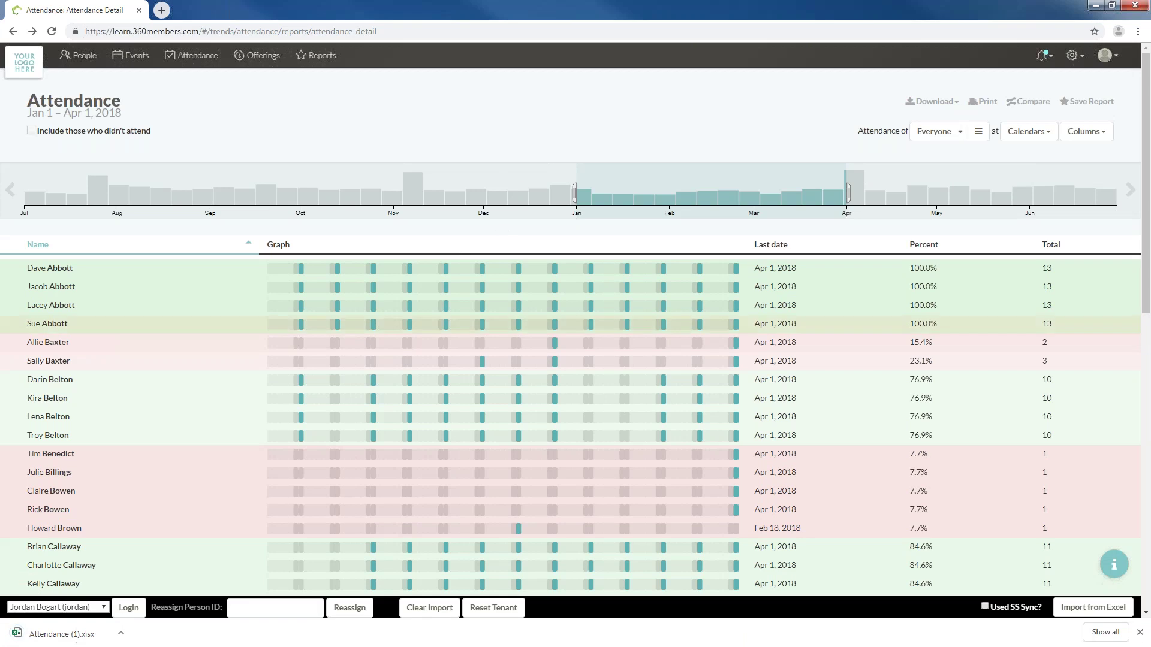
left_click(27, 640)
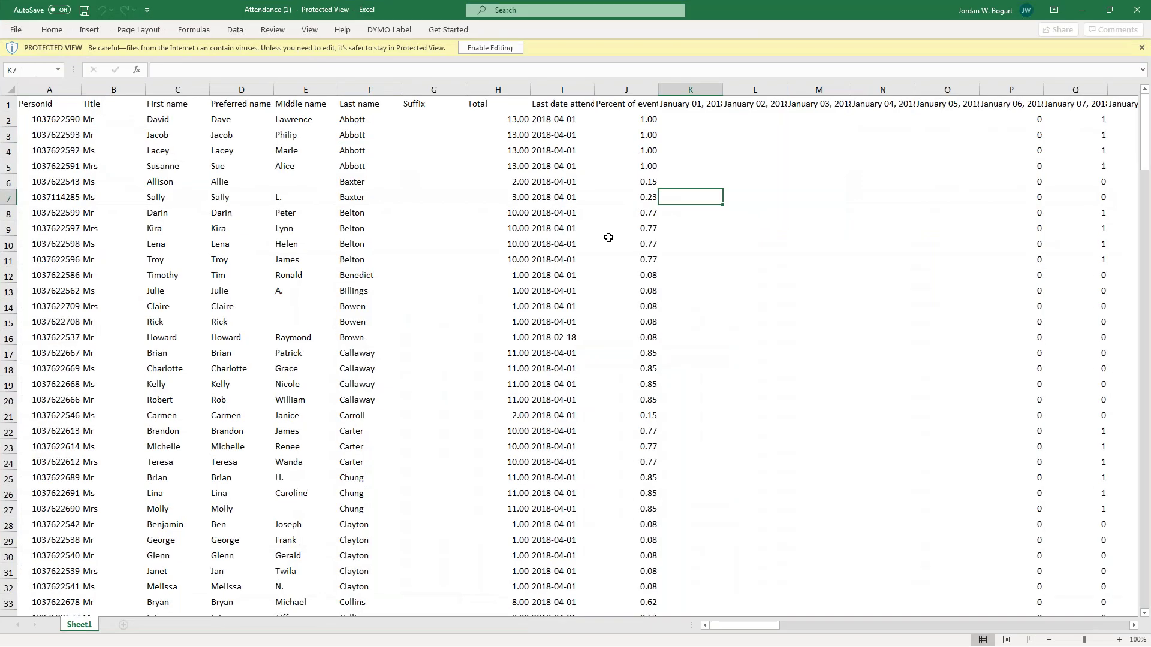
Enable editing in the Attendance workbook and auto-fit all its columns to their contents
key("Right")
key("Right")
key("Right")
key("Right")
key("Right")
key("Right")
key("Right")
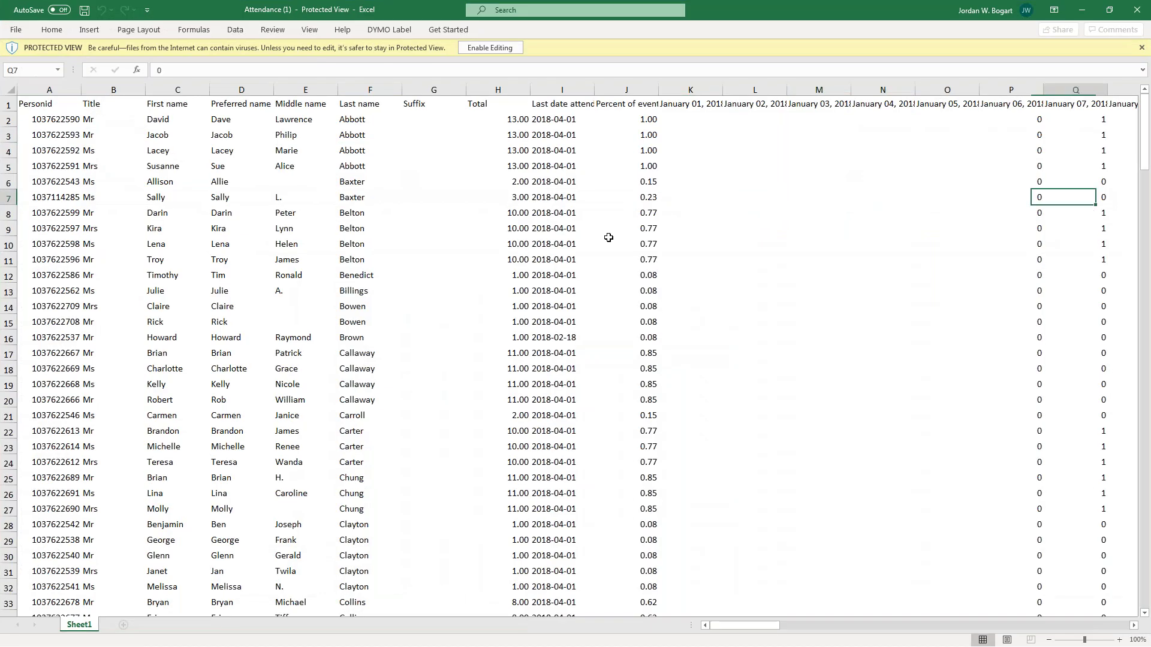
key("Left")
key("Left")
key("Up")
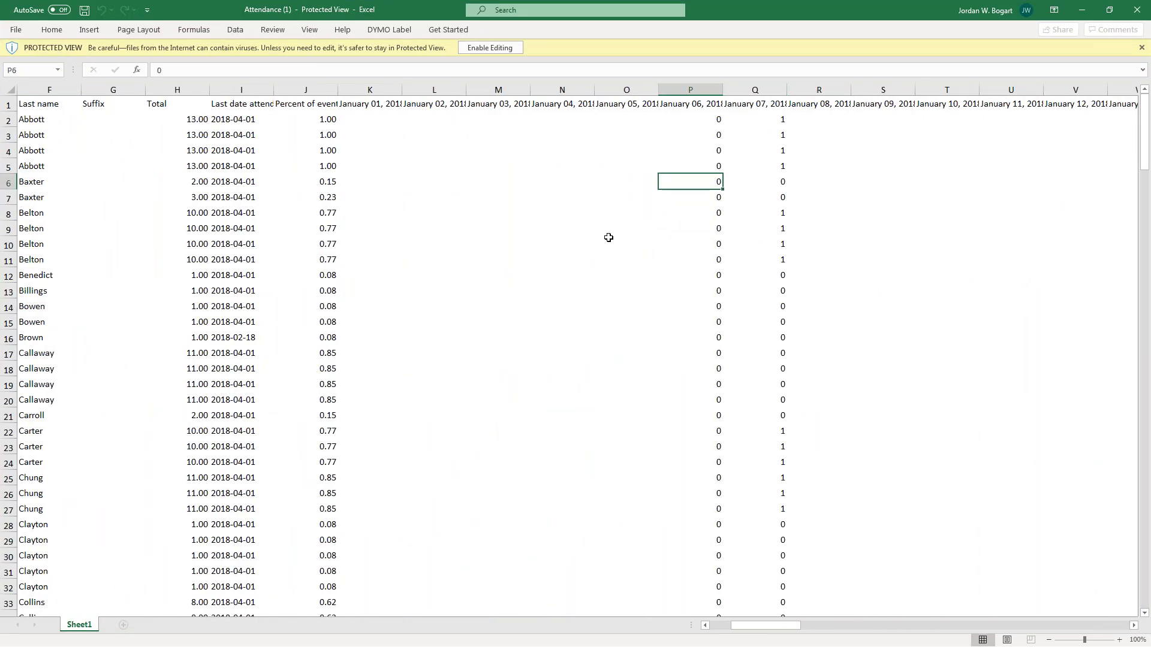
left_click(490, 47)
left_click(10, 129)
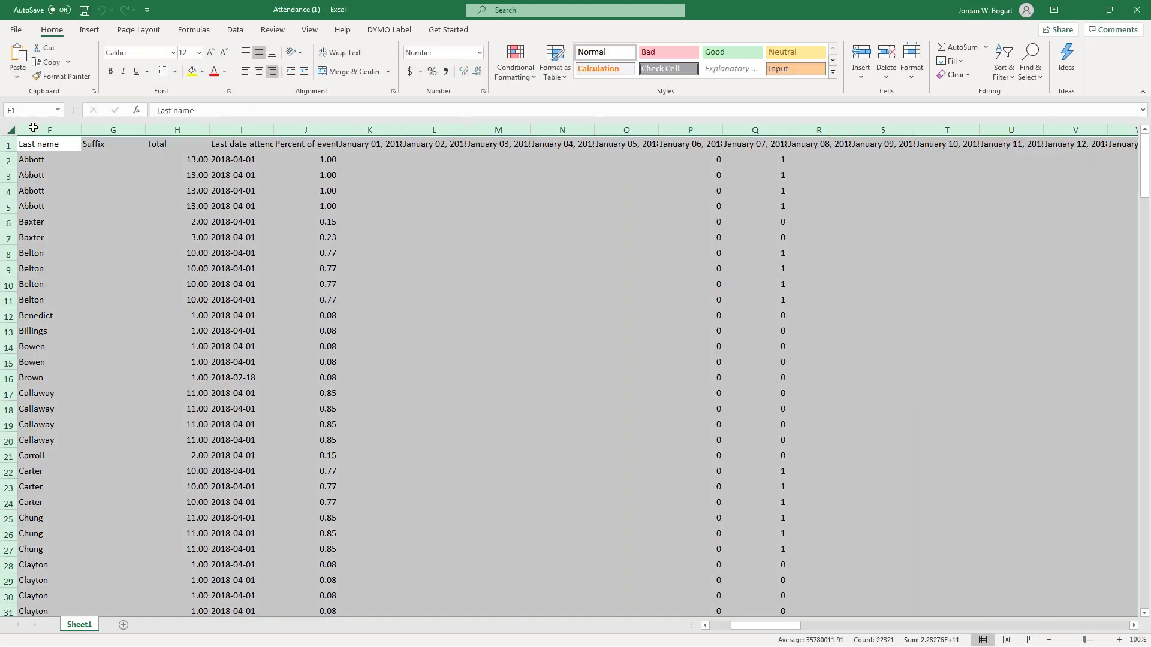
double_click(81, 129)
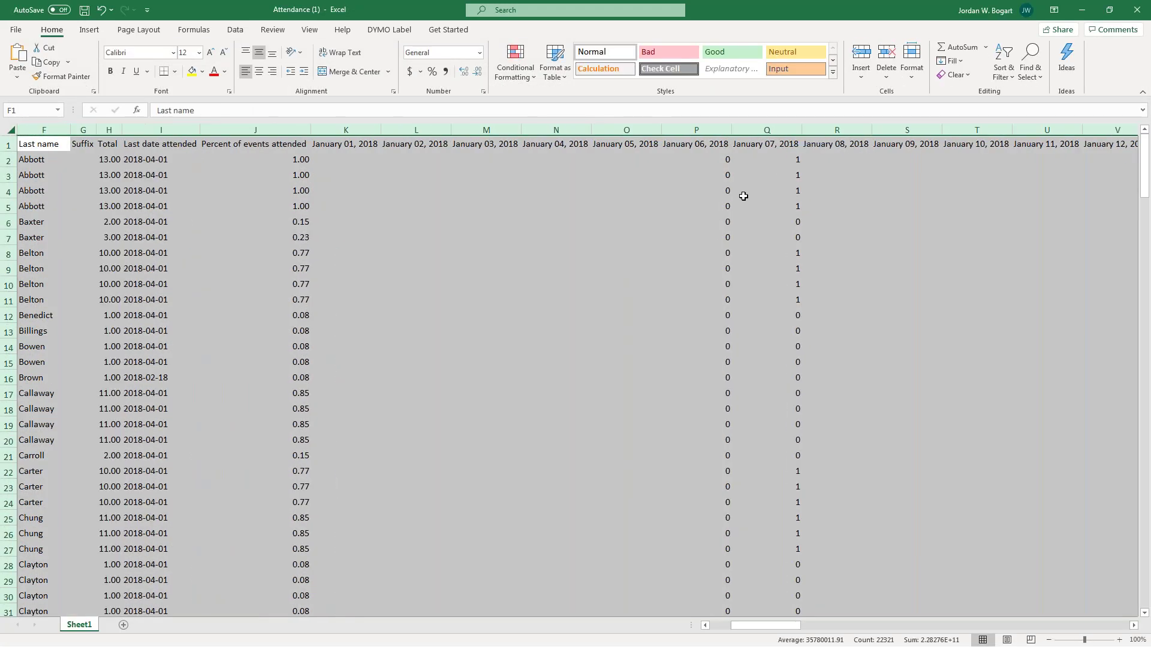
left_click(743, 196)
Review the January date and attendance cells around P2, then close Excel, answering the save prompt
left_click(725, 160)
key("Left")
key("Left")
key("Left")
key("Down")
key("Down")
key("Right")
key("Right")
key("Right")
key("Right")
key("Up")
key("Up")
key("Left")
key("Down")
key("Down")
key("Down")
key("Down")
key("Down")
key("Down")
key("Down")
key("Down")
key("Down")
key("Down")
key("Down")
key("Down")
key("Down")
key("Down")
key("Down")
key("Down")
key("Down")
key("Down")
key("Down")
key("Down")
key("Down")
key("Down")
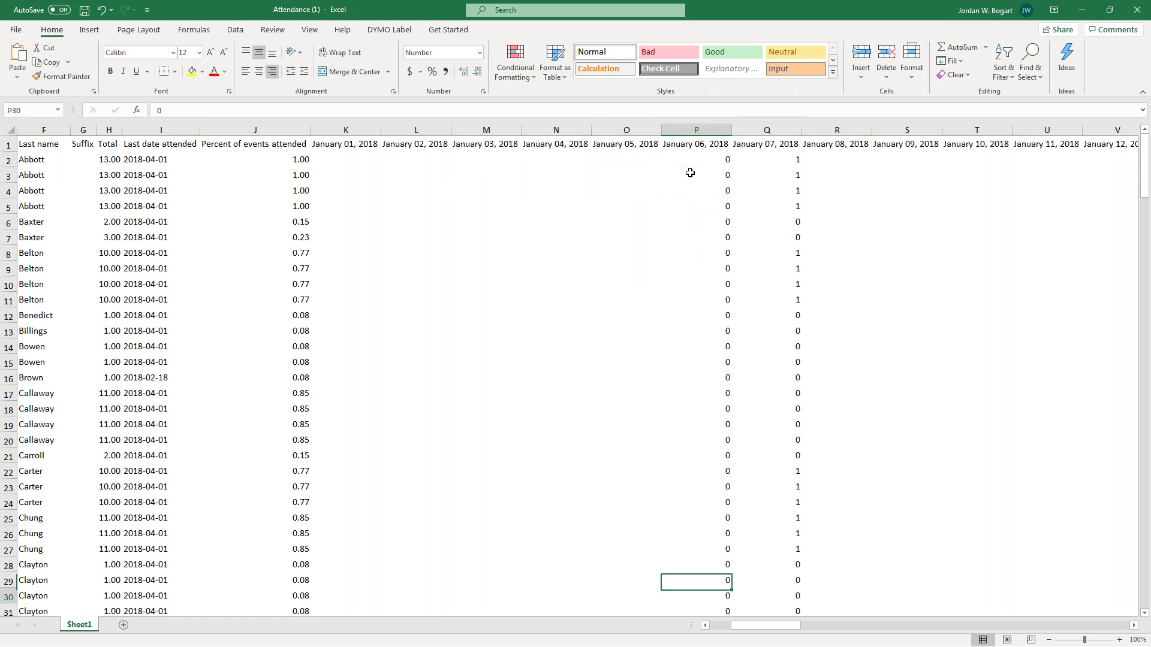
key("Down")
key("Down")
key("Down")
key("Down")
key("Down")
key("Down")
key("Right")
key("Right")
key("Up")
key("Up")
key("Left")
key("Up")
key("Up")
key("Up")
key("Up")
key("Up")
key("Up")
key("Up")
key("Up")
key("Up")
key("Up")
key("Up")
key("Up")
key("Up")
key("Up")
key("Up")
key("Up")
key("Up")
key("Up")
key("Up")
key("Up")
key("Up")
key("Up")
key("Up")
key("Up")
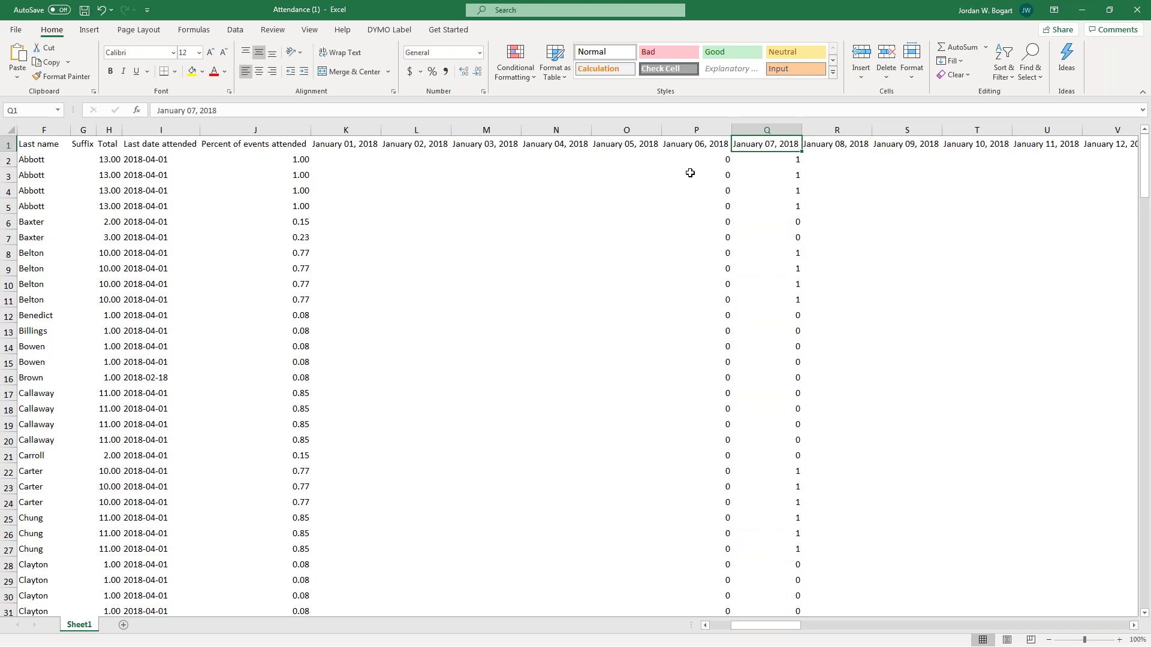
left_click(1139, 5)
left_click(575, 342)
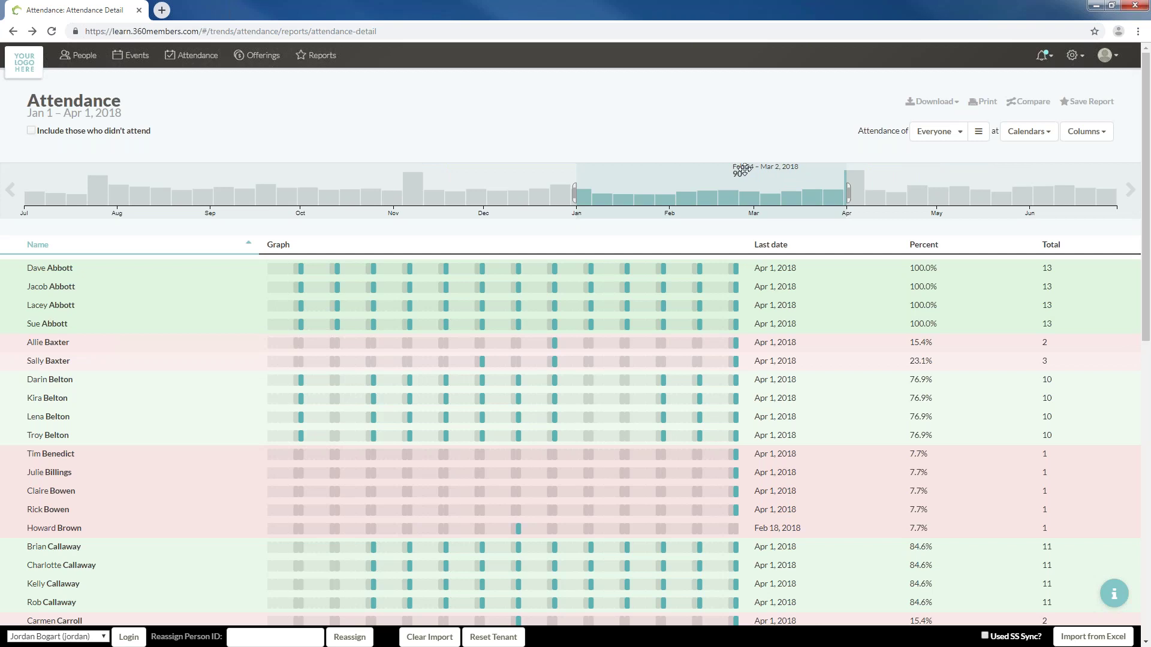
Start a new Trends report and remove its Building Fund and General Fund offering rows
left_click(336, 64)
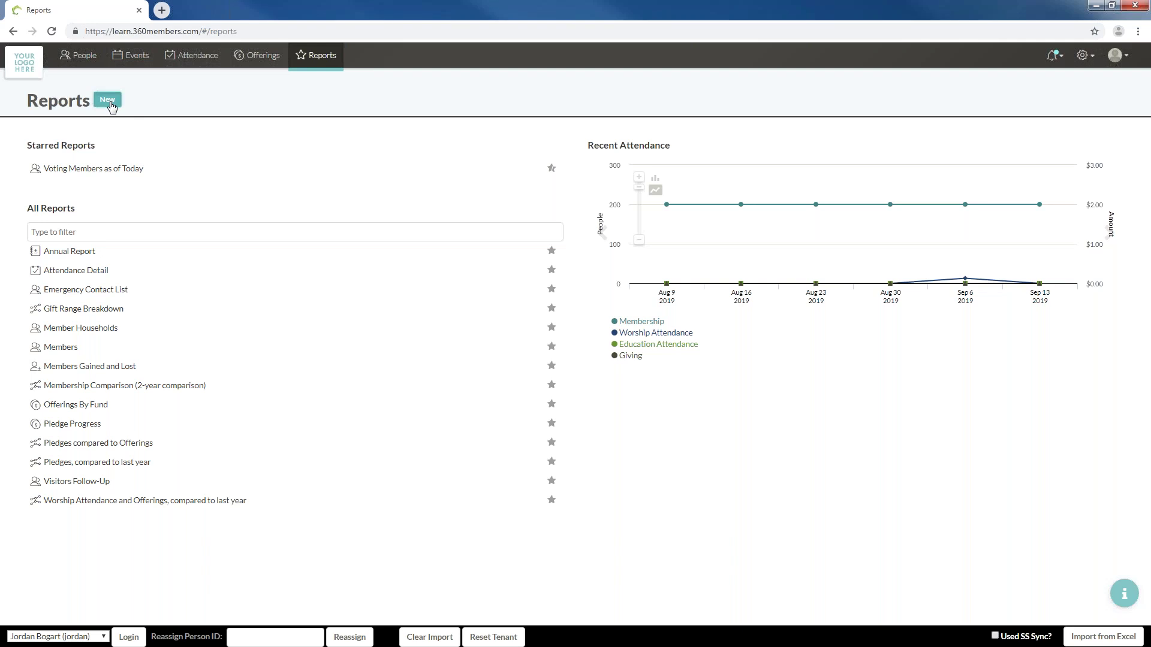
left_click(111, 106)
left_click(560, 297)
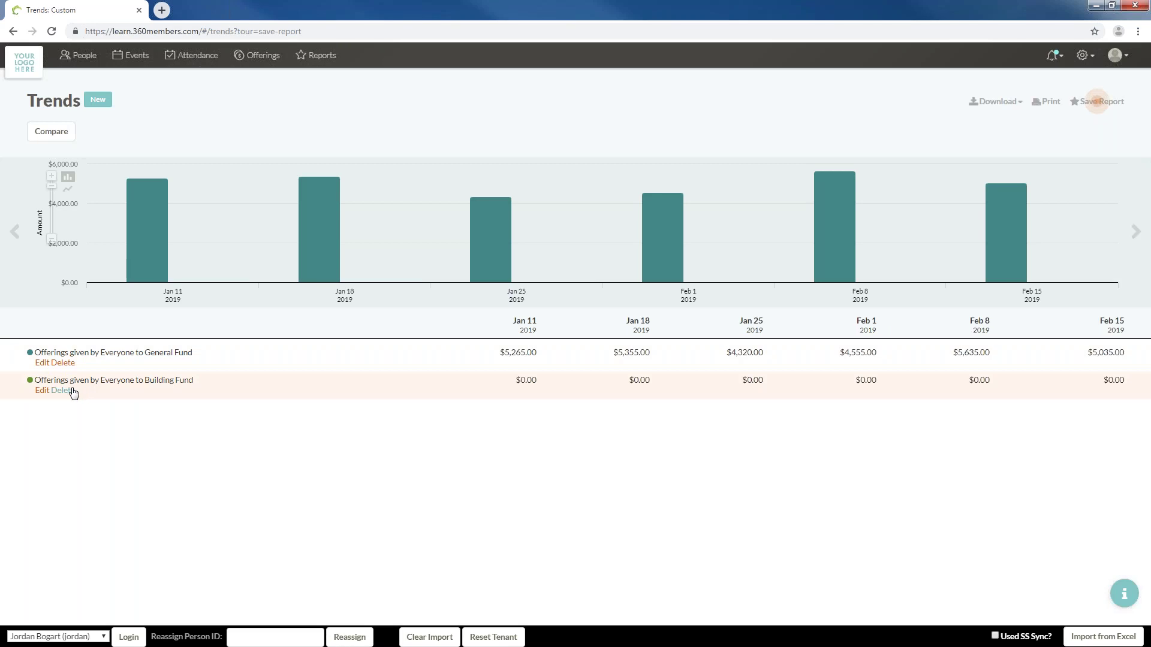
left_click(67, 390)
left_click(64, 363)
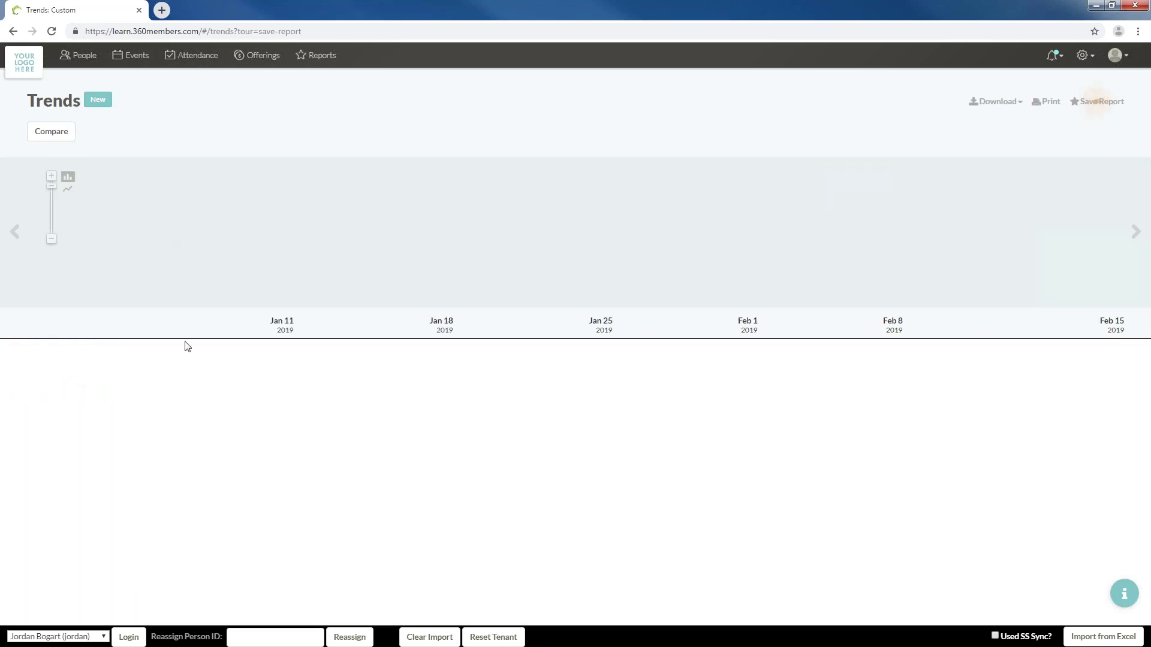
left_click(14, 243)
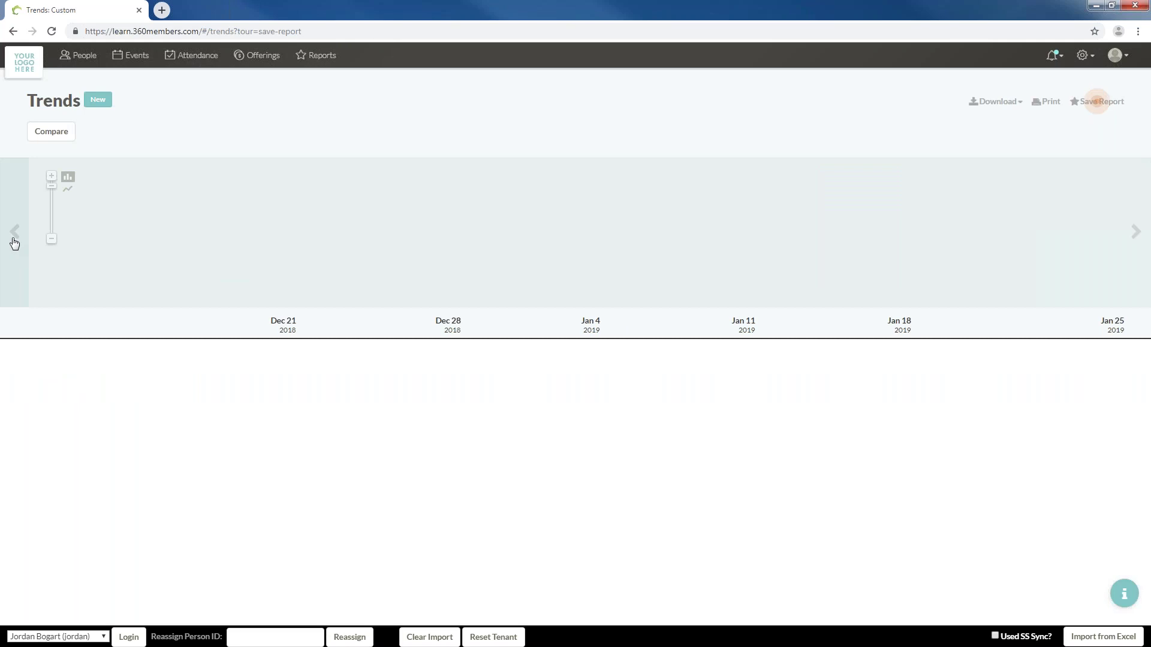
Add a Members attendance trend counting only the Worship calendar, excluding Business Planning, Communion and Education
left_click(98, 103)
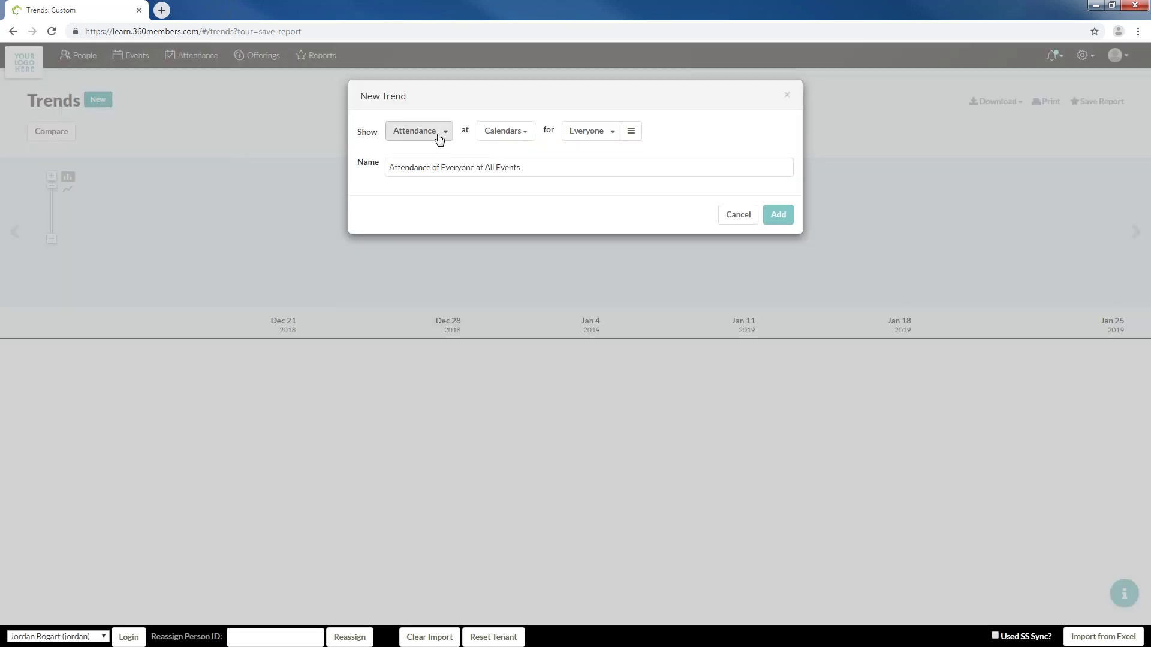
left_click(517, 136)
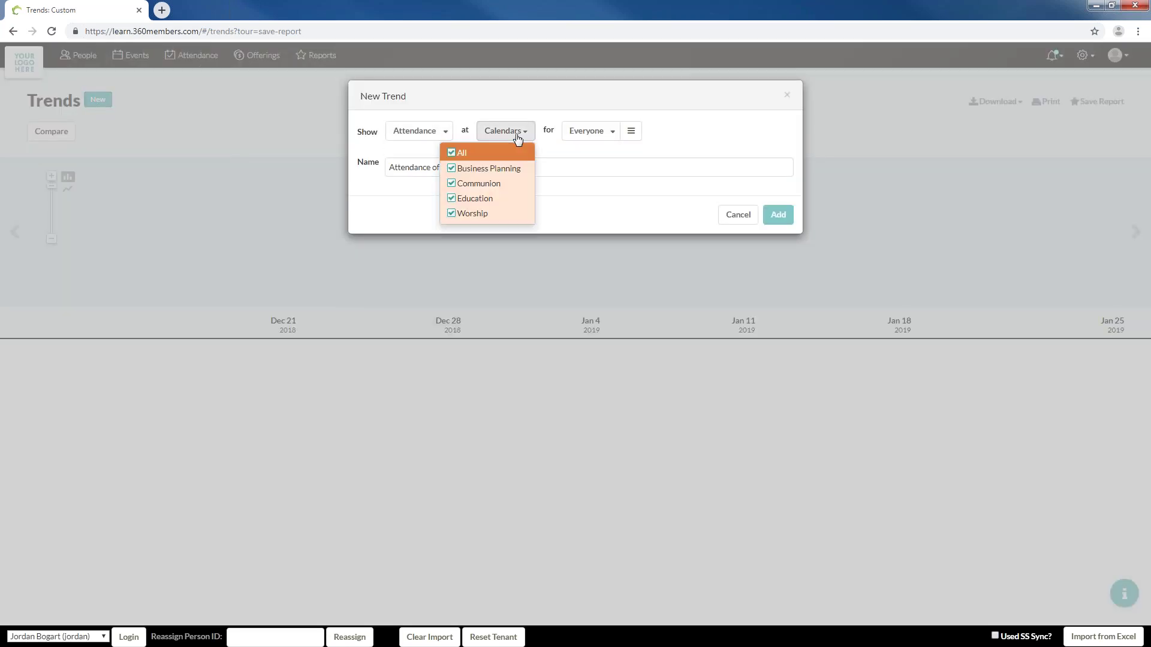
left_click(489, 170)
left_click(484, 185)
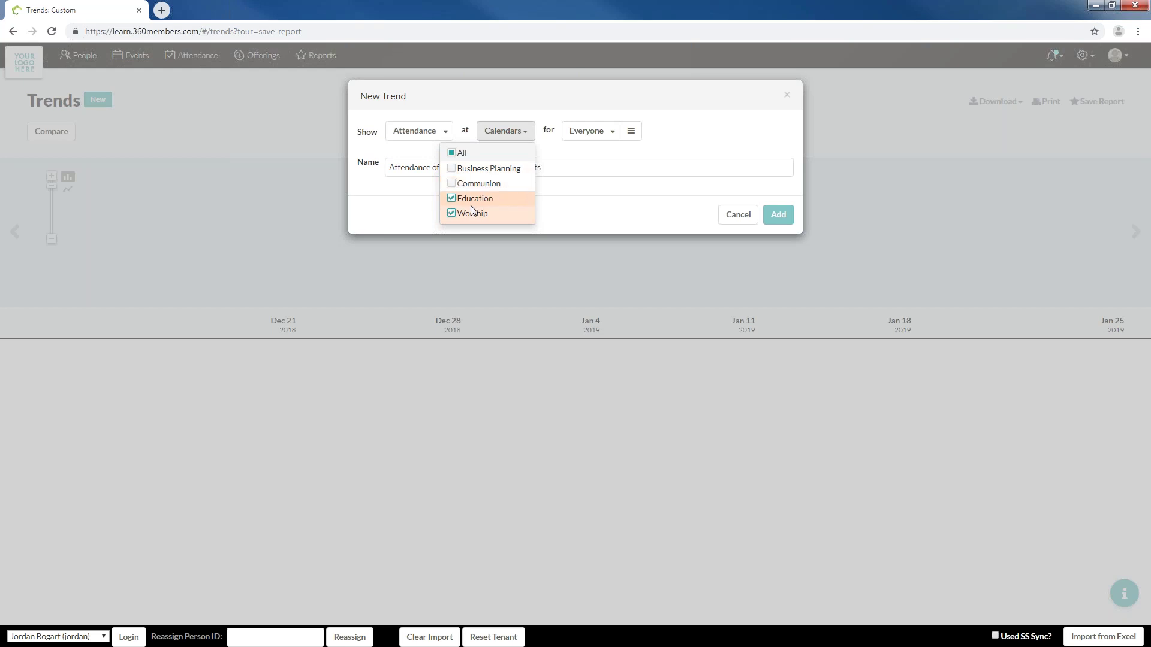
left_click(477, 200)
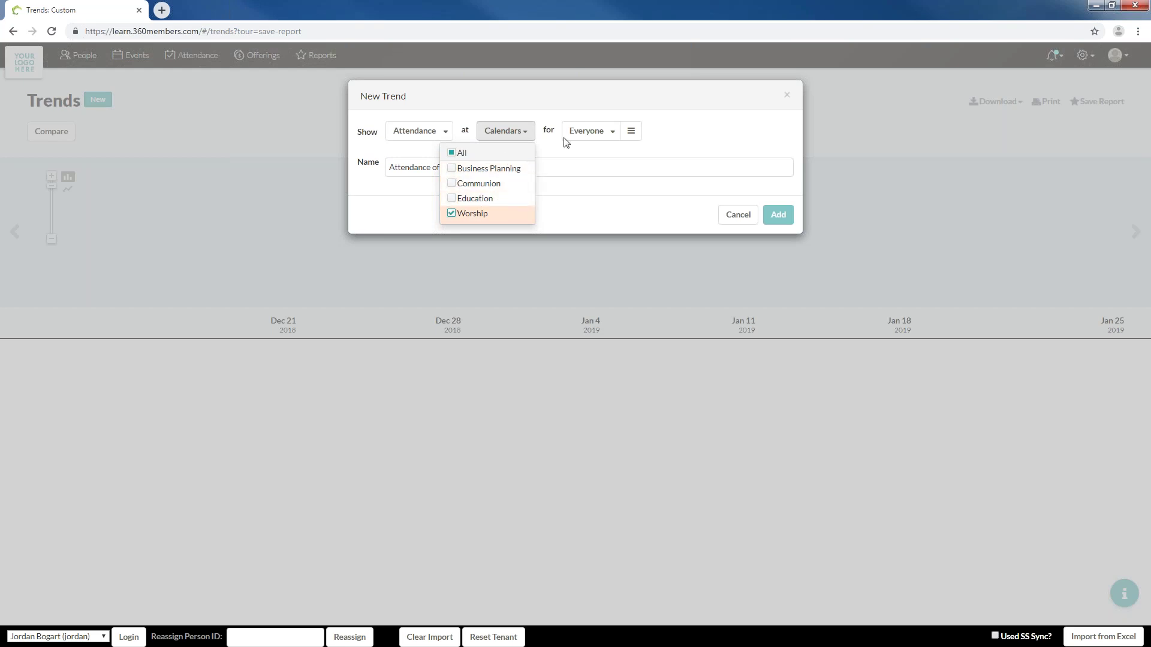
left_click(582, 132)
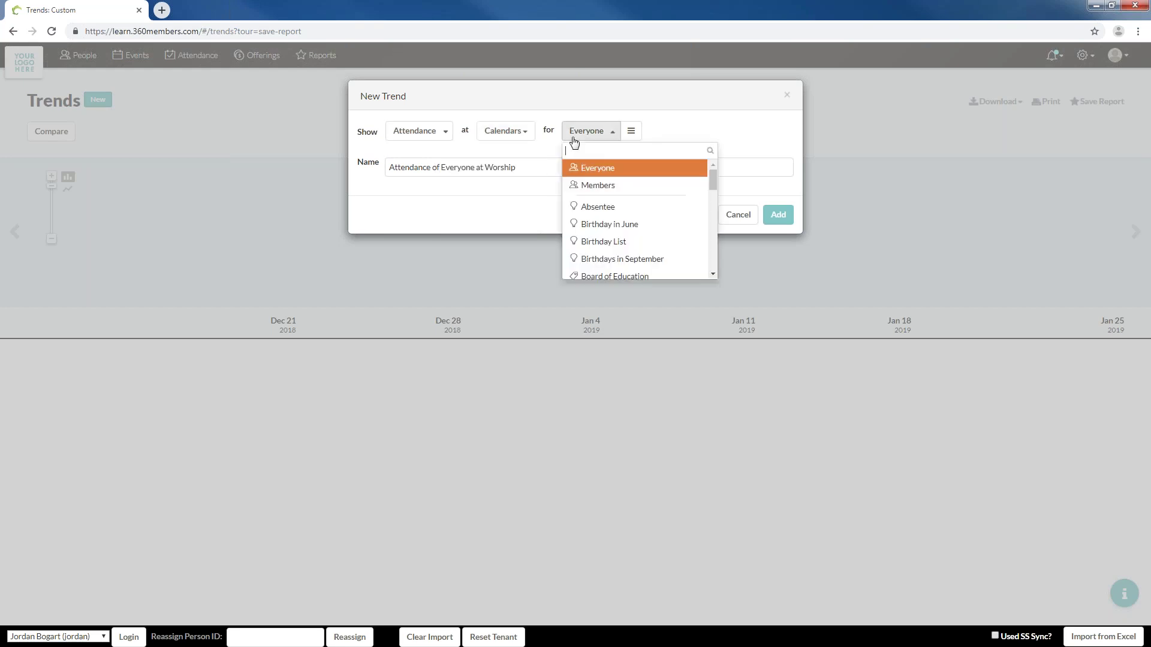
left_click(588, 186)
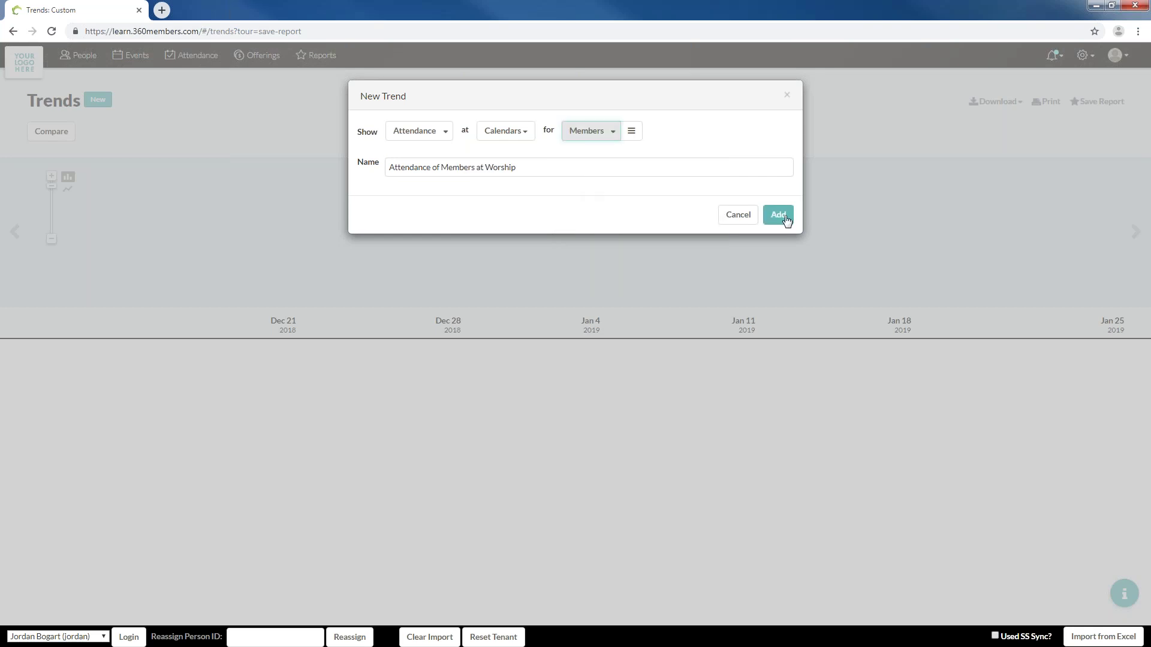
left_click(779, 216)
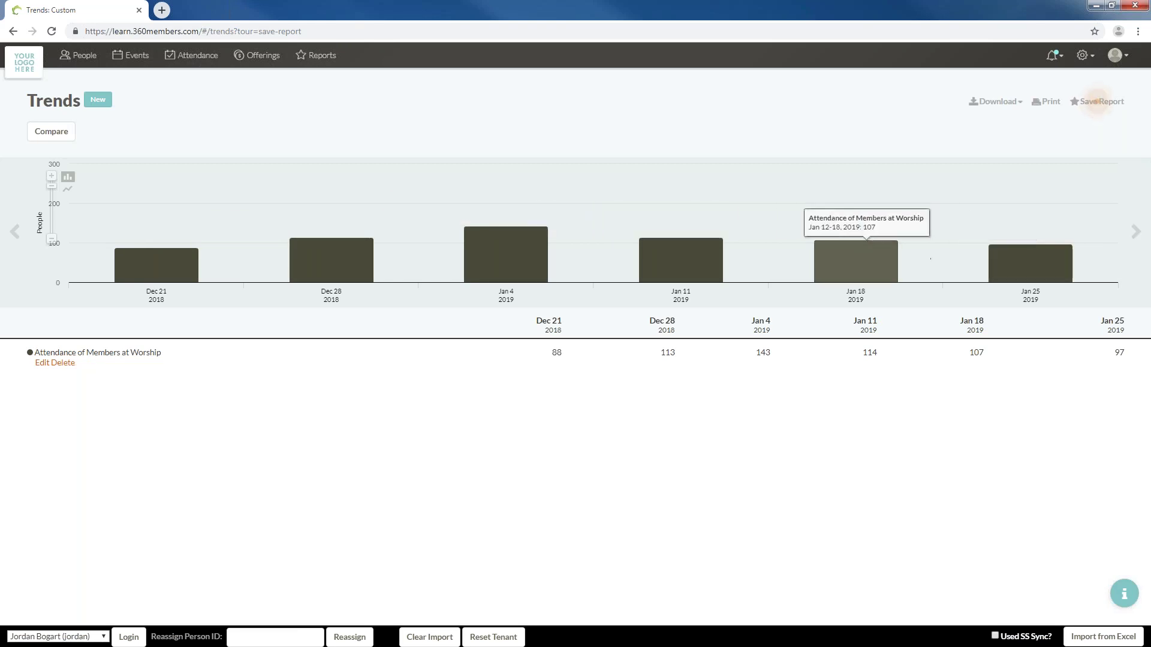
Step the chart back five weeks and forward two, trying line then bar display
left_click(3, 198)
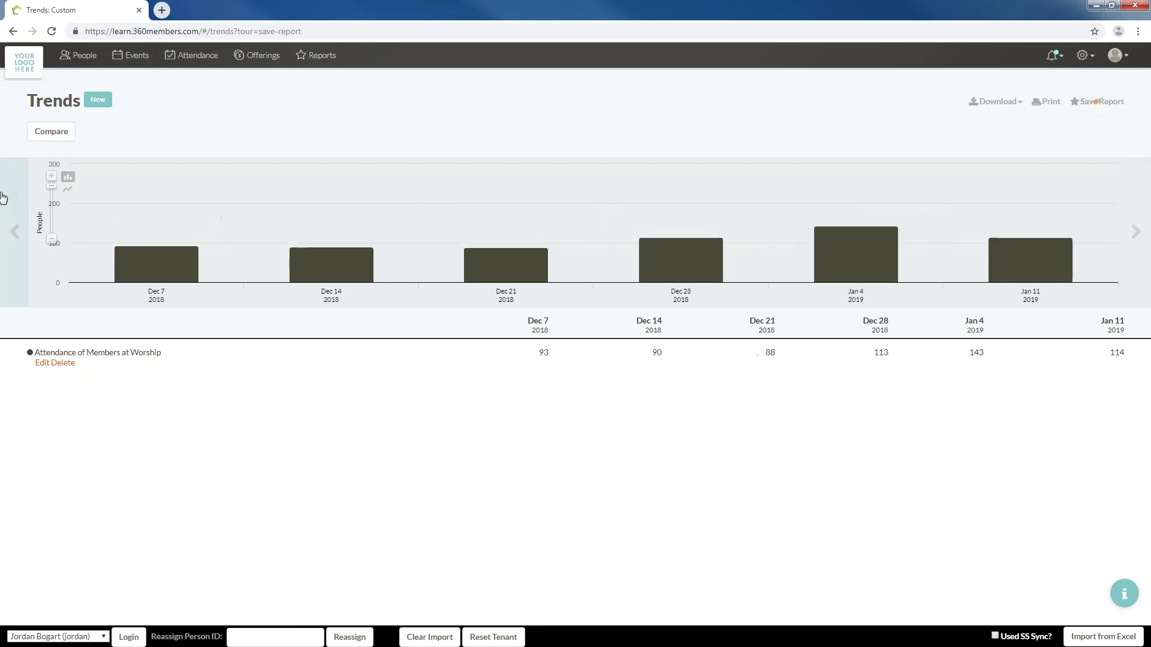
left_click(3, 197)
left_click(3, 198)
left_click(3, 198)
left_click(3, 197)
left_click(3, 198)
left_click(3, 198)
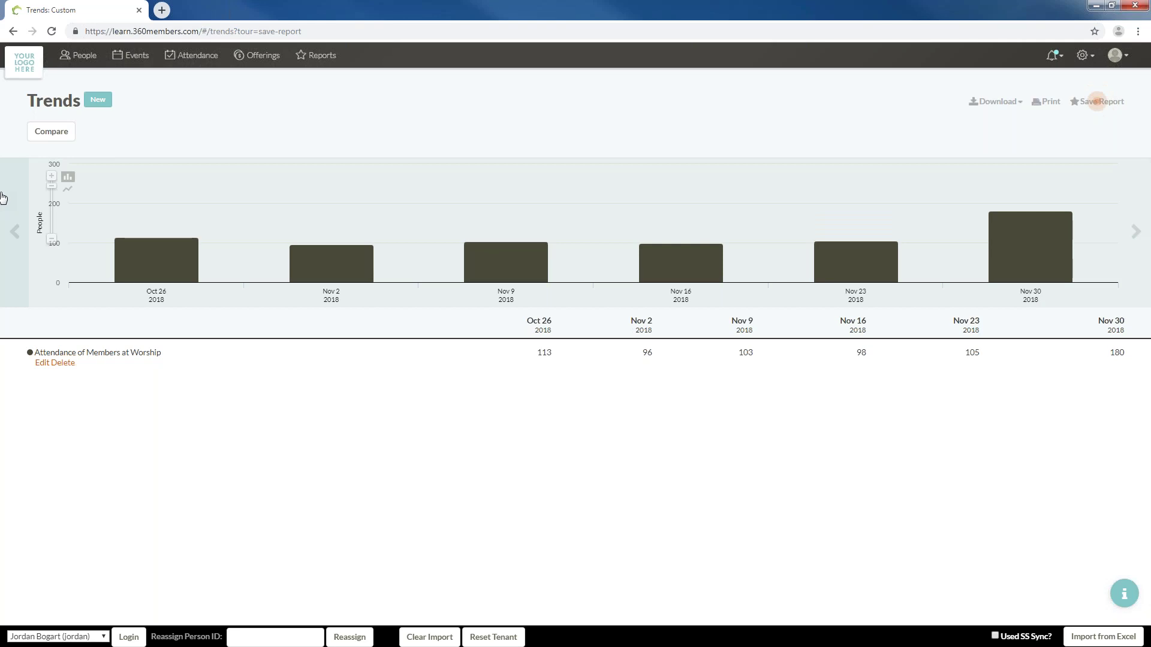
left_click(1142, 238)
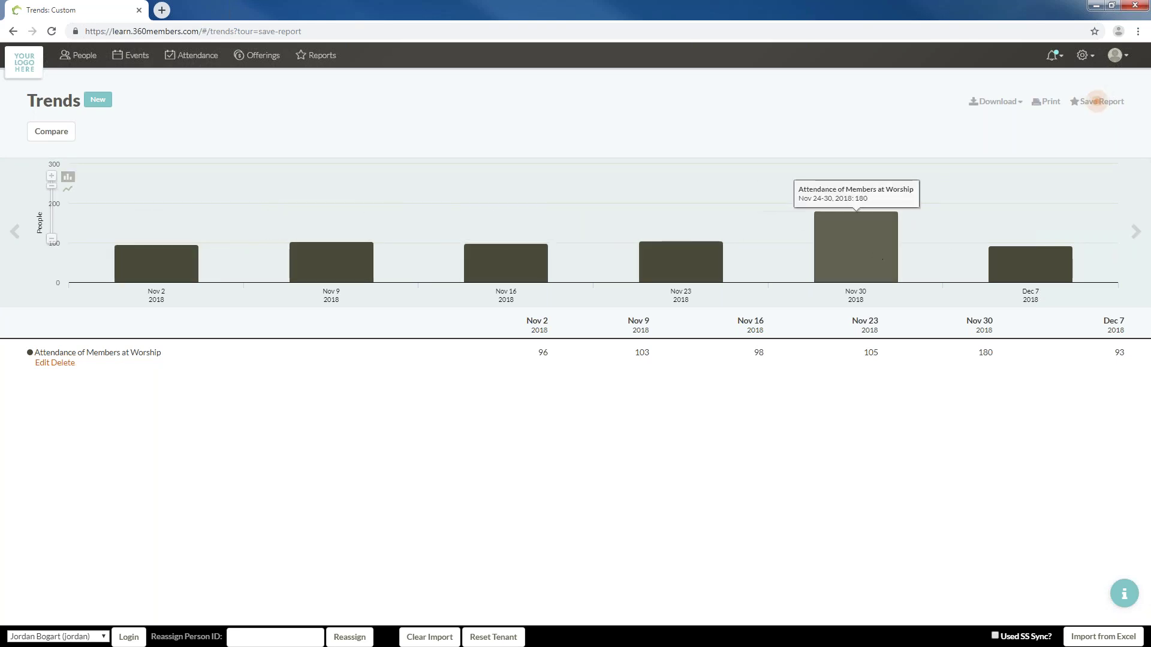
left_click(1136, 231)
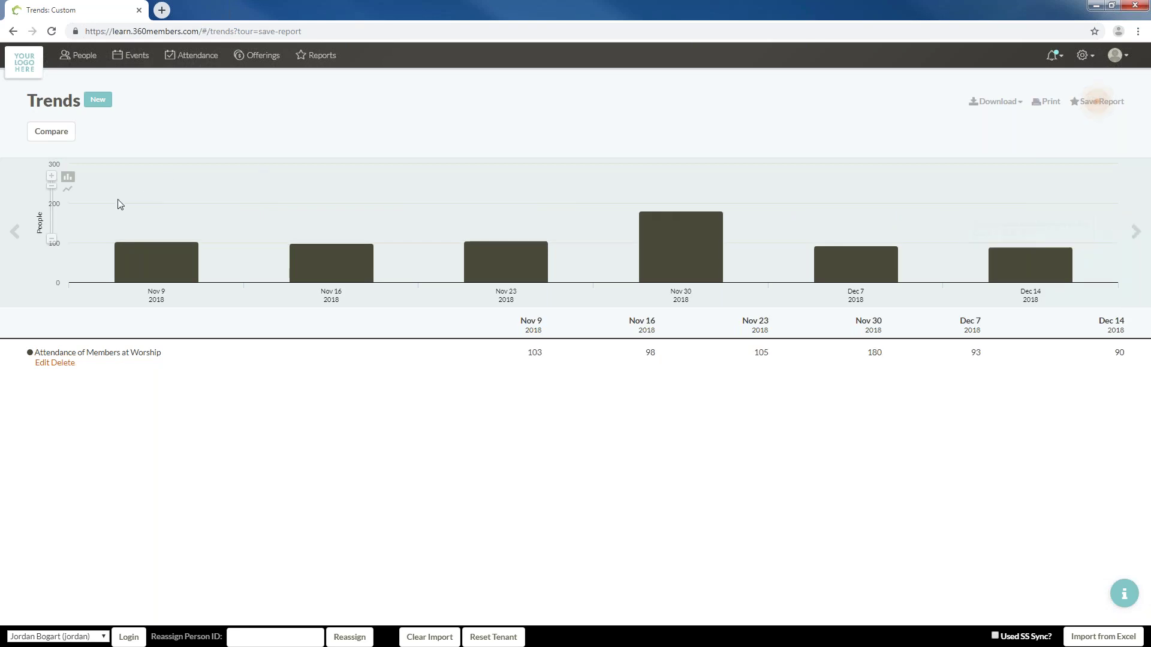
left_click(69, 189)
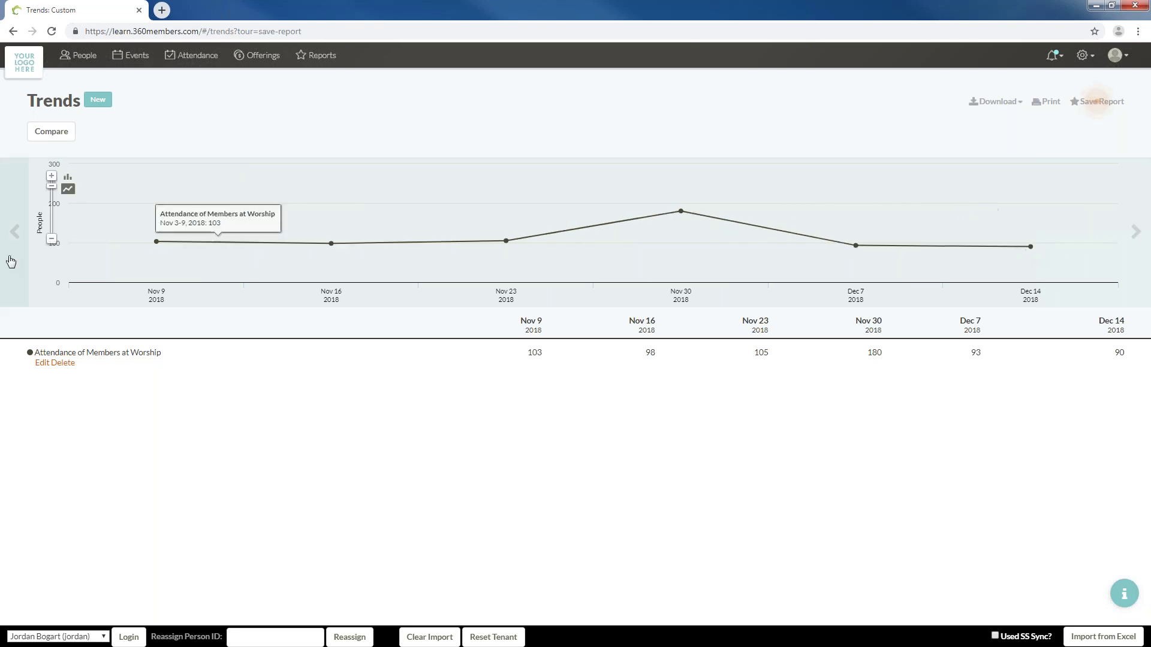
left_click(69, 178)
Zoom out to yearly totals, then back to monthly October–December 2018 shown as a line
left_click(52, 240)
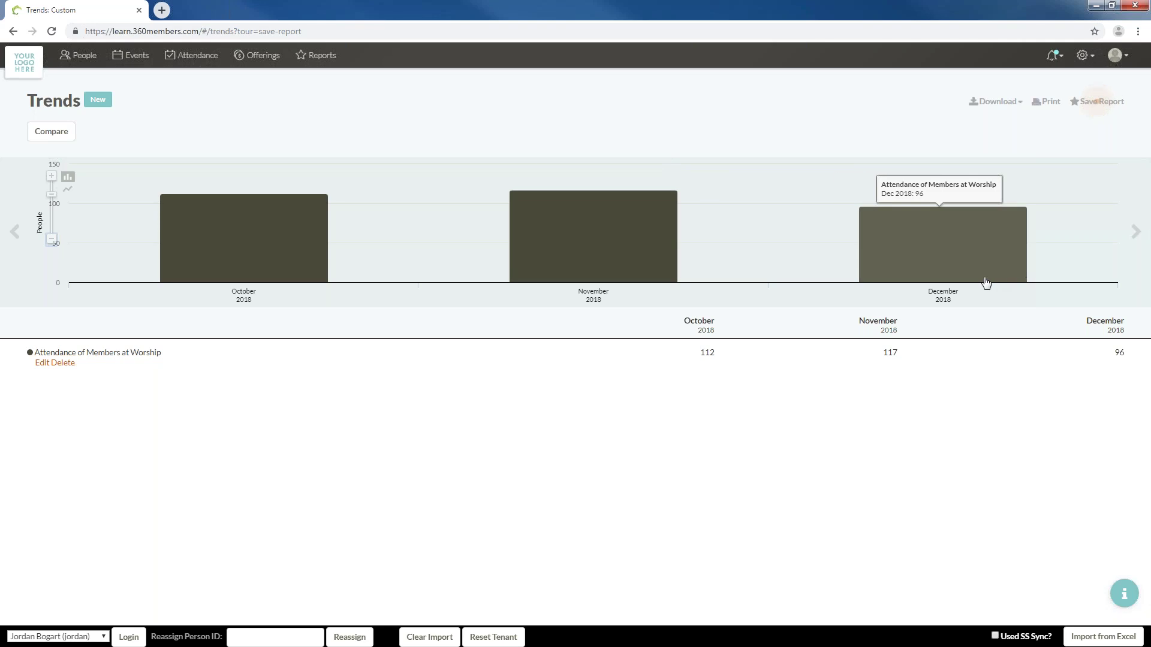
left_click(52, 239)
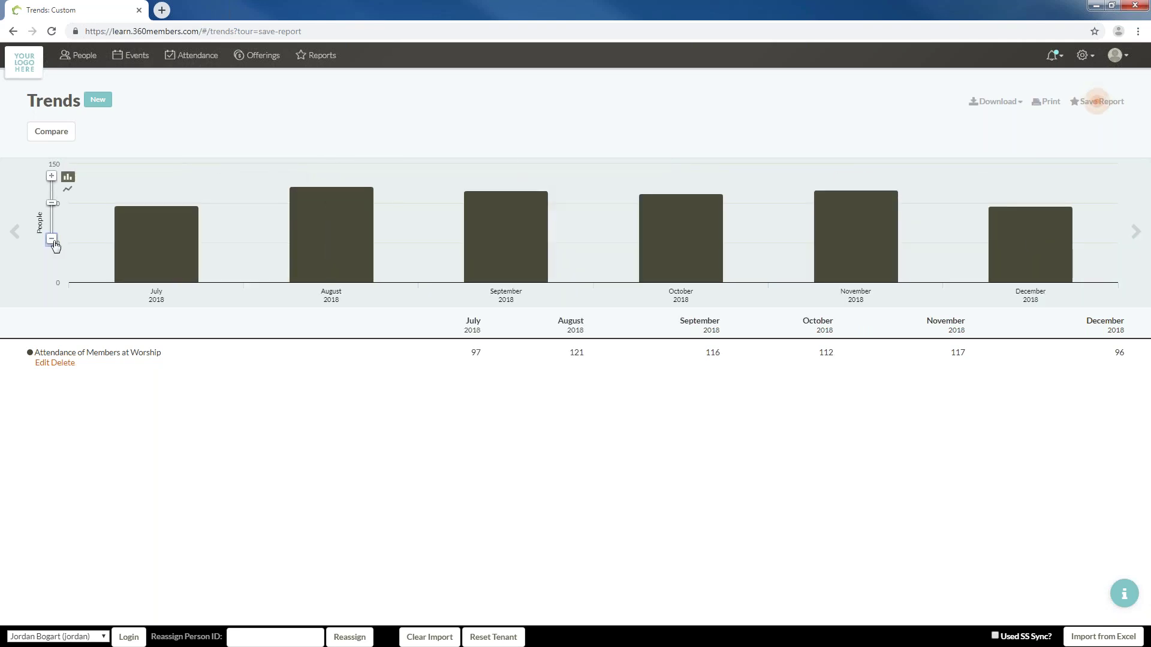
left_click(52, 239)
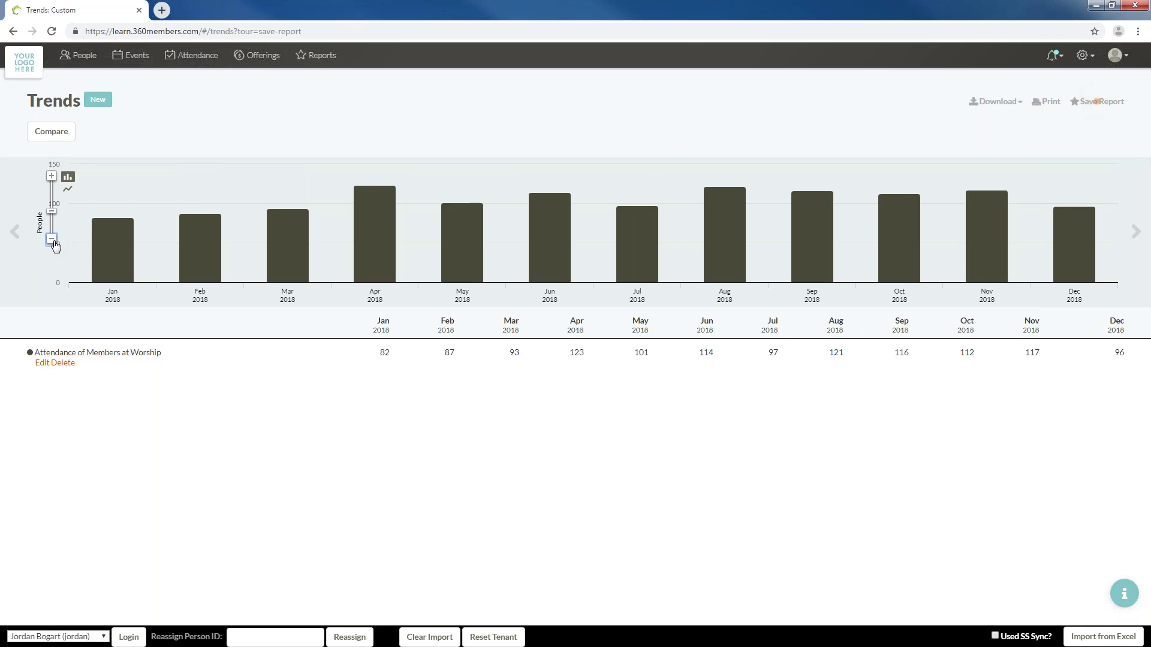
left_click(52, 240)
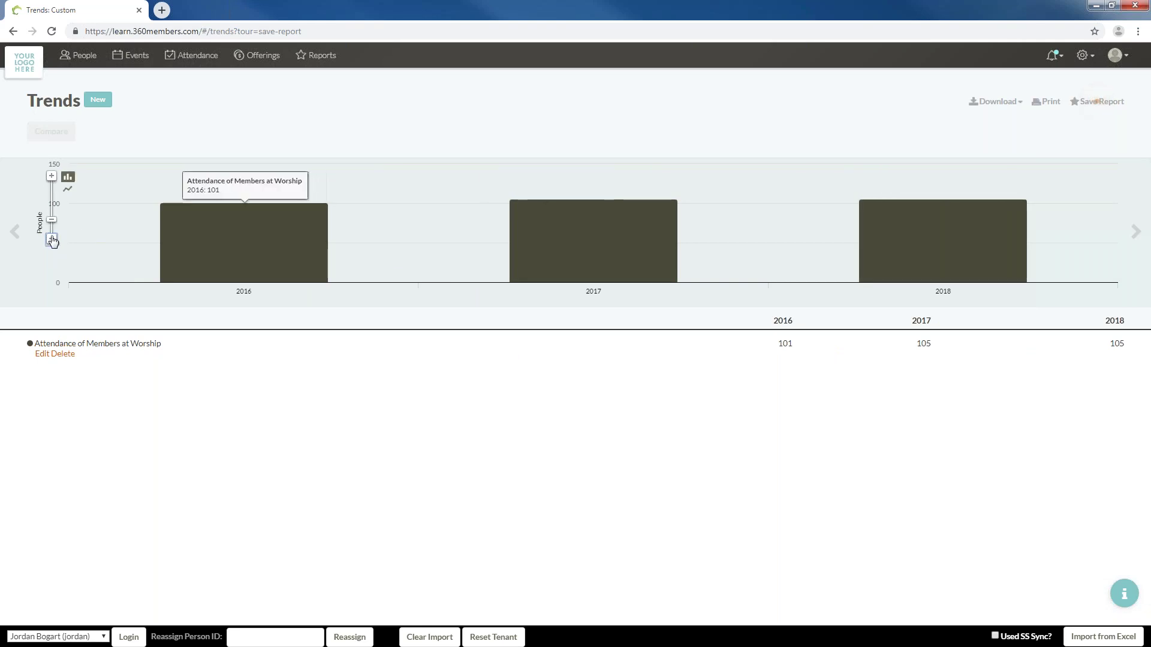
left_click(52, 240)
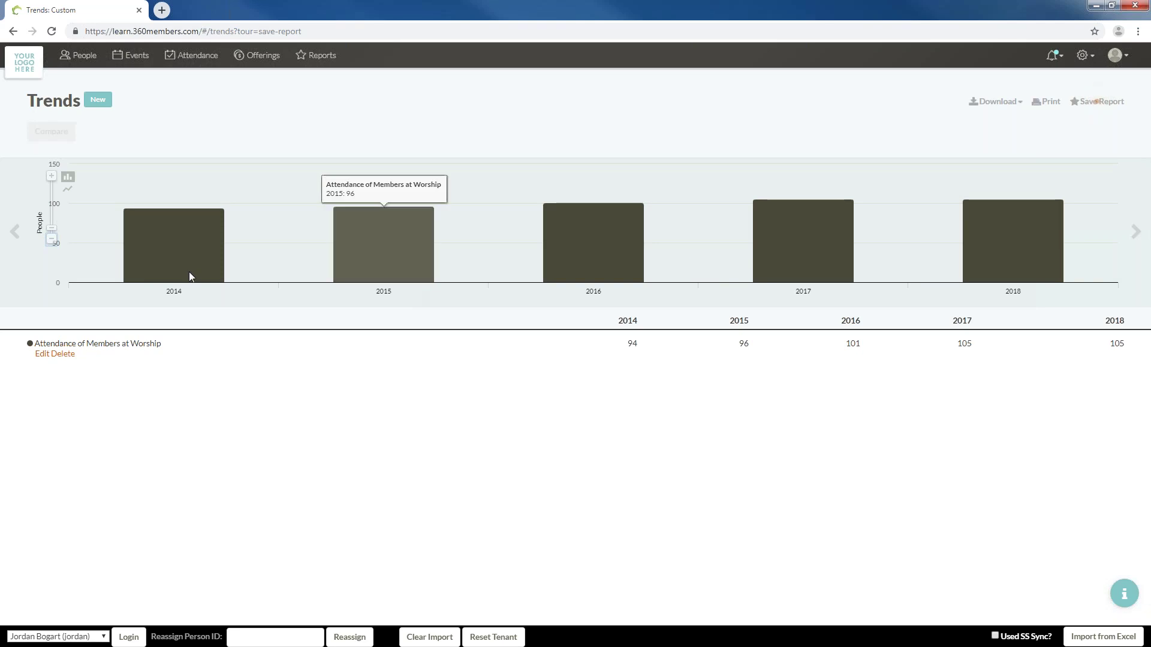
left_click(52, 177)
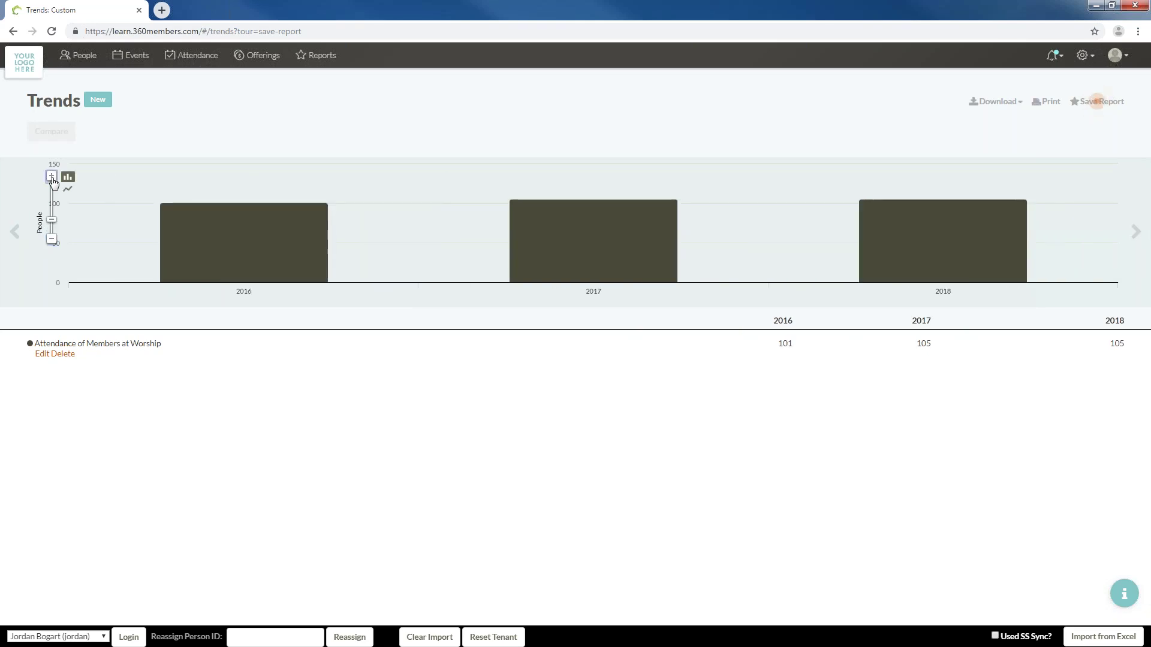
left_click(52, 177)
left_click(52, 177)
left_click(51, 177)
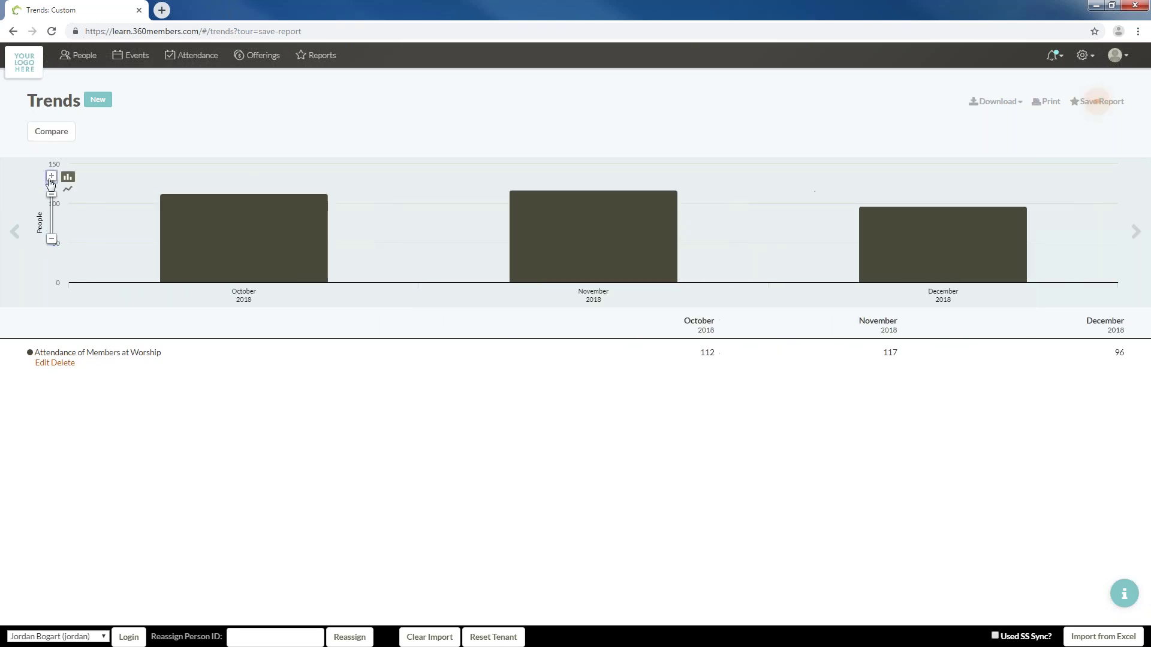
left_click(67, 190)
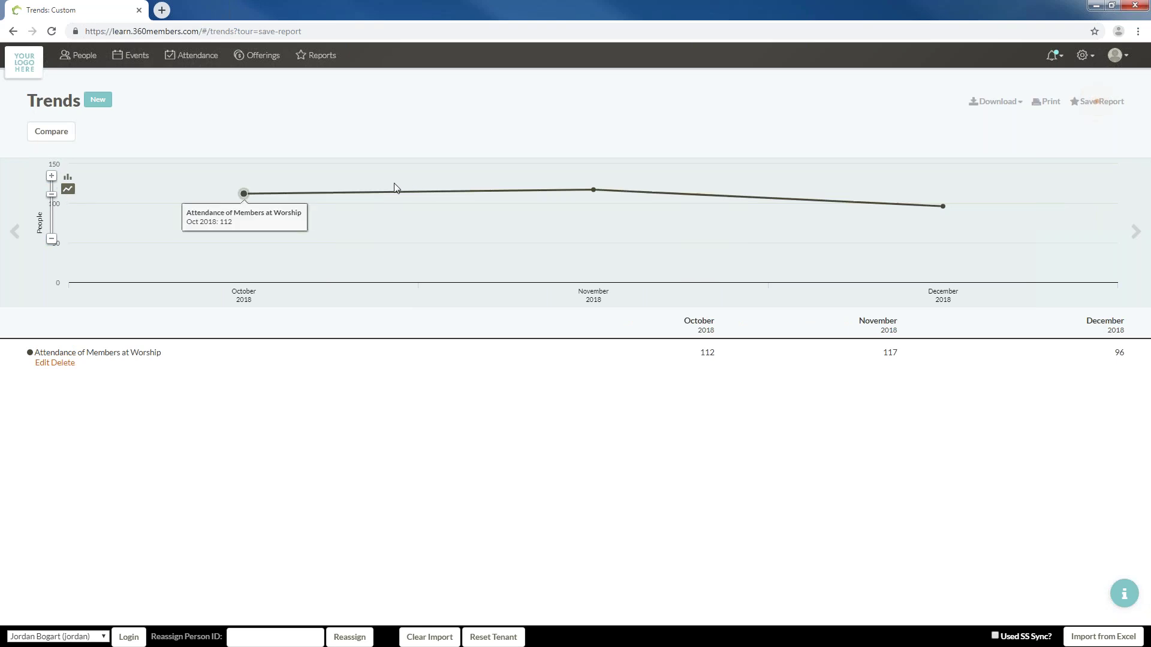
Compare four years (2015–2018) of attendance as bars, zoomed in to weekly totals
left_click(64, 142)
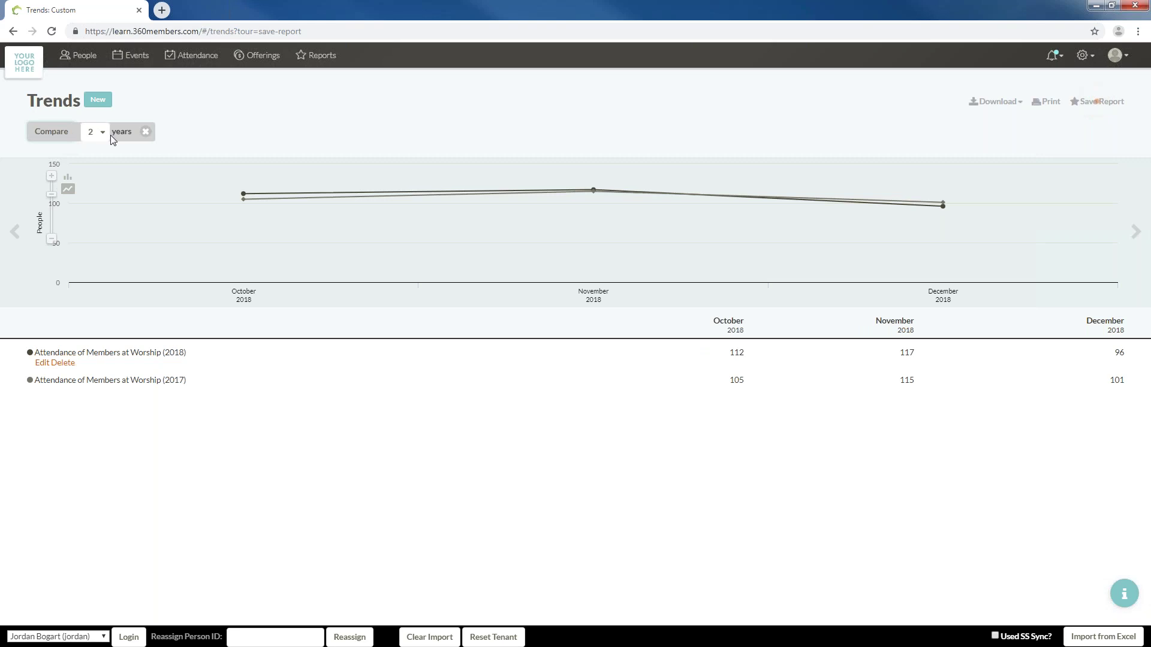
left_click(68, 177)
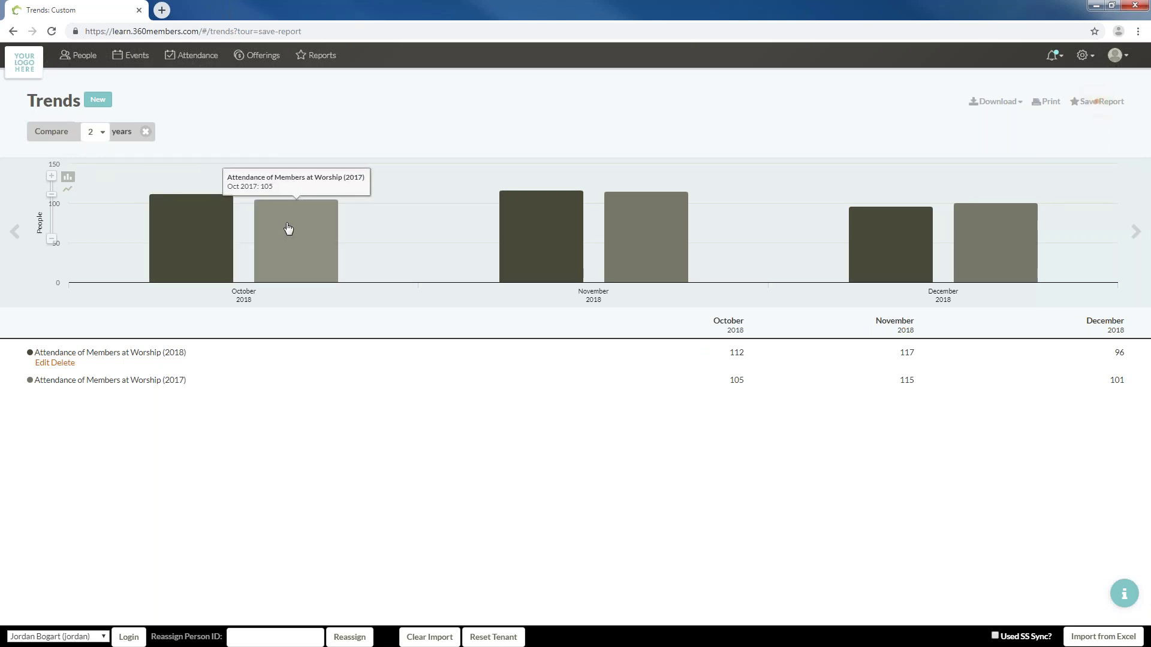
left_click(93, 133)
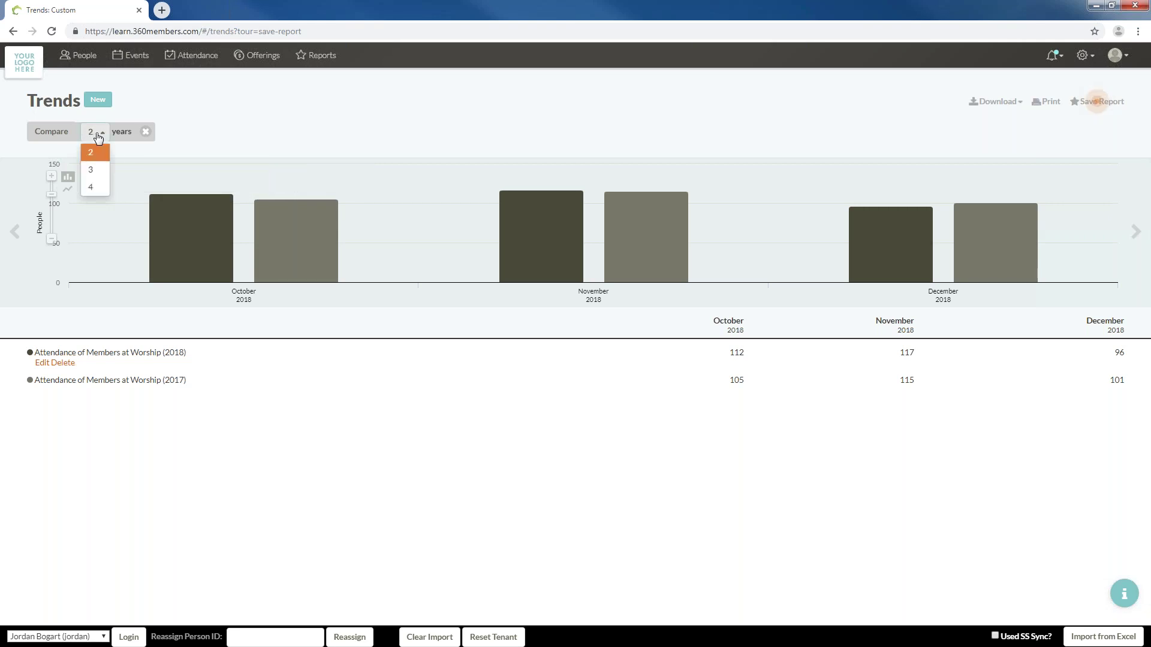
left_click(98, 187)
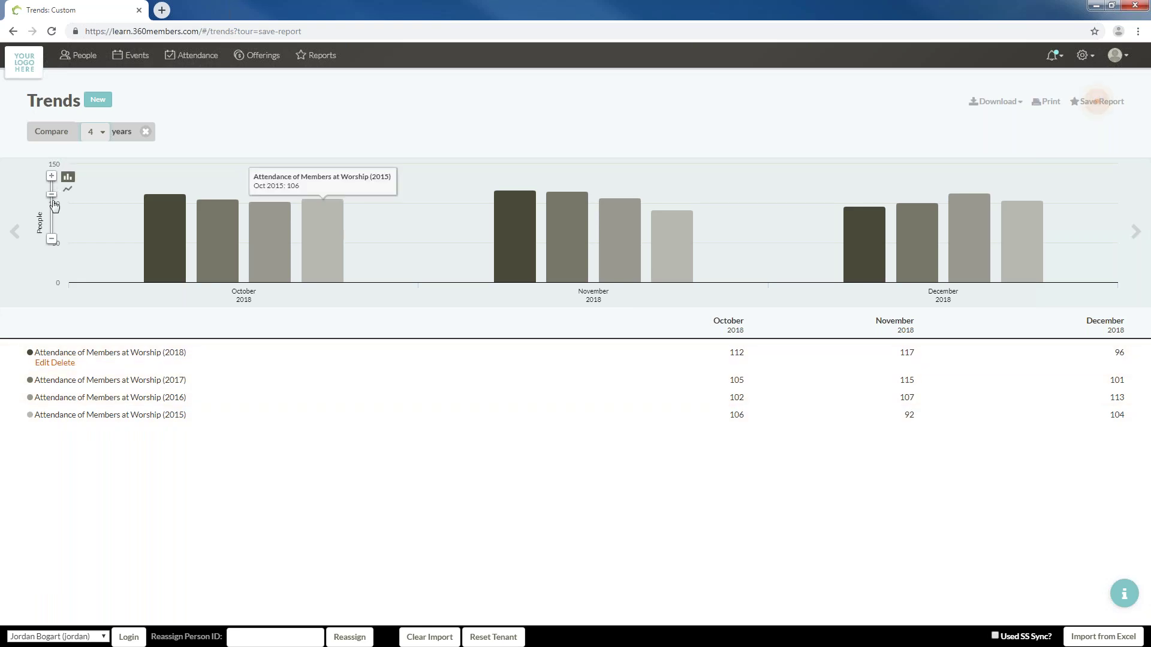
left_click(50, 179)
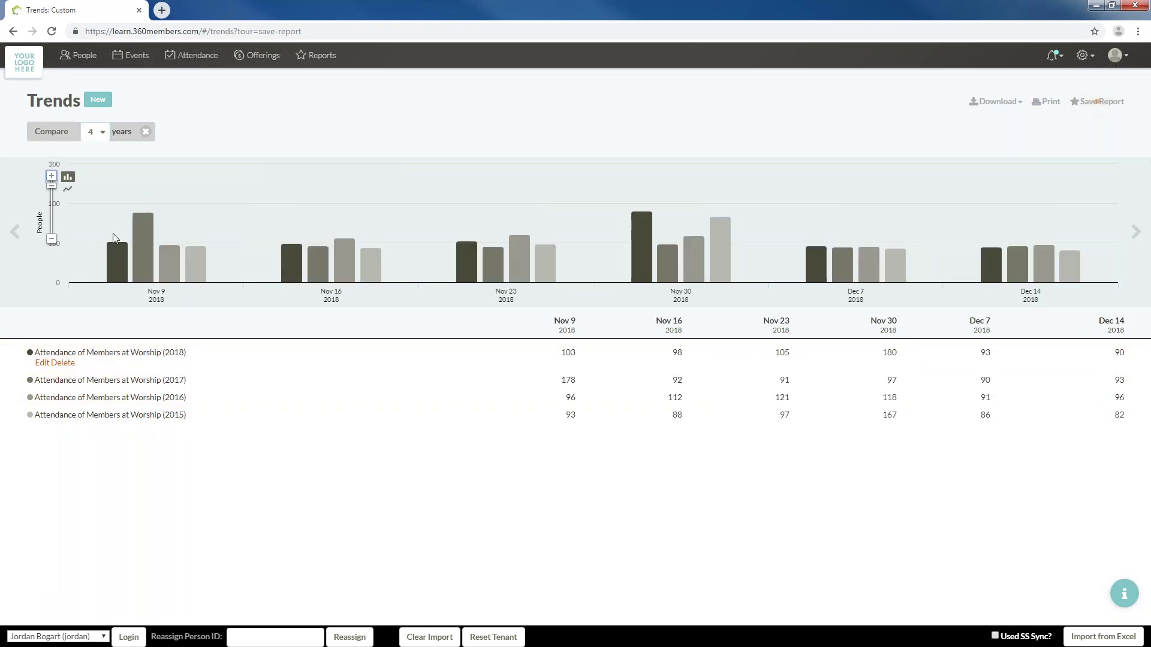
mouse_move(174, 264)
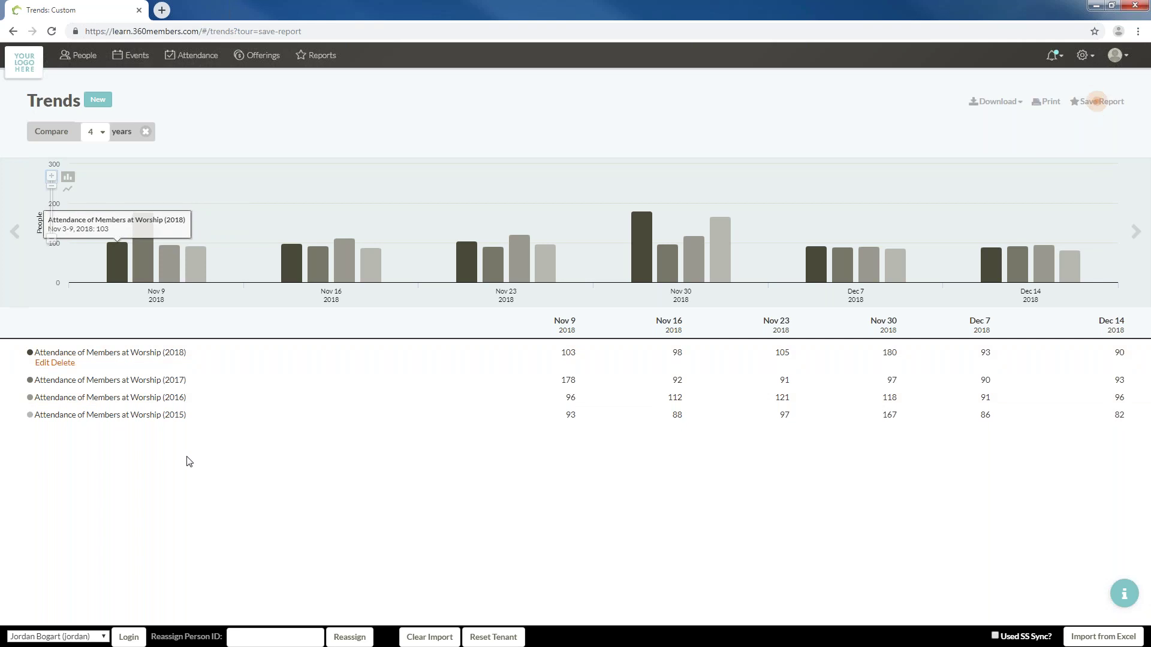
Add an Everyone at All Events attendance trend and an All Funds Offerings trend
left_click(105, 107)
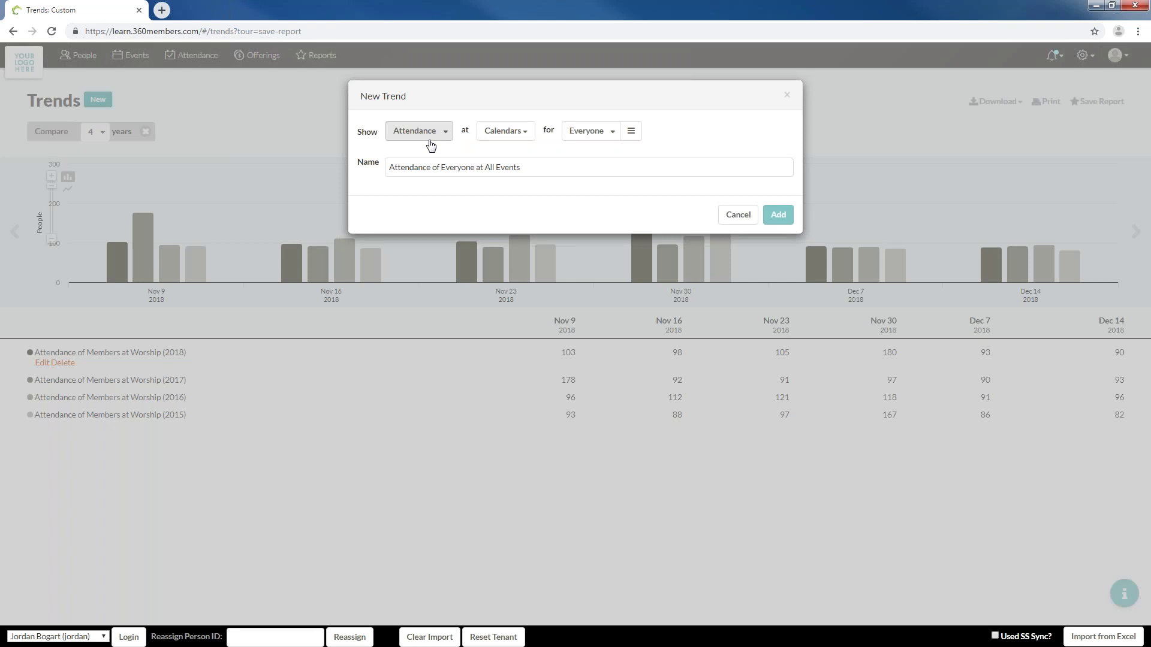
left_click(778, 216)
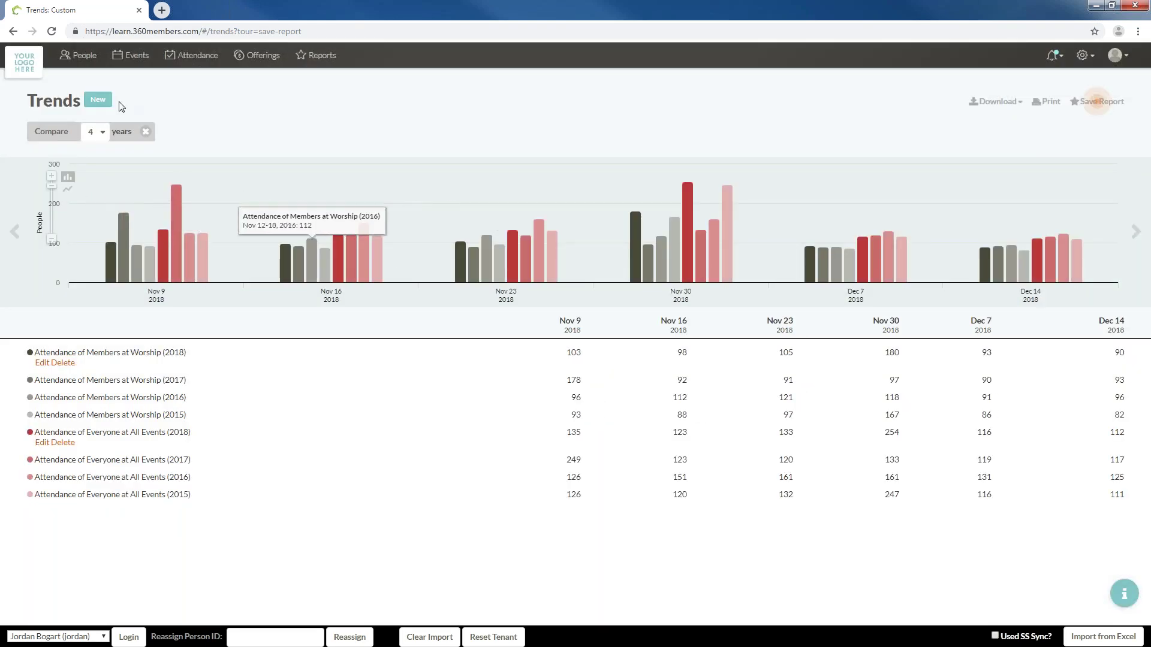
left_click(98, 100)
left_click(442, 129)
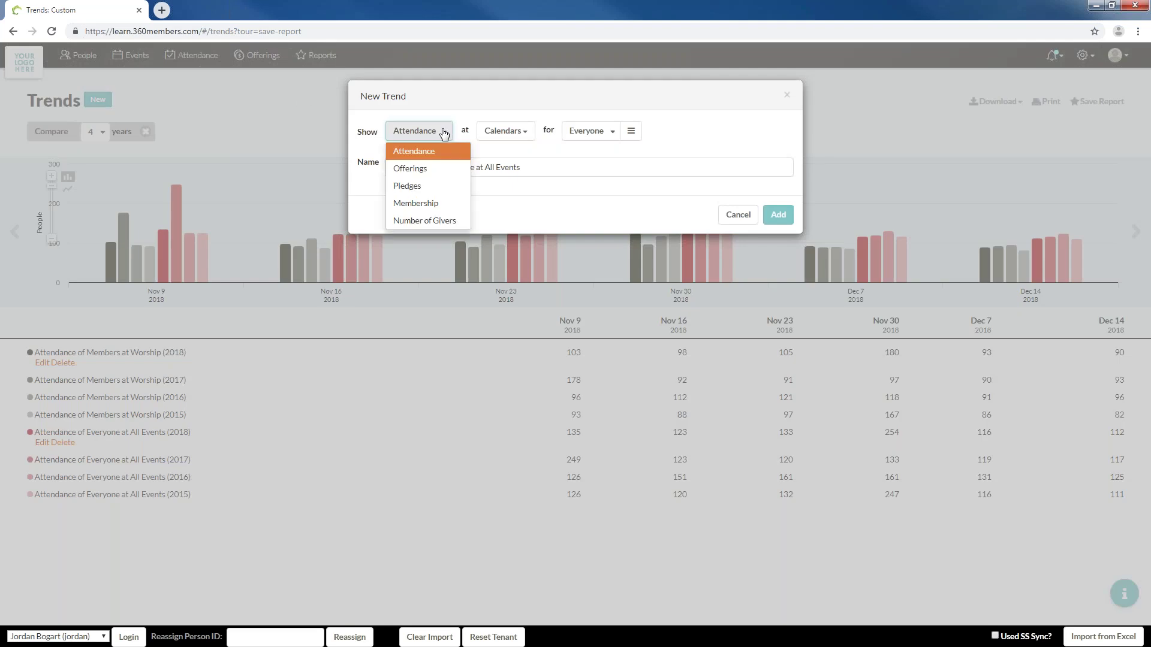
left_click(426, 171)
left_click(777, 214)
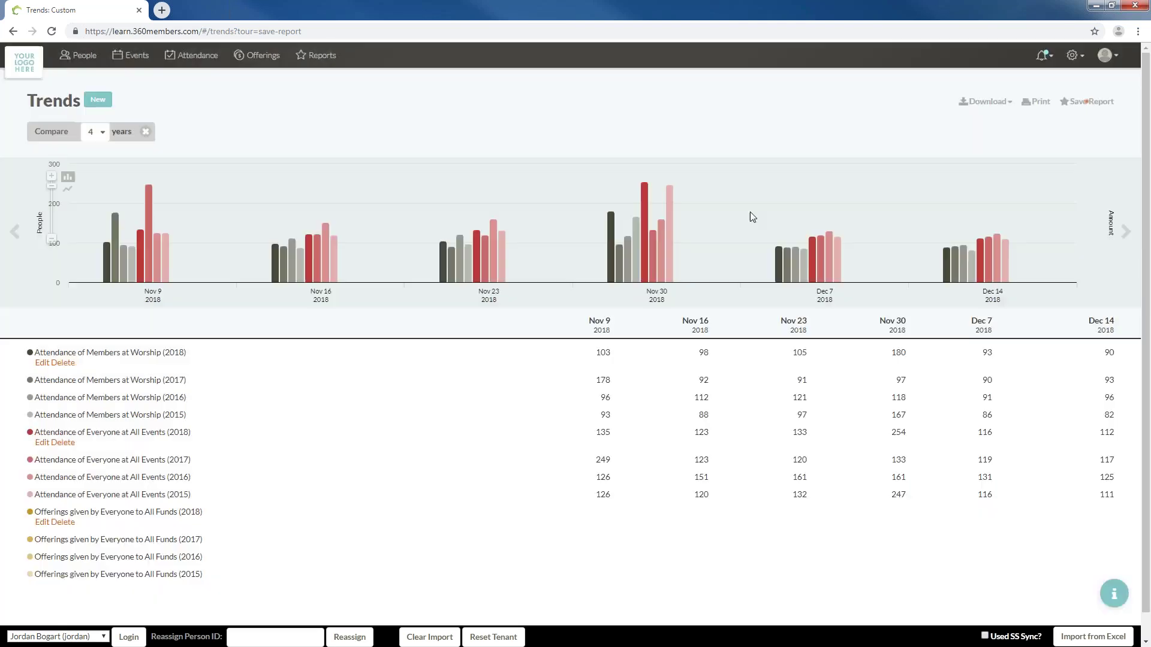
Delete the Everyone at All Events trend, show lines instead of bars, and stop comparing years
left_click(70, 444)
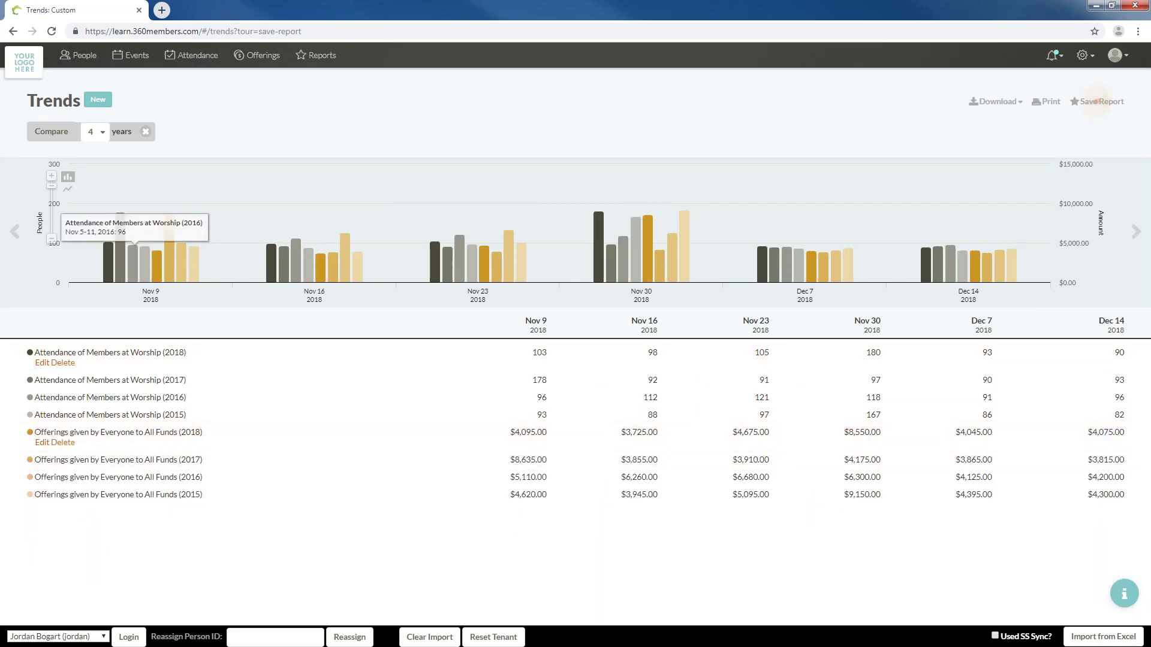
left_click(68, 188)
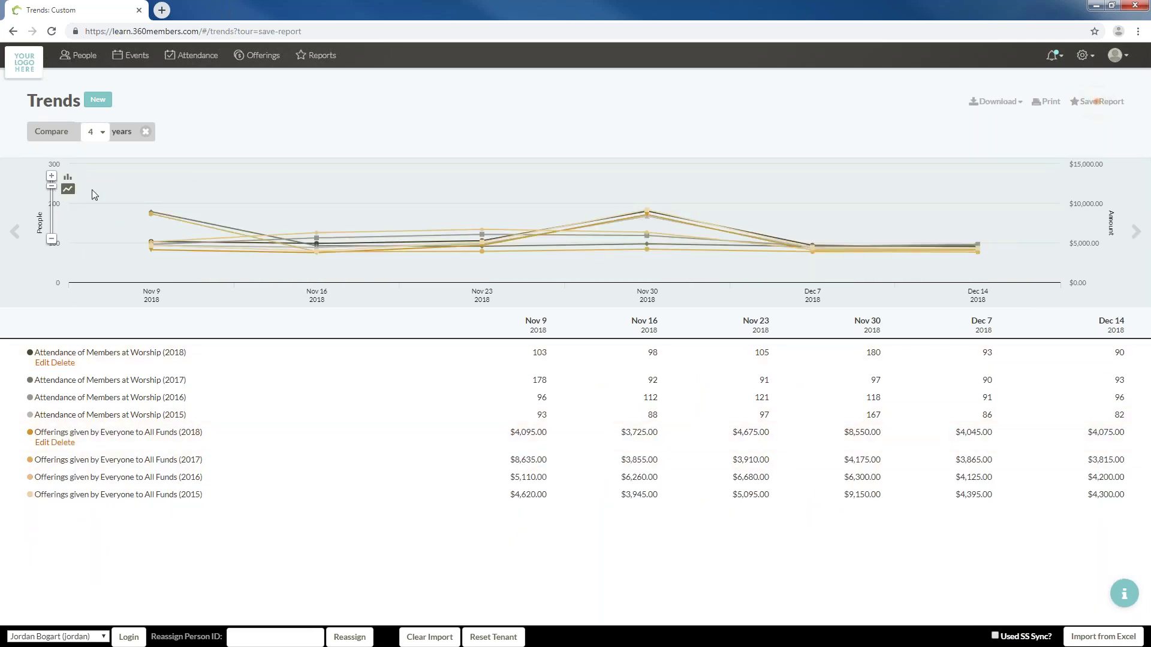
left_click(145, 132)
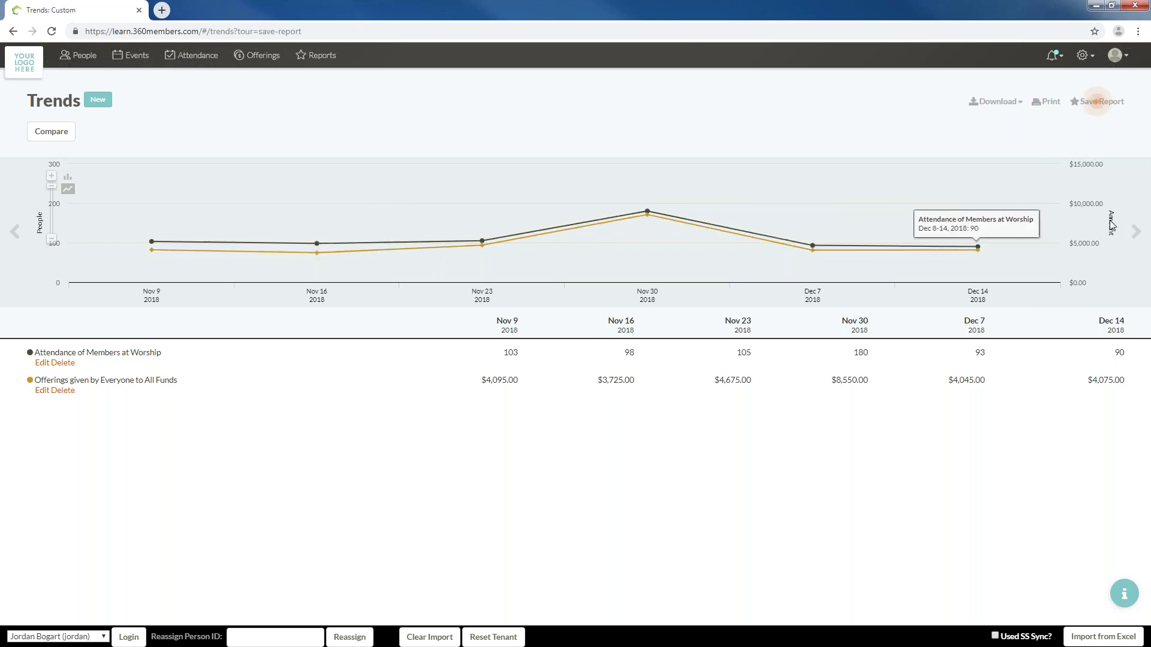
Advance the chart four weeks to Dec 7, 2018 – Jan 11, 2019 and download it to Excel
left_click(1135, 231)
left_click(1136, 231)
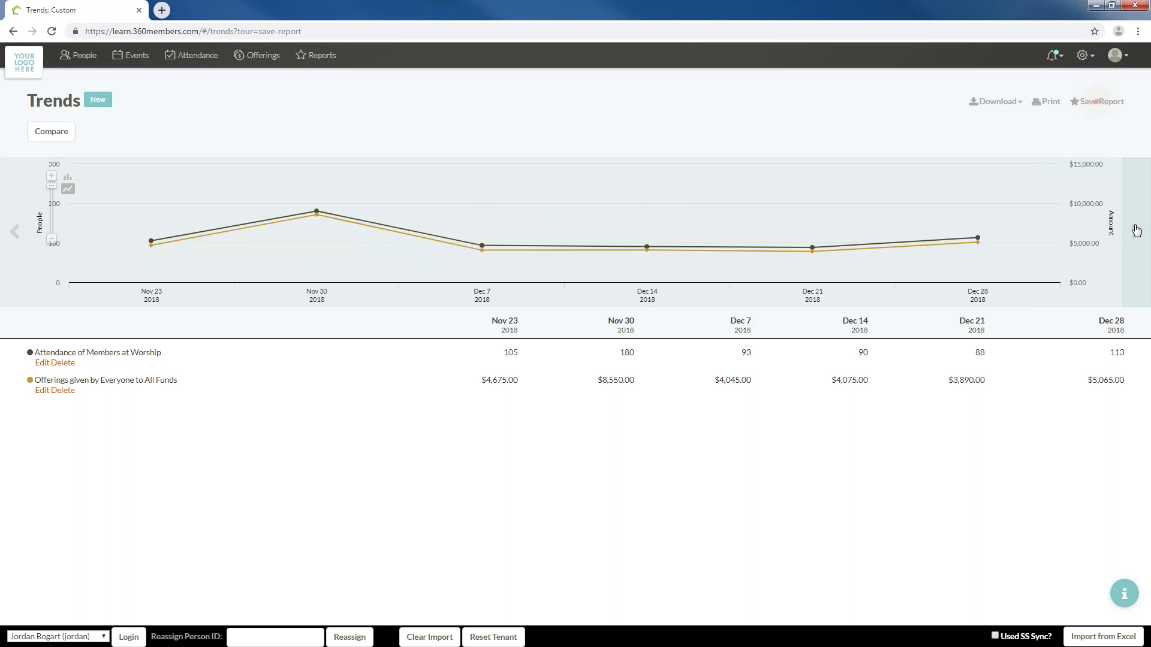
left_click(1136, 231)
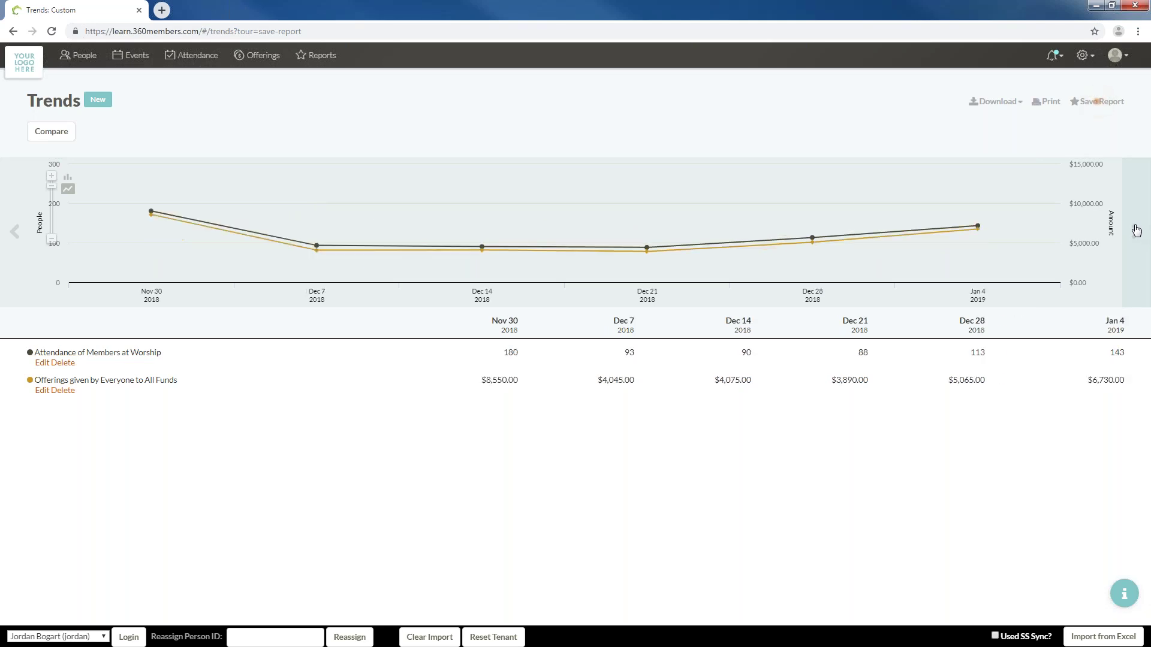
left_click(1136, 231)
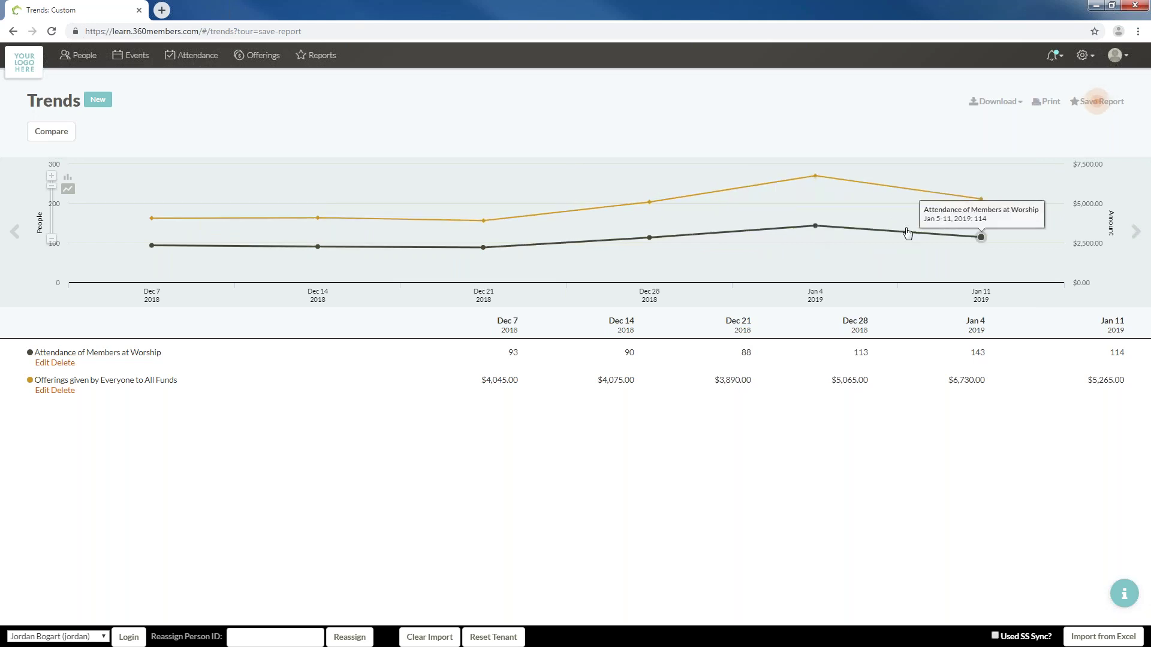
left_click(1011, 102)
left_click(959, 163)
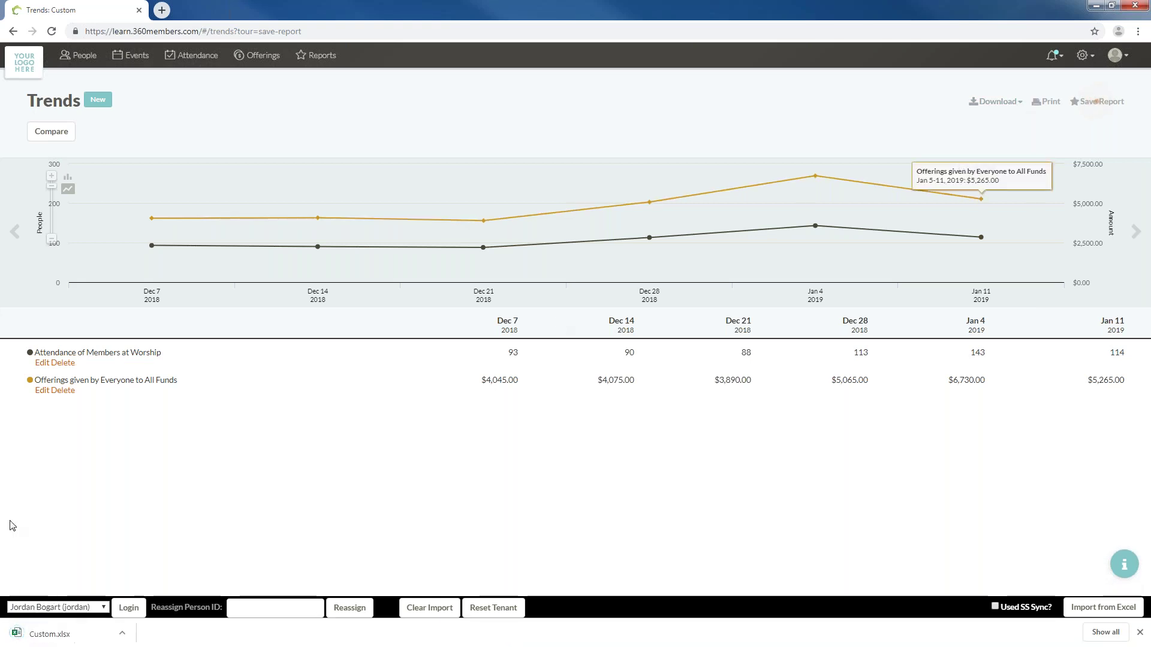
Open Custom.xlsx, auto-fit all columns, and check the attendance and offerings values in B2 and B3
left_click(58, 641)
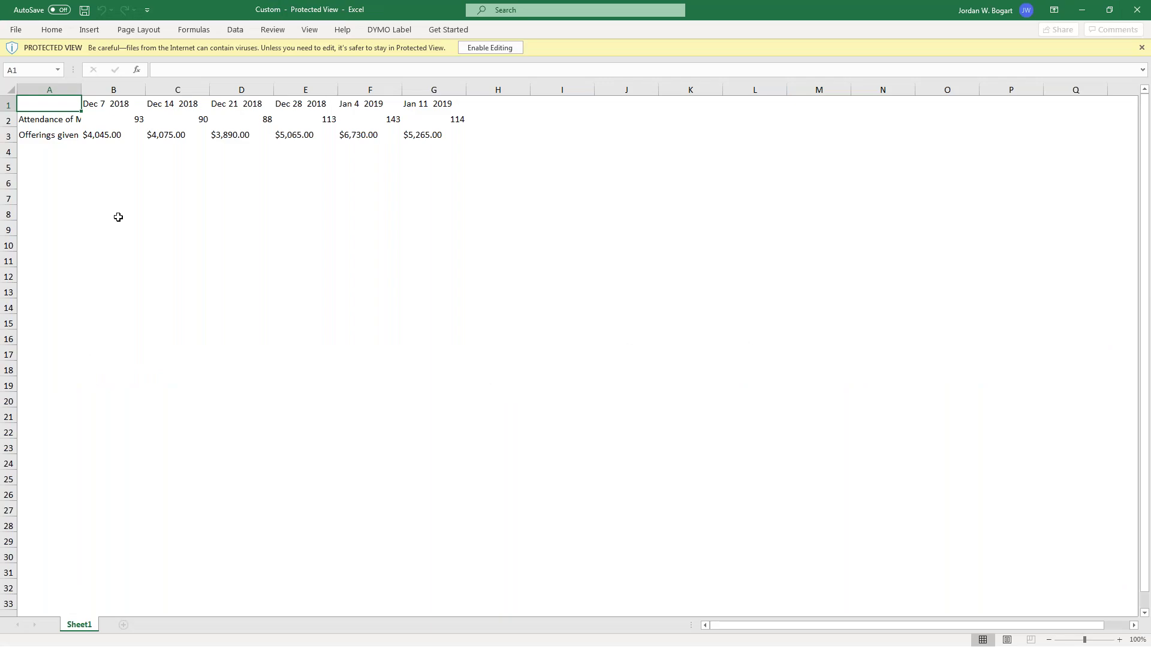
left_click(9, 88)
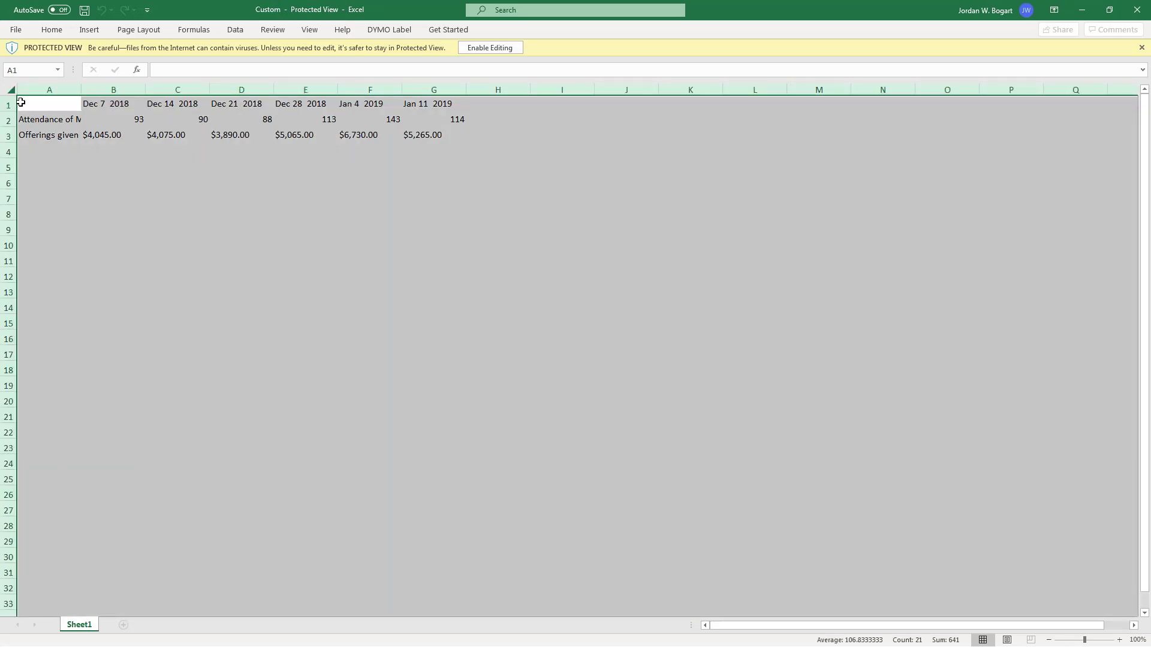
double_click(81, 89)
left_click(167, 171)
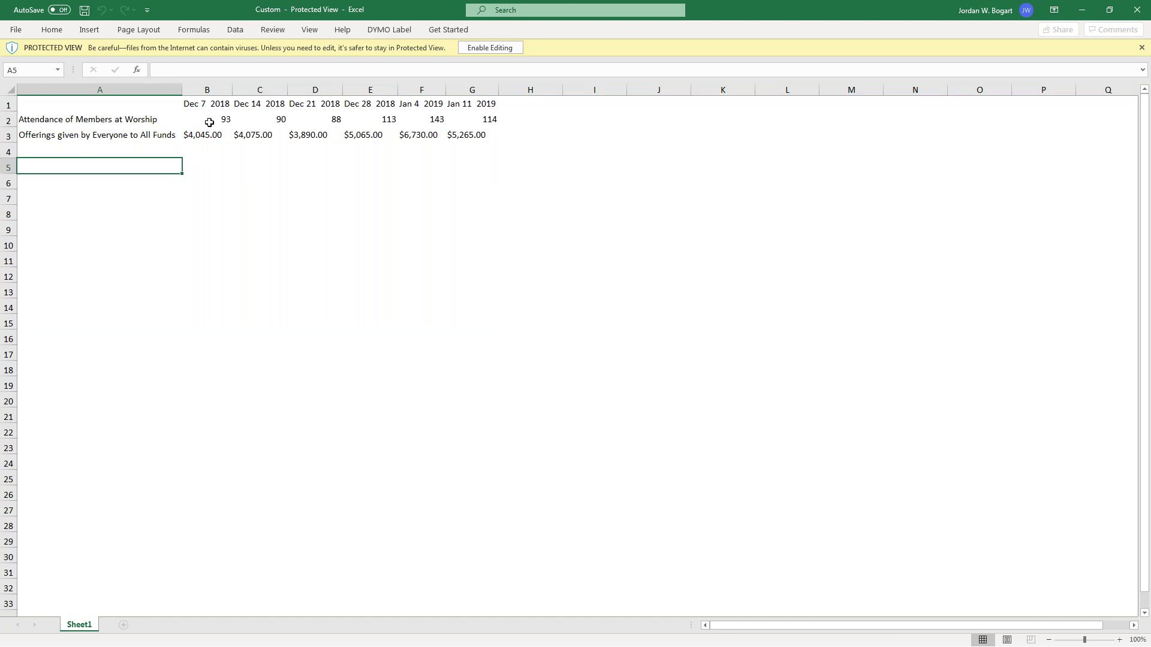
left_click(209, 122)
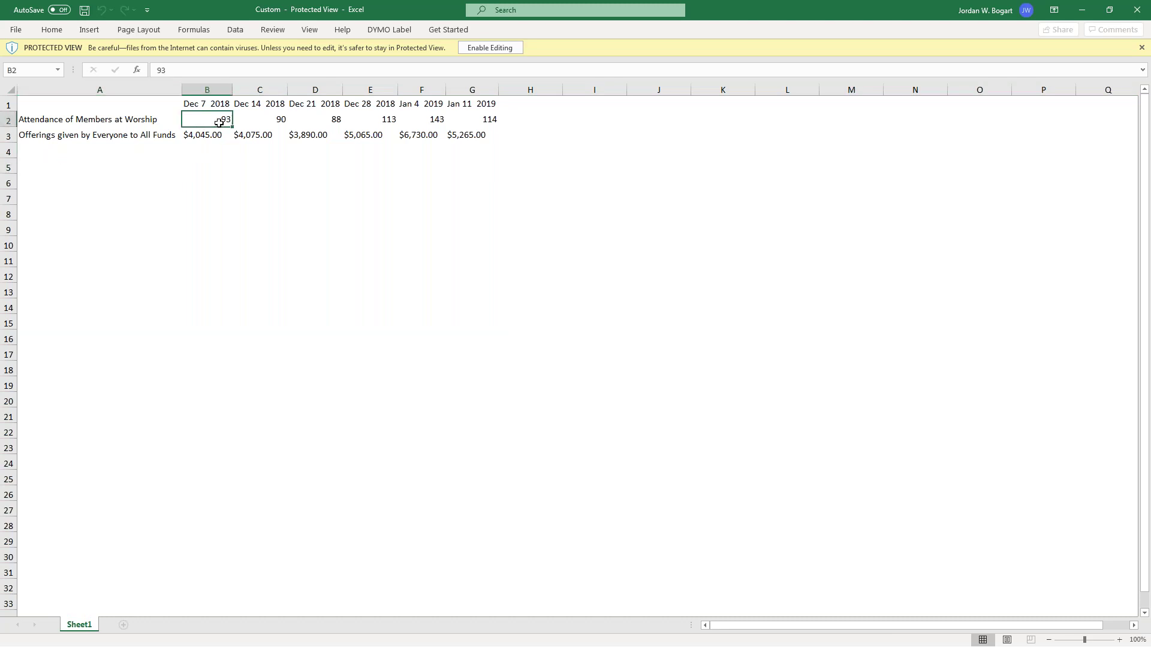
left_click(219, 136)
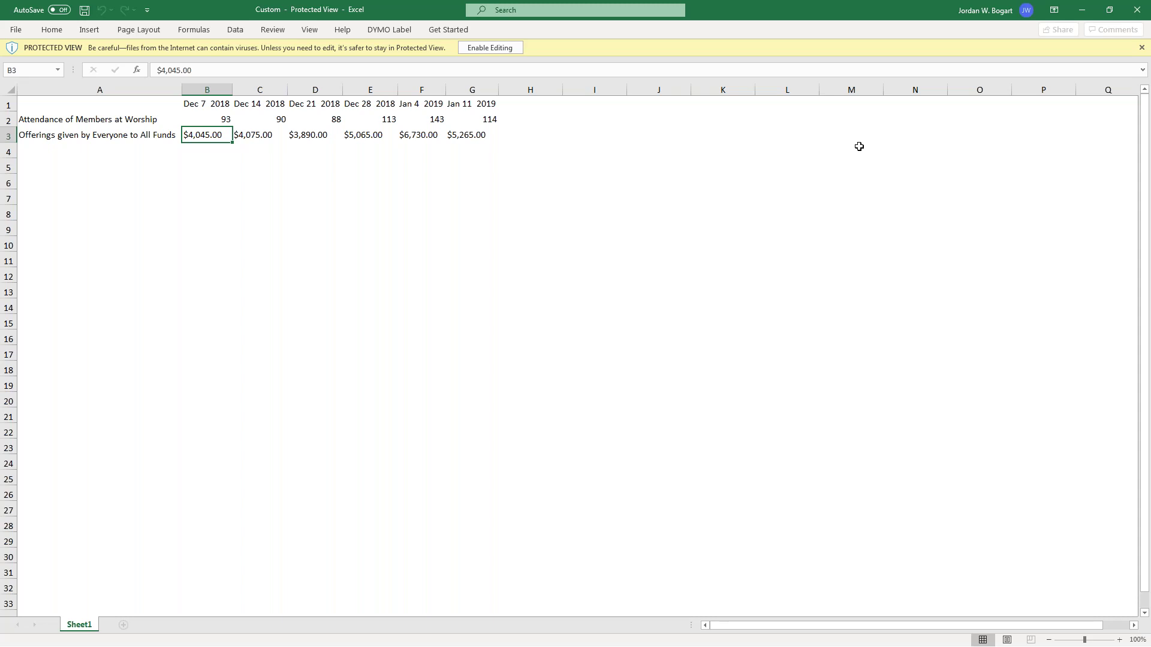
Close Excel and return to Wednesday Night Worship attendance entry's additional head count
left_click(1127, 6)
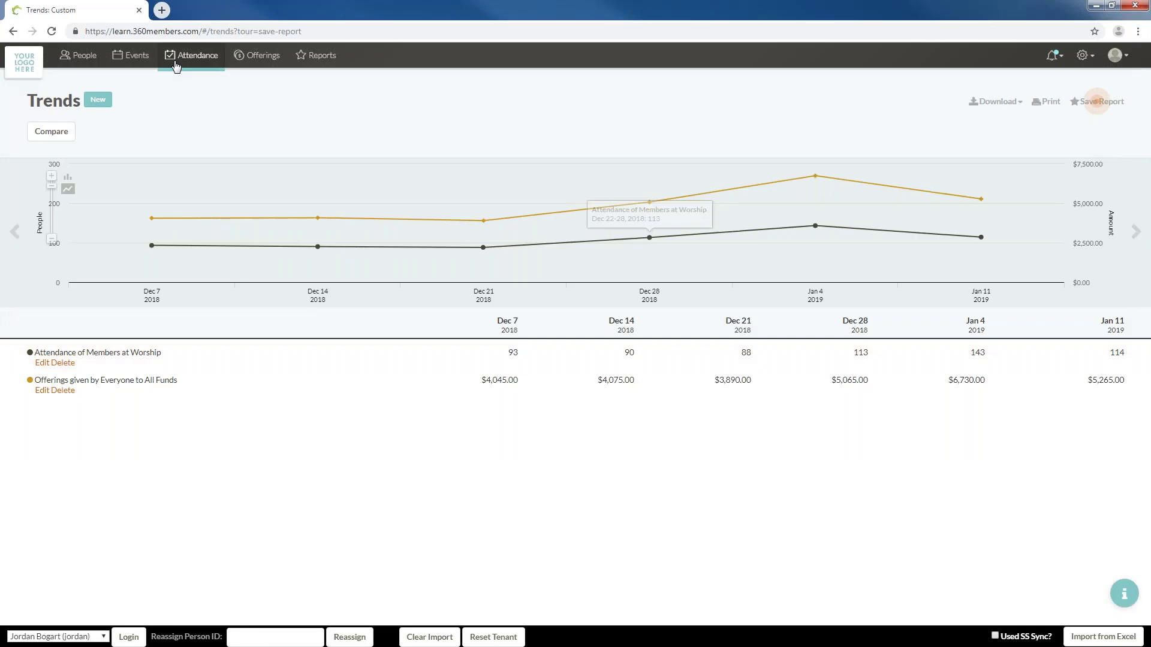
left_click(176, 64)
left_click(161, 593)
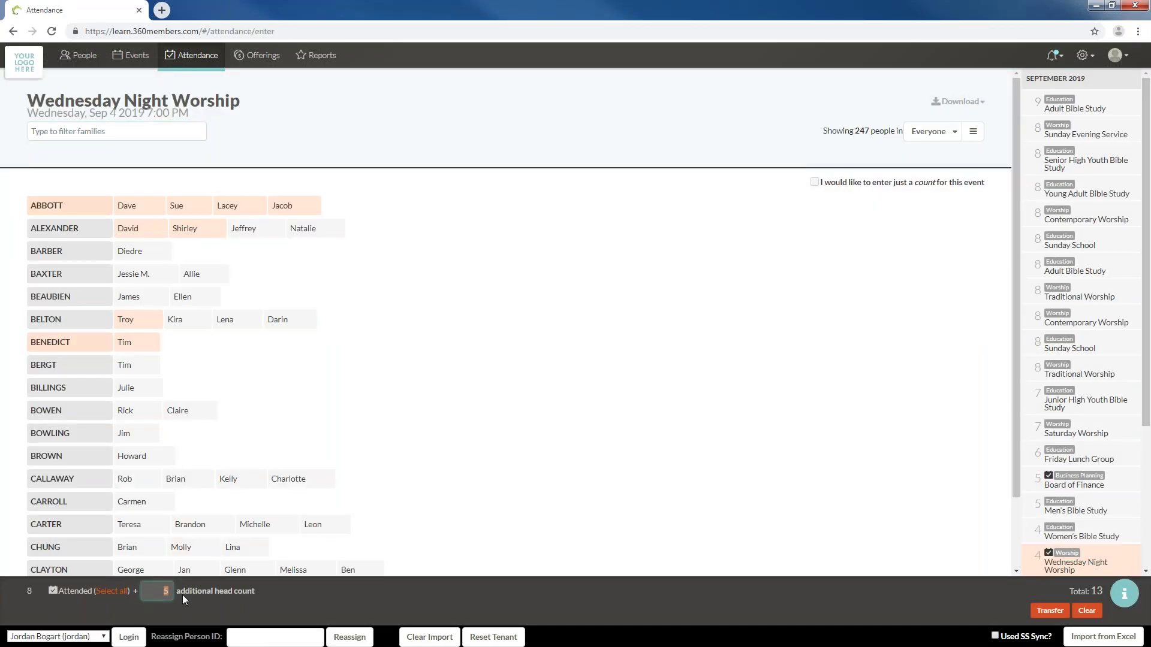